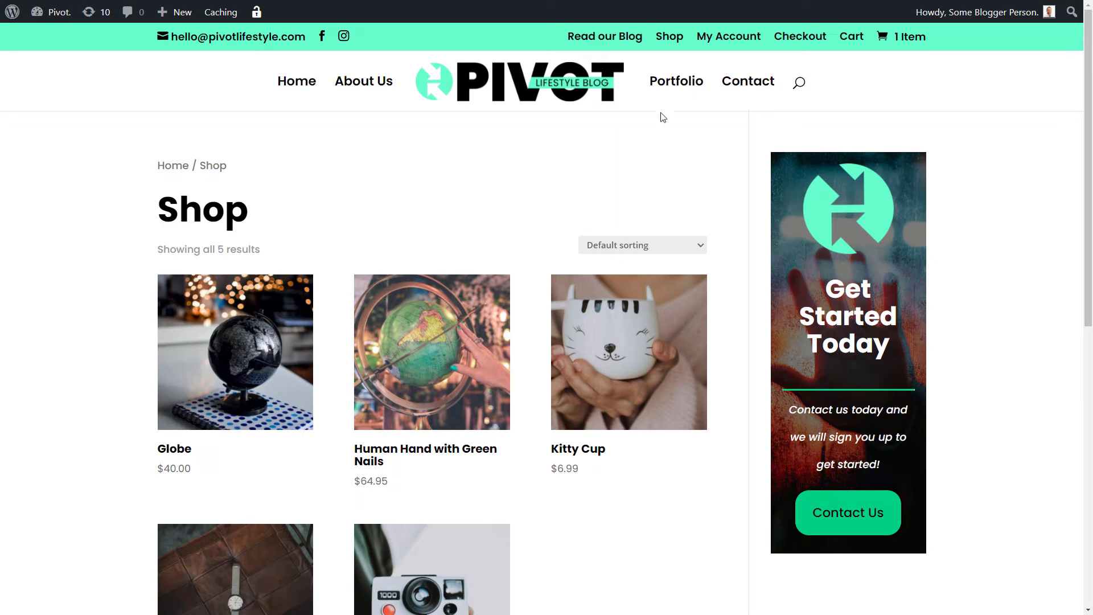
# Review the store's existing Shop and Cart pages on the live site, ending back on the Shop page
pyautogui.moveTo(1087, 116)
pyautogui.mouseDown()
pyautogui.moveTo(1087, 330)
pyautogui.moveTo(1076, 199)
pyautogui.moveTo(1084, 121)
pyautogui.mouseUp()
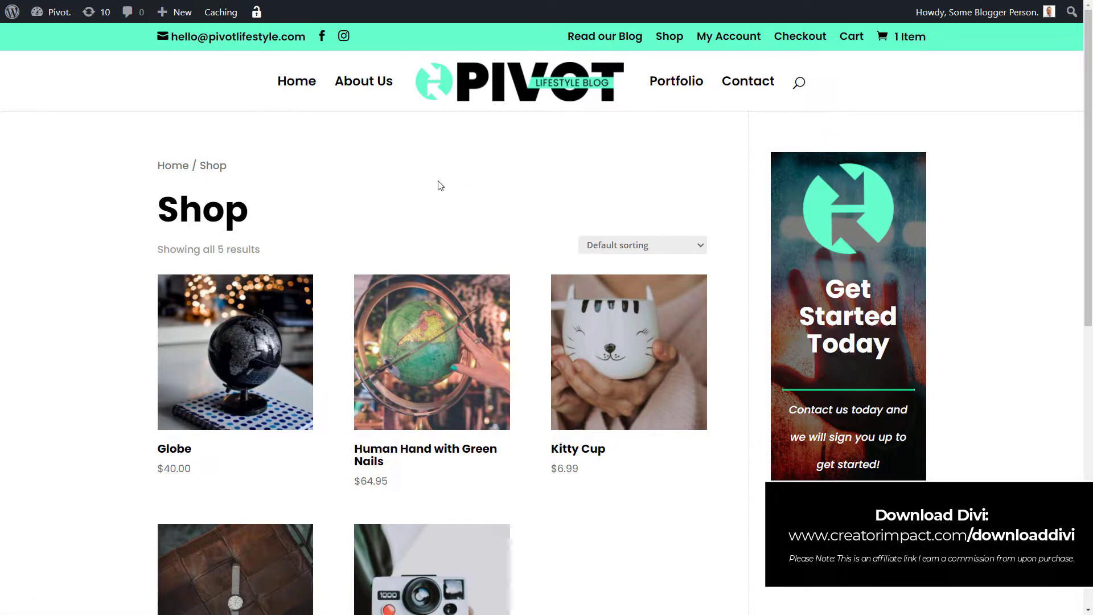
pyautogui.click(725, 37)
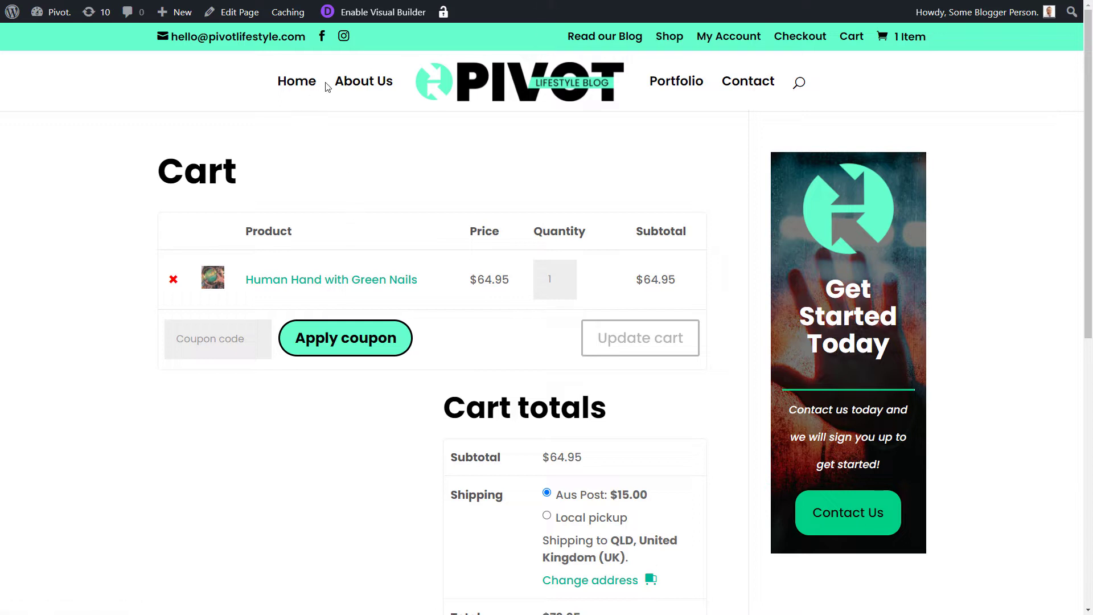
pyautogui.hotkey('alt', 'Left')
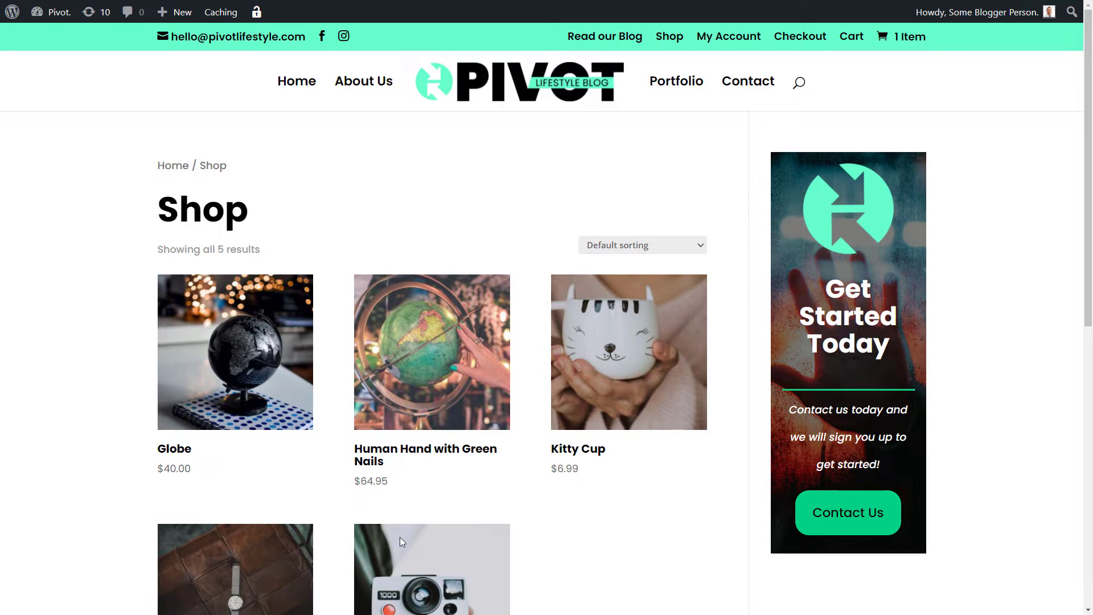
# Go to the site's admin dashboard and open the Divi Theme Builder
pyautogui.moveTo(56, 12)
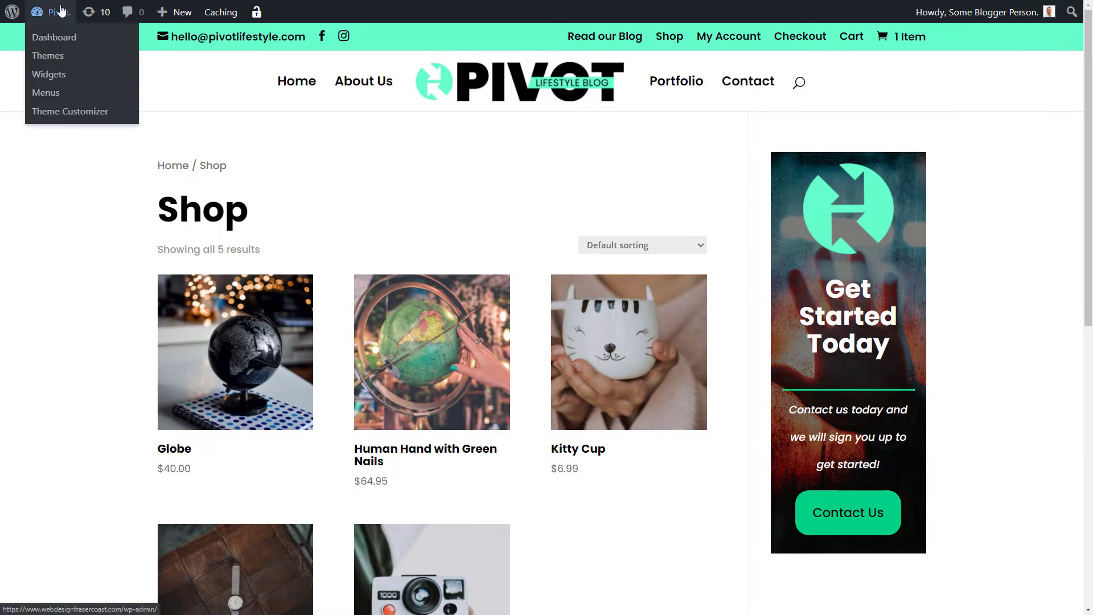
pyautogui.click(49, 42)
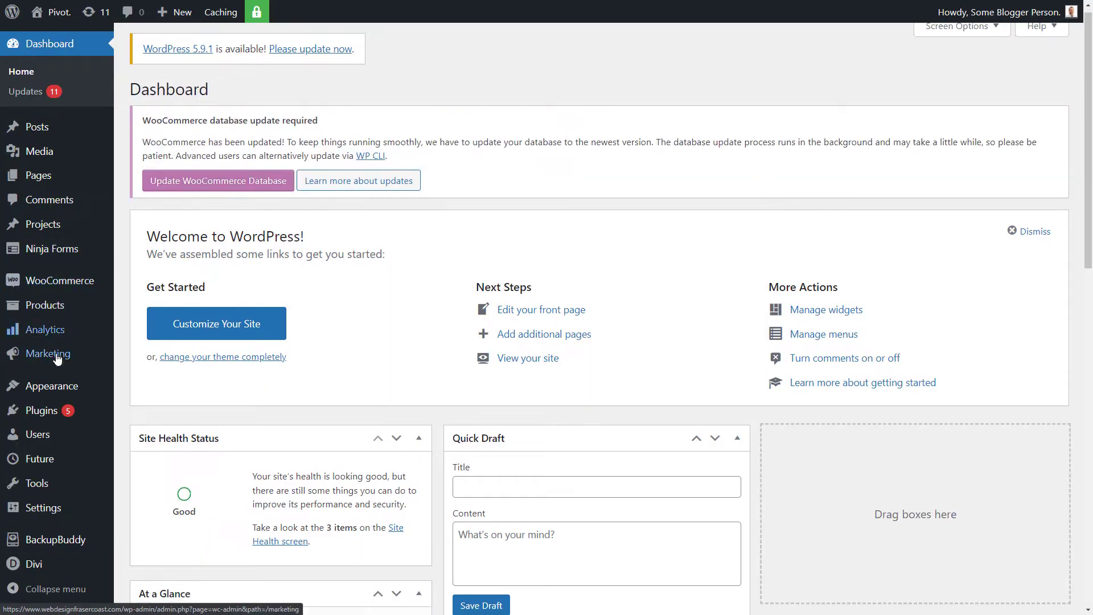
pyautogui.scroll(-2, 23, 512)
pyautogui.moveTo(29, 563)
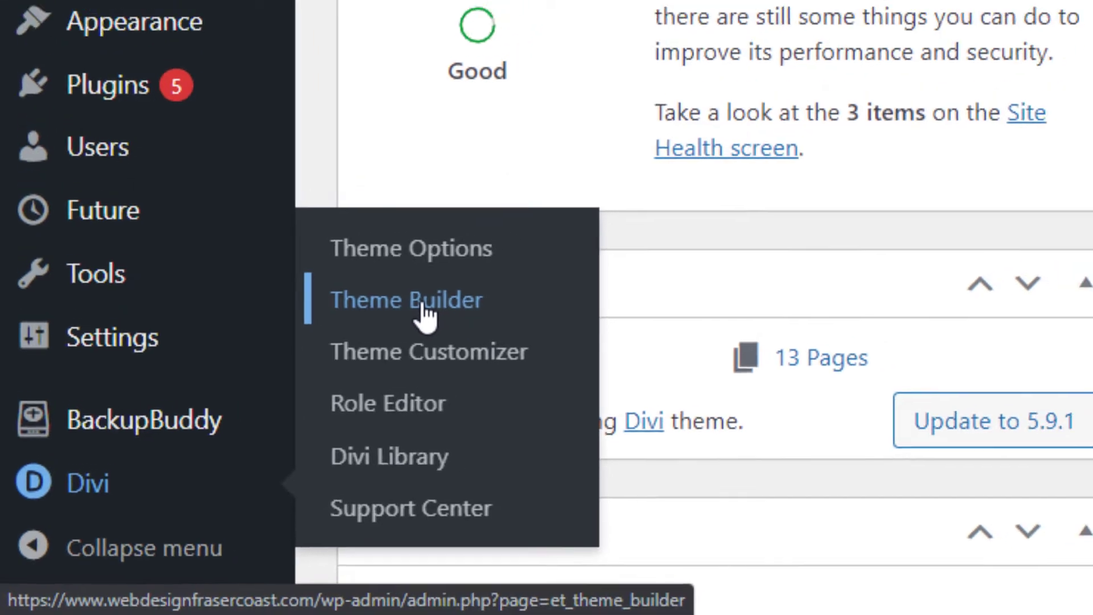
pyautogui.click(455, 288)
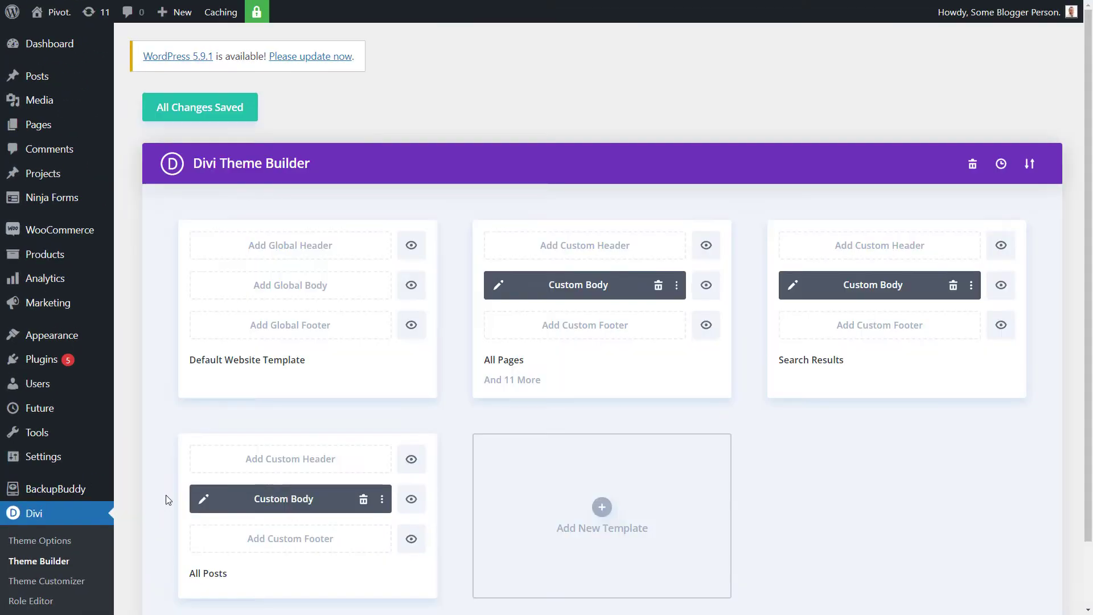
# Create a new Theme Builder template assigned to the WooCommerce Shop page
pyautogui.click(602, 515)
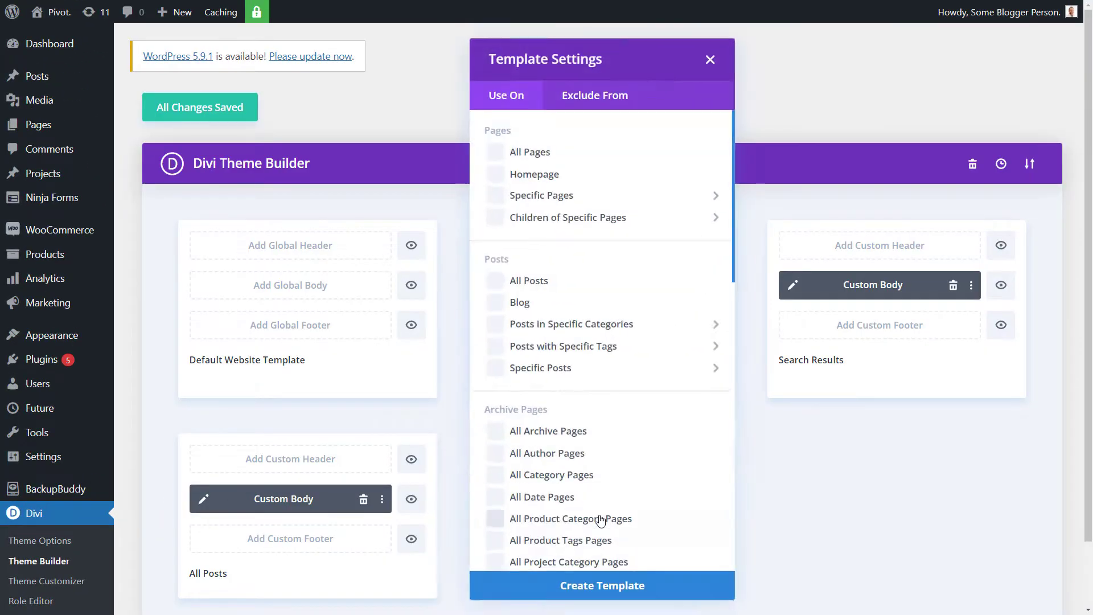
pyautogui.scroll(-8, 556, 273)
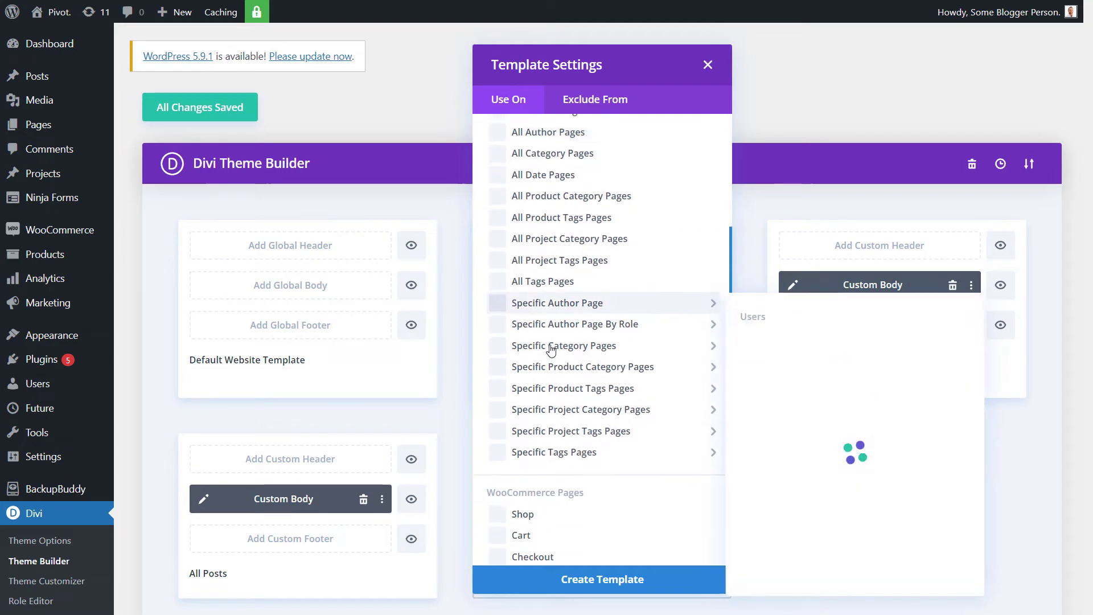
pyautogui.click(497, 378)
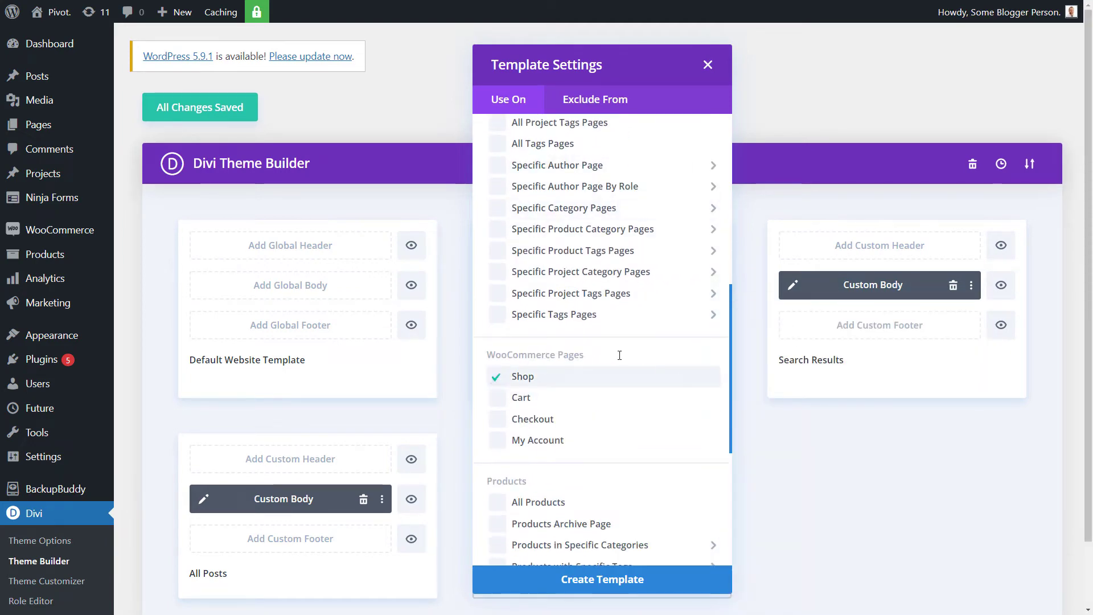
pyautogui.click(569, 579)
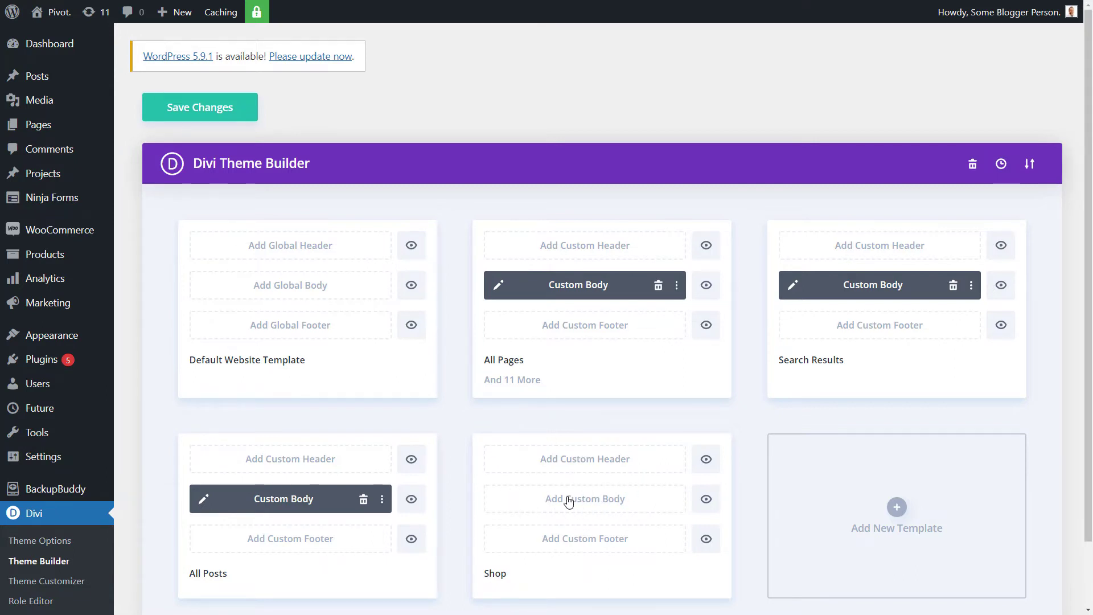
# Start building a custom body from scratch for the Shop template
pyautogui.moveTo(628, 561)
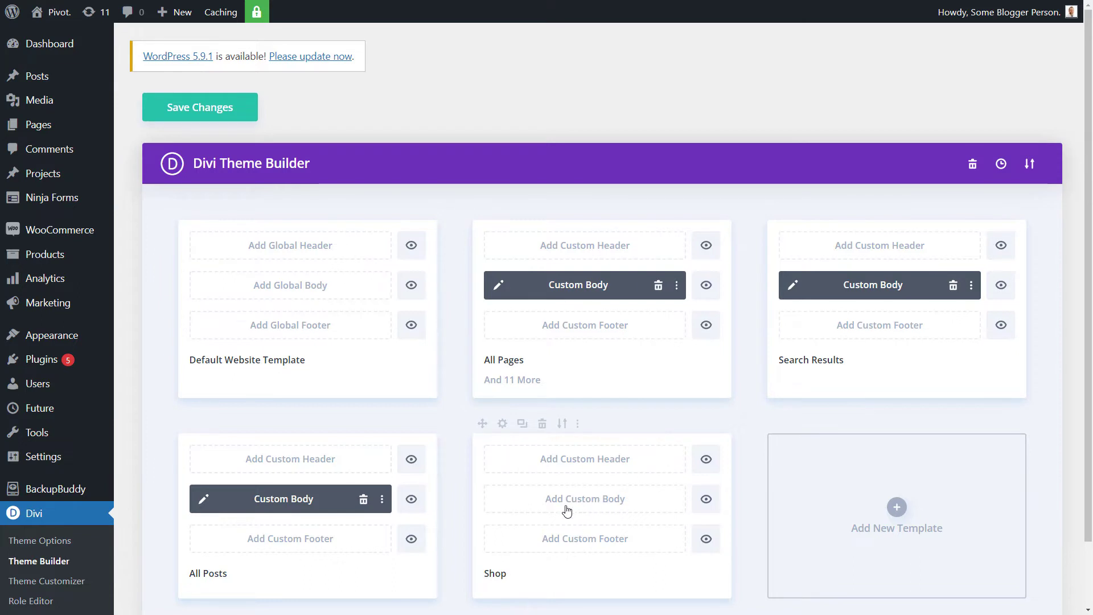
pyautogui.click(589, 499)
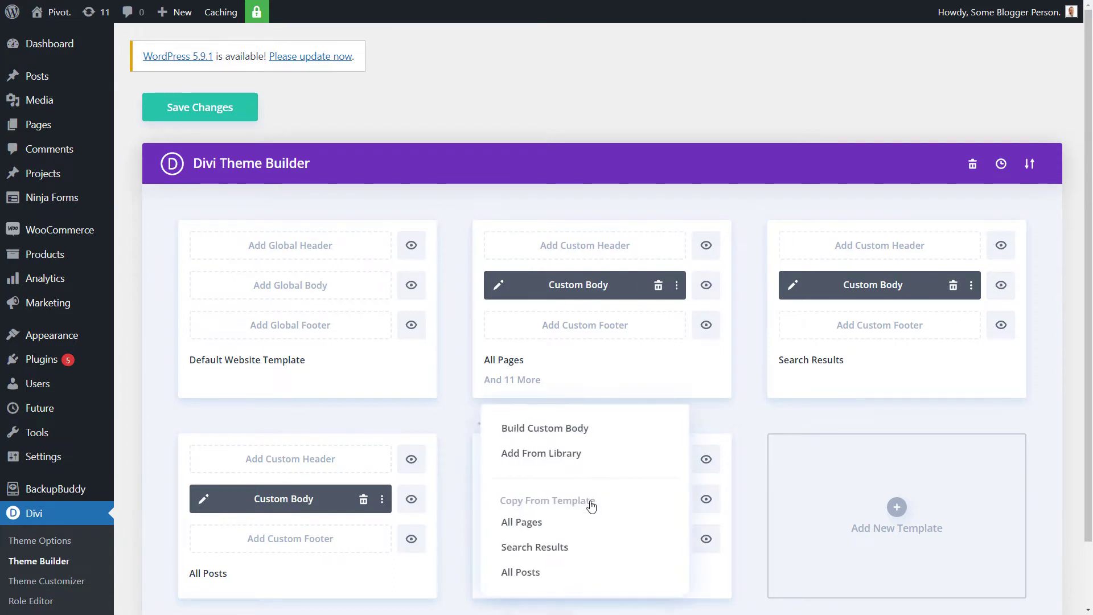
pyautogui.click(550, 437)
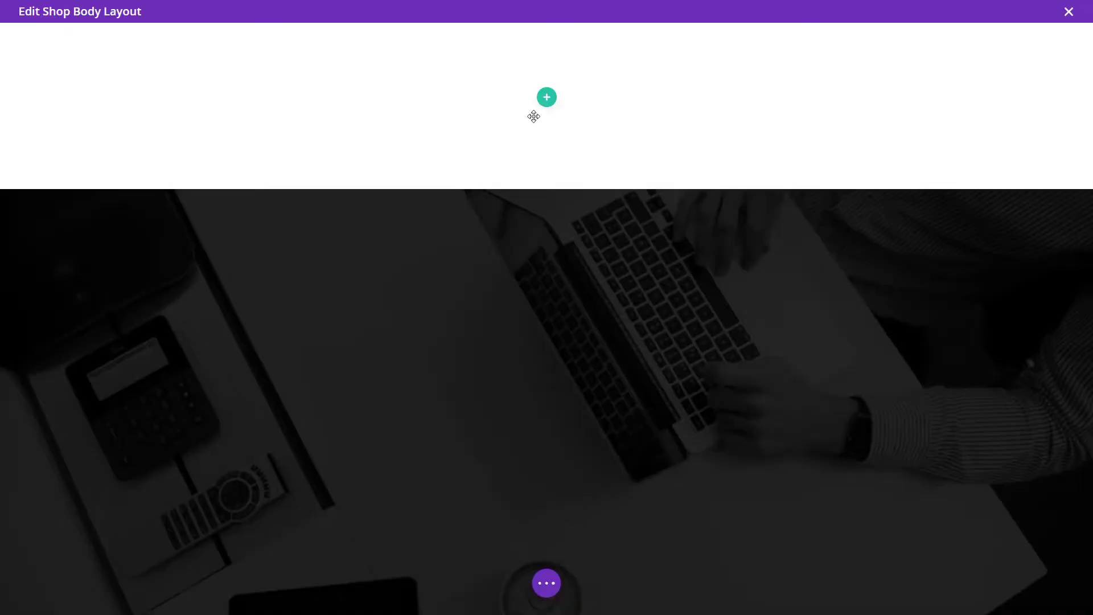
# Insert a one-column row in the empty section and add a Text module to it
pyautogui.click(546, 98)
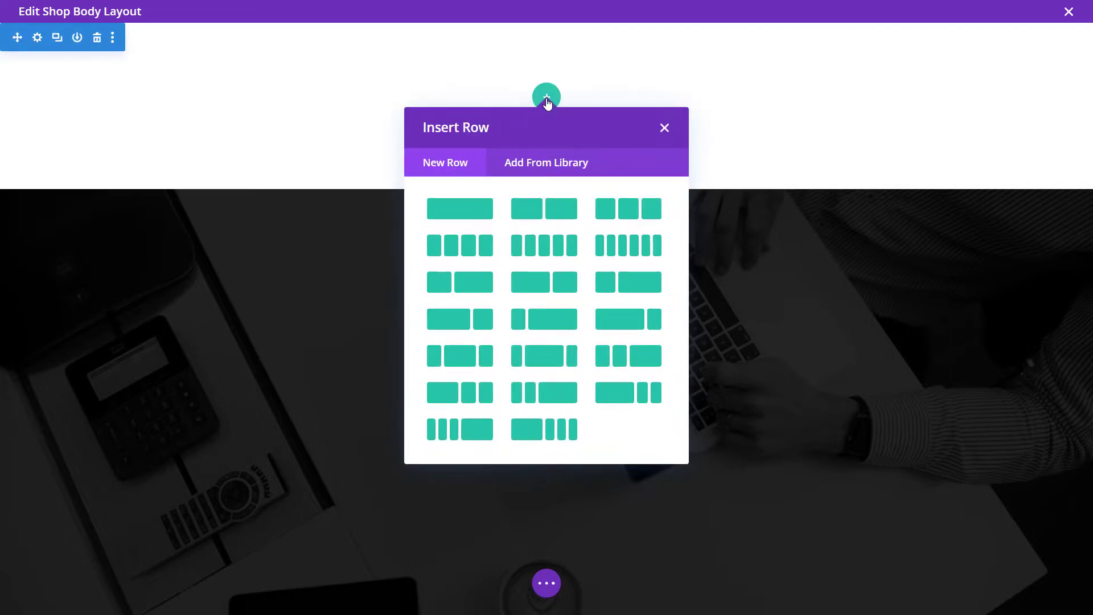
pyautogui.click(471, 211)
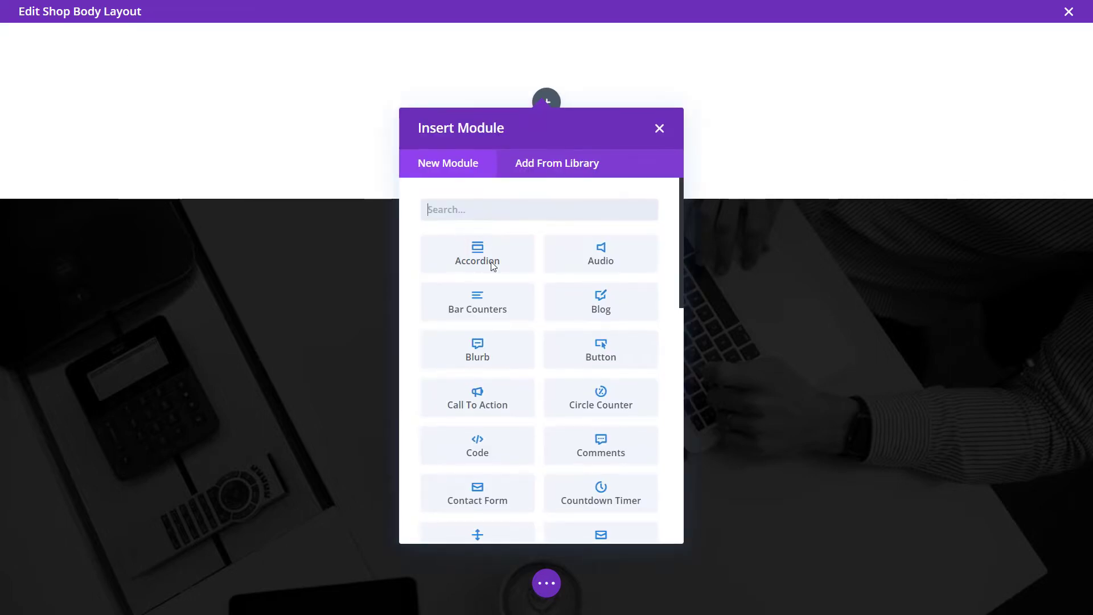
pyautogui.scroll(-10, 524, 390)
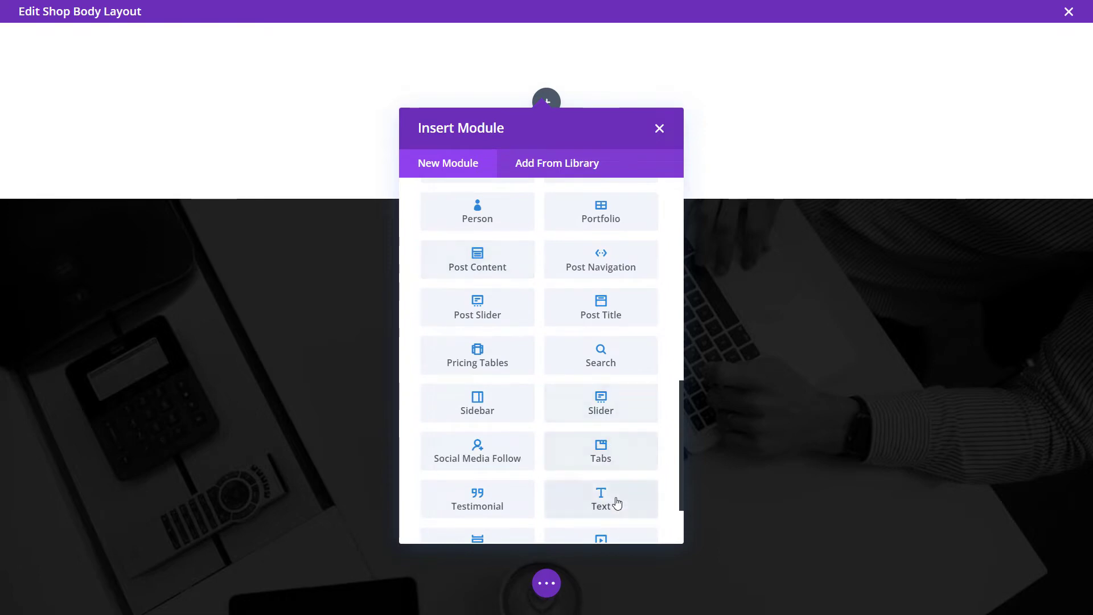
pyautogui.click(618, 503)
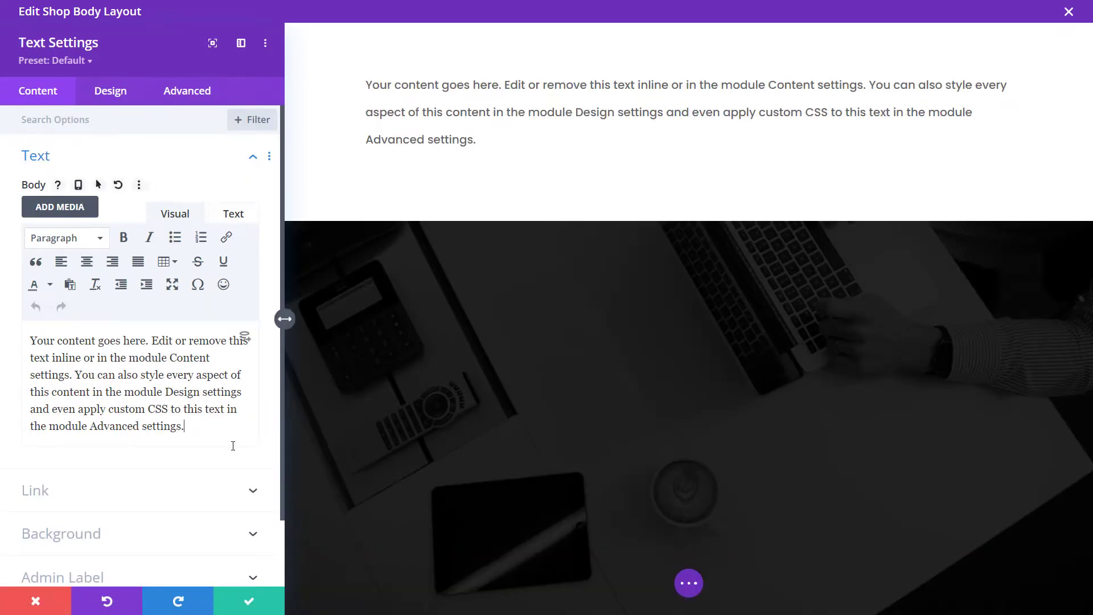
# Replace the placeholder body text with "Our Shop", format it as a heading and save the module
pyautogui.hotkey('ctrl', 'a')
pyautogui.write('Our Sh')
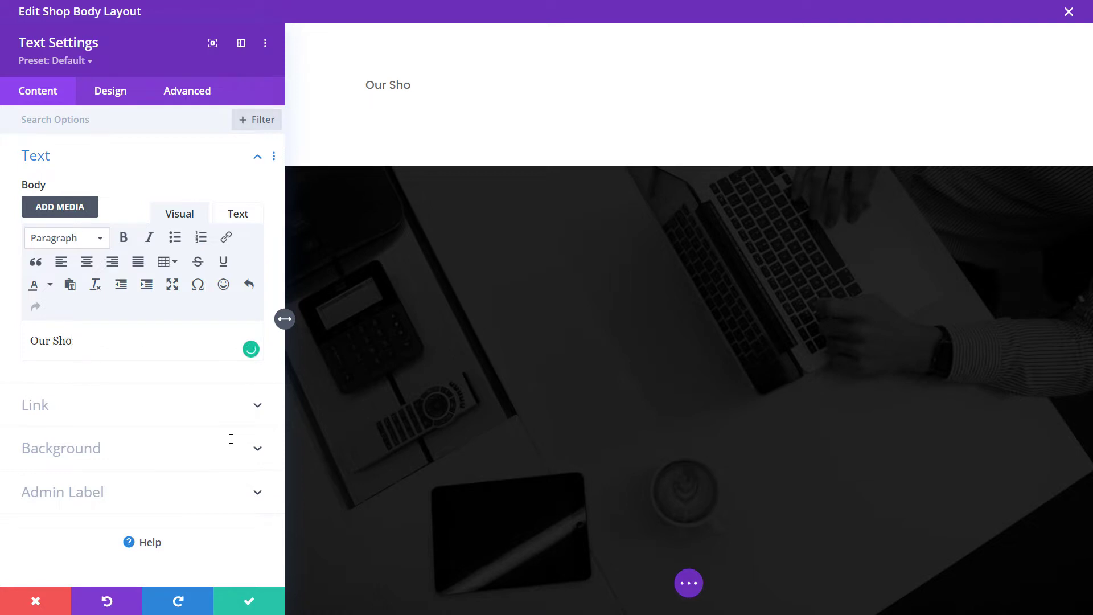
pyautogui.hotkey('ctrl', 'a')
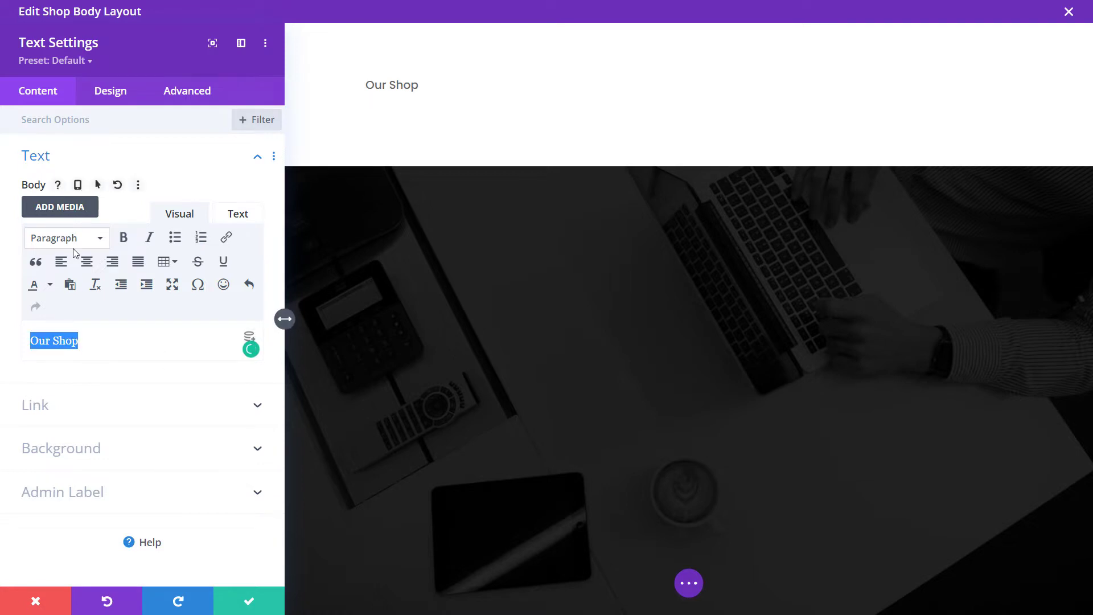
pyautogui.click(67, 238)
pyautogui.click(71, 289)
pyautogui.click(249, 600)
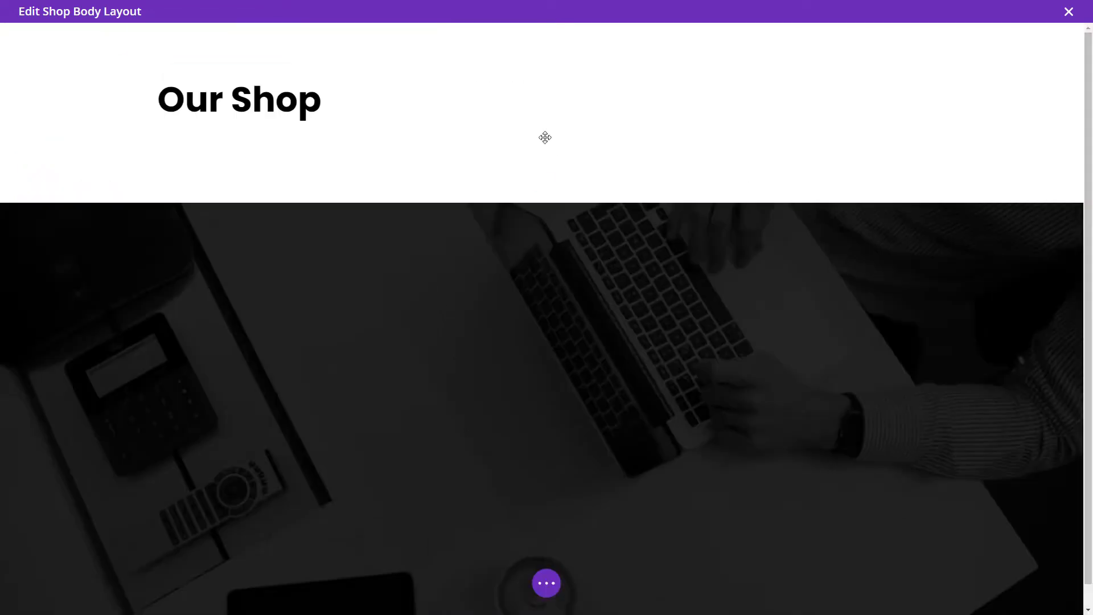
# Set the blue-grey textured wall picture from the media library as the Our Shop section's background image and save
pyautogui.click(38, 37)
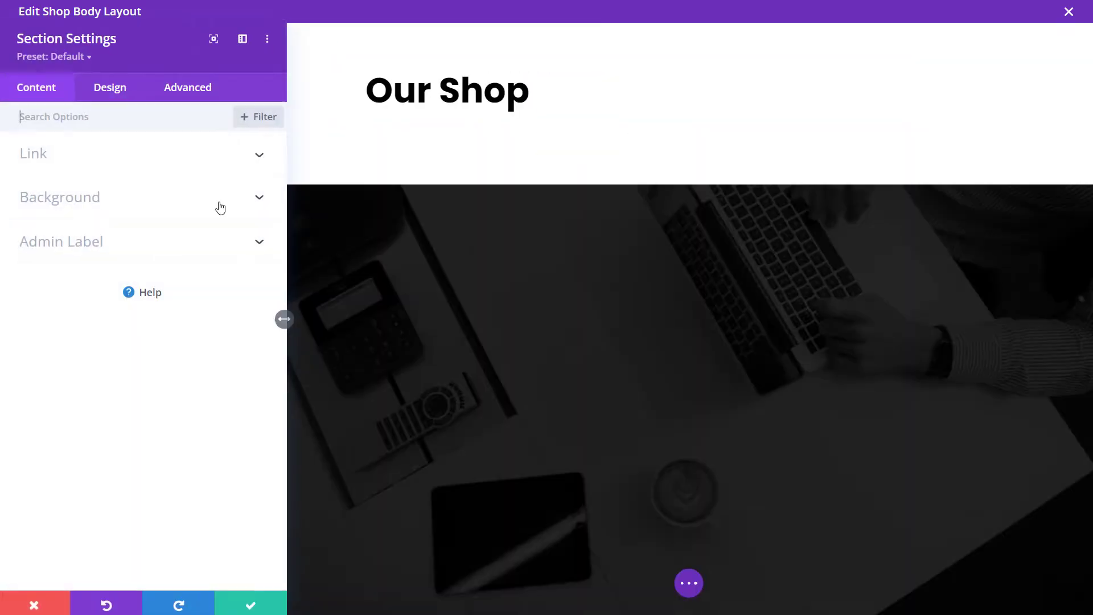
pyautogui.click(137, 196)
pyautogui.click(170, 229)
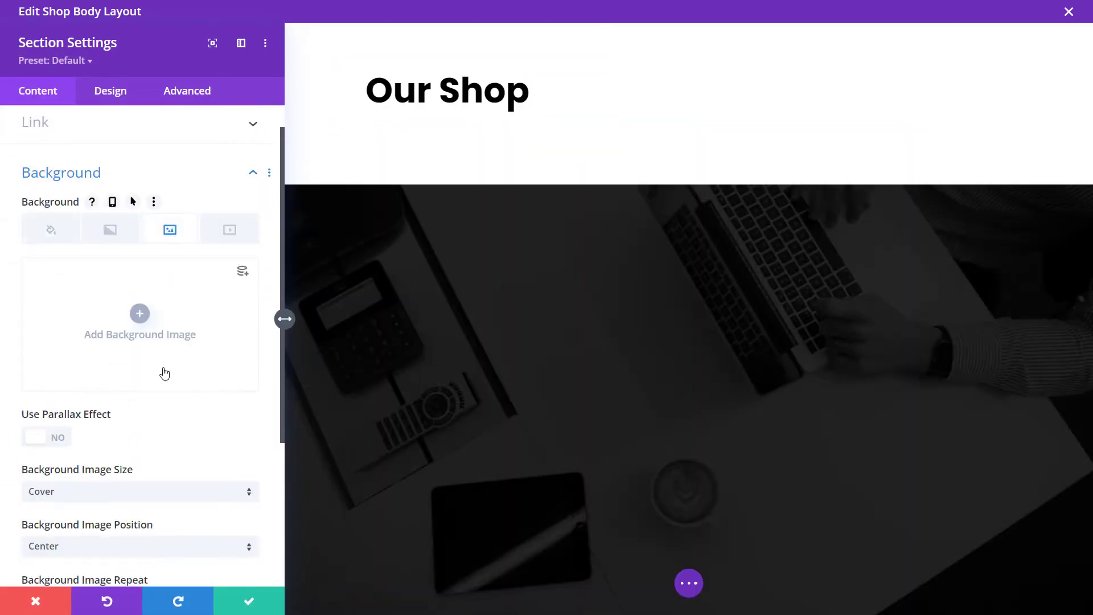
pyautogui.click(140, 313)
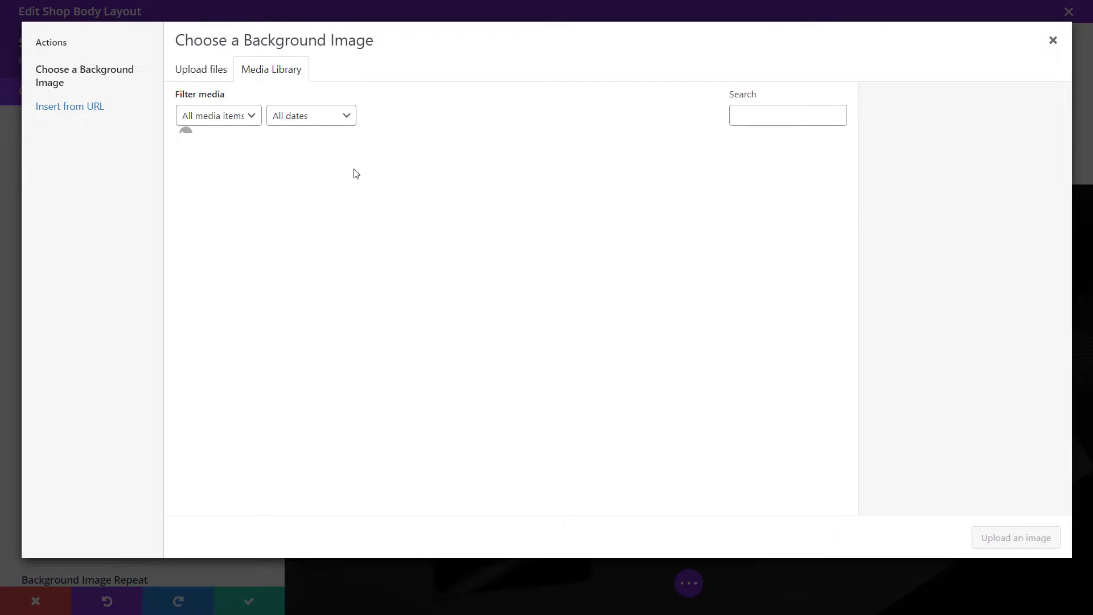
pyautogui.scroll(-5, 449, 205)
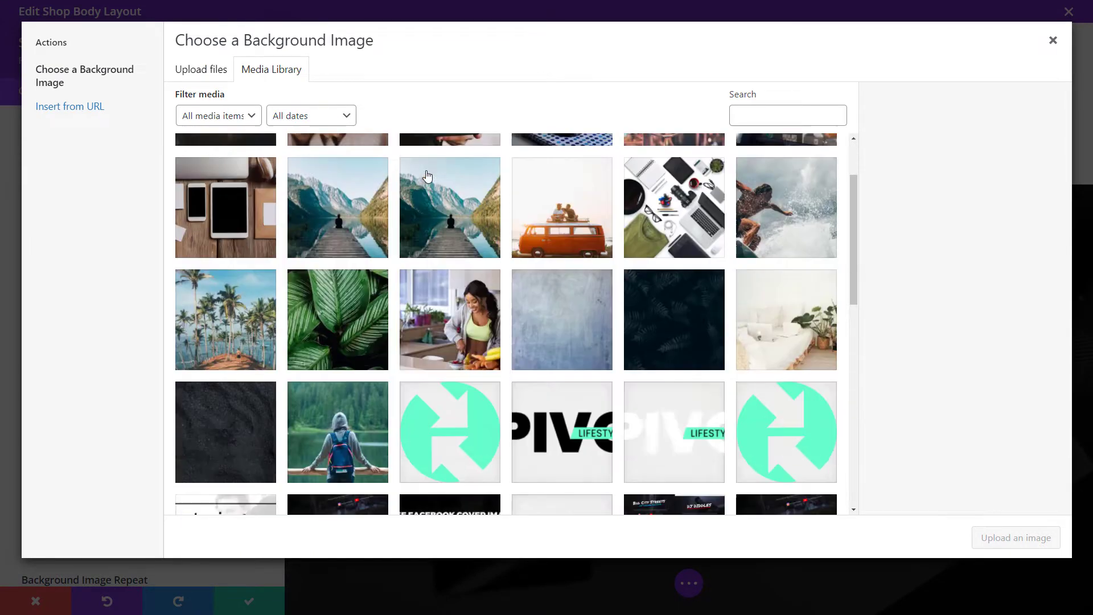
pyautogui.scroll(-3, 493, 246)
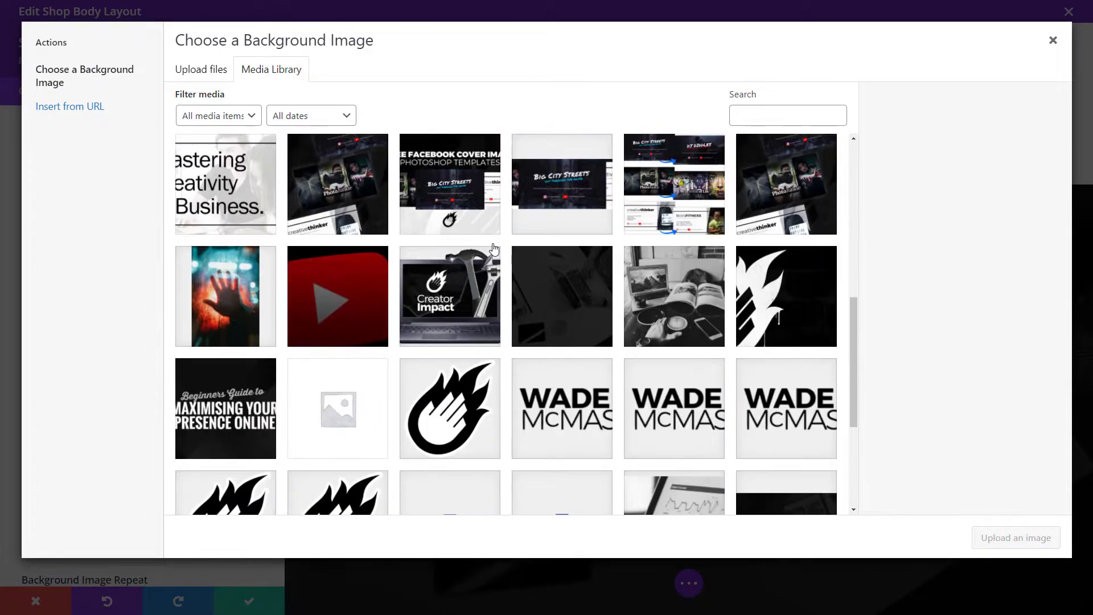
pyautogui.scroll(8, 493, 248)
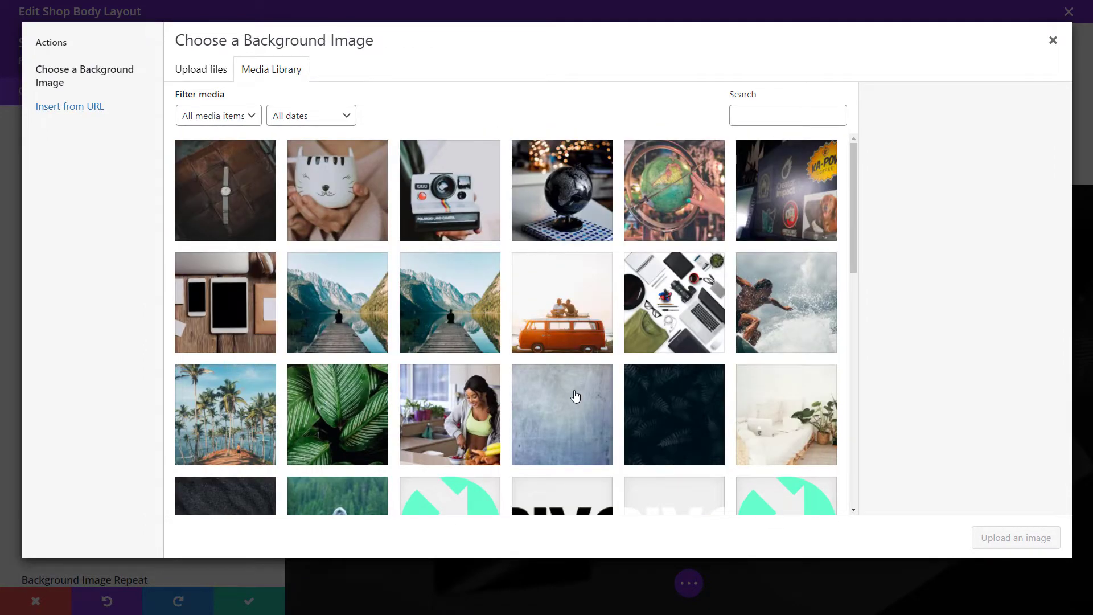
pyautogui.click(575, 396)
pyautogui.click(1014, 537)
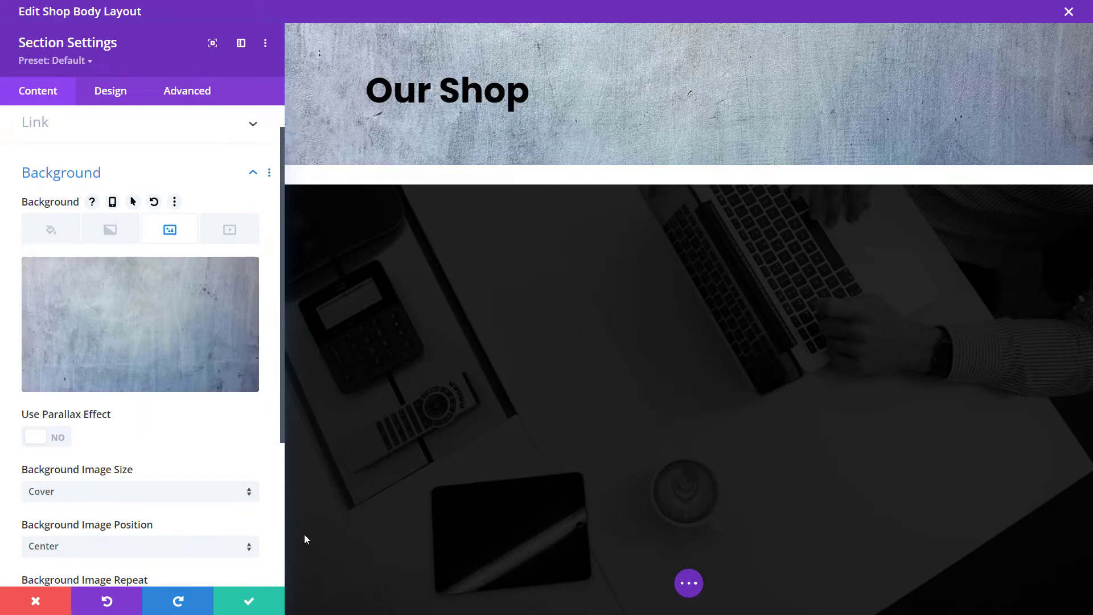
pyautogui.click(250, 604)
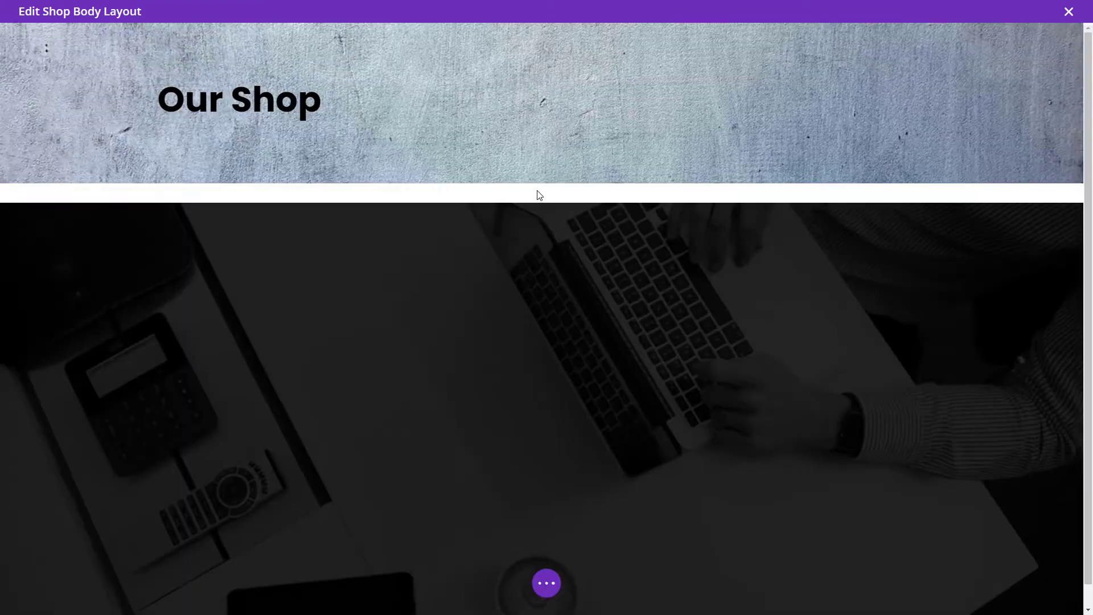
# Reduce the bottom and top padding of the Our Shop banner section
pyautogui.moveTo(424, 160); pyautogui.dragTo(421, 127)
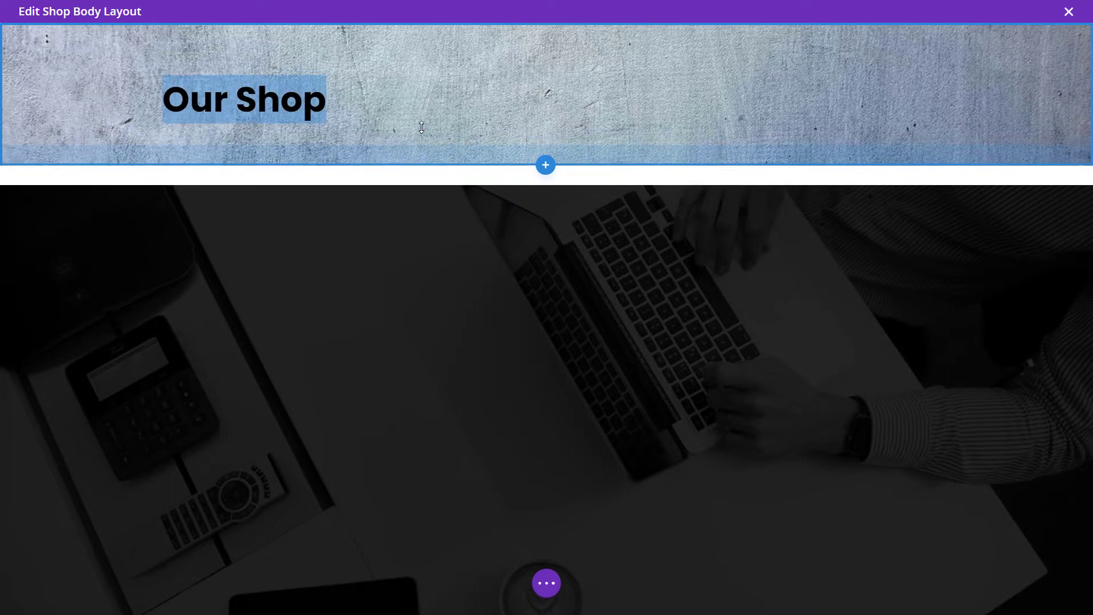
pyautogui.moveTo(353, 34)
pyautogui.mouseDown()
pyautogui.moveTo(352, 14)
pyautogui.moveTo(352, 31)
pyautogui.moveTo(346, 22)
pyautogui.mouseUp()
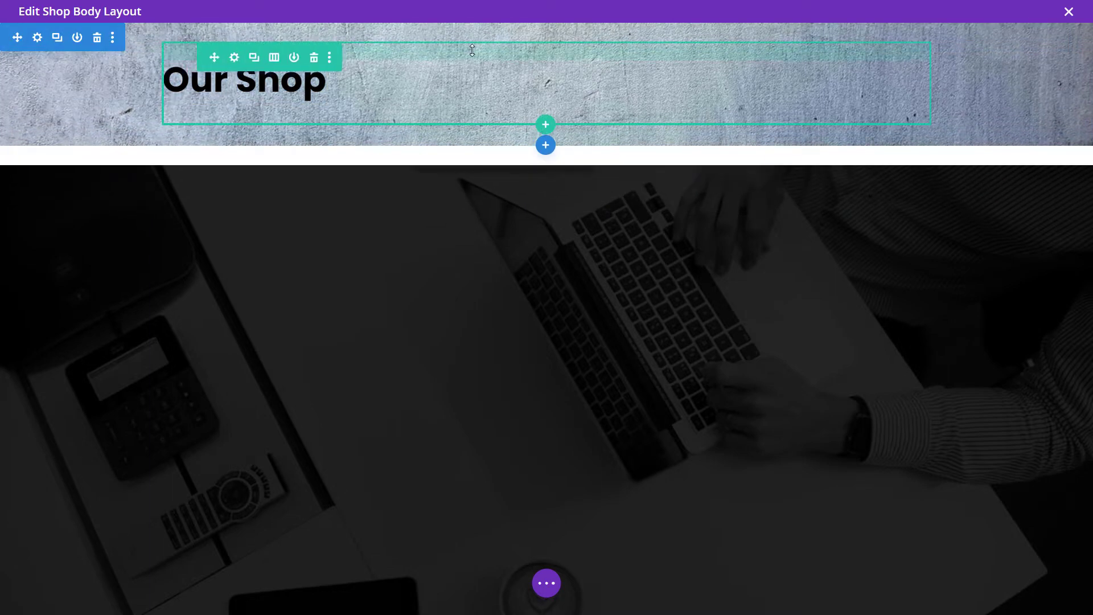
# Add a regular section below the Our Shop banner and give it a one-column row
pyautogui.click(547, 142)
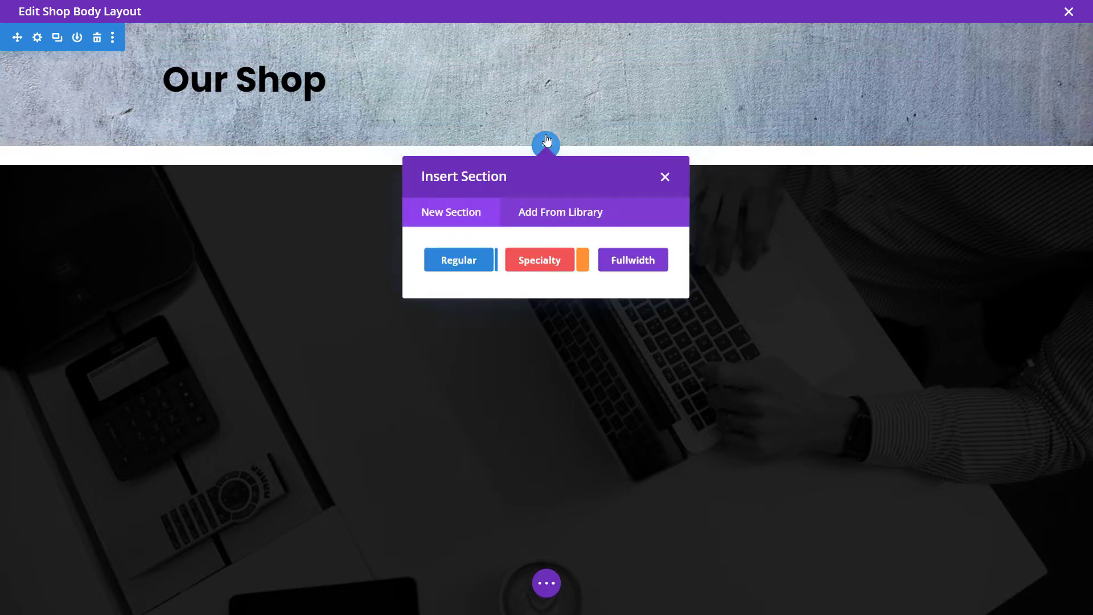
pyautogui.click(460, 256)
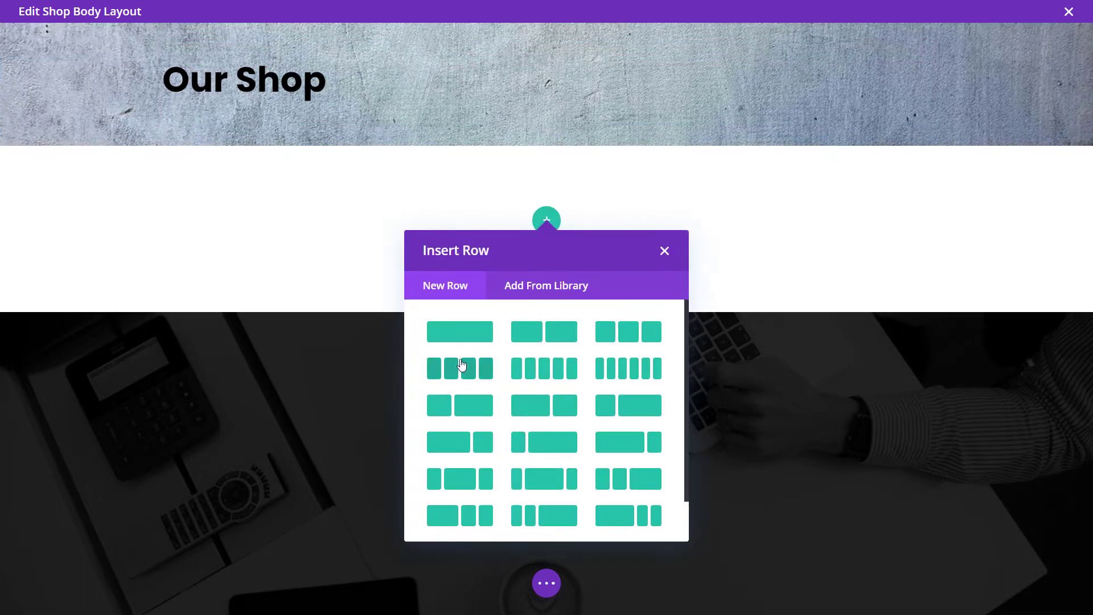
pyautogui.click(460, 332)
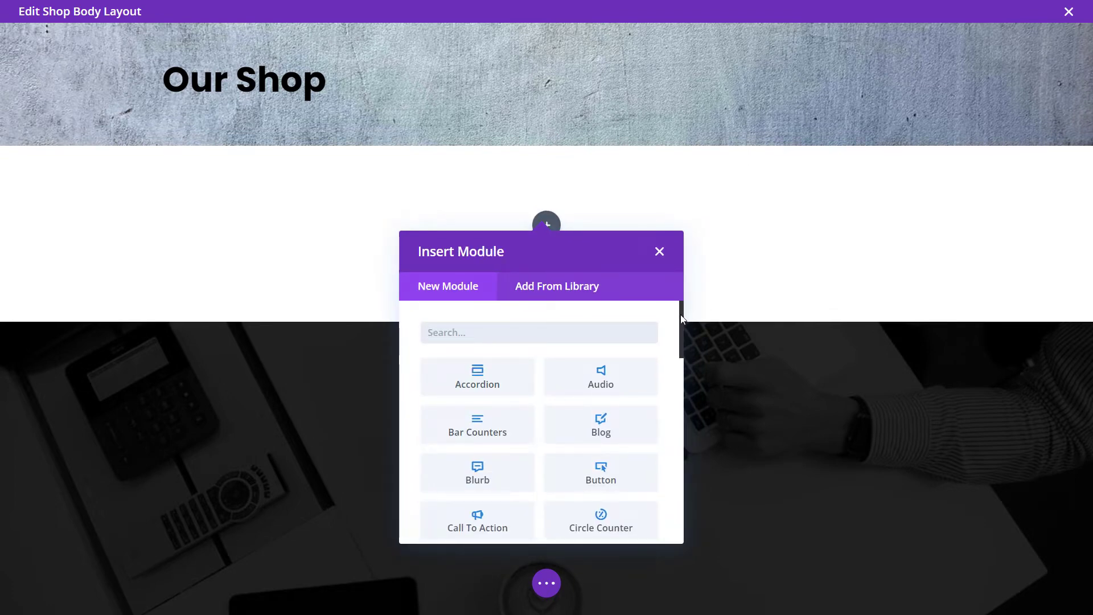
# Insert a Woo Breadcrumbs module into the new row and save it with its default settings
pyautogui.moveTo(682, 318); pyautogui.dragTo(674, 522)
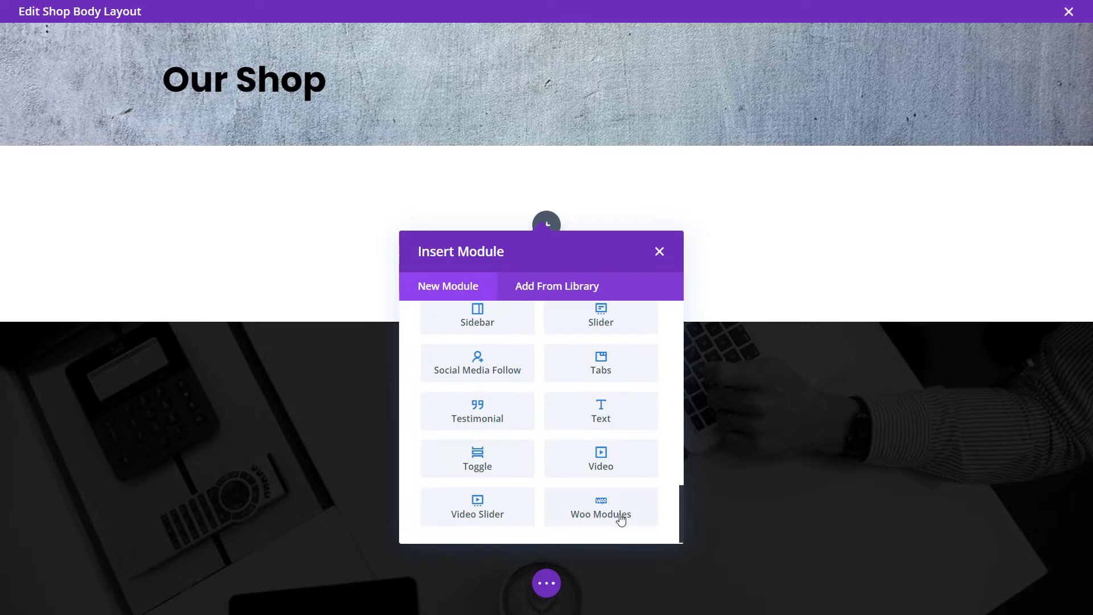
pyautogui.click(597, 519)
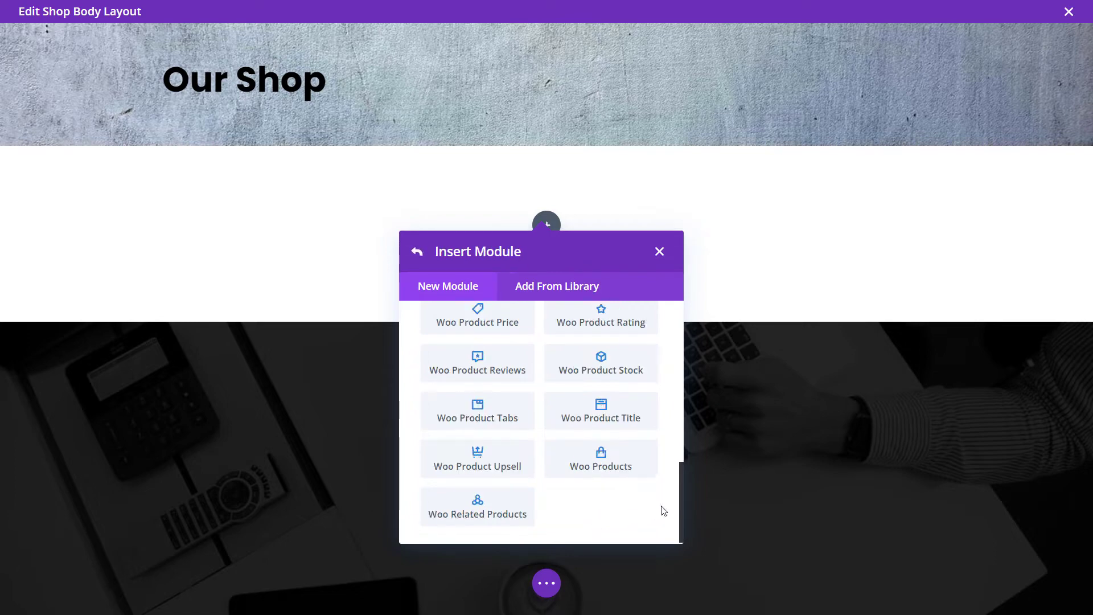
pyautogui.moveTo(681, 501); pyautogui.dragTo(675, 317)
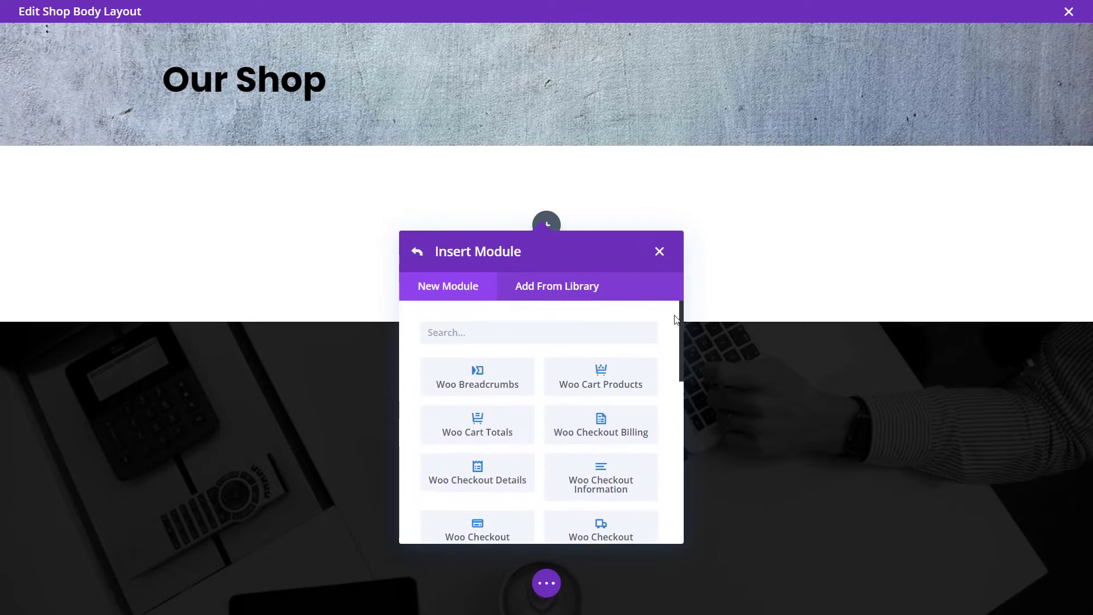
pyautogui.click(483, 387)
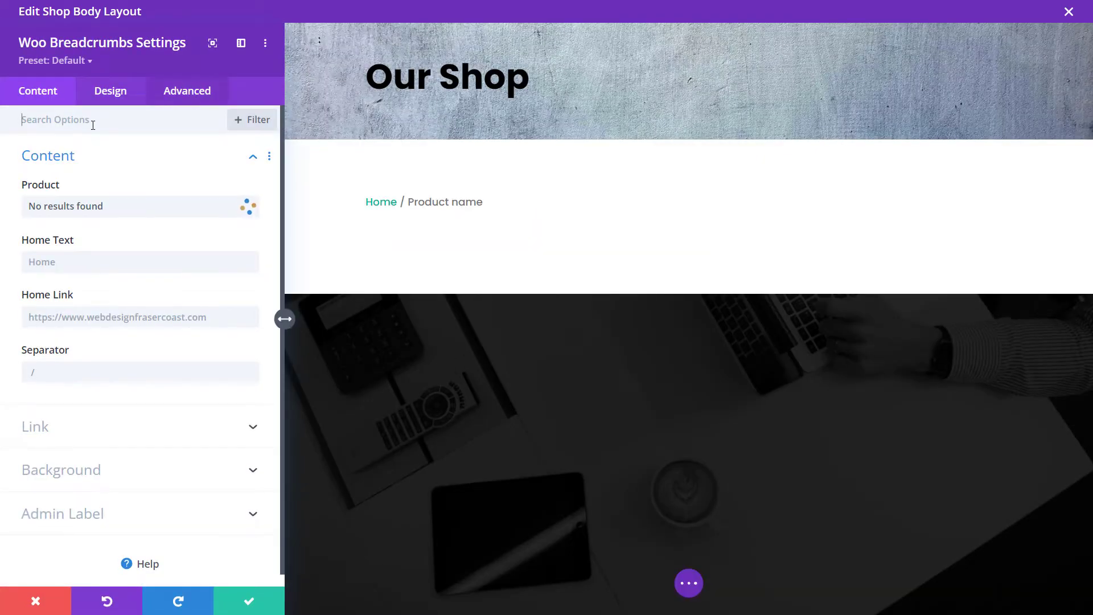
pyautogui.click(258, 606)
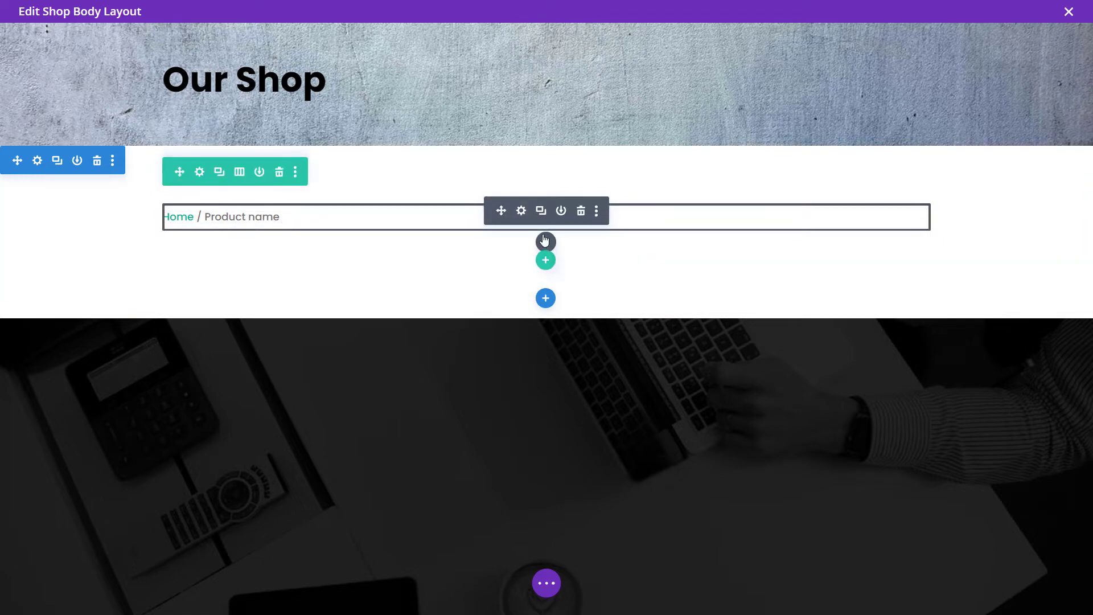
# Set the link text color of the Woo Breadcrumbs module to the saved purple and save the module
pyautogui.click(521, 211)
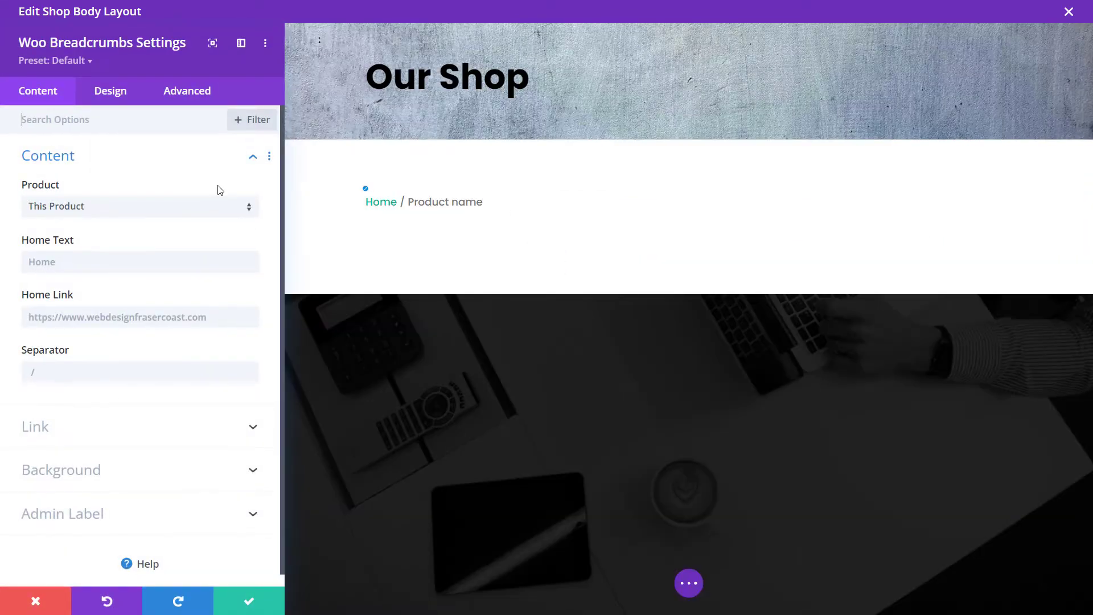
pyautogui.click(127, 214)
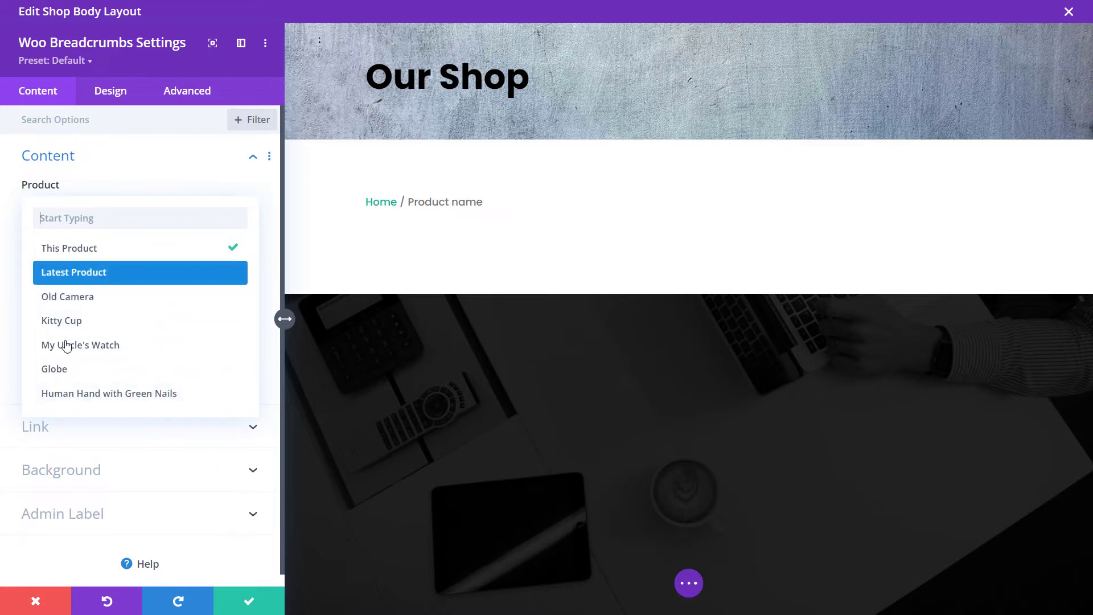
pyautogui.click(158, 176)
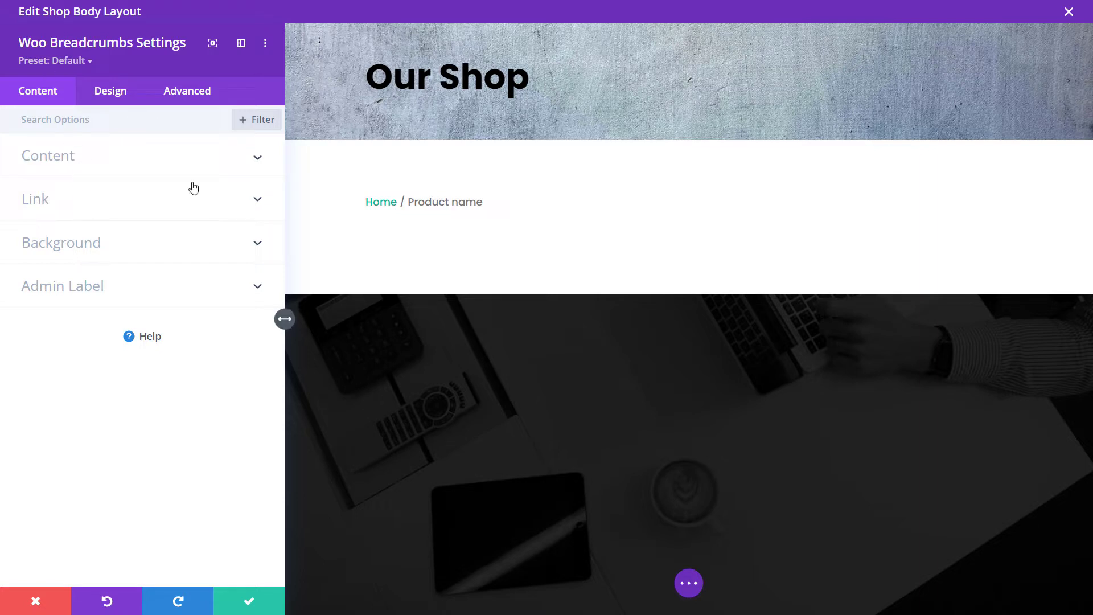
pyautogui.click(116, 93)
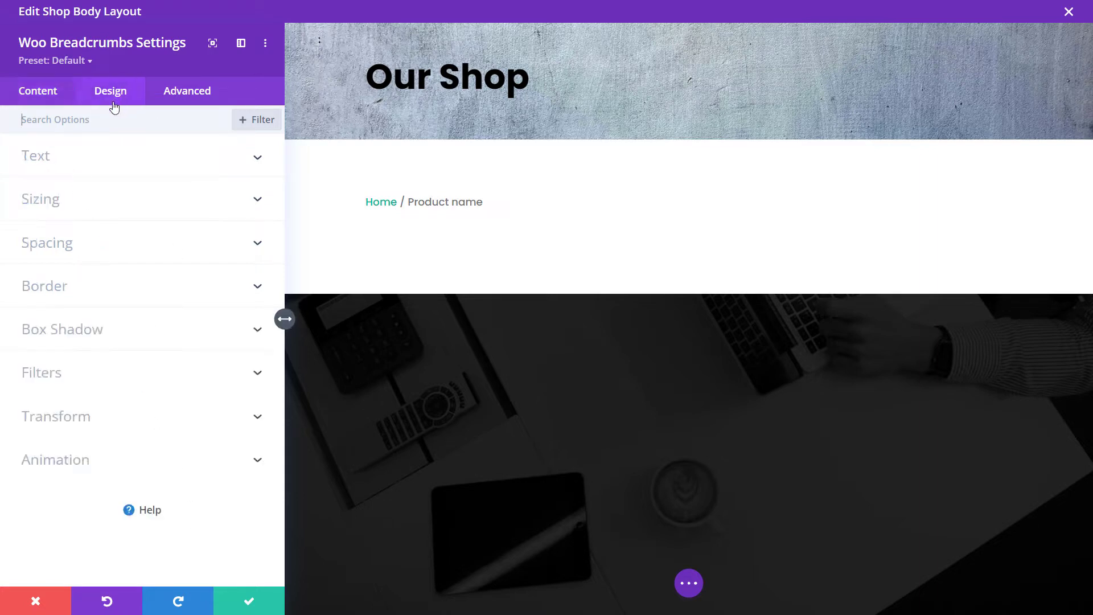
pyautogui.click(70, 160)
pyautogui.click(180, 199)
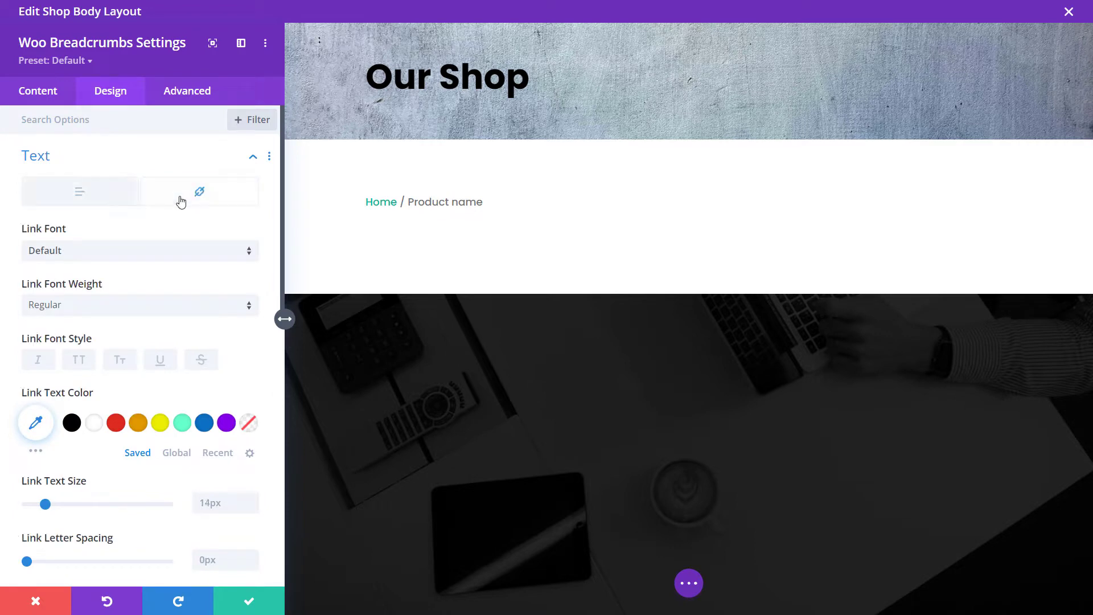
pyautogui.click(183, 423)
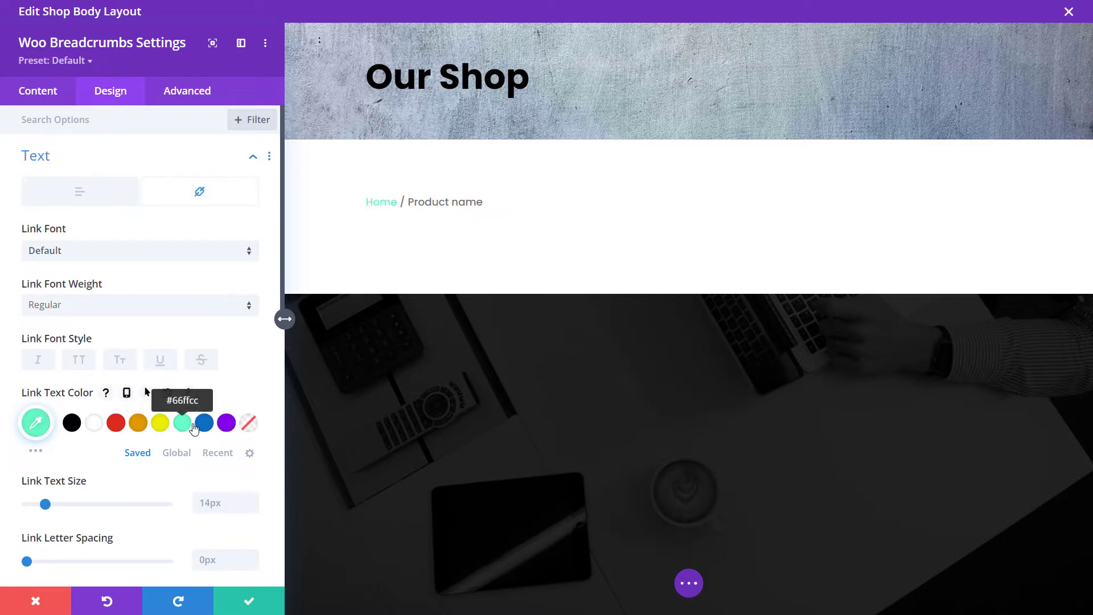
pyautogui.click(226, 423)
pyautogui.click(253, 606)
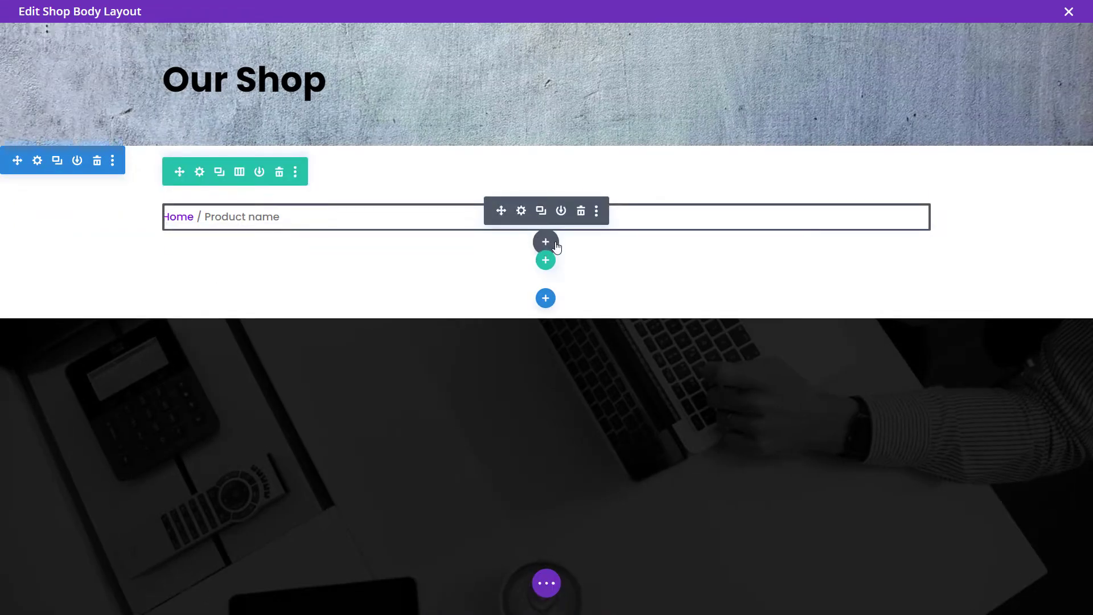
# Insert a Woo Products module directly below the breadcrumbs
pyautogui.click(547, 243)
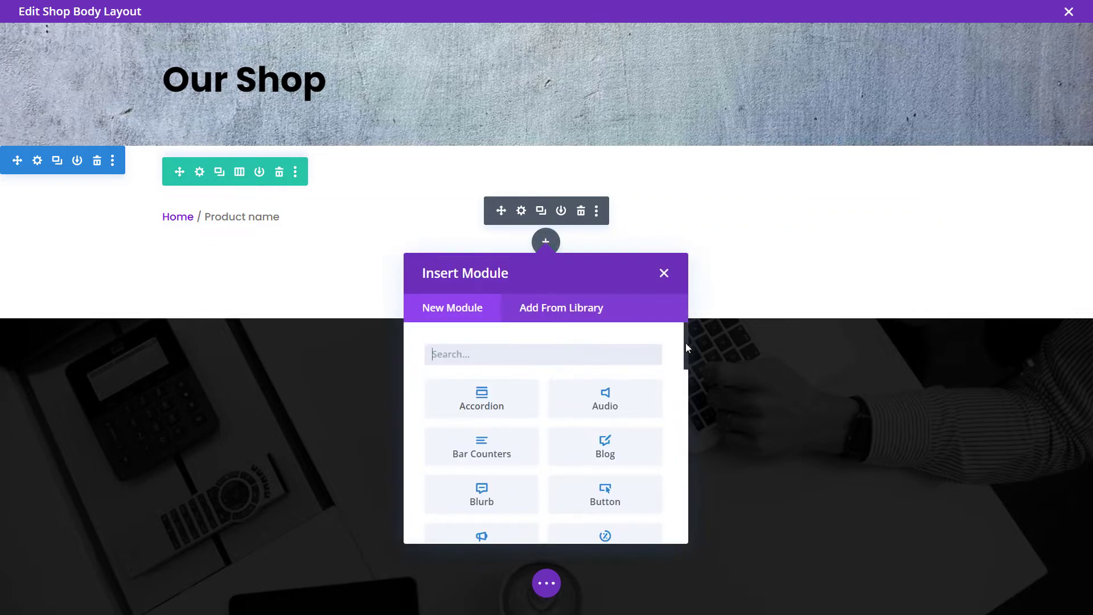
pyautogui.moveTo(687, 347); pyautogui.dragTo(686, 432)
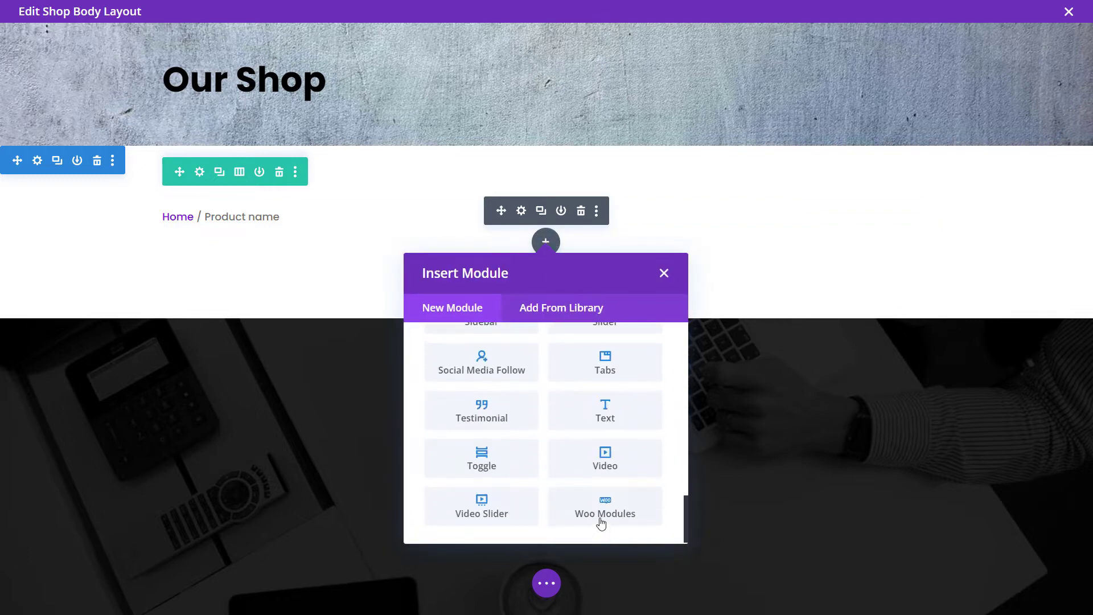
pyautogui.click(601, 522)
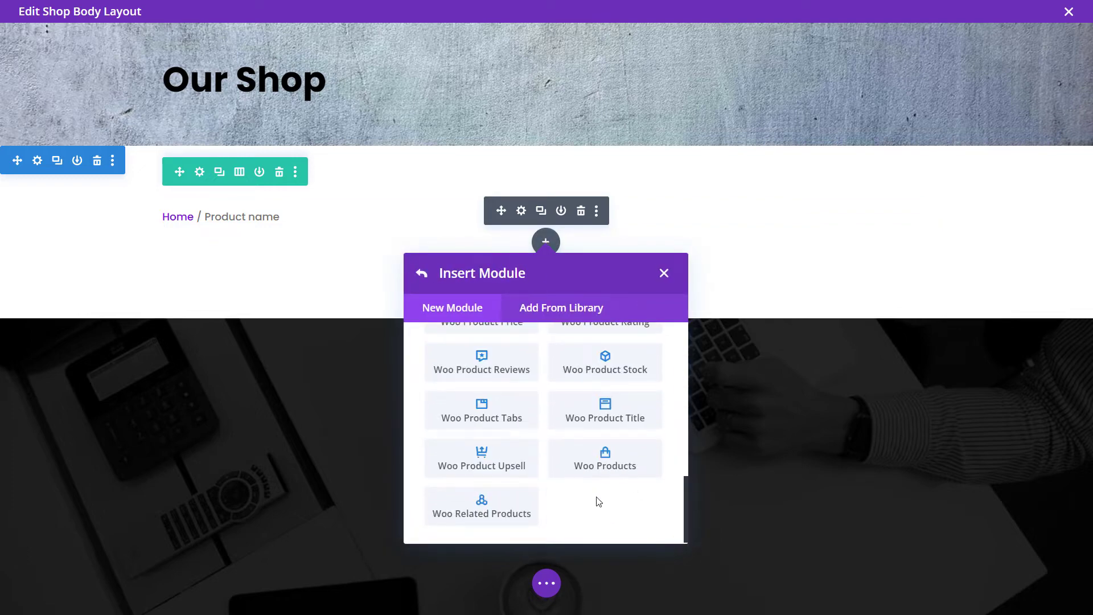
pyautogui.scroll(5, 604, 501)
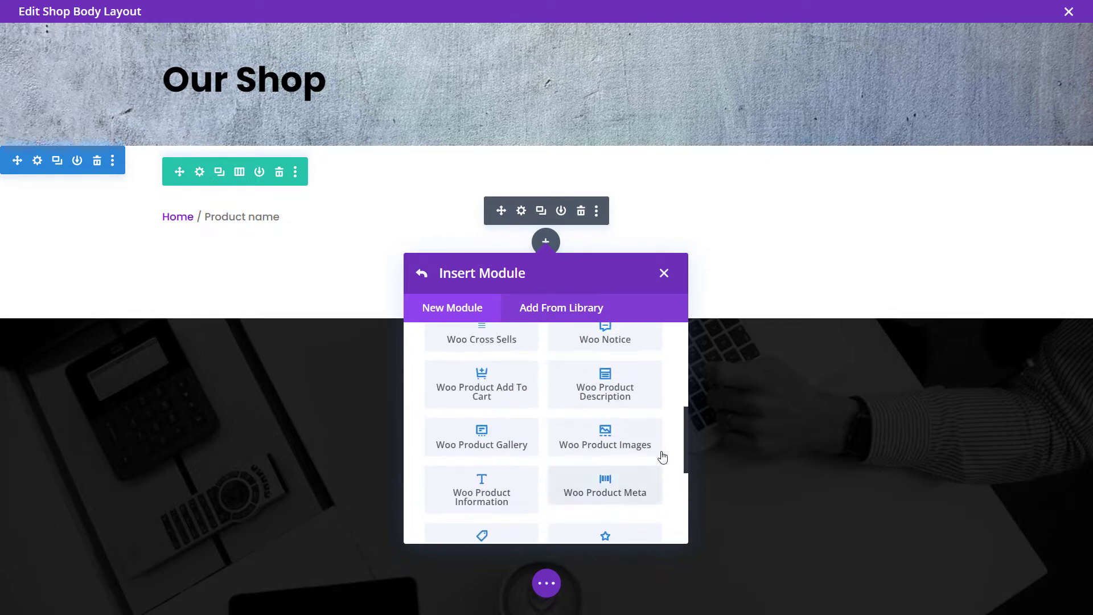
pyautogui.scroll(-5, 519, 442)
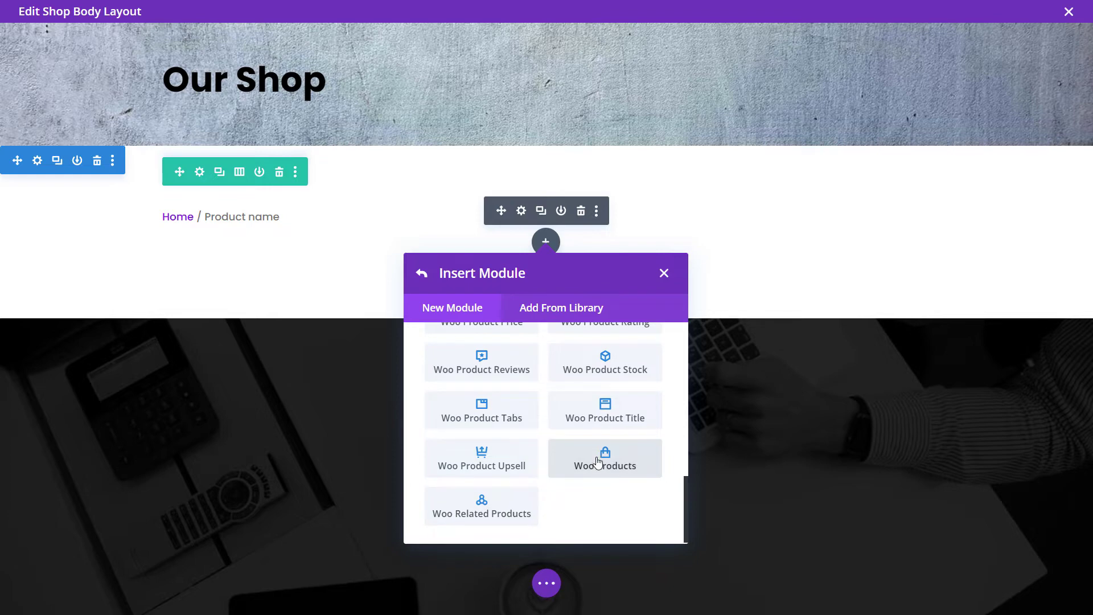
pyautogui.click(598, 461)
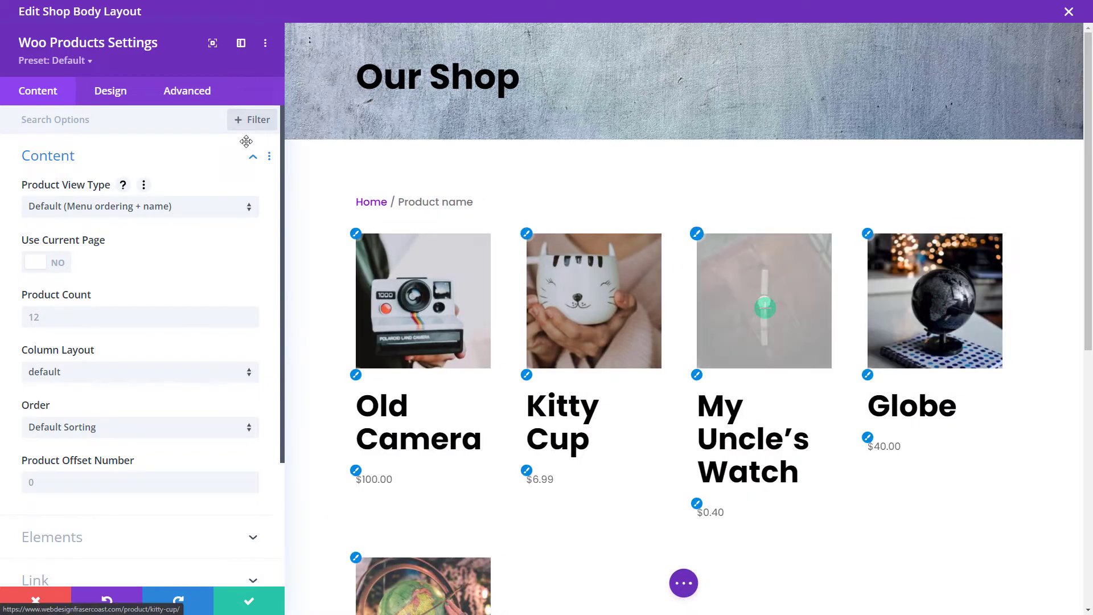
# Enable Use Current Page for the Woo Products module and set its column layout to 5 Columns
pyautogui.click(44, 263)
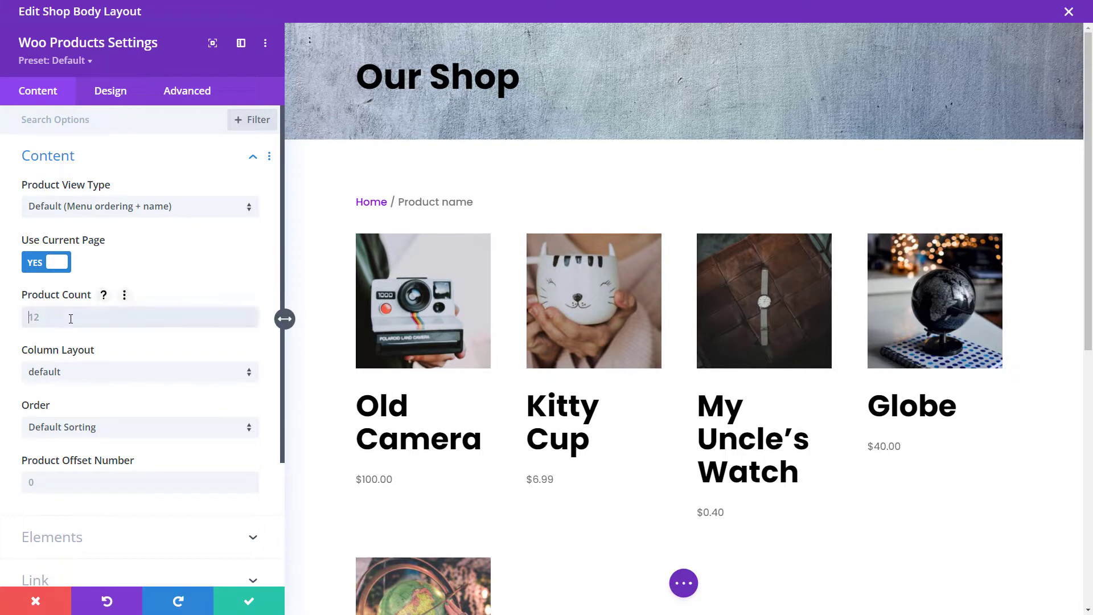
pyautogui.click(81, 373)
pyautogui.click(76, 405)
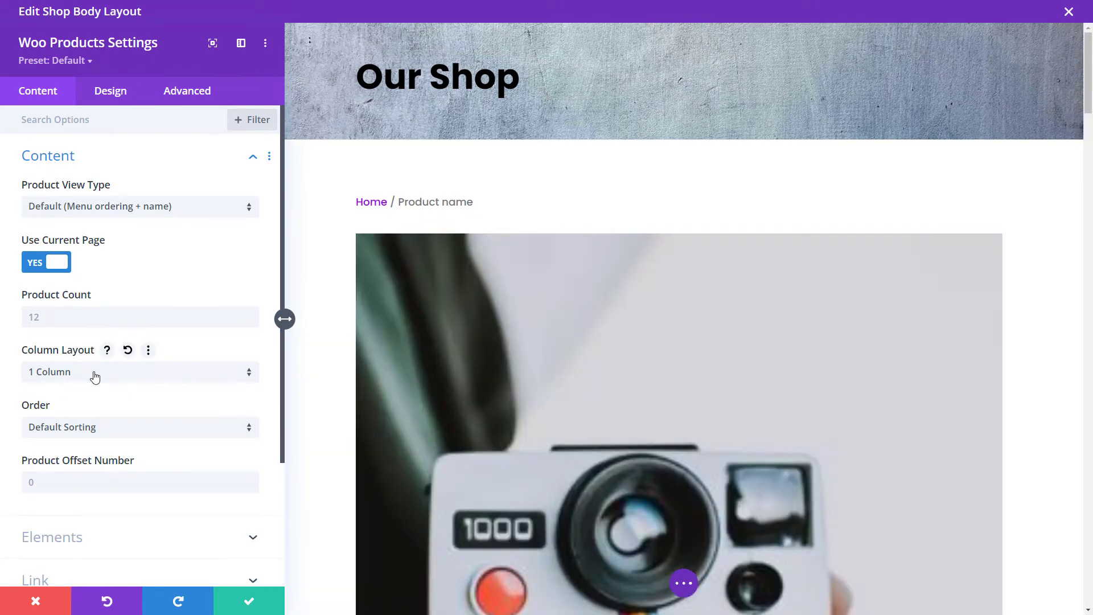
pyautogui.click(94, 376)
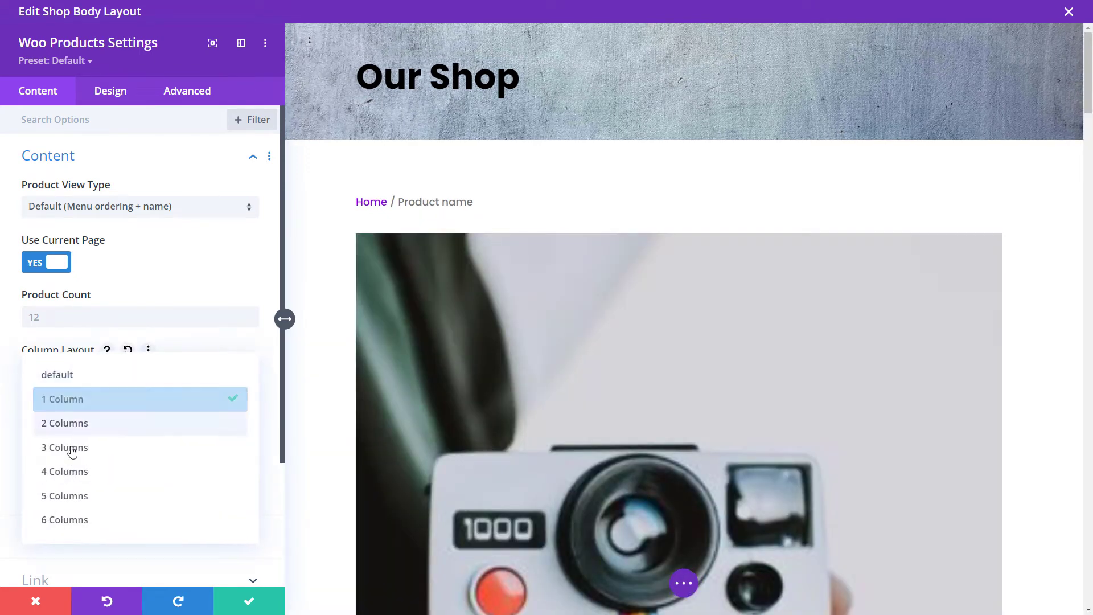
pyautogui.click(67, 495)
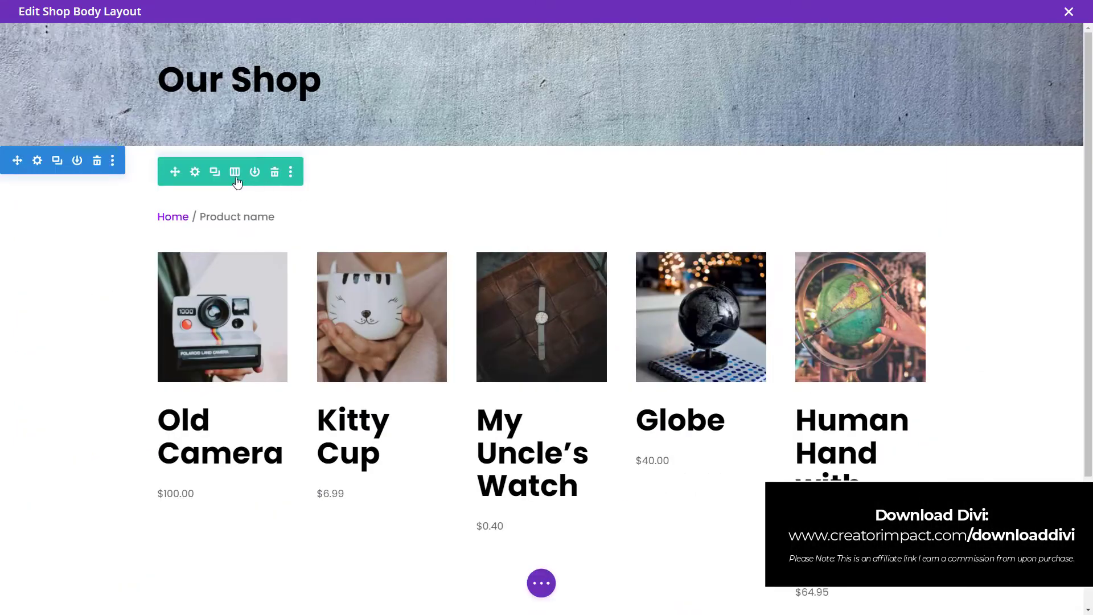
# Try a three-quarter plus one-quarter column layout on the products row, and return the row to a single column
pyautogui.click(235, 173)
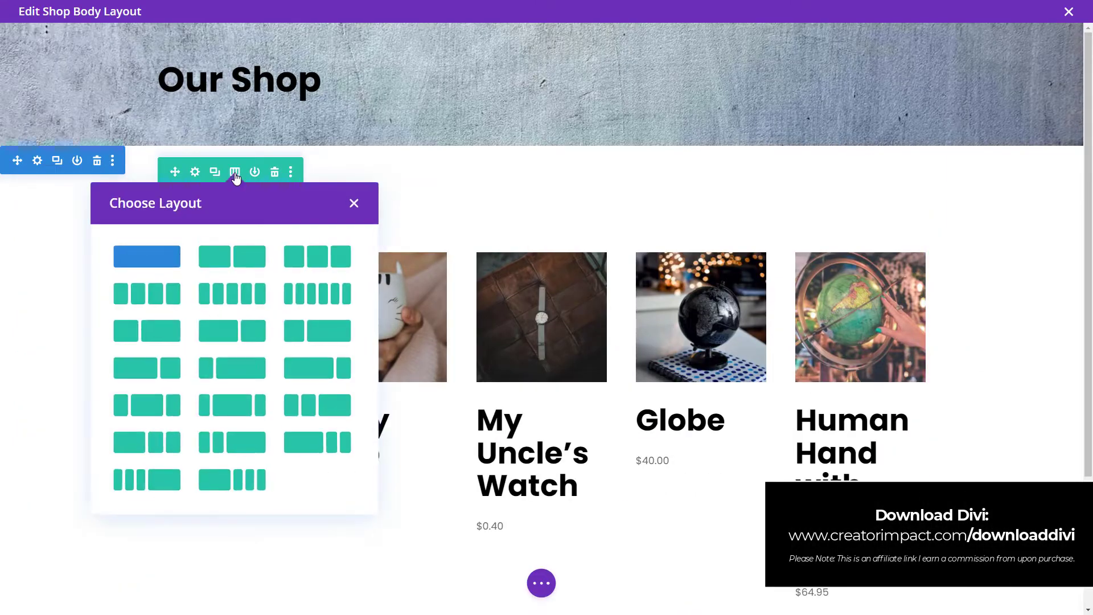
pyautogui.click(327, 371)
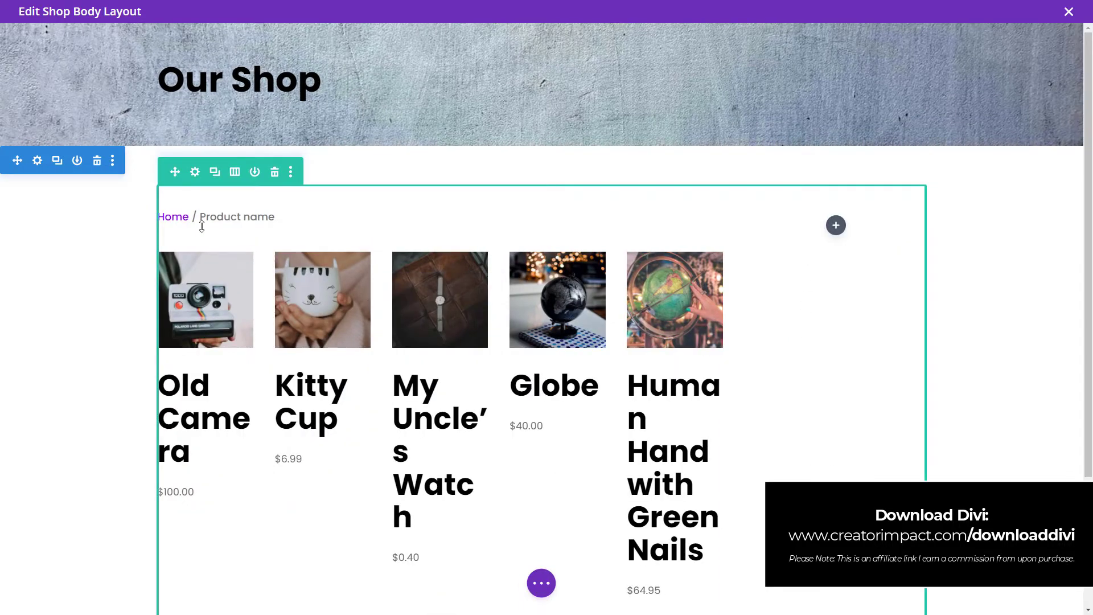
pyautogui.click(234, 172)
pyautogui.click(162, 266)
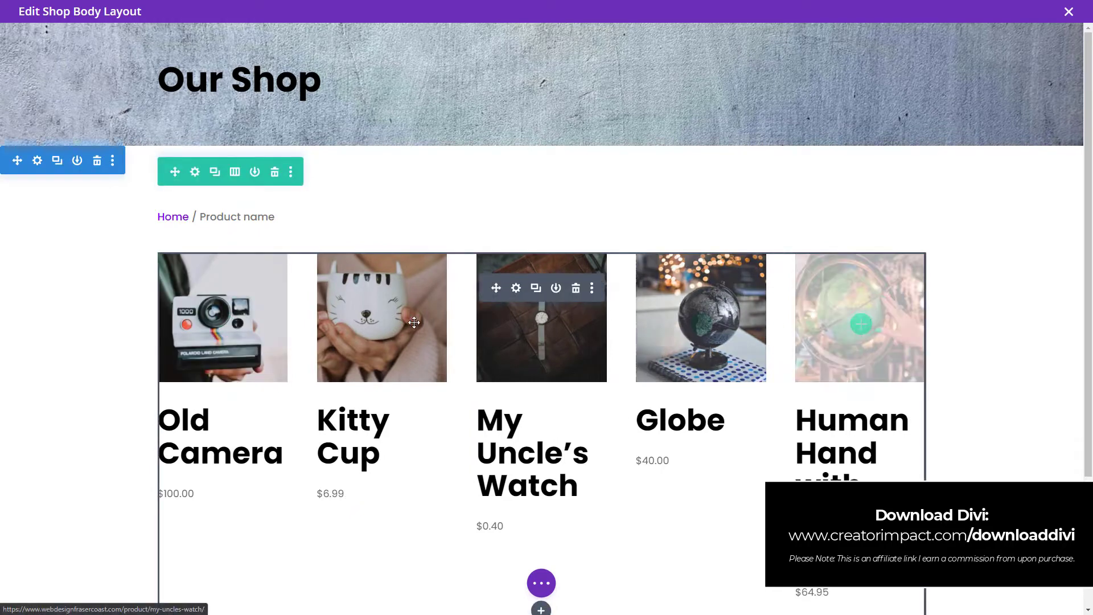
# Set the product title text size in the Woo Products module to 19px
pyautogui.click(516, 289)
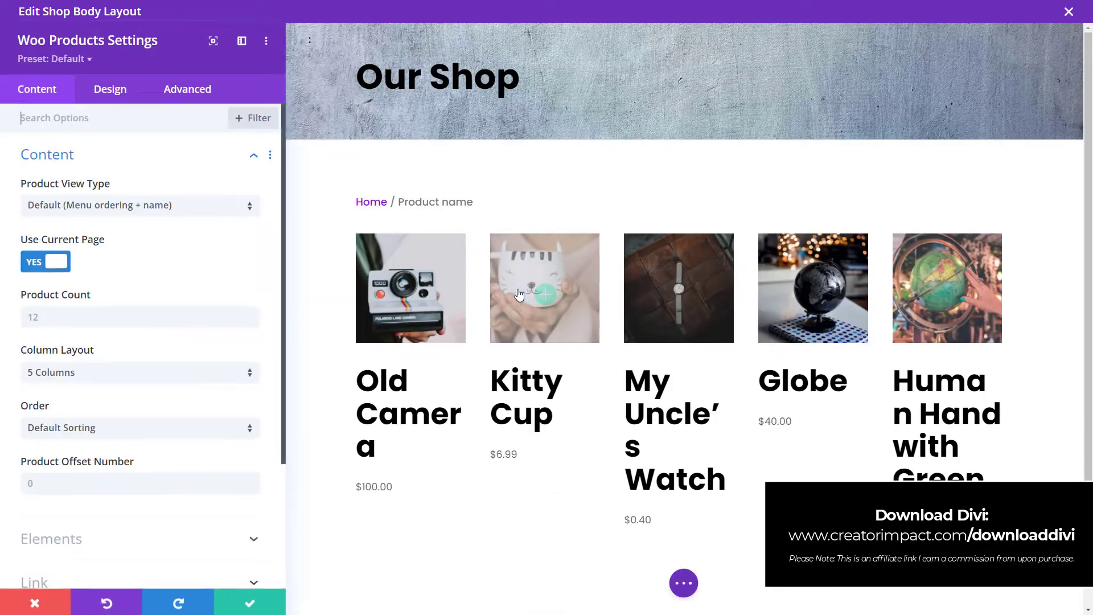
pyautogui.click(106, 88)
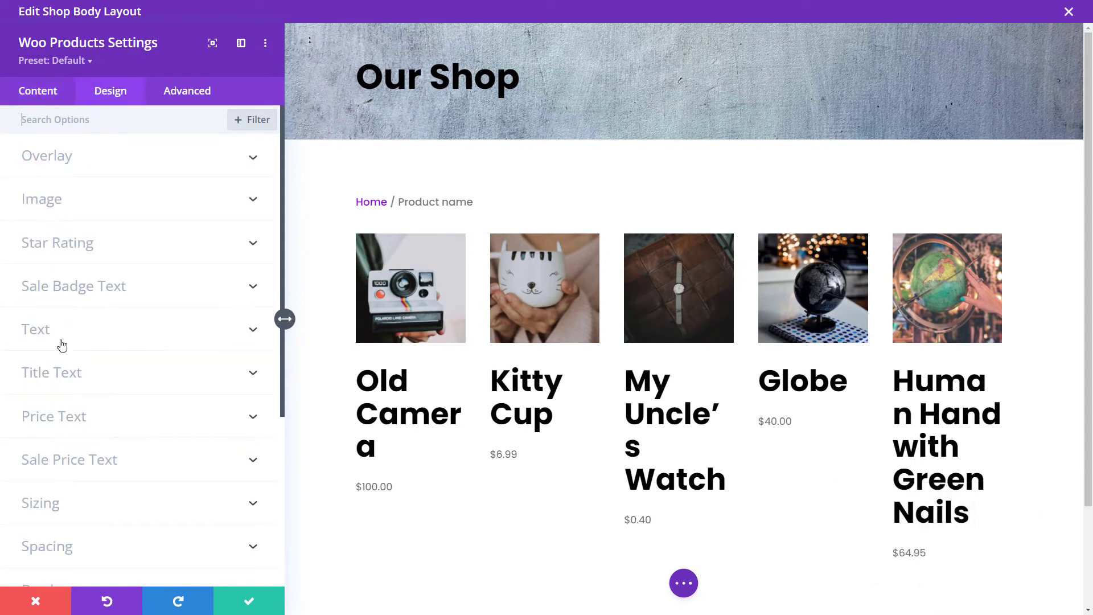
pyautogui.click(68, 374)
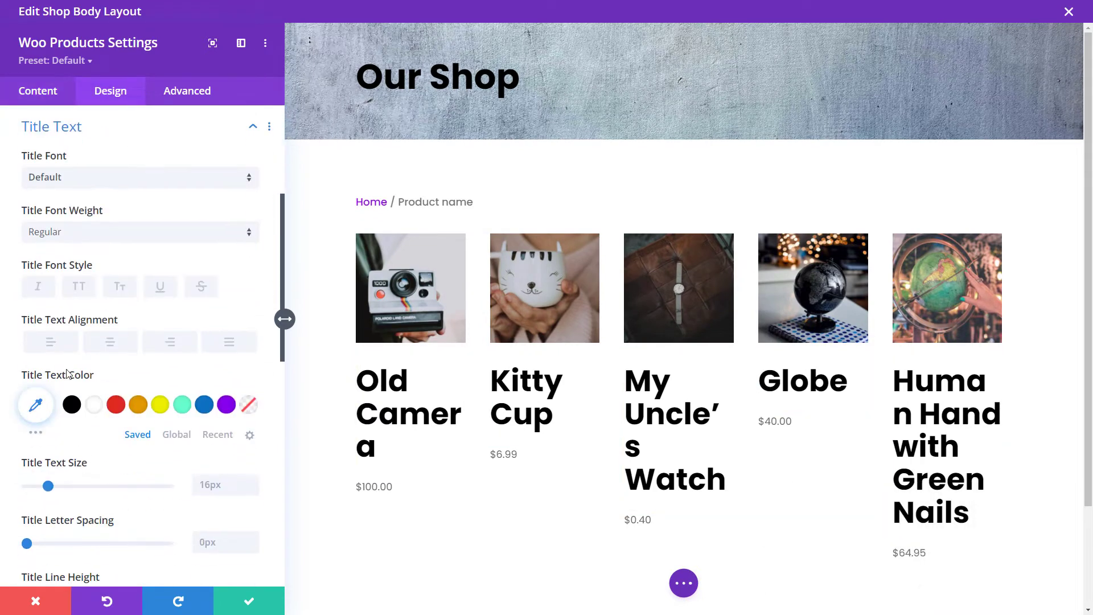
pyautogui.click(44, 487)
pyautogui.moveTo(45, 489); pyautogui.dragTo(52, 487)
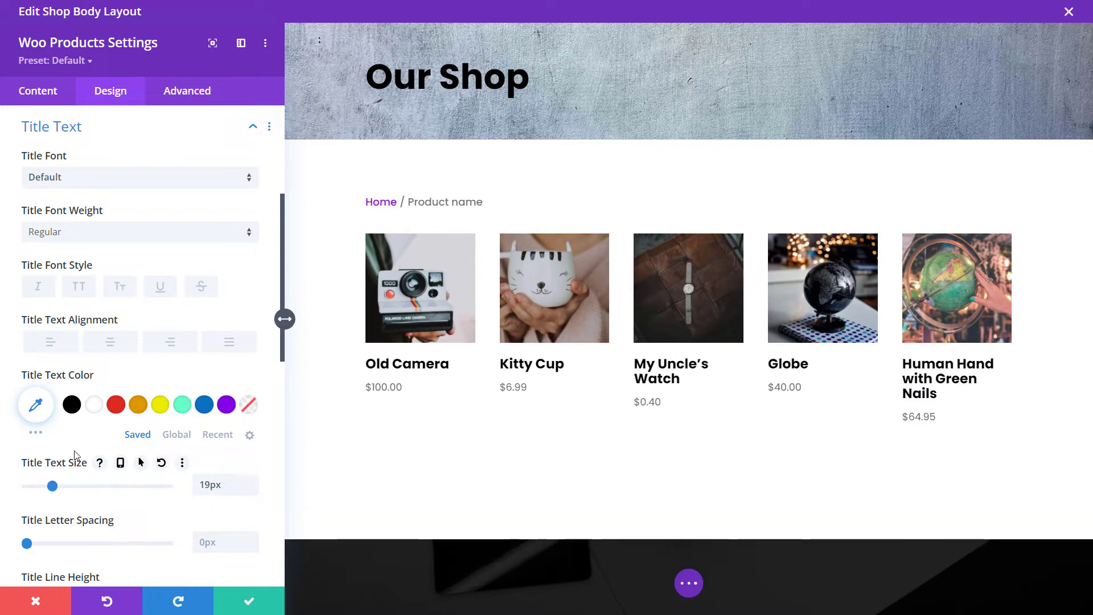
# Set the product price text color to the saved blue and save the Woo Products module
pyautogui.scroll(-6, 87, 393)
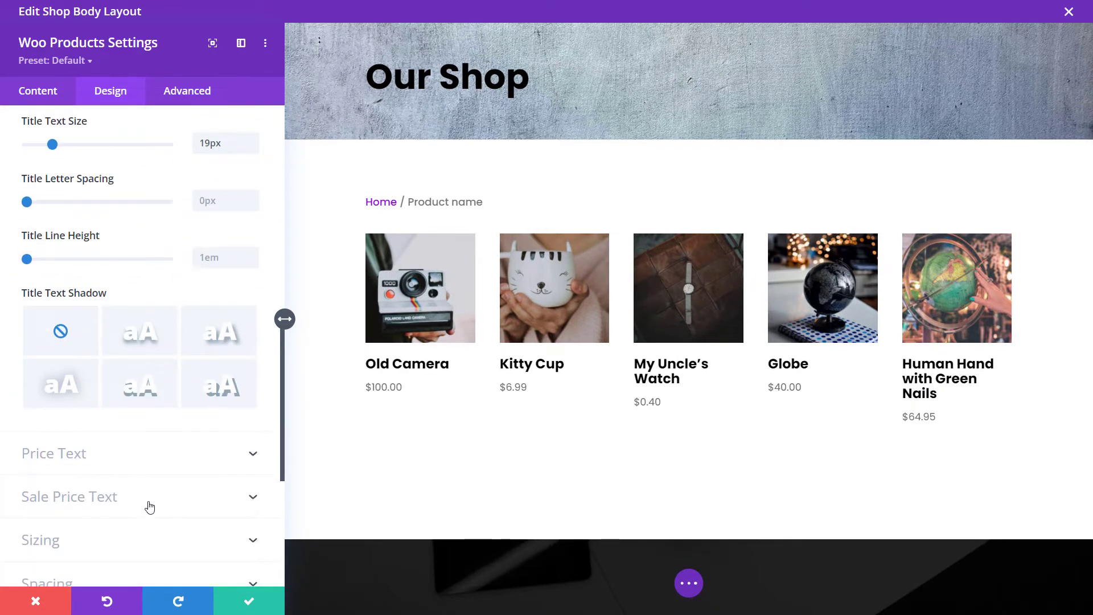
pyautogui.click(121, 458)
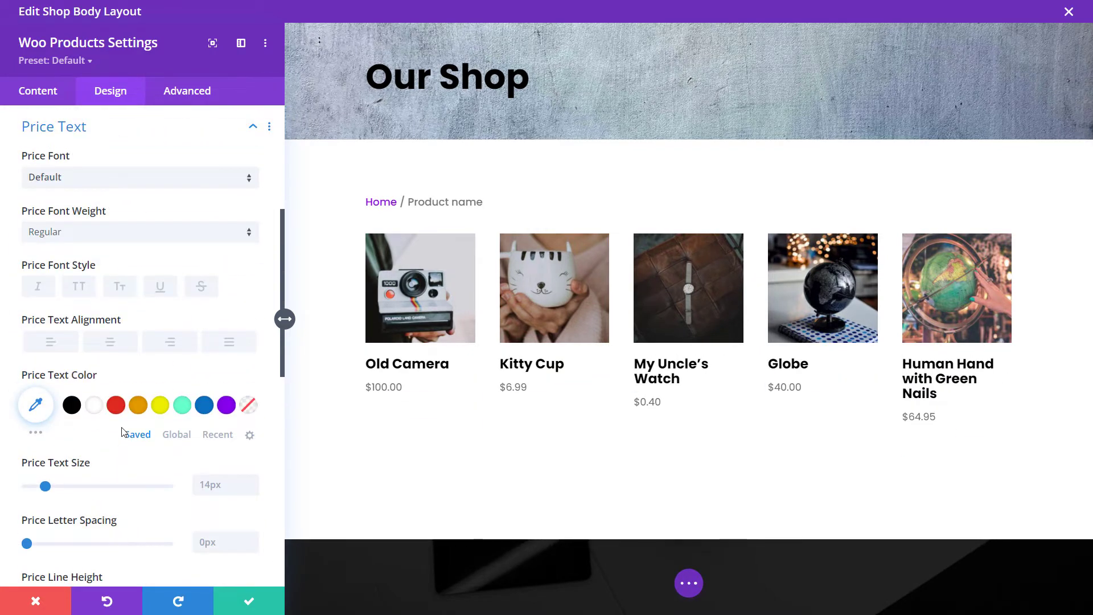
pyautogui.click(203, 407)
pyautogui.click(269, 596)
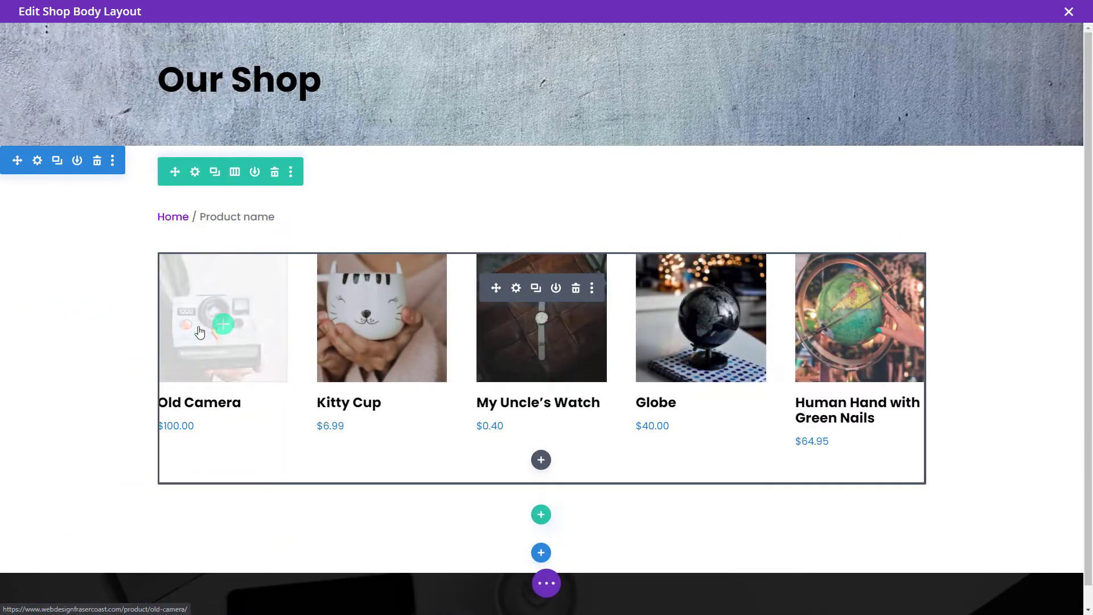
# Enable Show Pagination in the Elements settings of the Woo Products module
pyautogui.click(517, 288)
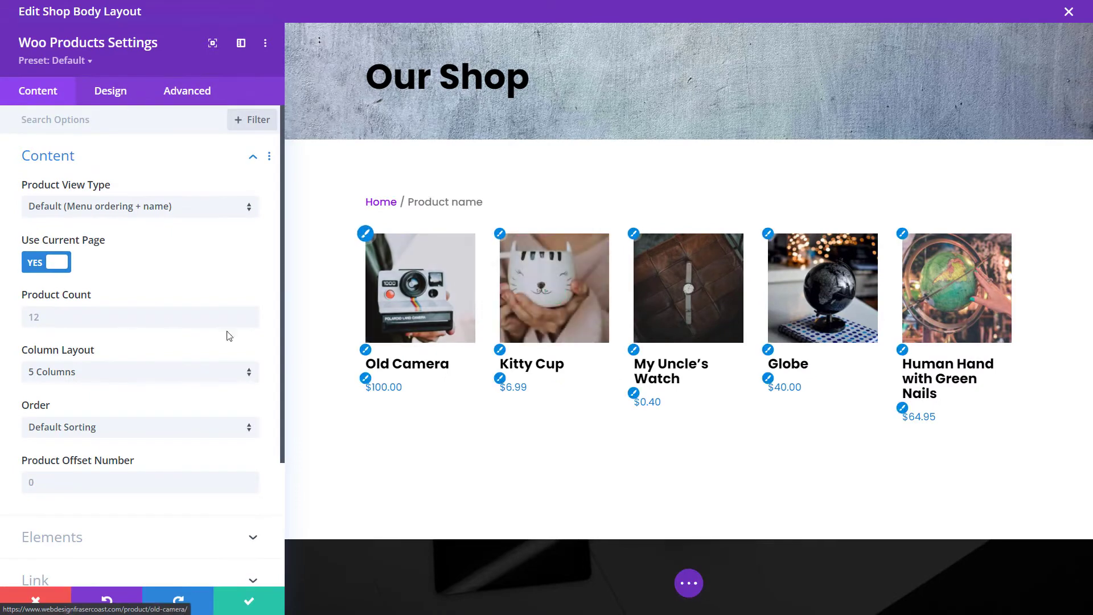
pyautogui.scroll(-2, 171, 342)
pyautogui.click(128, 421)
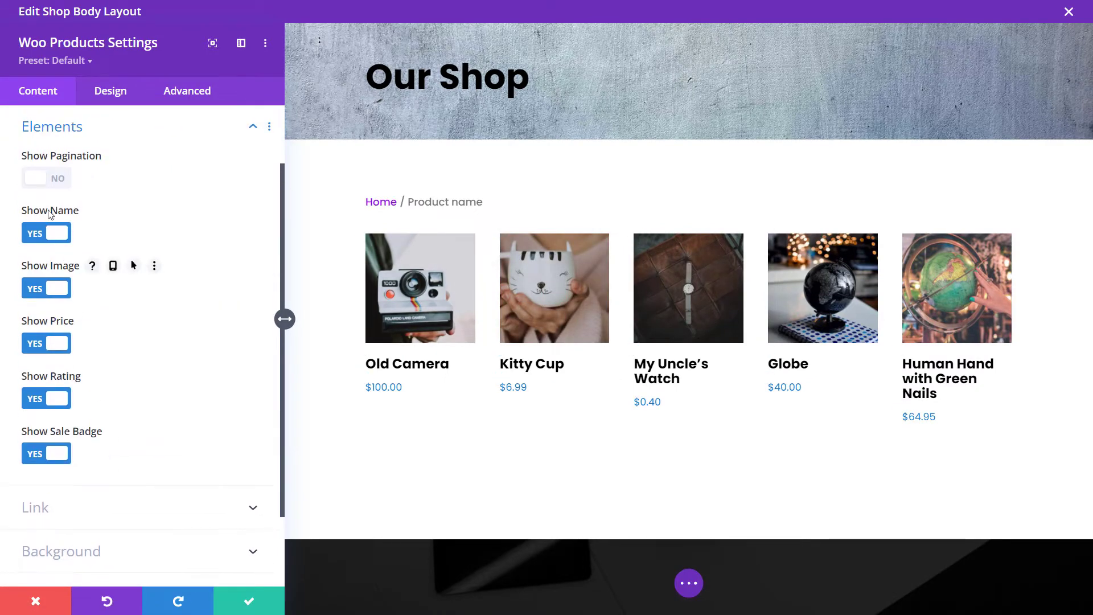
pyautogui.click(57, 179)
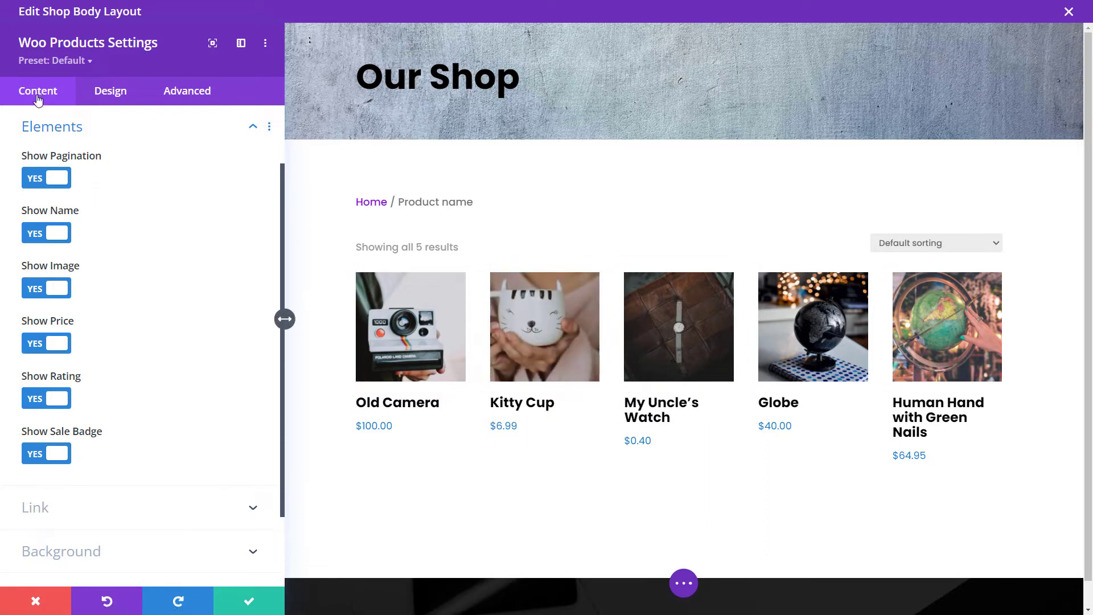
# Set the Woo Products module's column layout to 4 Columns and its product count to 4
pyautogui.scroll(2, 85, 160)
pyautogui.click(87, 165)
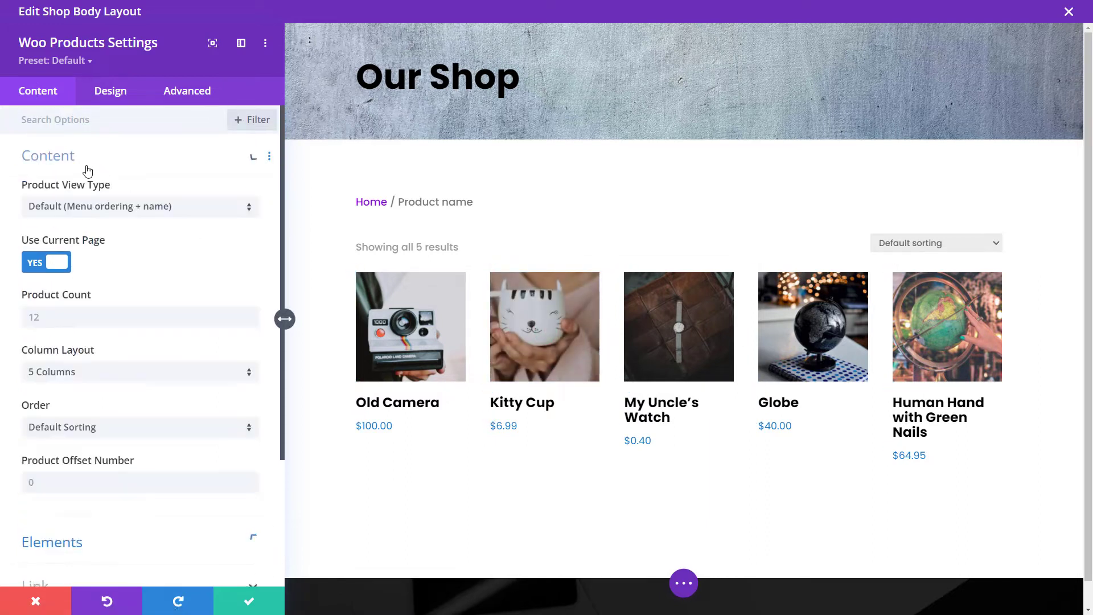
pyautogui.click(44, 377)
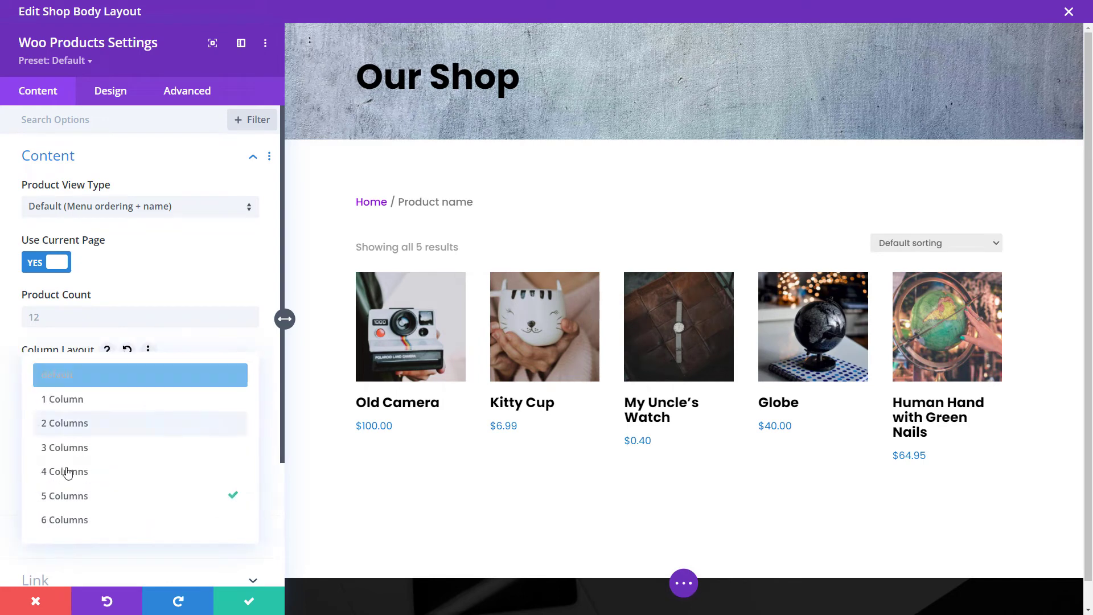
pyautogui.click(77, 469)
pyautogui.click(29, 317)
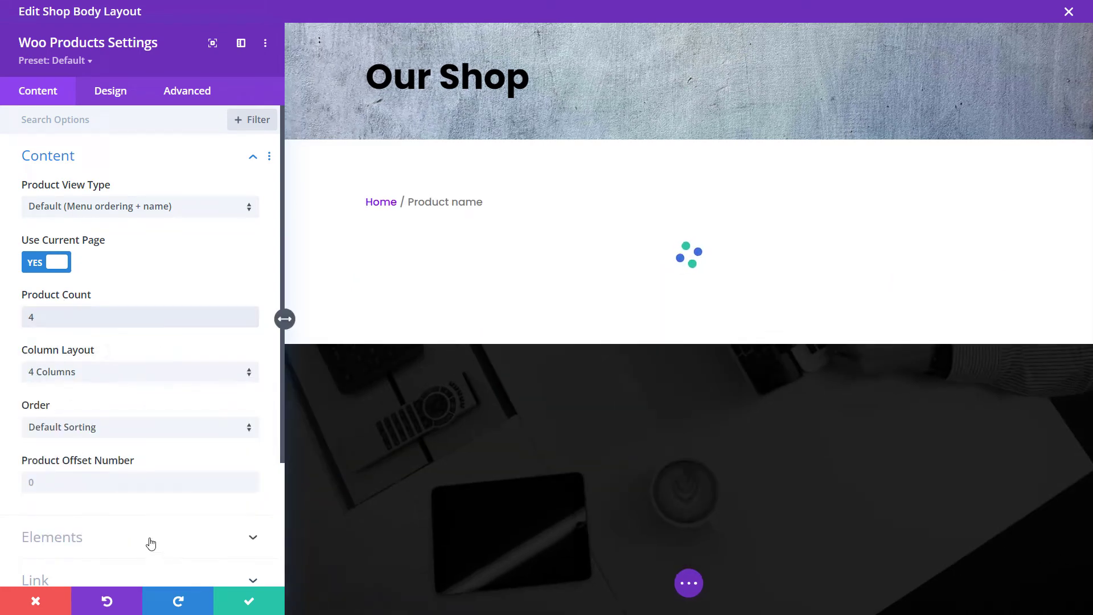
# Review the product sort order options, and try a product offset number of 1 before resetting it to 0
pyautogui.click(108, 436)
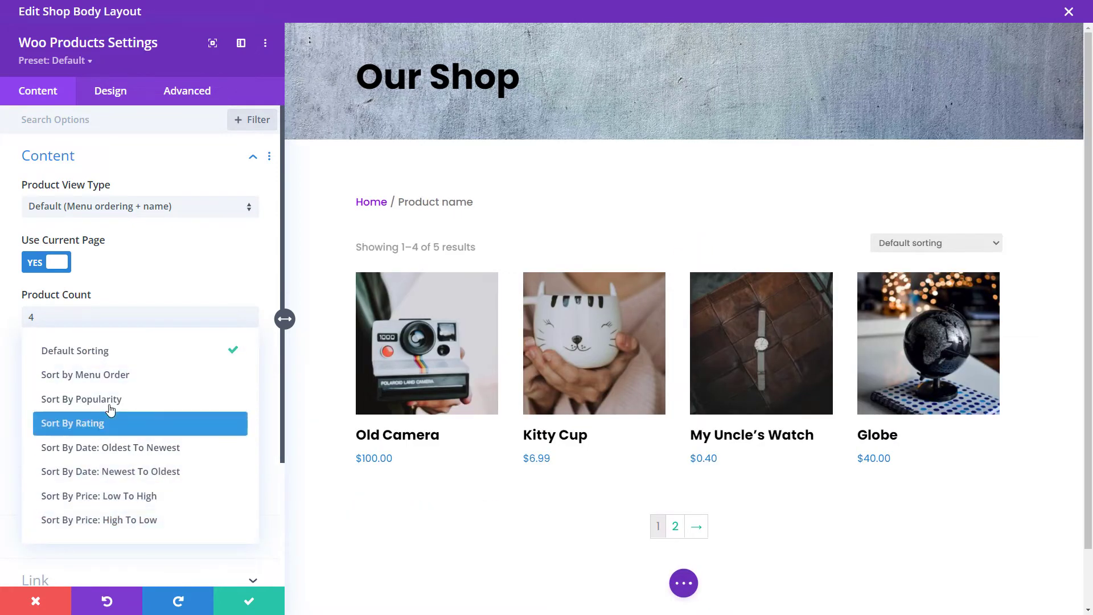
pyautogui.click(202, 287)
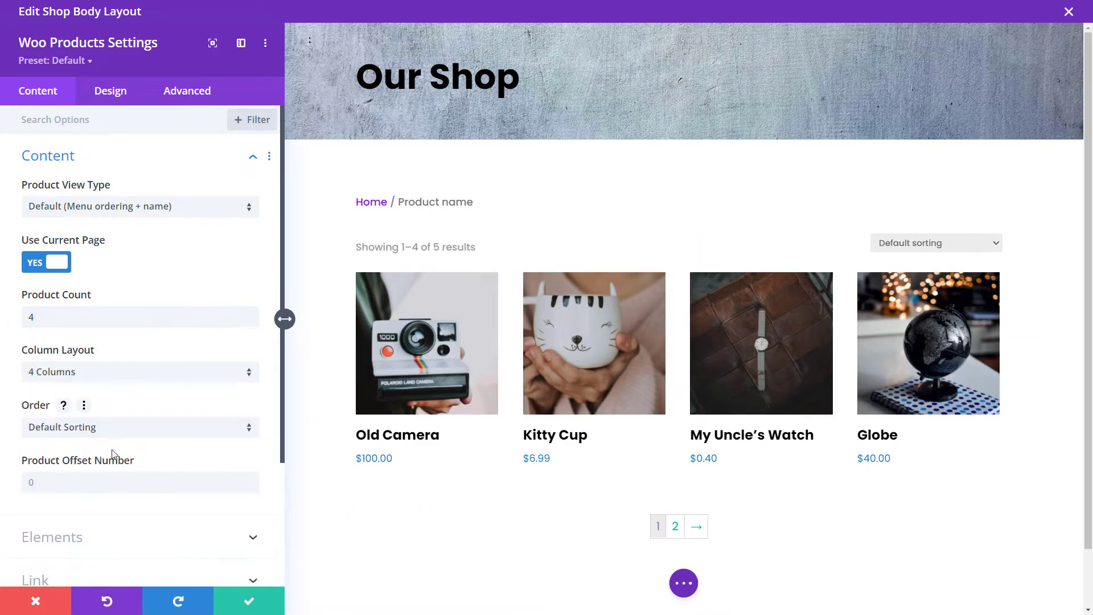
pyautogui.scroll(-2, 99, 468)
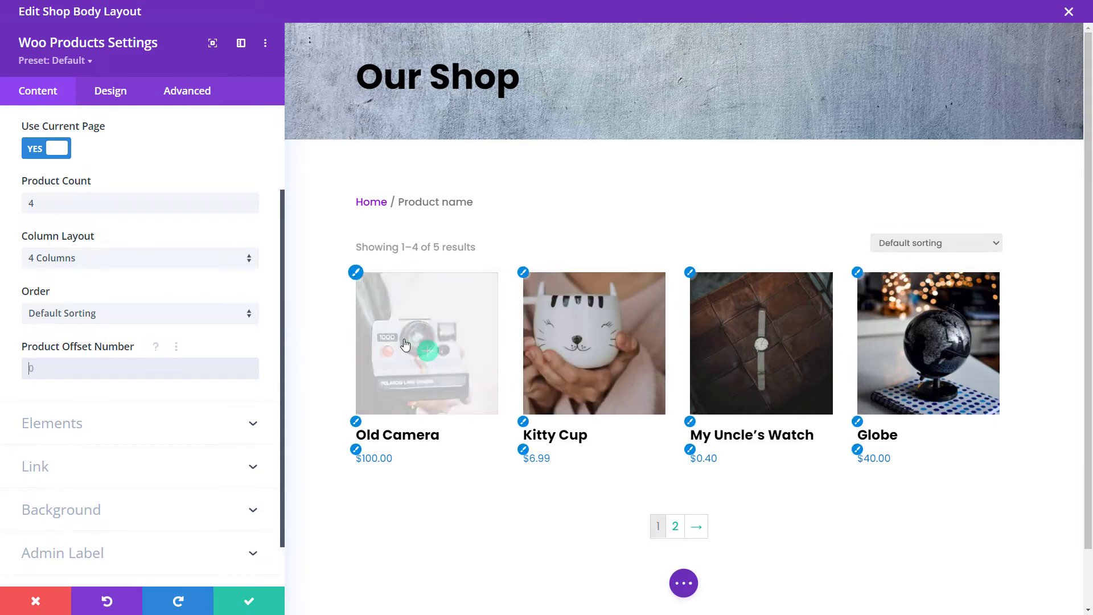
pyautogui.write('1')
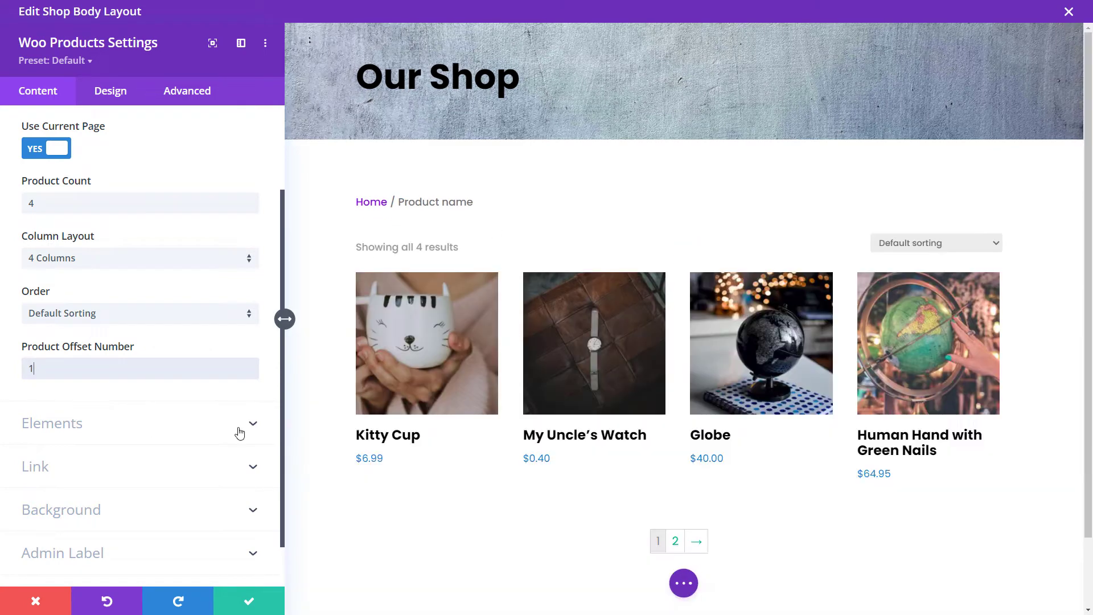
pyautogui.press('BackSpace')
pyautogui.write('0')
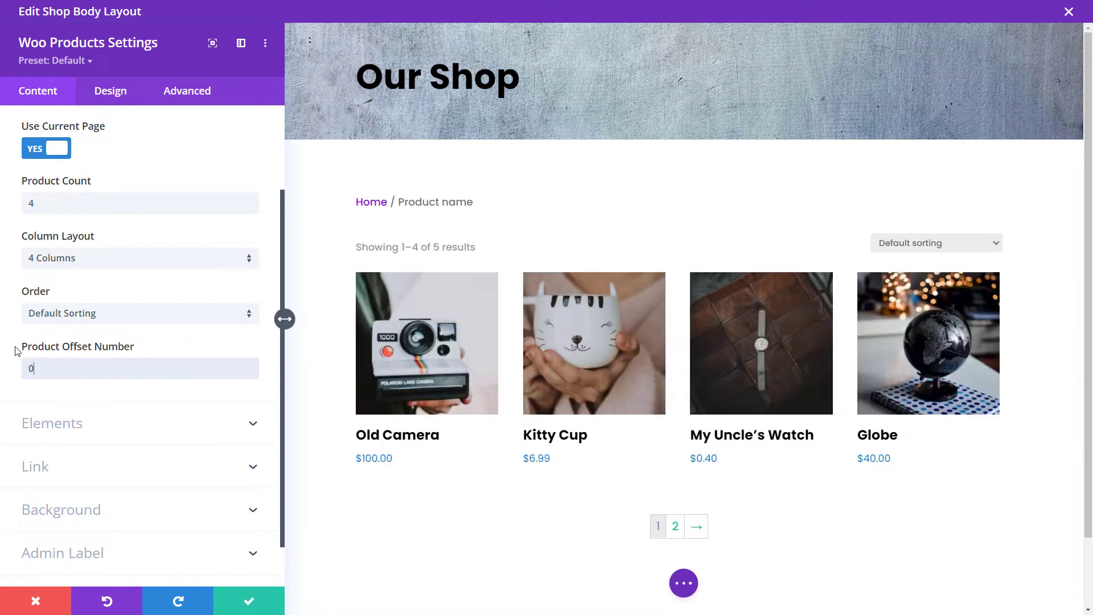
# Turn off Show Rating for the products, test the price and image toggles, and save the Woo Products module
pyautogui.click(53, 425)
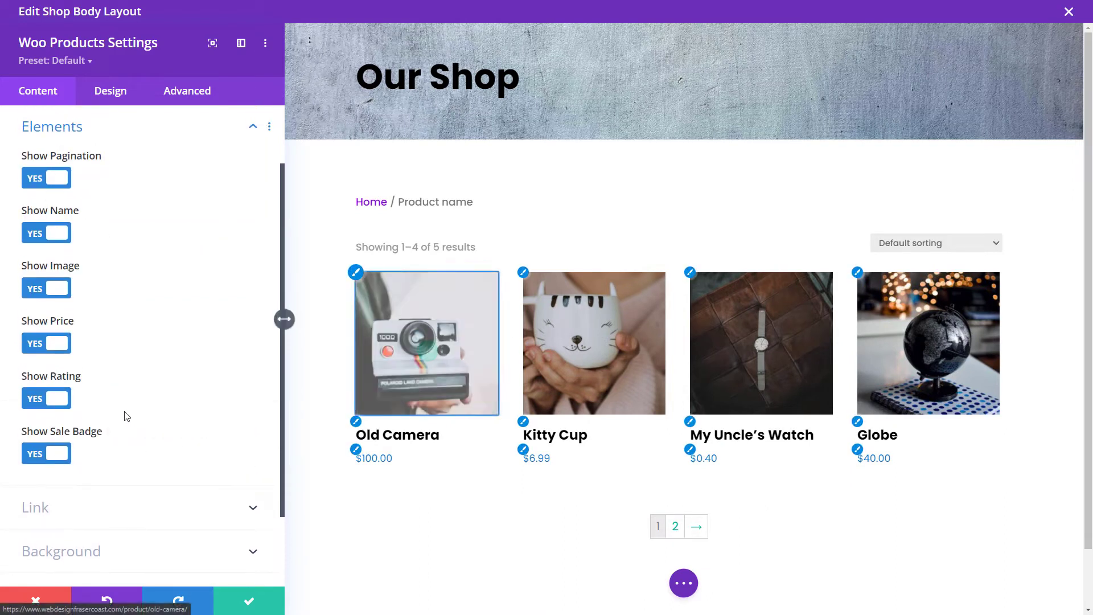
pyautogui.click(53, 401)
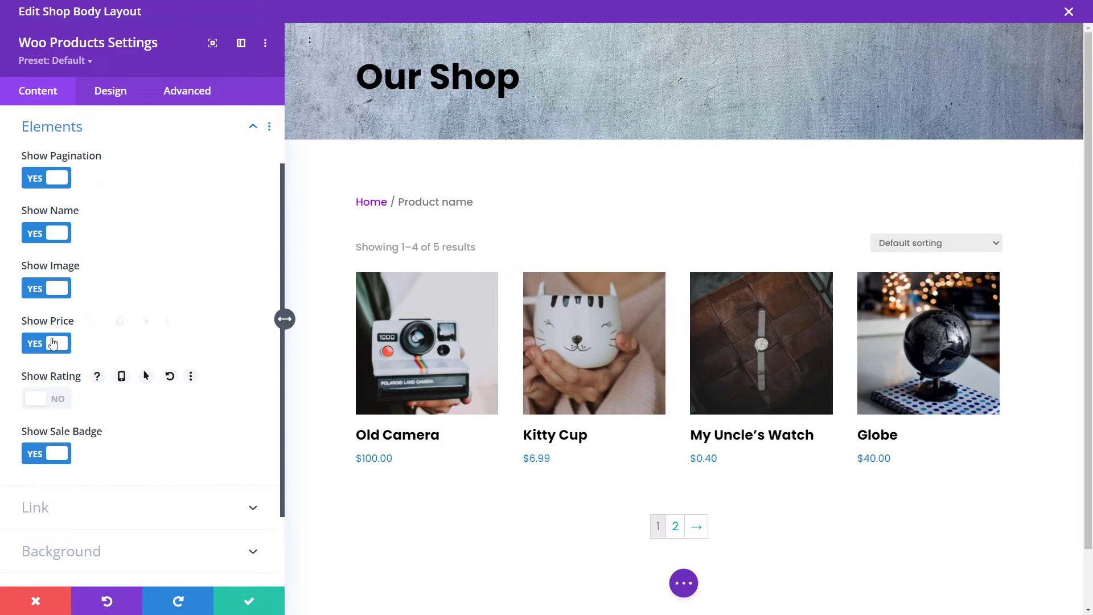
pyautogui.click(60, 346)
pyautogui.click(61, 354)
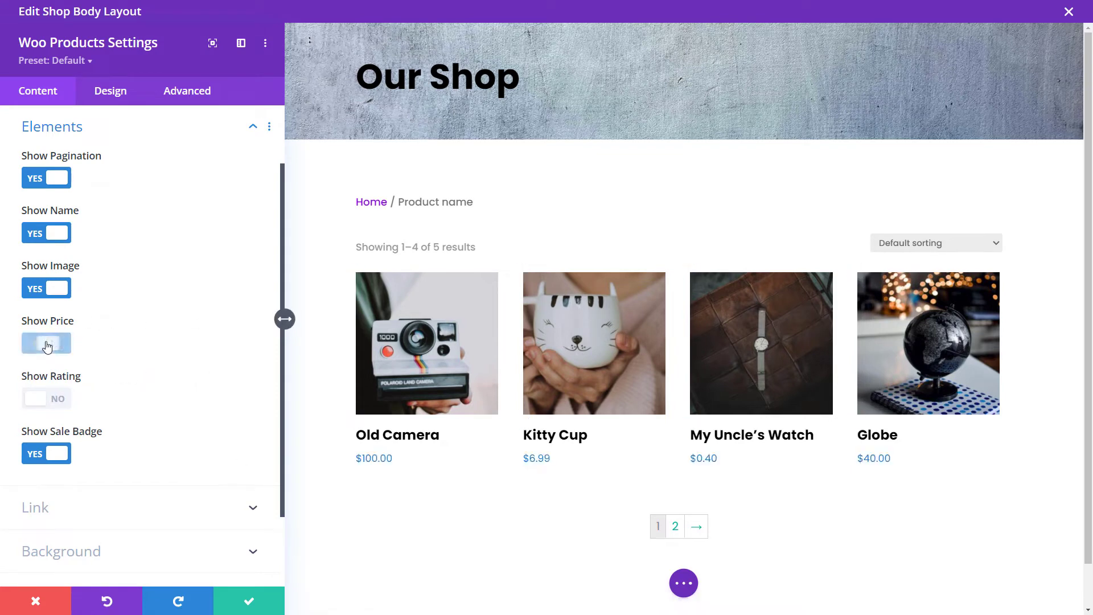
pyautogui.click(51, 288)
pyautogui.click(51, 288)
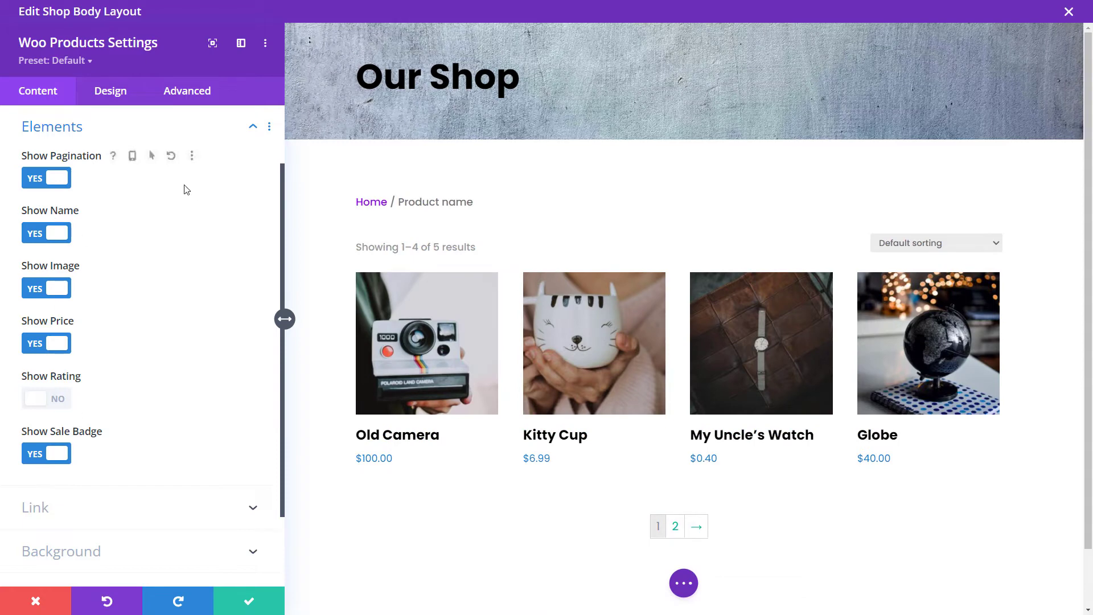
pyautogui.click(675, 525)
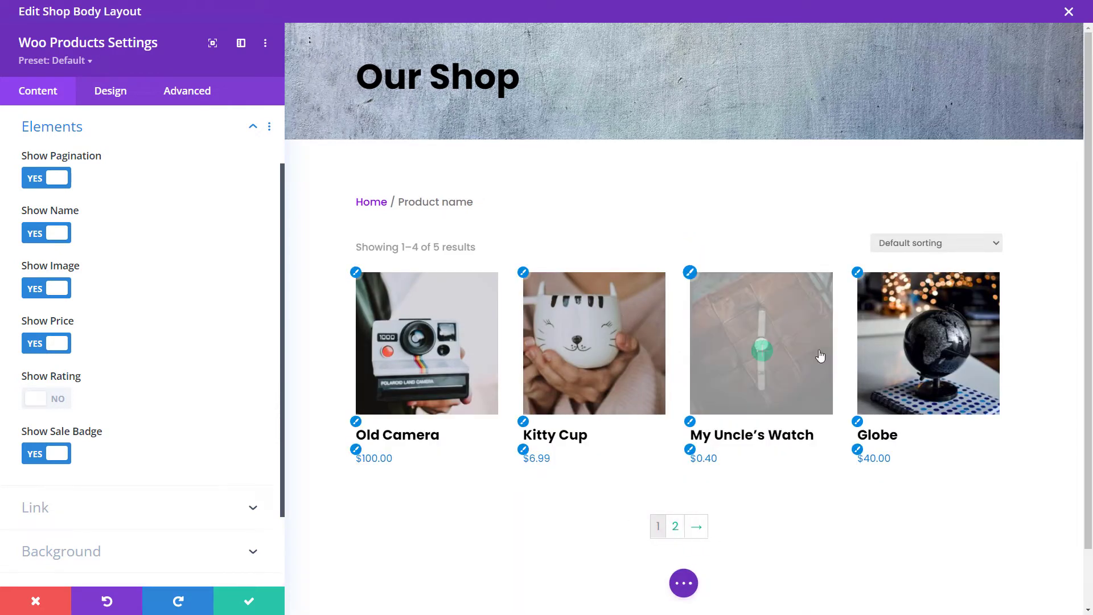
pyautogui.click(239, 600)
# Browse the standard modules and Woo modules that can be inserted below the product grid, and close the list
pyautogui.scroll(-1, 47, 352)
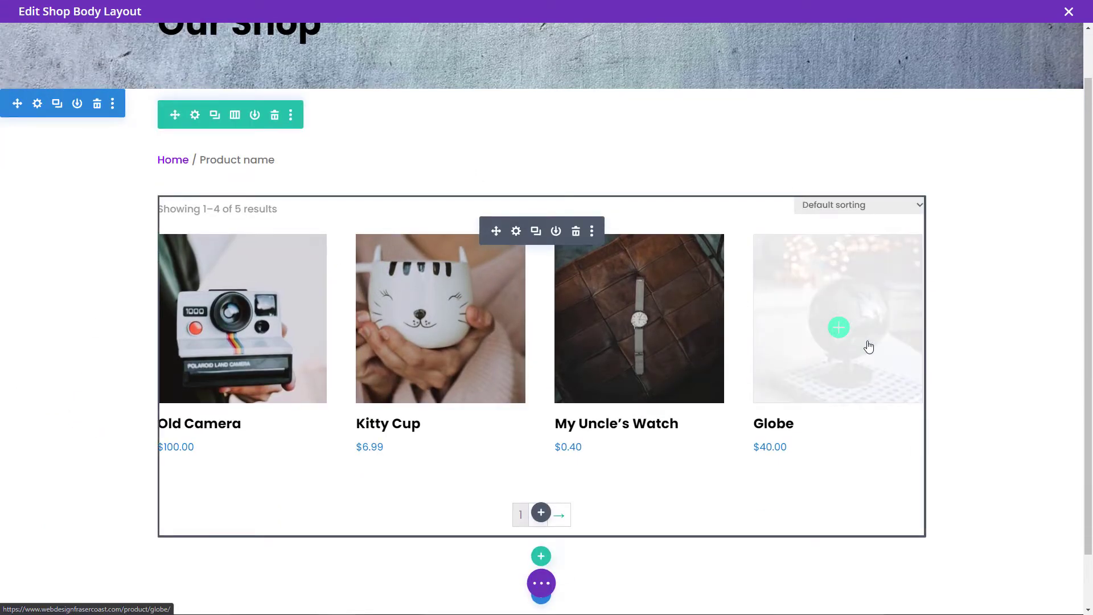
pyautogui.scroll(-1, 853, 374)
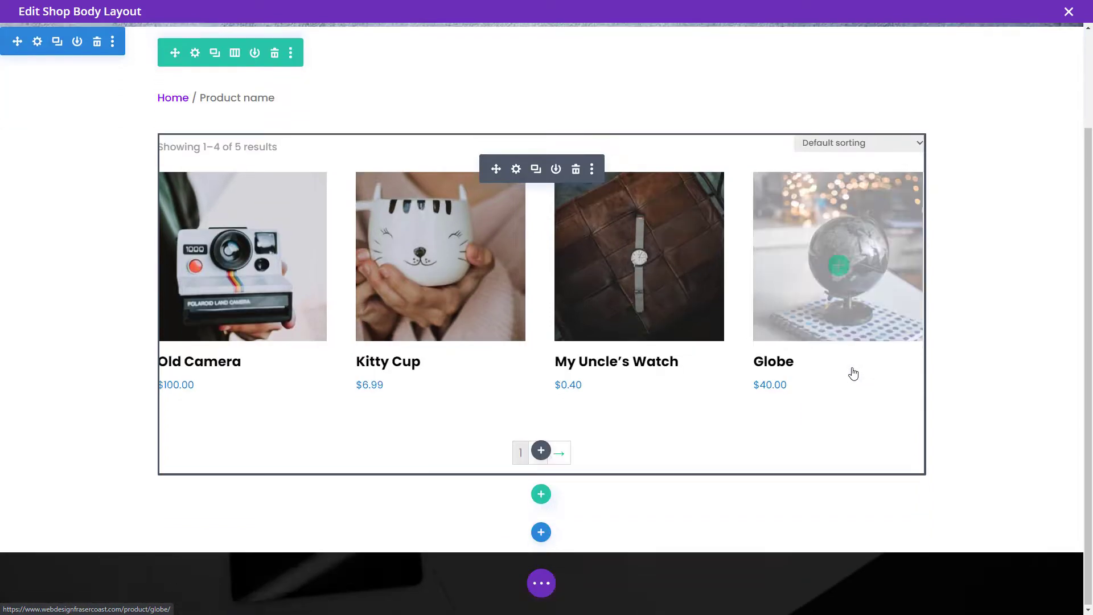
pyautogui.click(540, 450)
pyautogui.scroll(-7, 678, 203)
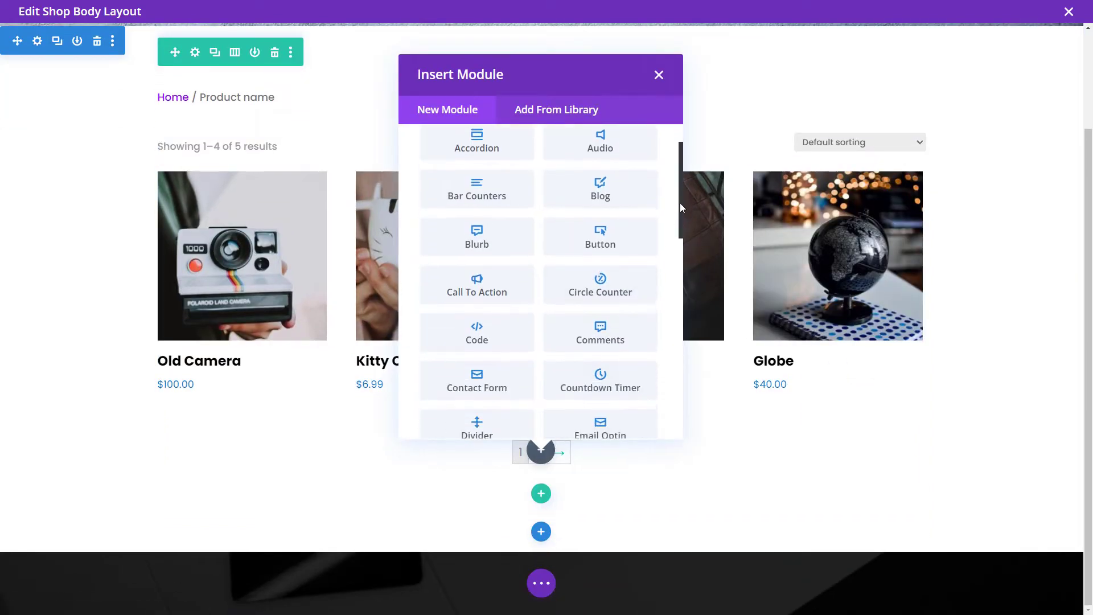
pyautogui.scroll(-6, 670, 326)
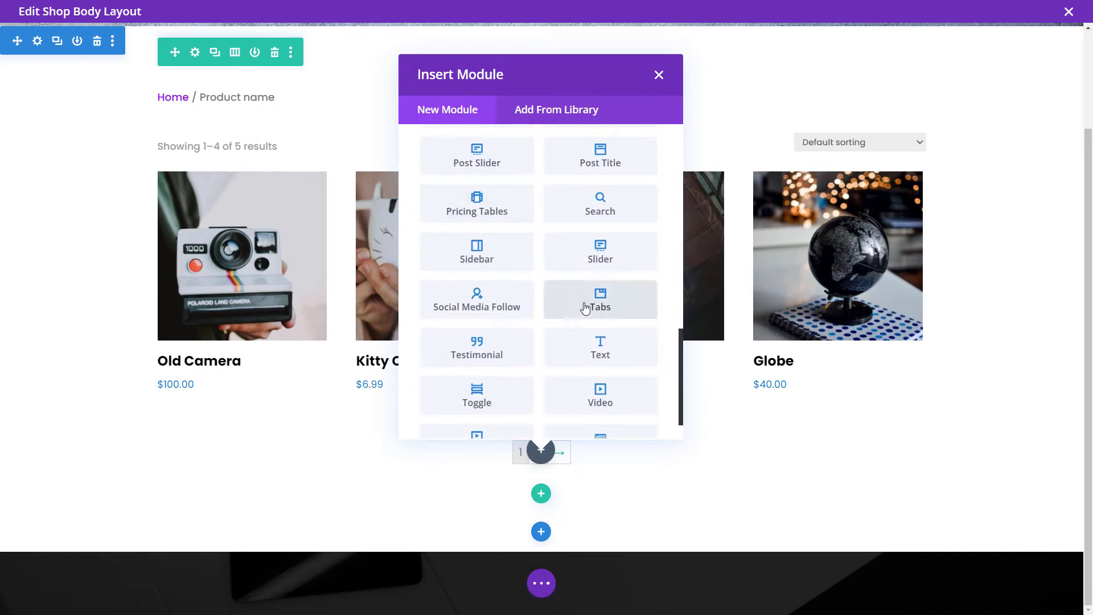
pyautogui.scroll(-1, 512, 347)
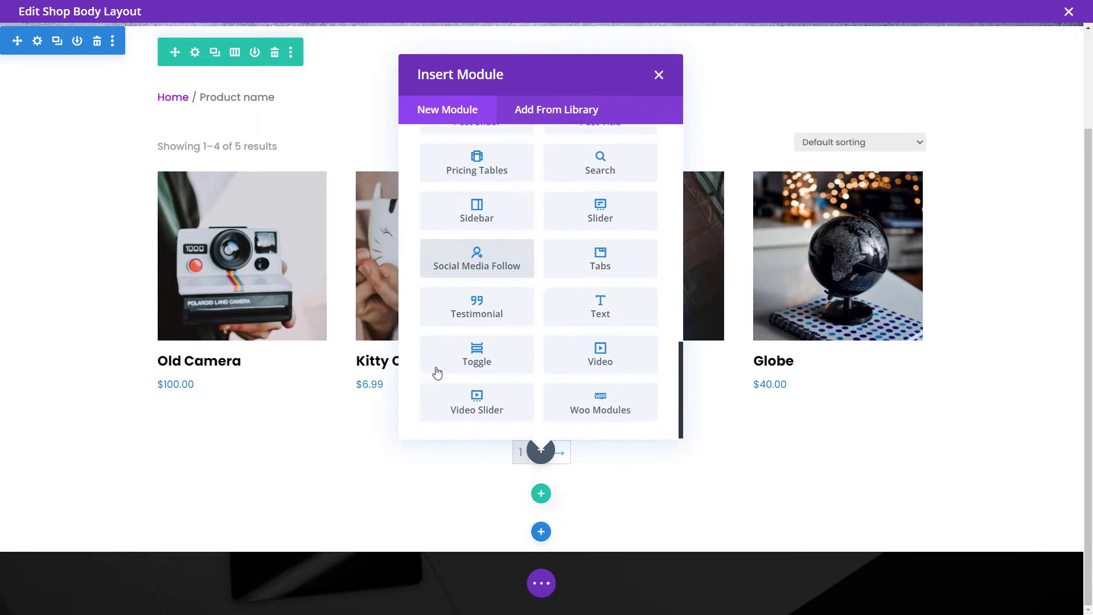
pyautogui.click(581, 407)
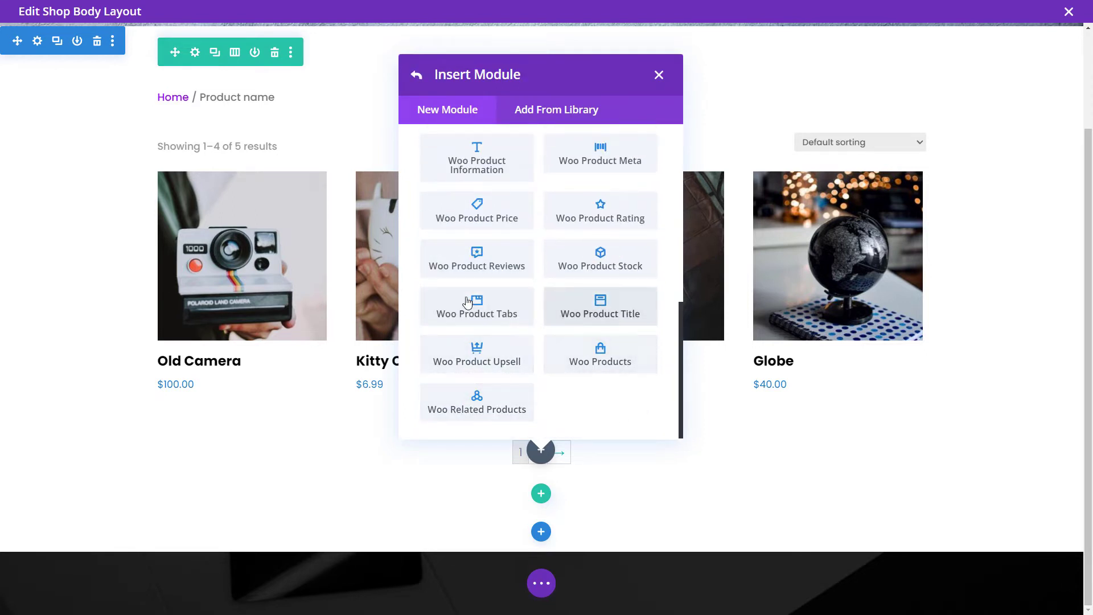
pyautogui.scroll(3, 484, 269)
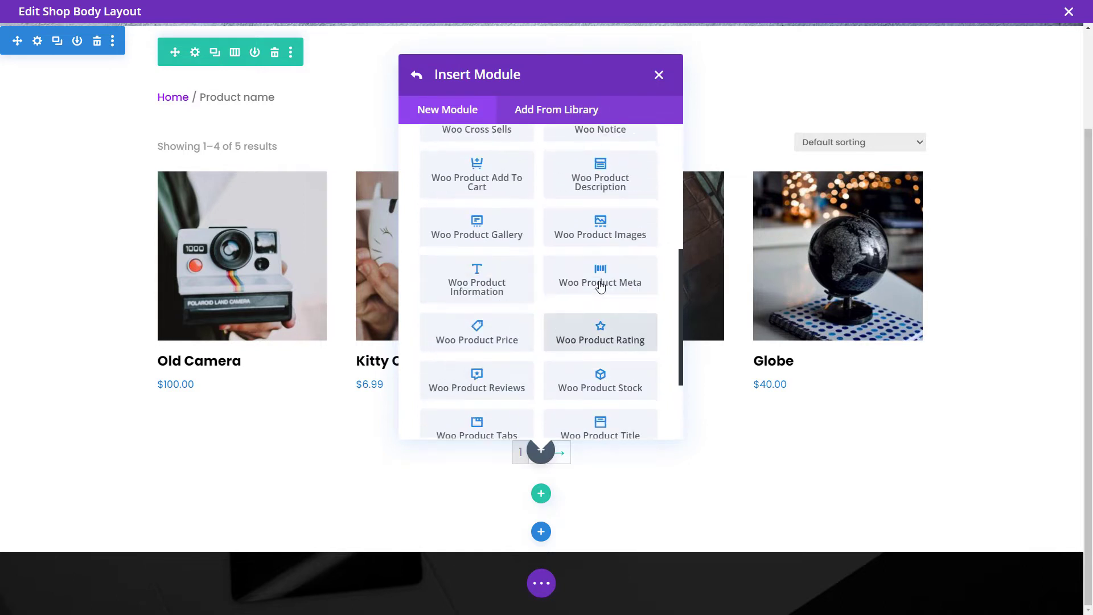
pyautogui.scroll(4, 603, 302)
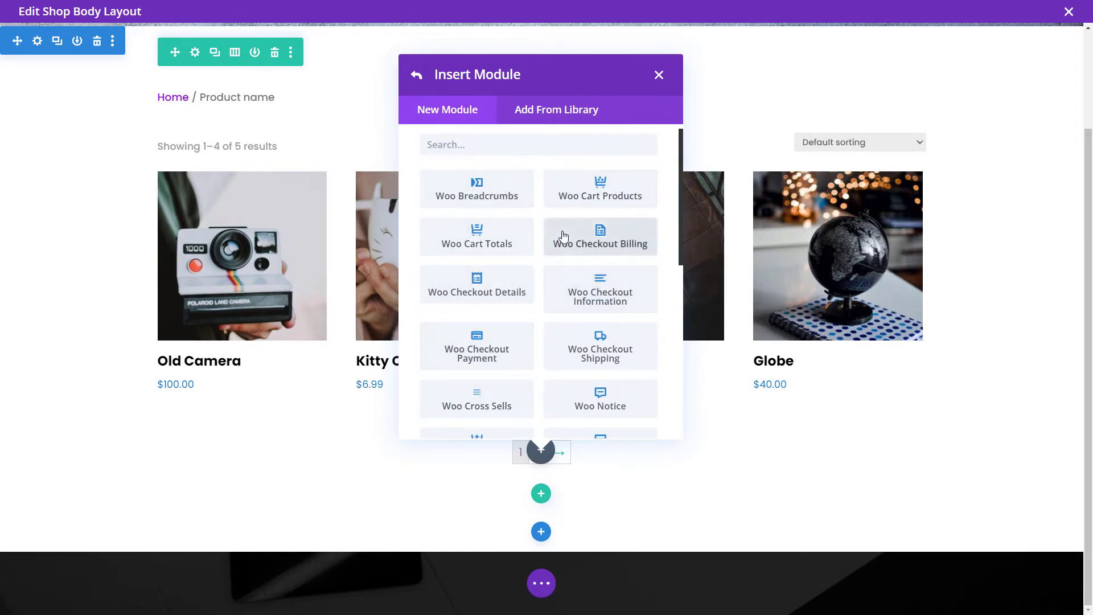
pyautogui.click(659, 75)
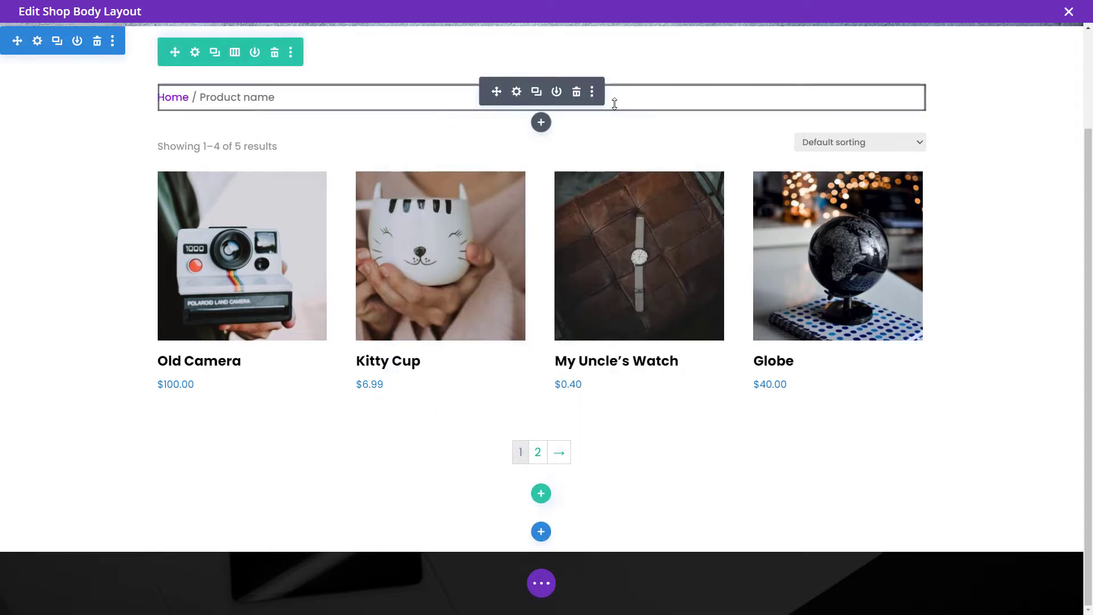
# Insert a Text module below the product grid and replace its placeholder body with "Cheap and Nasty Items"
pyautogui.click(540, 450)
pyautogui.scroll(-10, 546, 256)
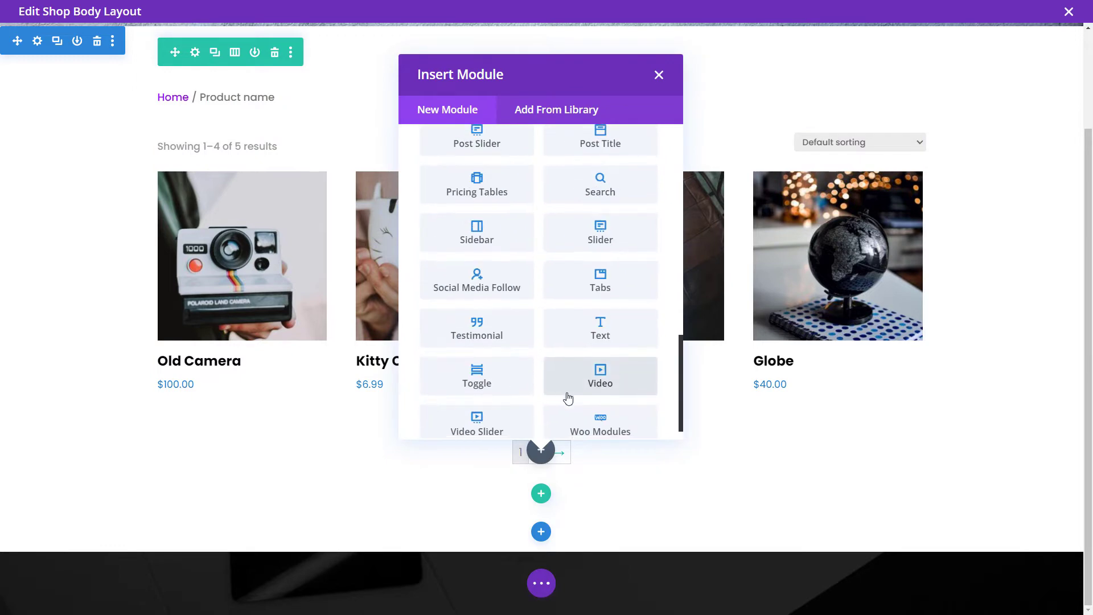
pyautogui.click(583, 312)
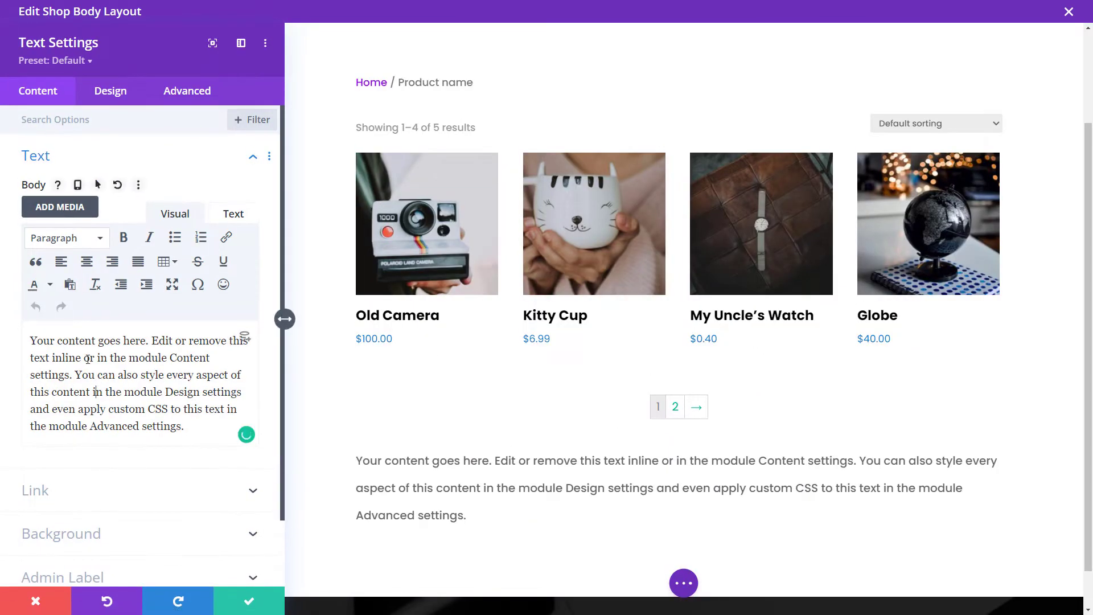
pyautogui.hotkey('ctrl', 'a')
pyautogui.write('Cher')
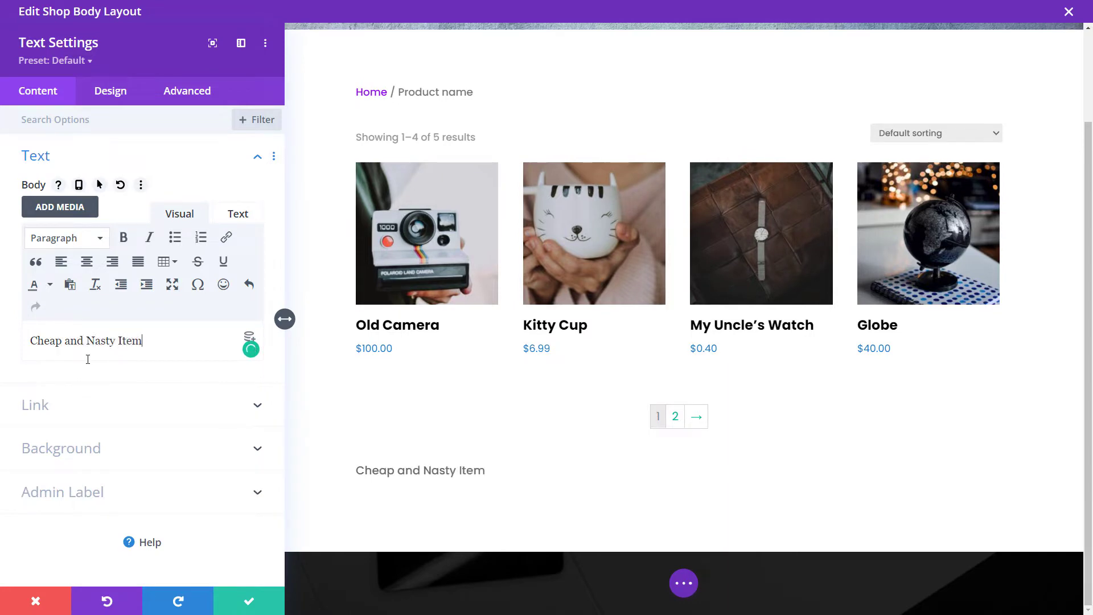
# Format the "Cheap and Nasty Items" text as Heading 3 and save the Text module
pyautogui.hotkey('ctrl', 'a')
pyautogui.click(66, 238)
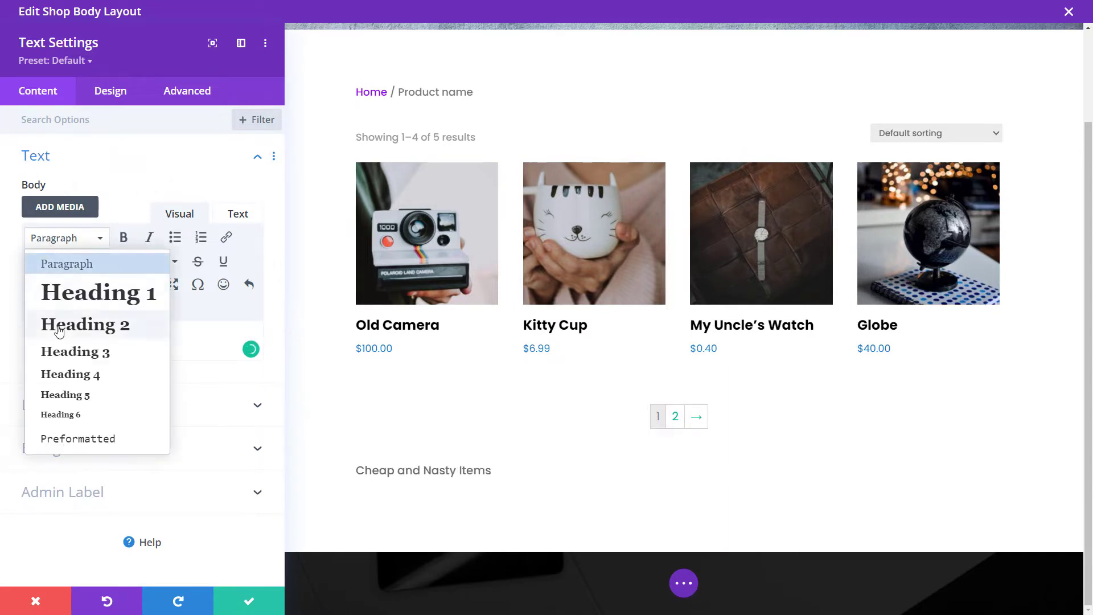
pyautogui.click(53, 322)
pyautogui.click(55, 233)
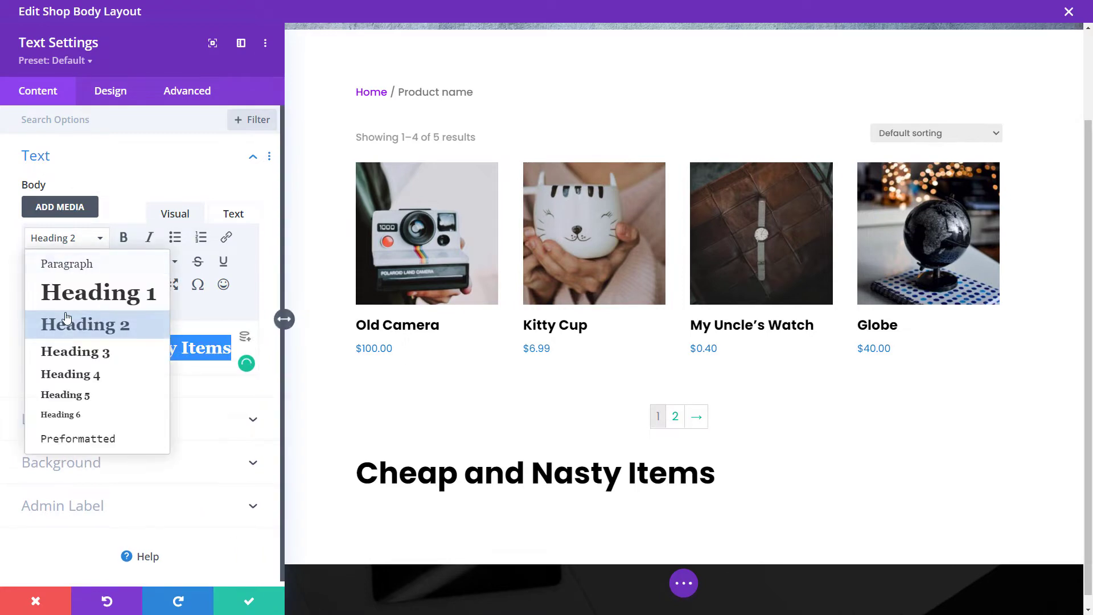
pyautogui.click(74, 356)
pyautogui.click(263, 603)
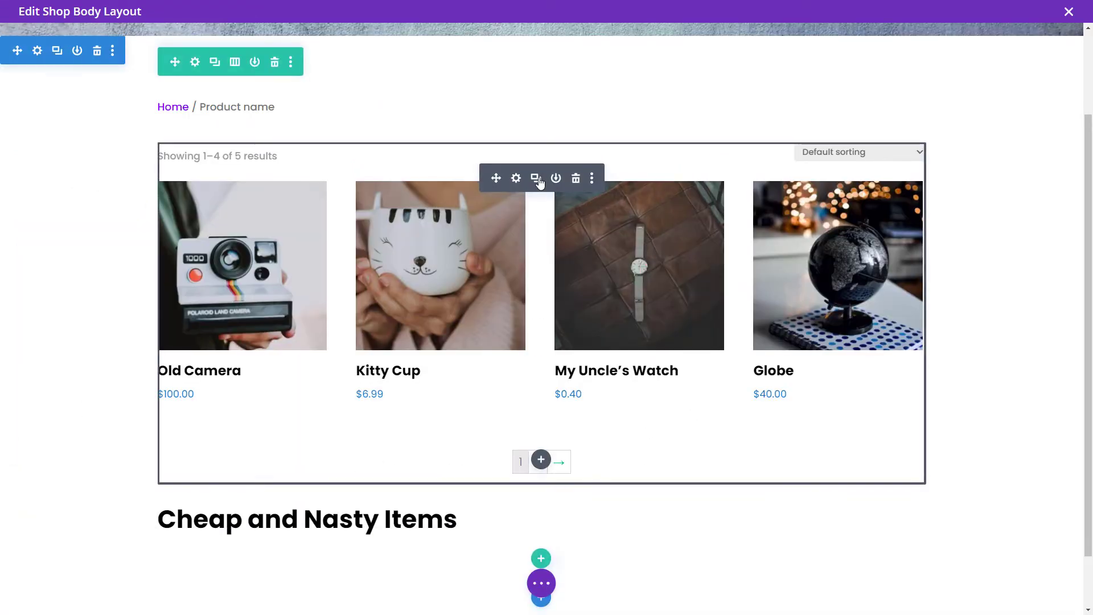
# Duplicate the Woo Products module and move the copy below the "Cheap and Nasty Items" heading
pyautogui.click(536, 179)
pyautogui.scroll(-5, 481, 322)
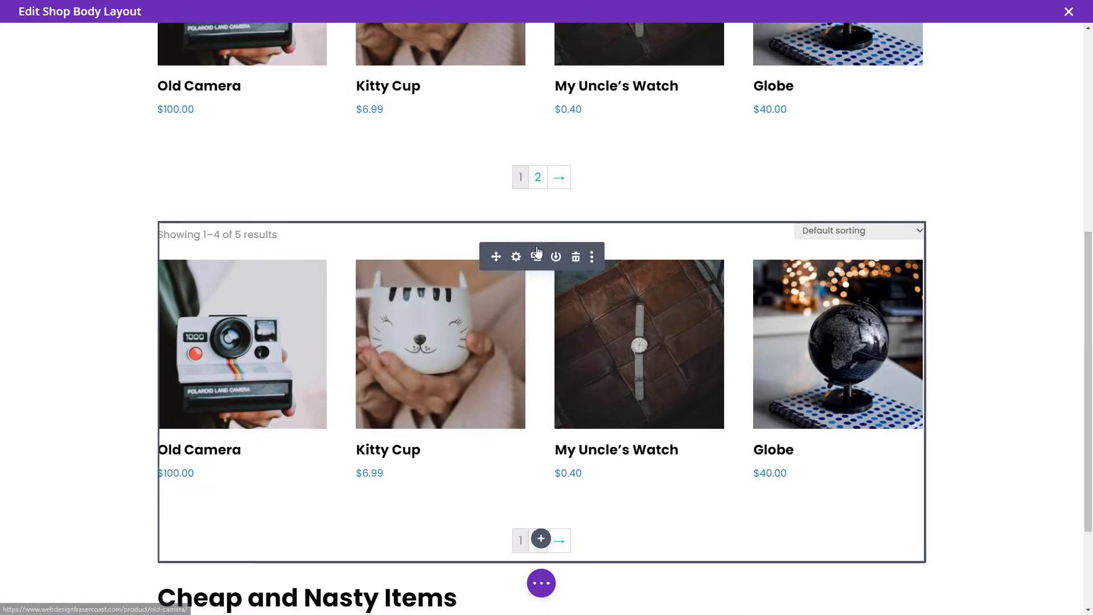
pyautogui.moveTo(495, 255); pyautogui.dragTo(501, 481)
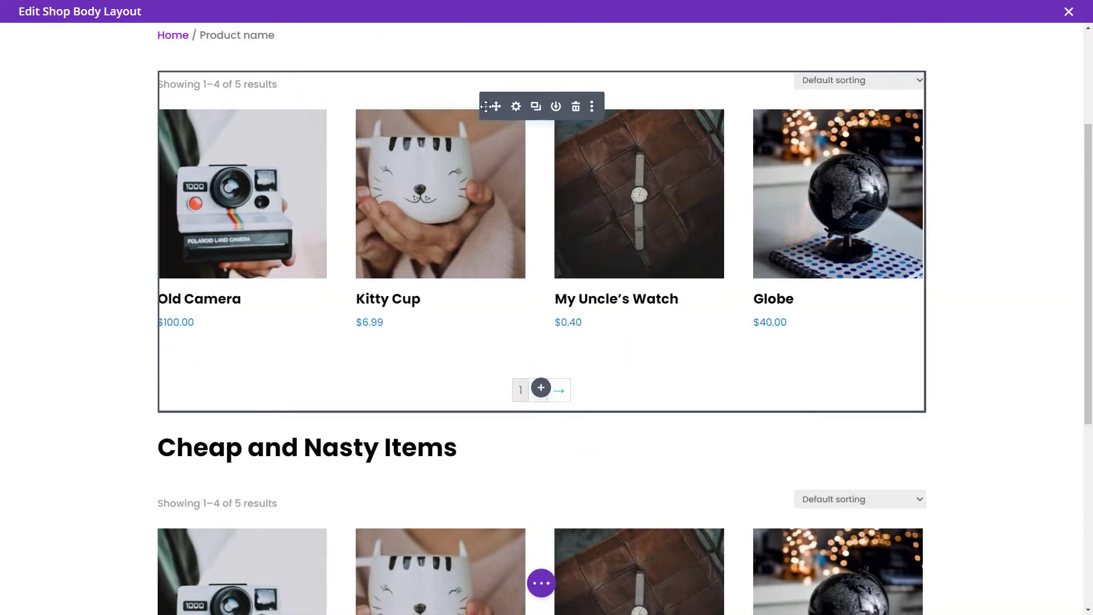
# Set the copied Woo Products module to stop using the current page and show only the Cheap and Nasty product category
pyautogui.scroll(-4, 446, 312)
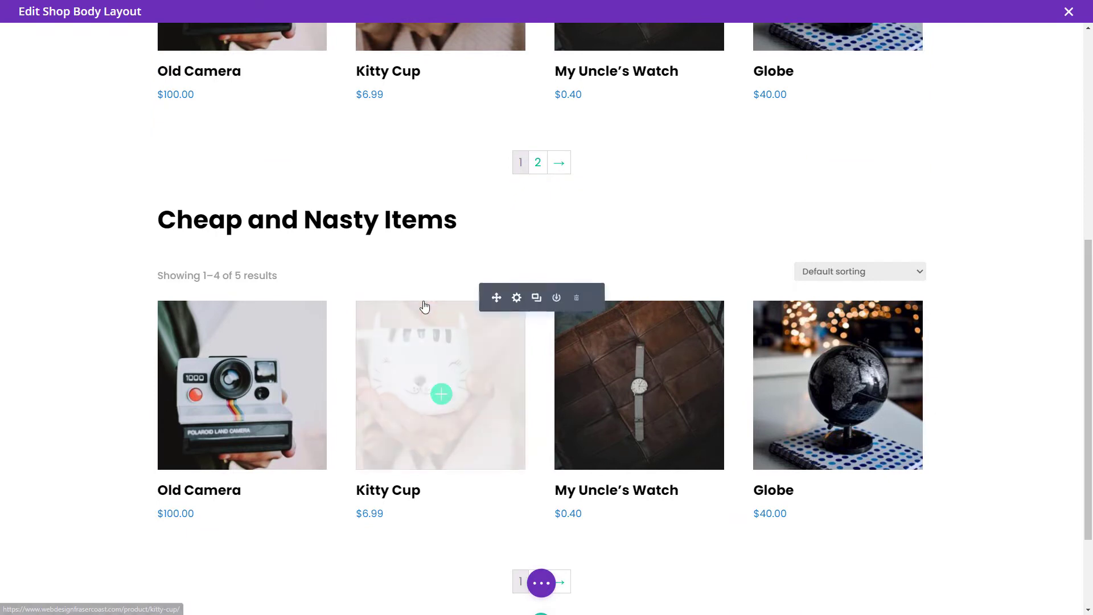
pyautogui.click(516, 298)
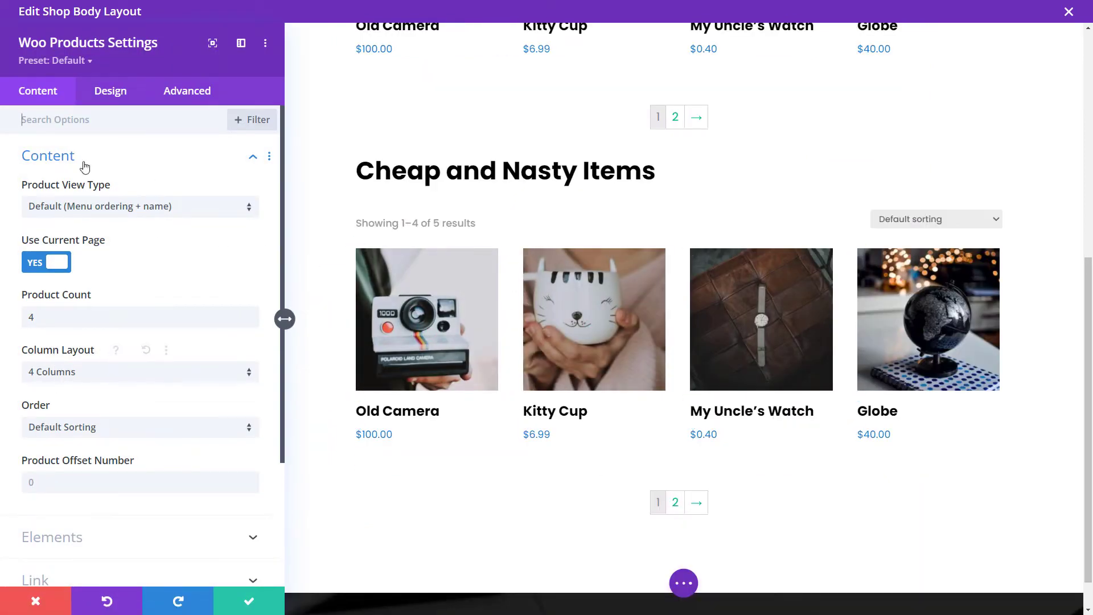
pyautogui.click(54, 268)
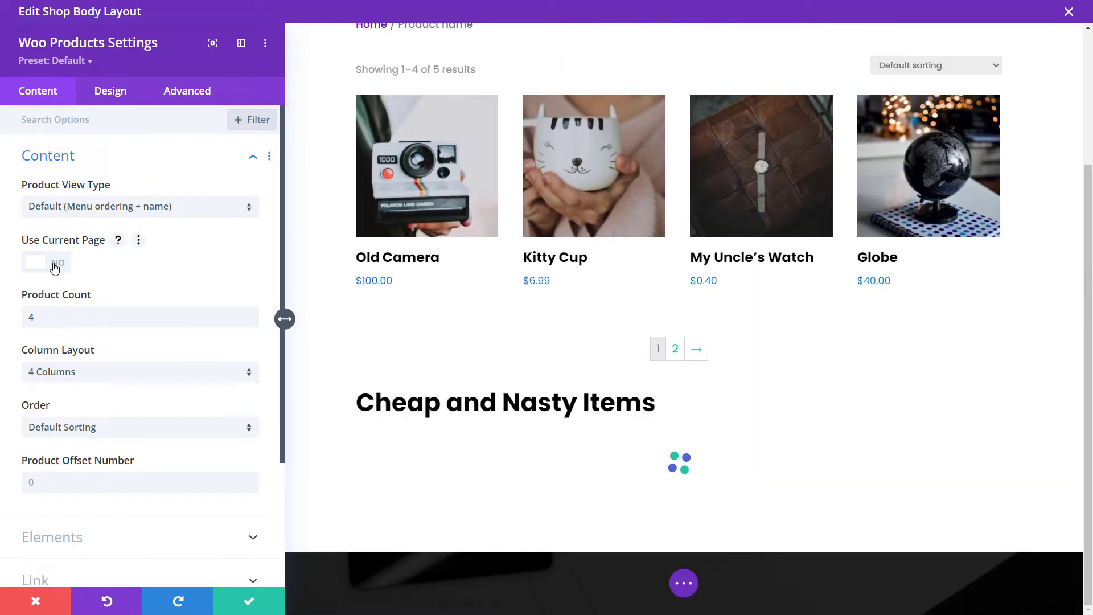
pyautogui.click(82, 216)
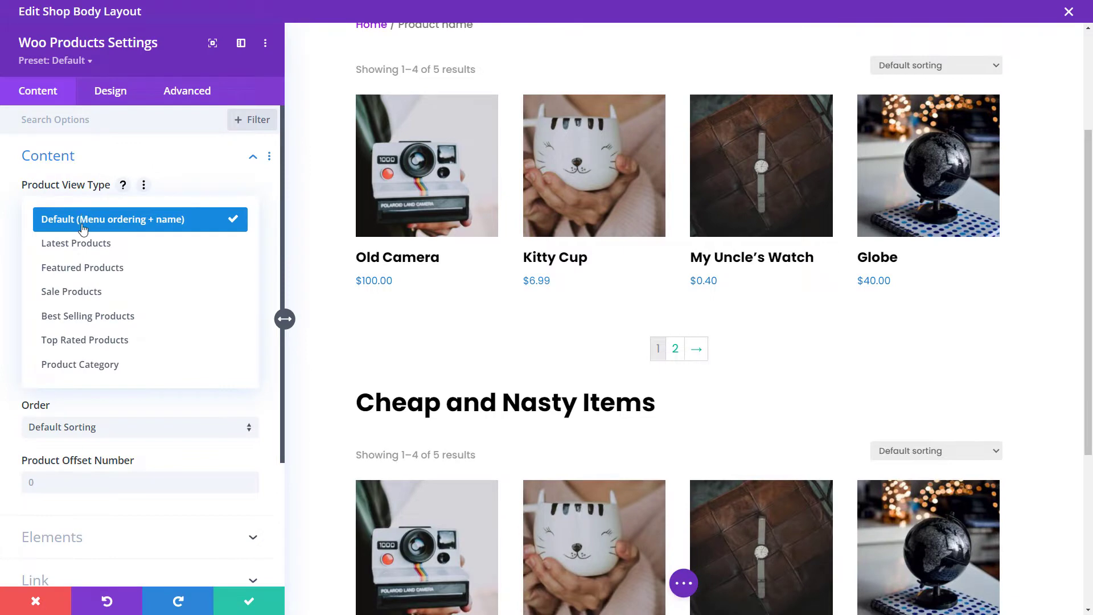
pyautogui.click(69, 364)
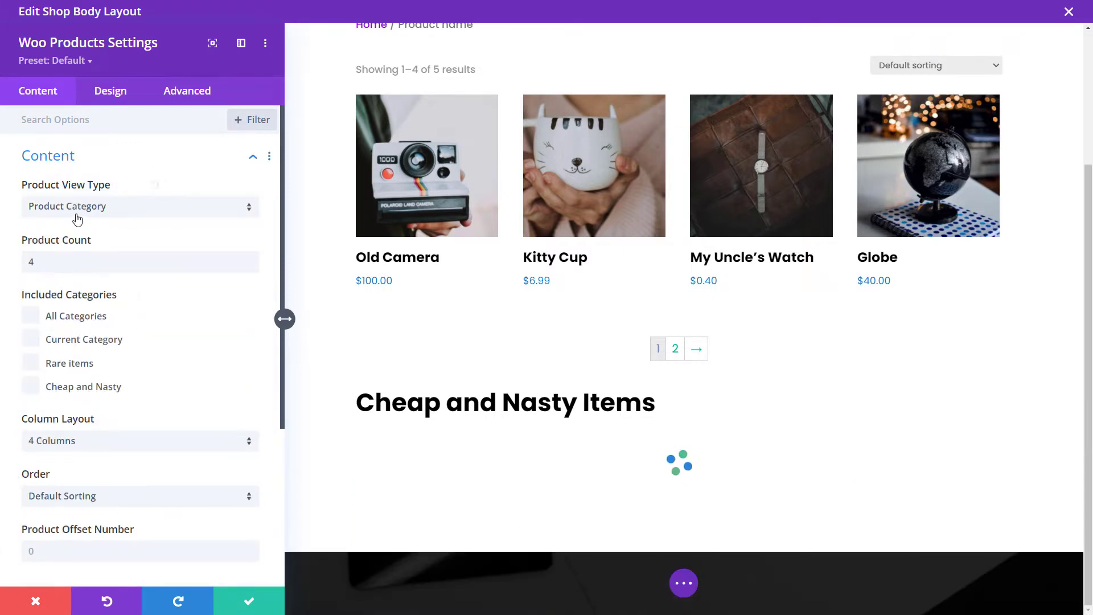
pyautogui.click(32, 388)
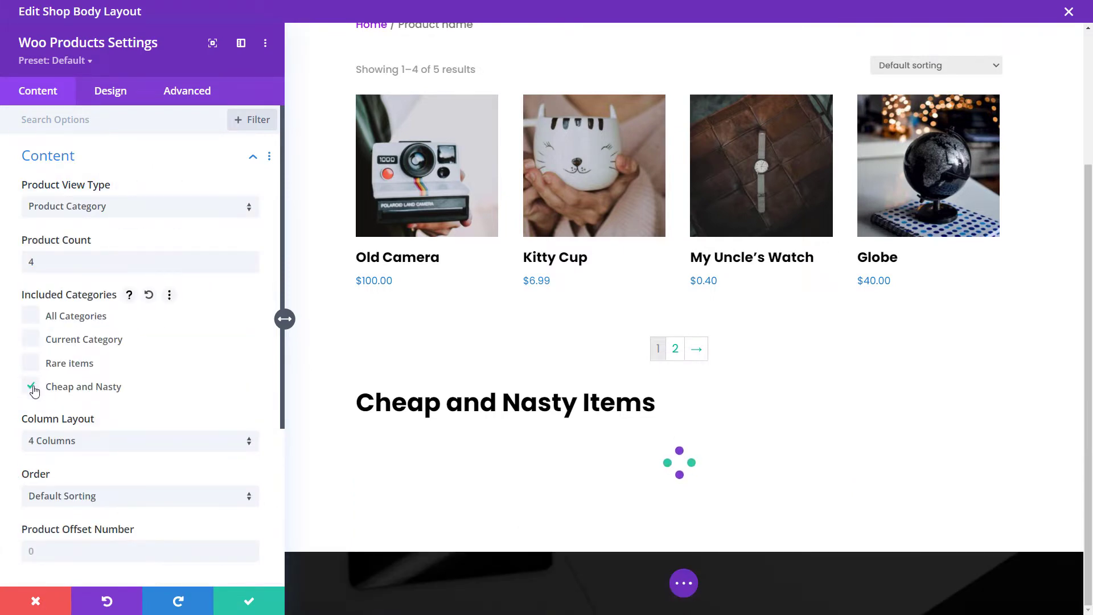
pyautogui.scroll(-3, 522, 356)
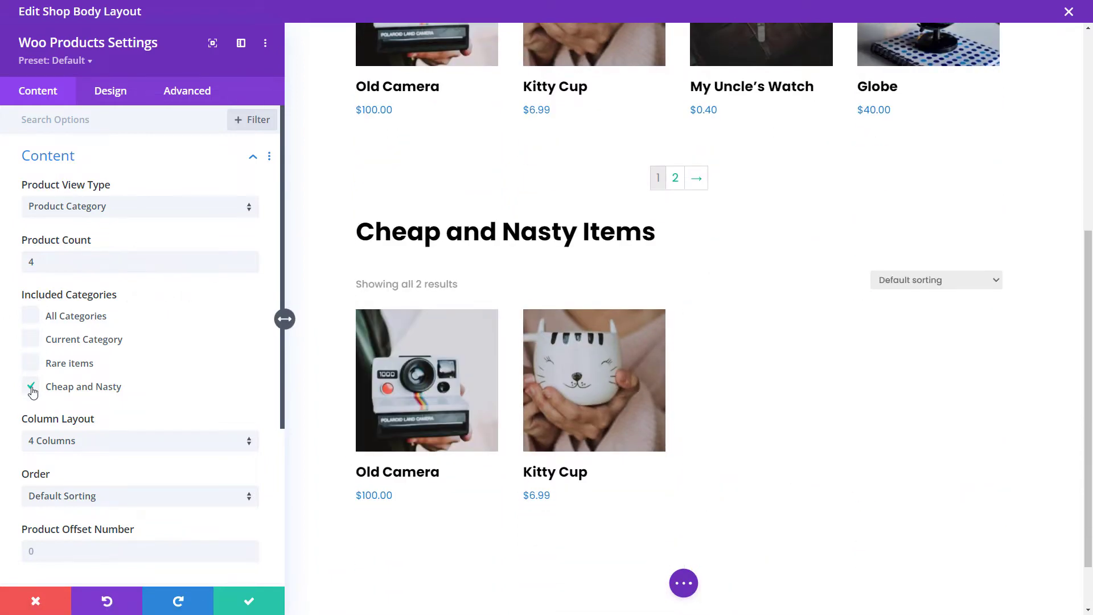
# Review the available product view types for the copied Woo Products module and save its settings
pyautogui.click(71, 212)
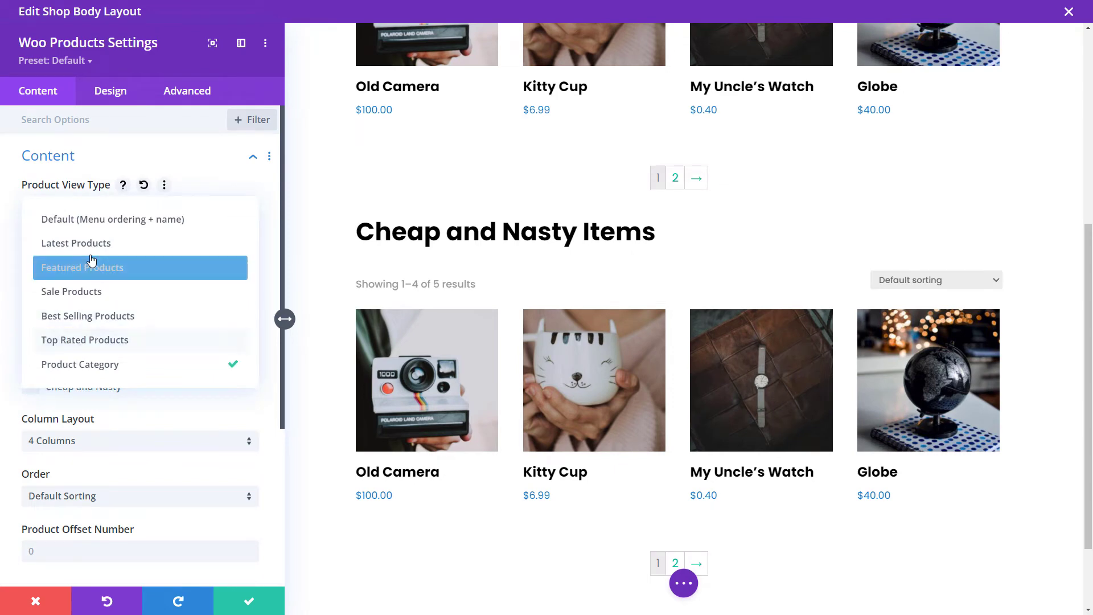
pyautogui.click(188, 415)
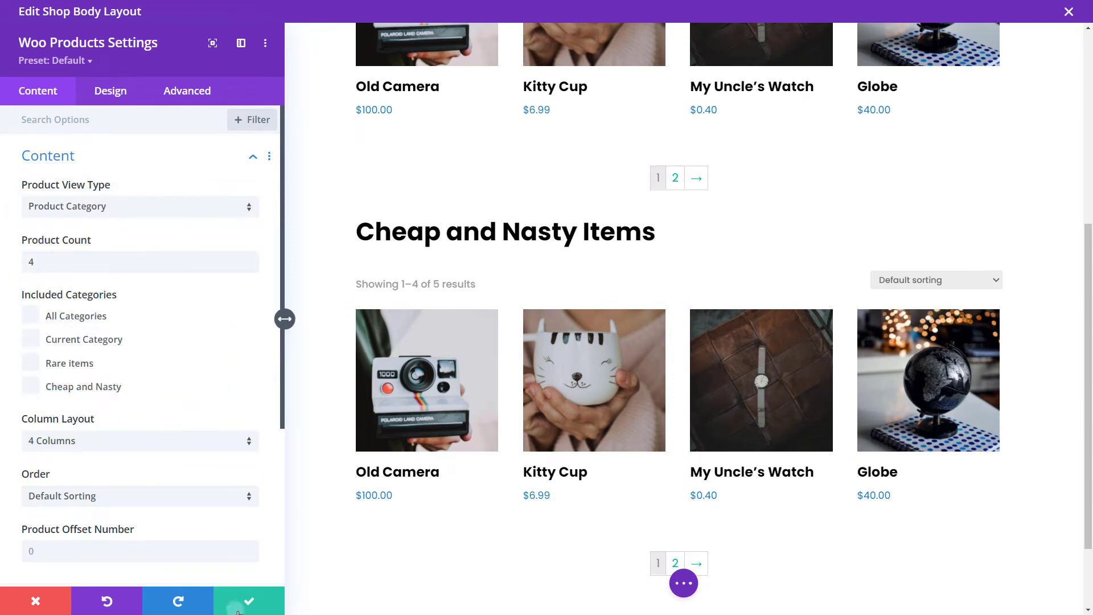
pyautogui.click(233, 605)
# Delete the "Cheap and Nasty Items" heading and the duplicated Woo Products module below it
pyautogui.moveTo(517, 276)
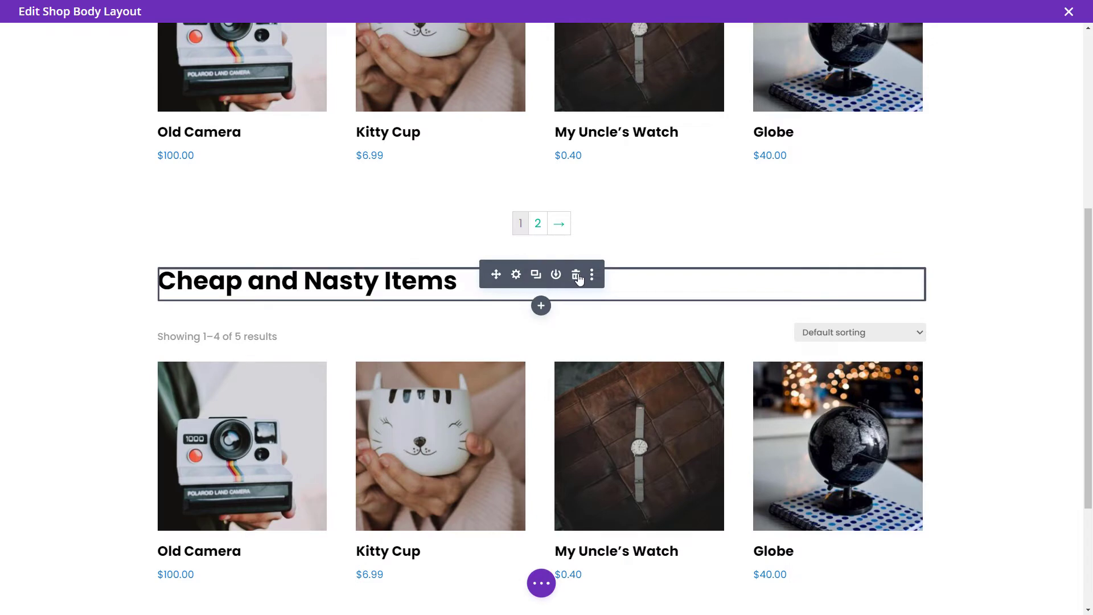
pyautogui.click(576, 276)
pyautogui.click(576, 302)
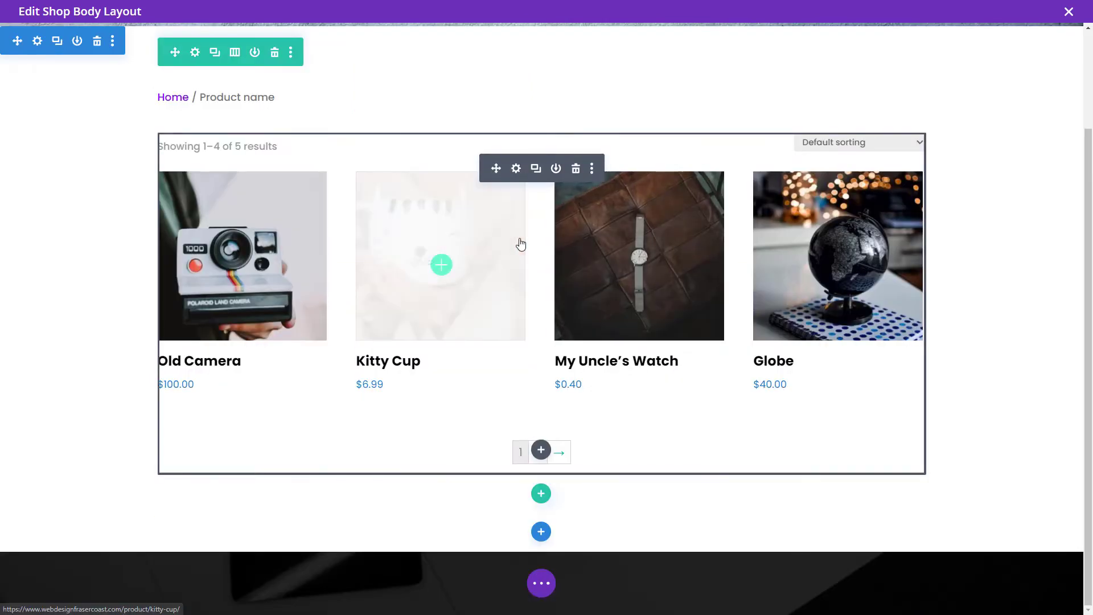
# Save the Shop body layout and return to the template overview
pyautogui.scroll(2, 444, 336)
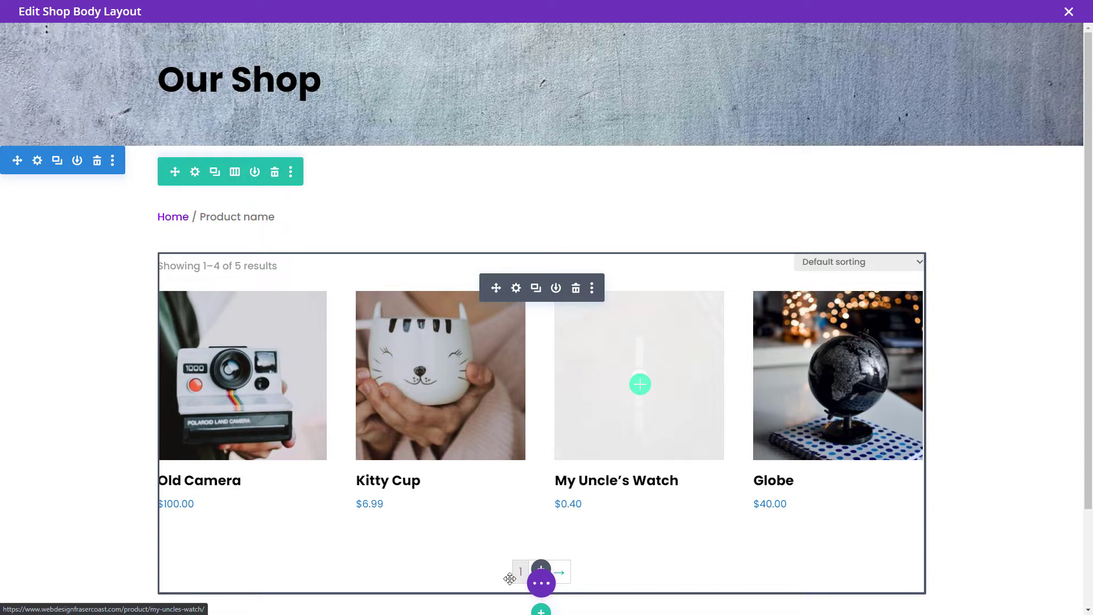
pyautogui.click(541, 583)
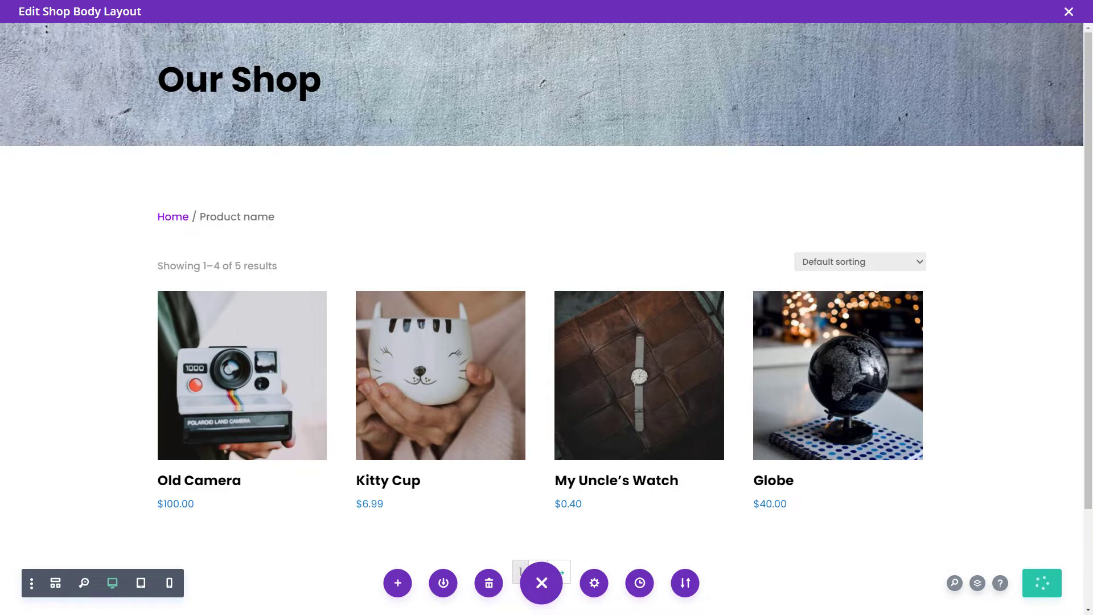
pyautogui.click(1068, 12)
# Assign the Shop template to All Product Category Pages and All Product Tags Pages in addition to the Shop page
pyautogui.scroll(-2, 715, 393)
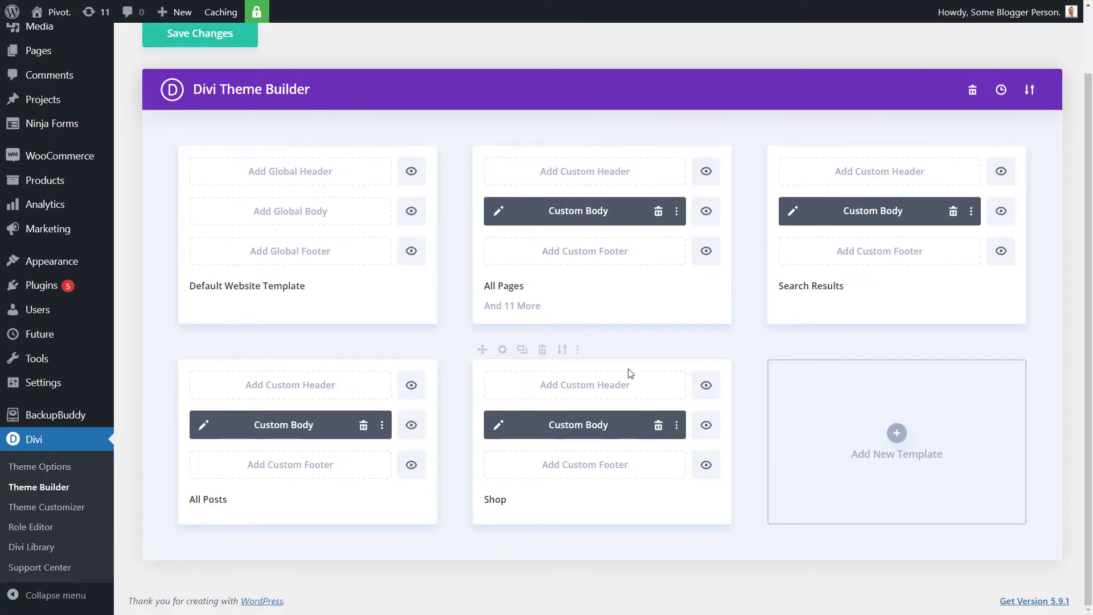
pyautogui.click(503, 353)
pyautogui.moveTo(500, 349)
pyautogui.scroll(-9, 613, 393)
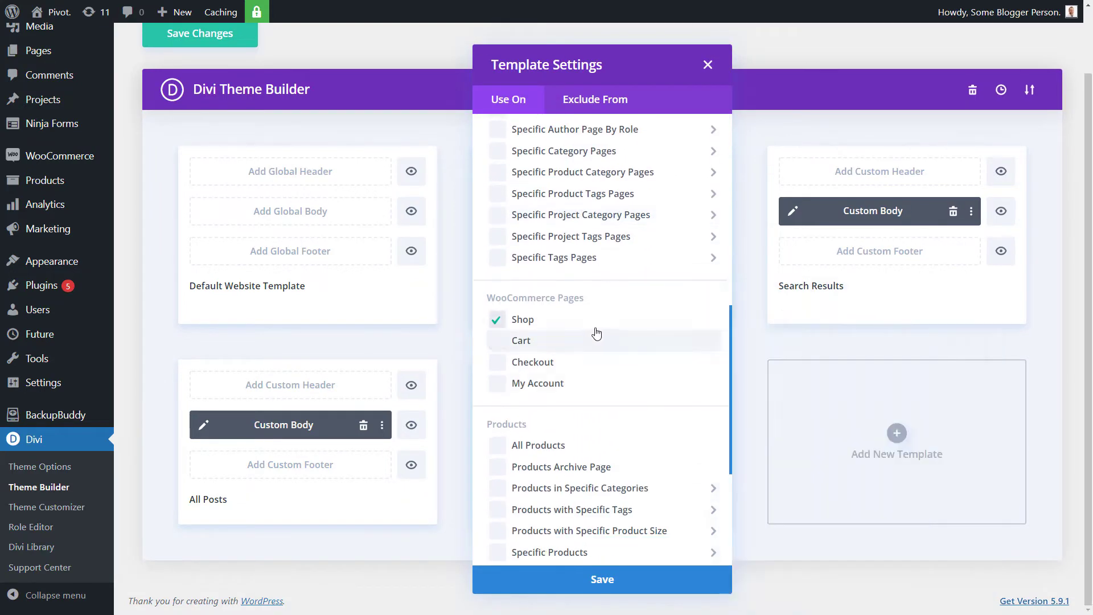
pyautogui.scroll(-2, 573, 319)
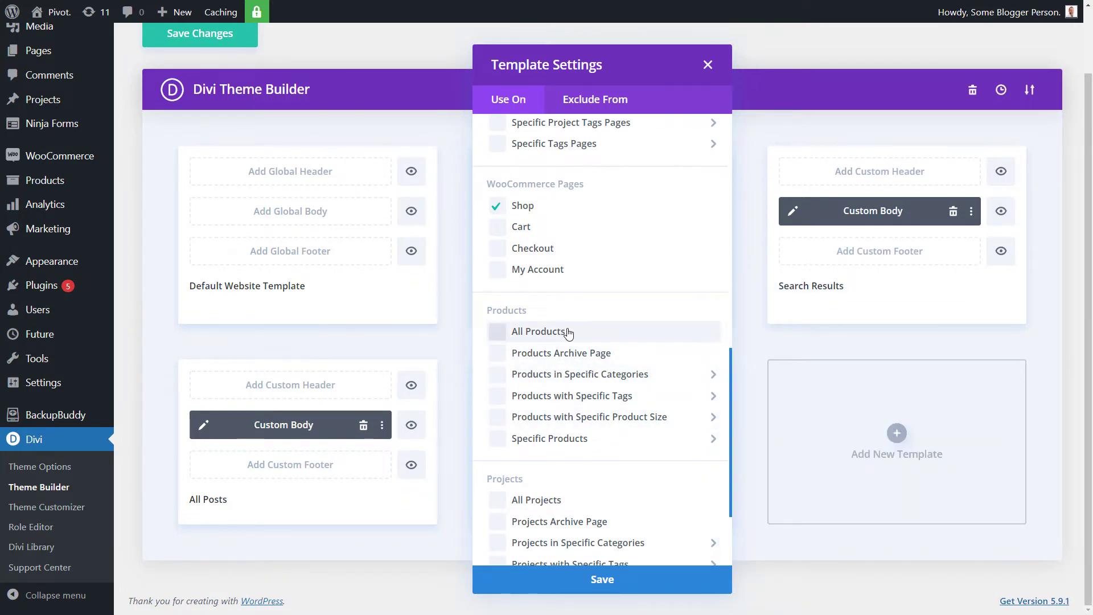
pyautogui.scroll(-3, 571, 338)
pyautogui.scroll(7, 574, 338)
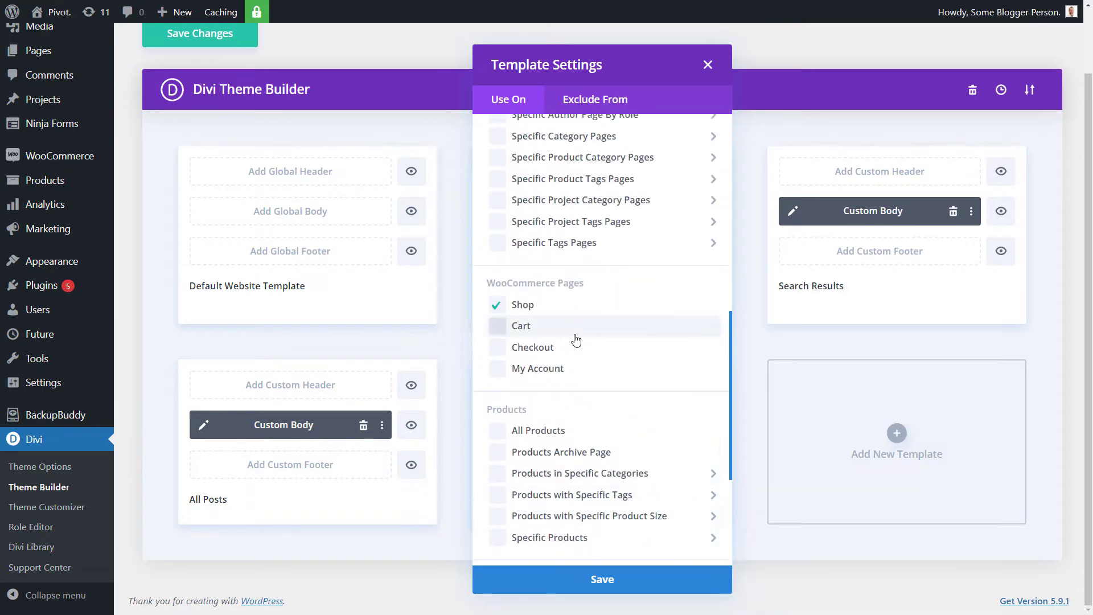
pyautogui.scroll(7, 576, 339)
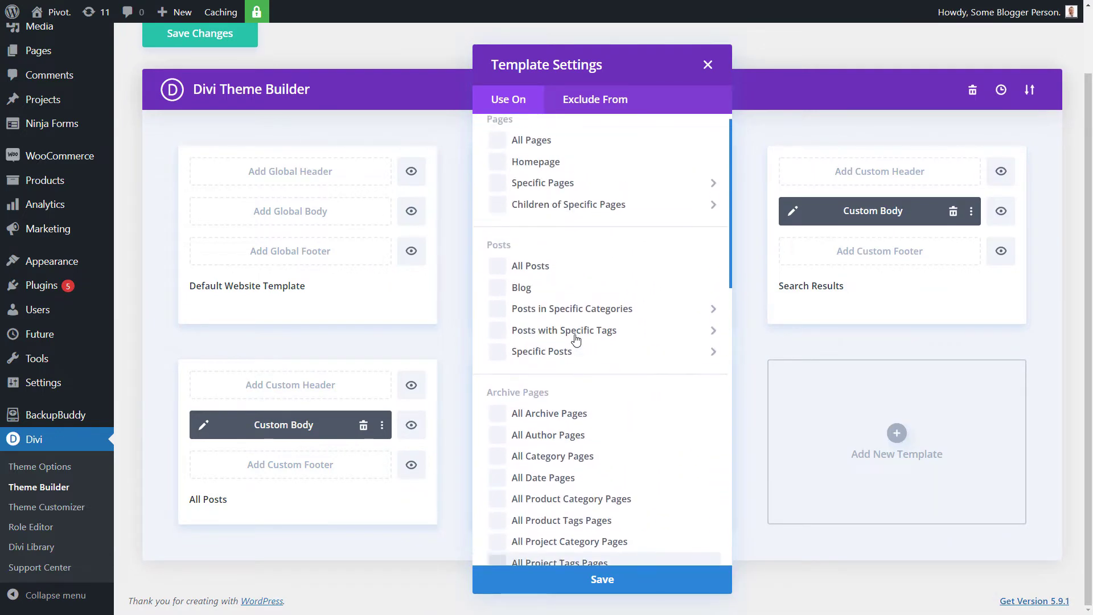
pyautogui.scroll(-5, 576, 339)
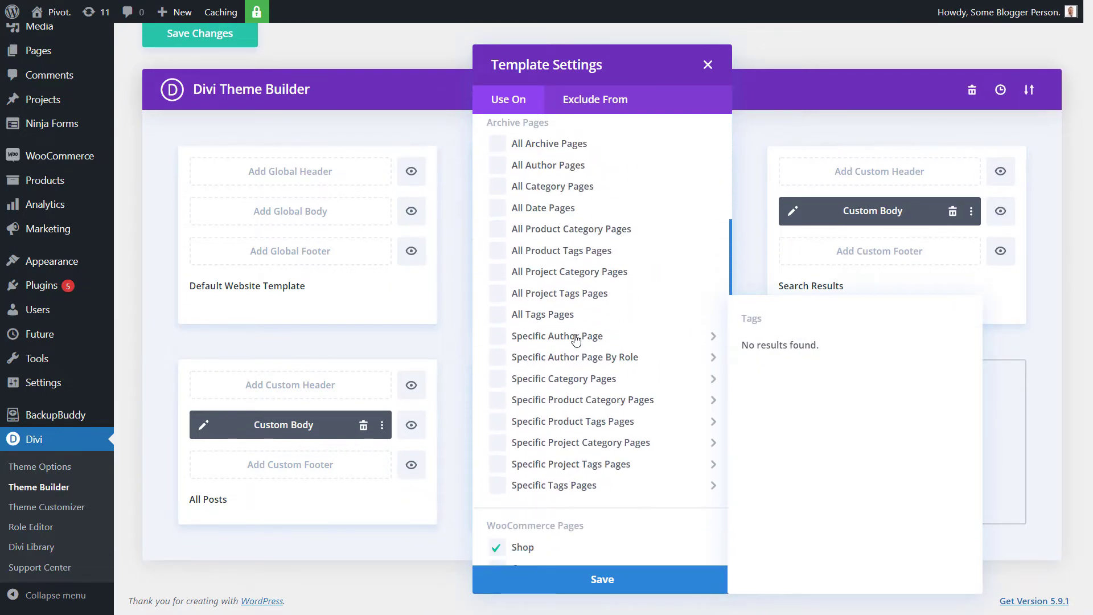
pyautogui.moveTo(581, 340)
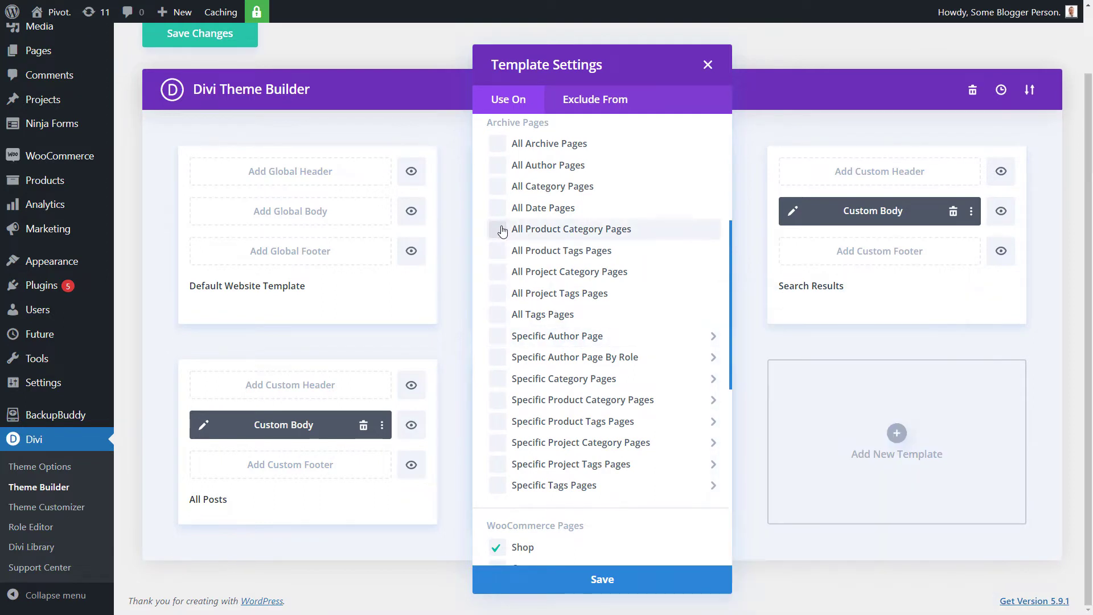
pyautogui.click(495, 255)
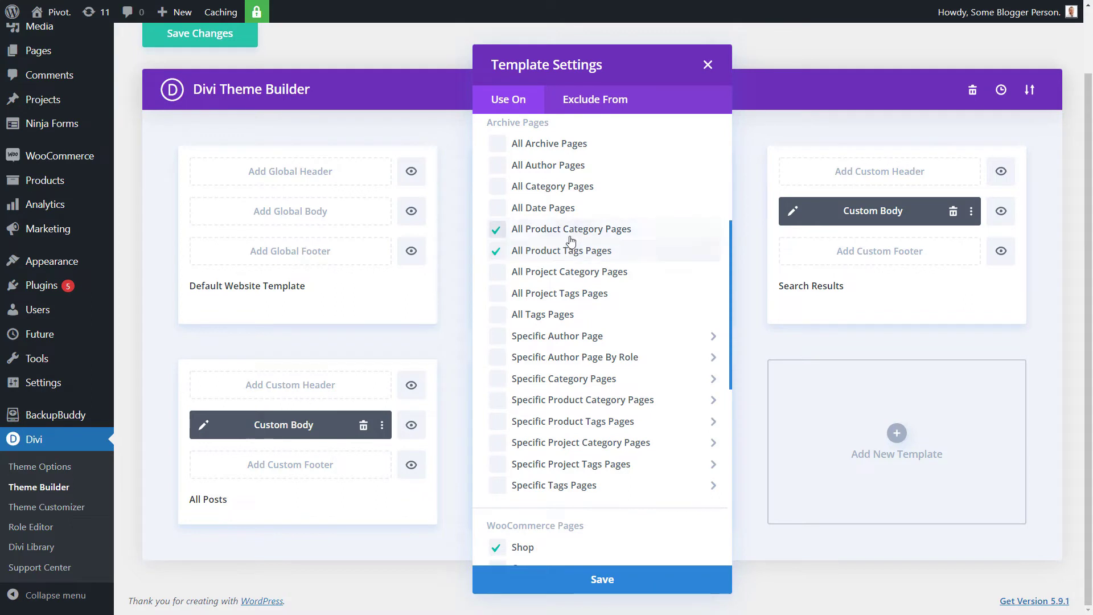
# Save the Shop template's assignment settings and all Theme Builder changes
pyautogui.click(603, 586)
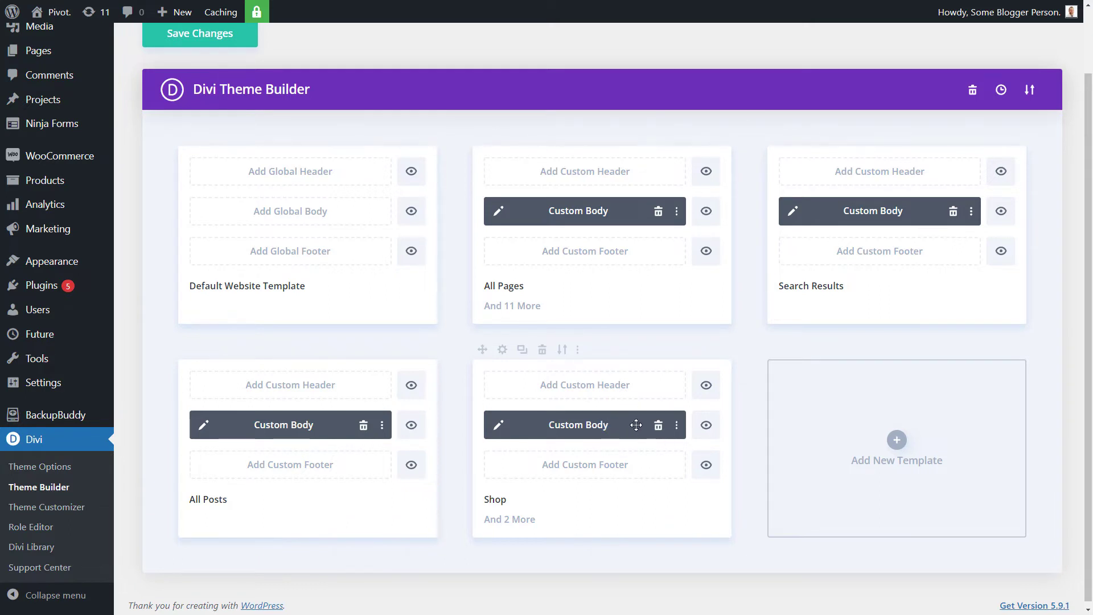
pyautogui.scroll(1, 199, 118)
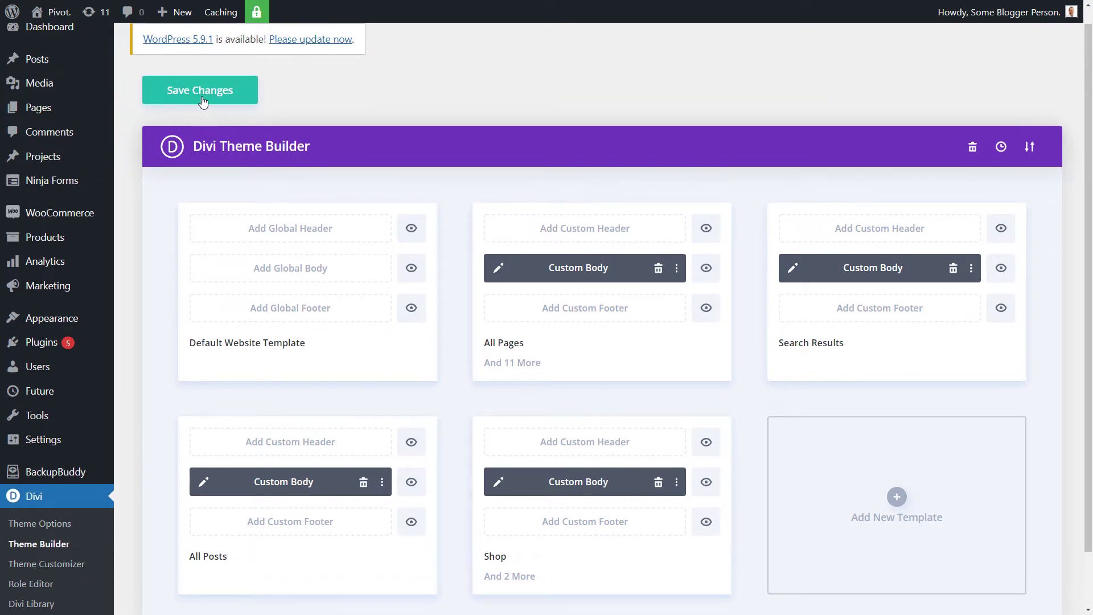
pyautogui.click(203, 91)
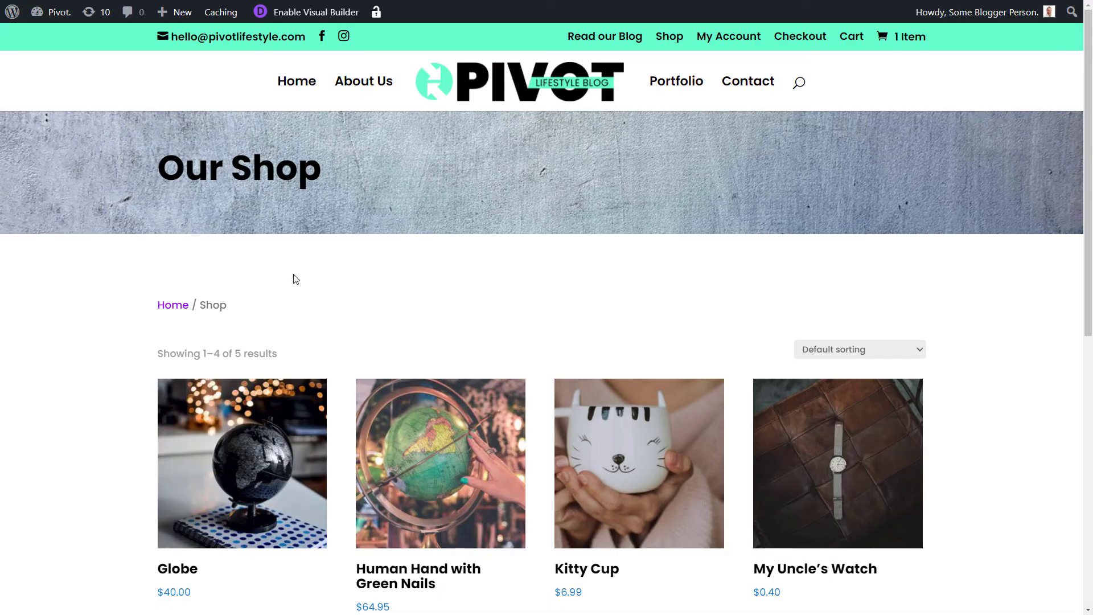
# Check the product grid on the live Shop page and open the Kitty Cup product
pyautogui.moveTo(1088, 164); pyautogui.dragTo(1089, 240)
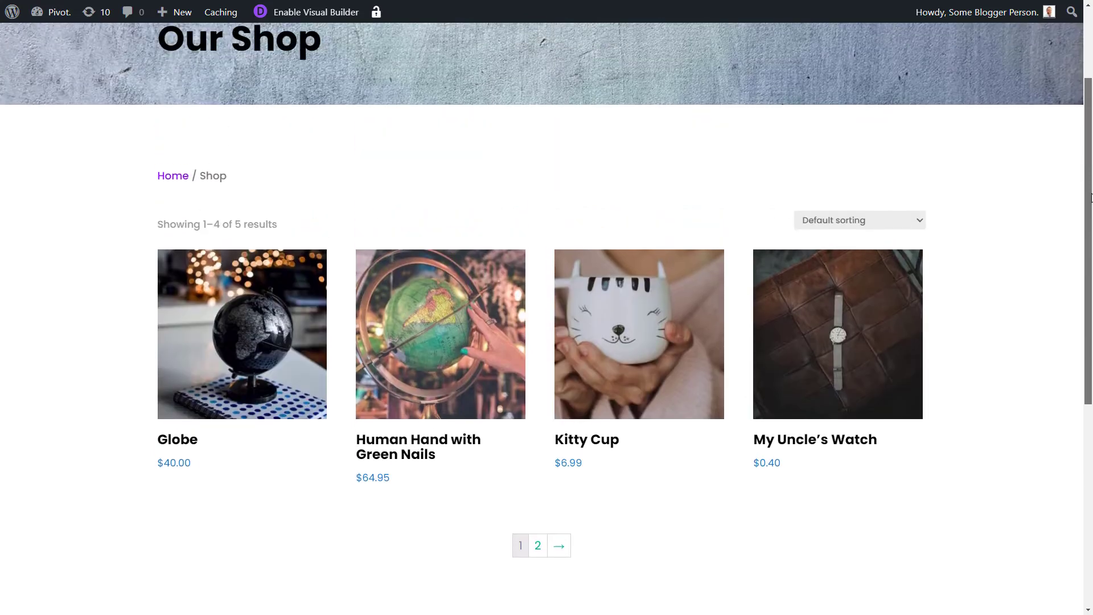
pyautogui.click(672, 360)
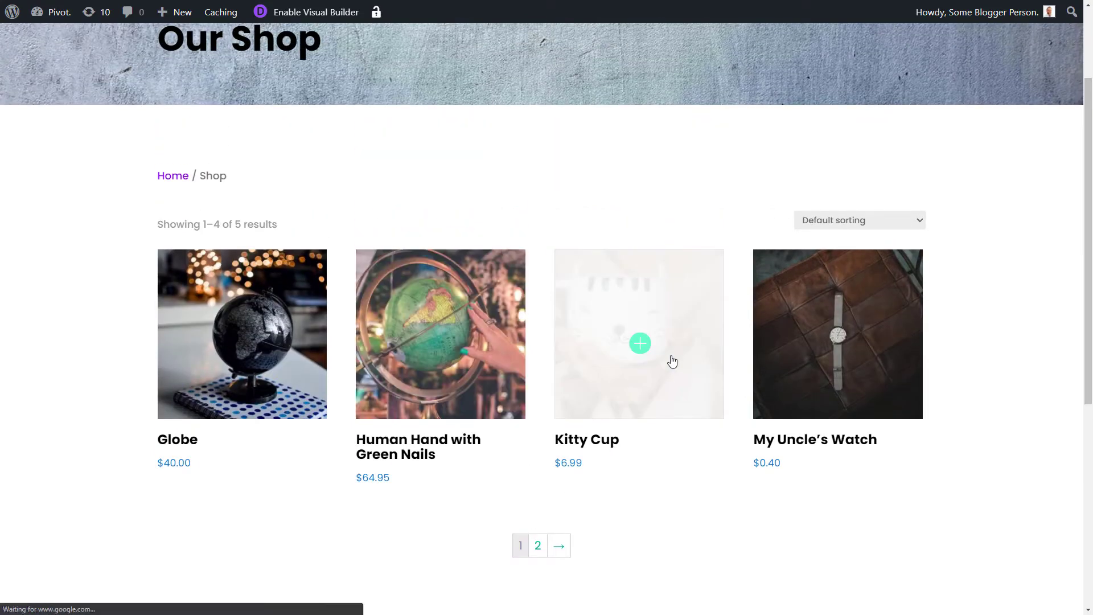
pyautogui.click(708, 286)
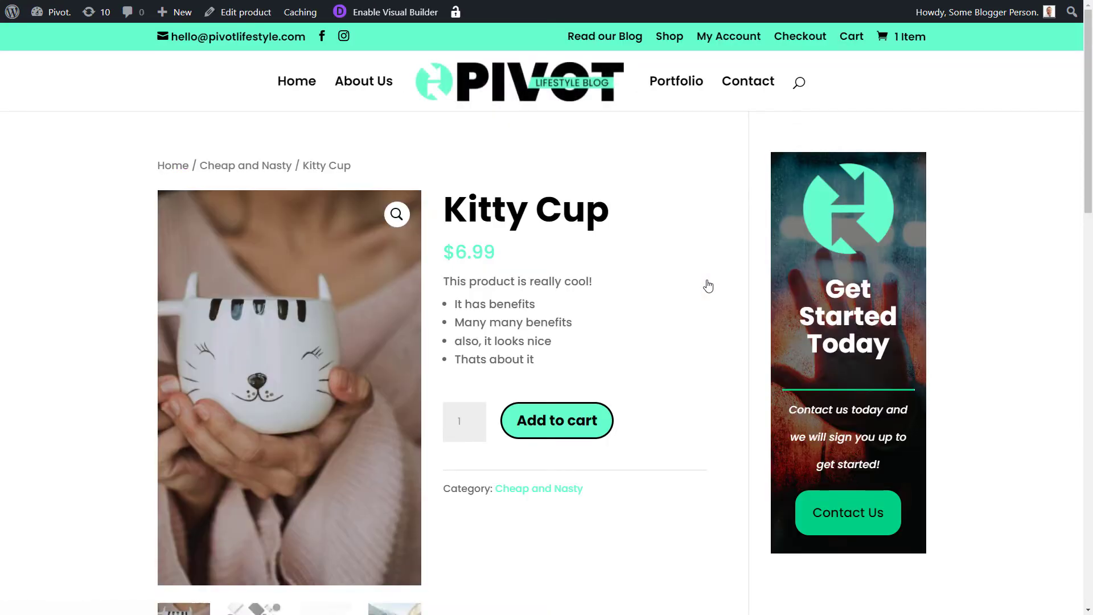
# Examine the Kitty Cup product page and the live Cheap and Nasty category page
pyautogui.scroll(-5, 458, 359)
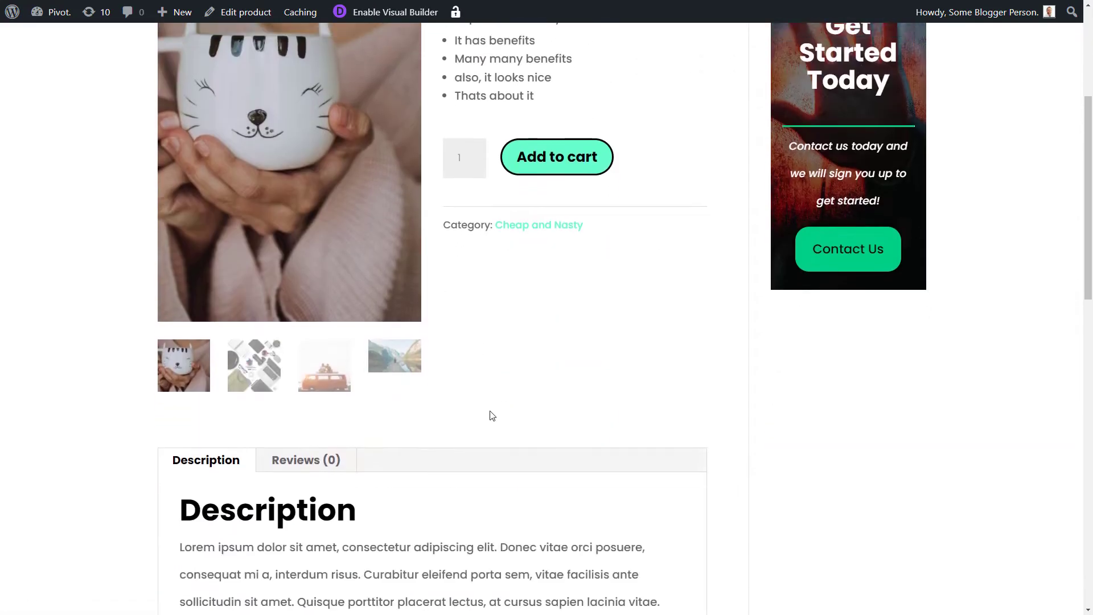
pyautogui.scroll(5, 490, 415)
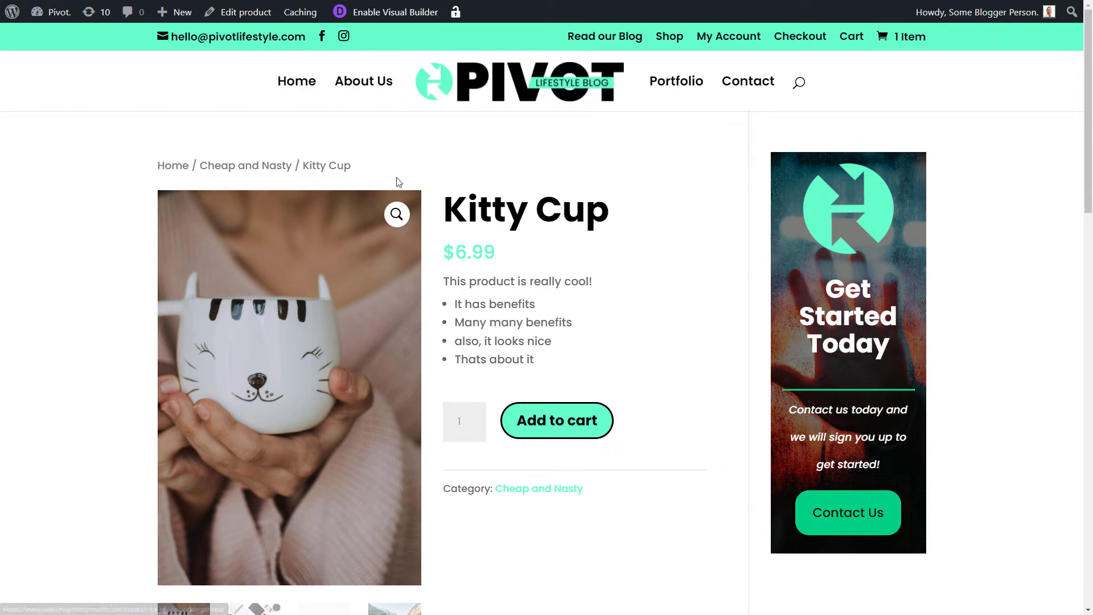
pyautogui.scroll(-2, 545, 246)
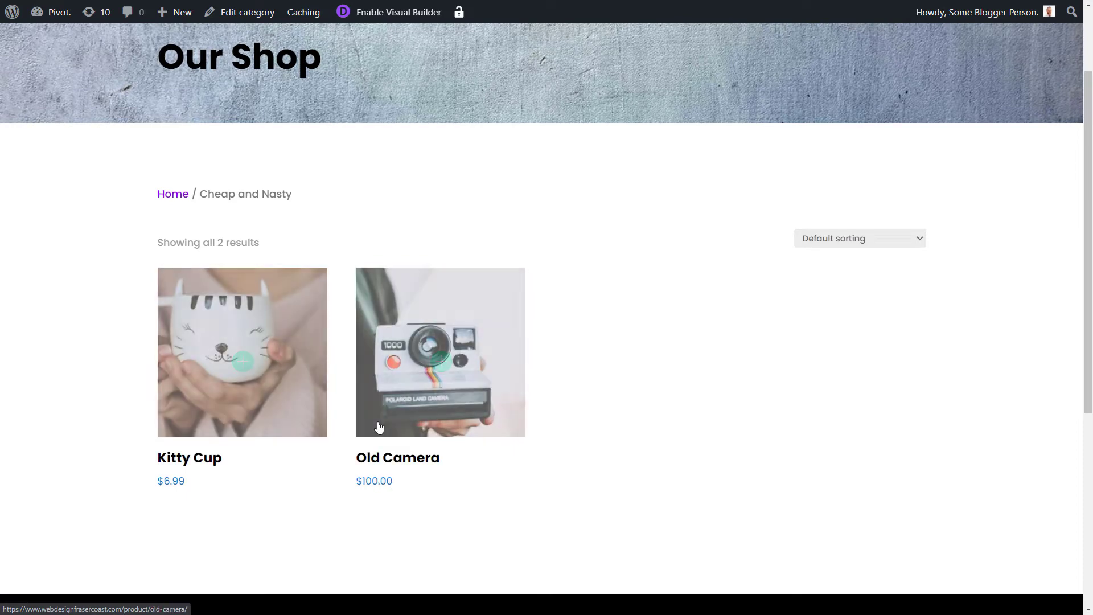
pyautogui.scroll(2, 222, 402)
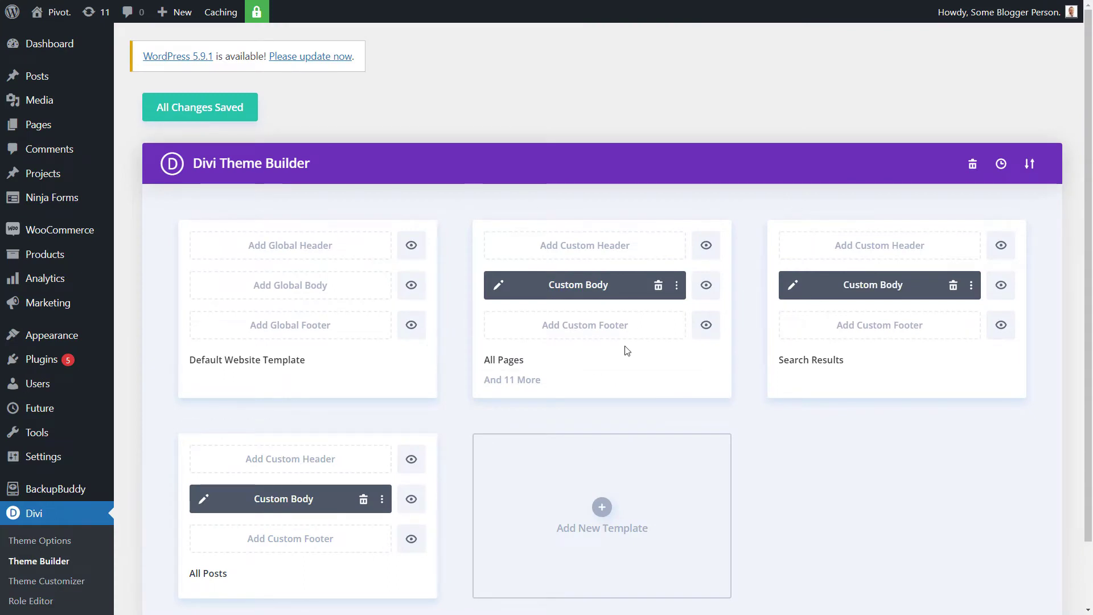
# Reopen the Shop template's custom body in the Theme Builder for editing
pyautogui.scroll(-2, 411, 465)
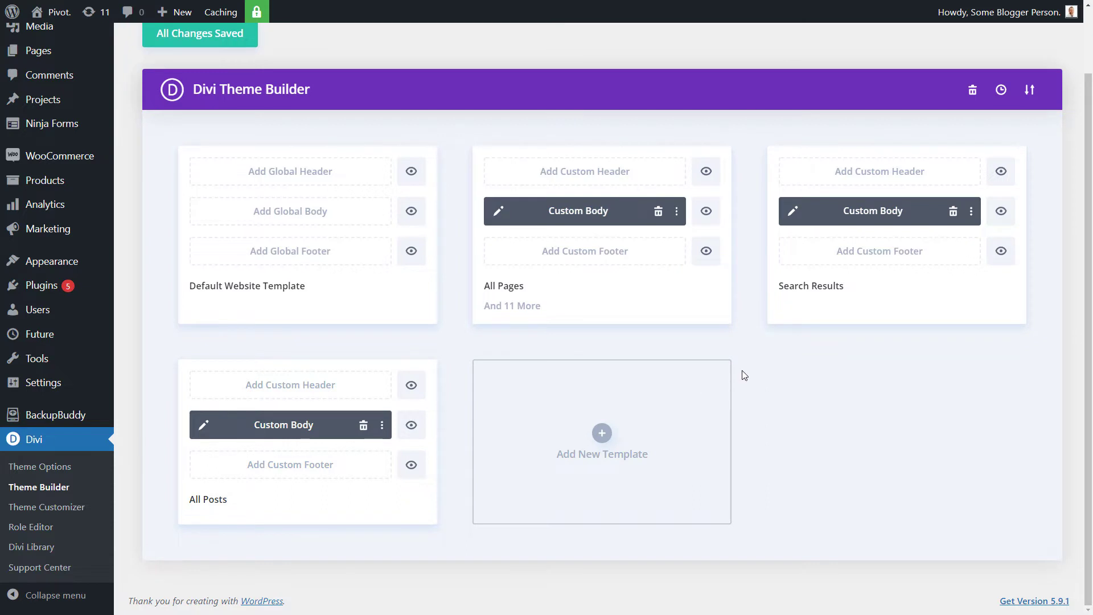
pyautogui.scroll(2, 737, 373)
pyautogui.scroll(-2, 737, 373)
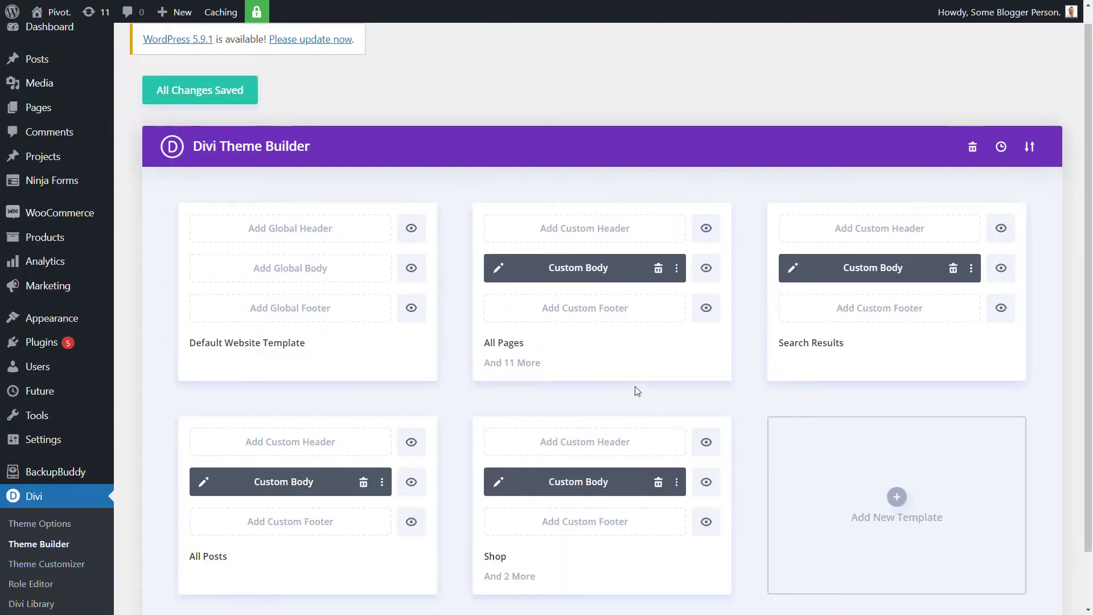
pyautogui.scroll(-2, 598, 375)
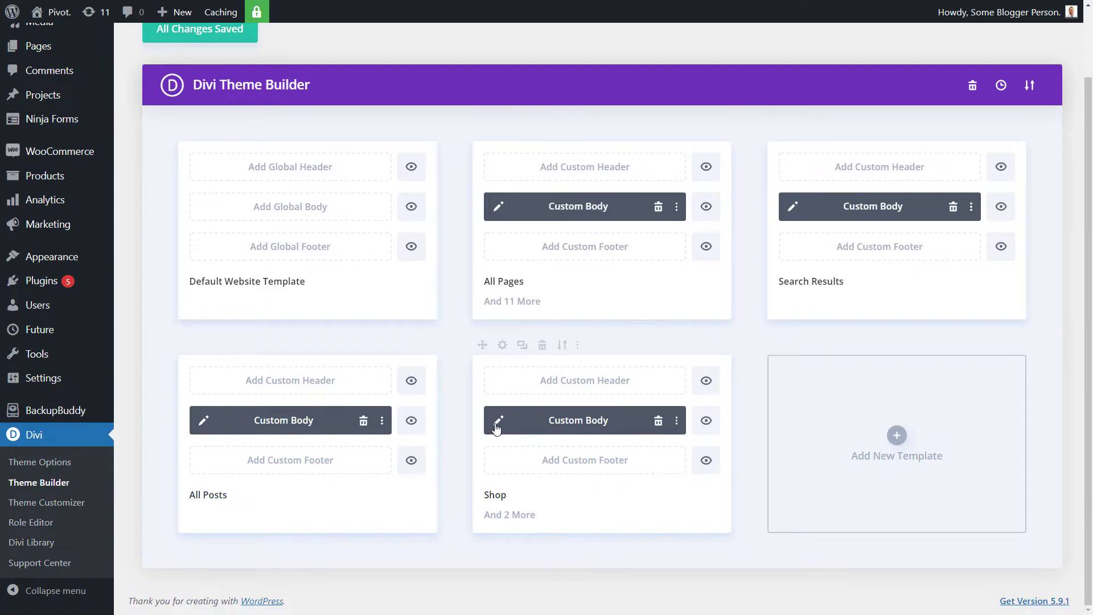
pyautogui.click(496, 426)
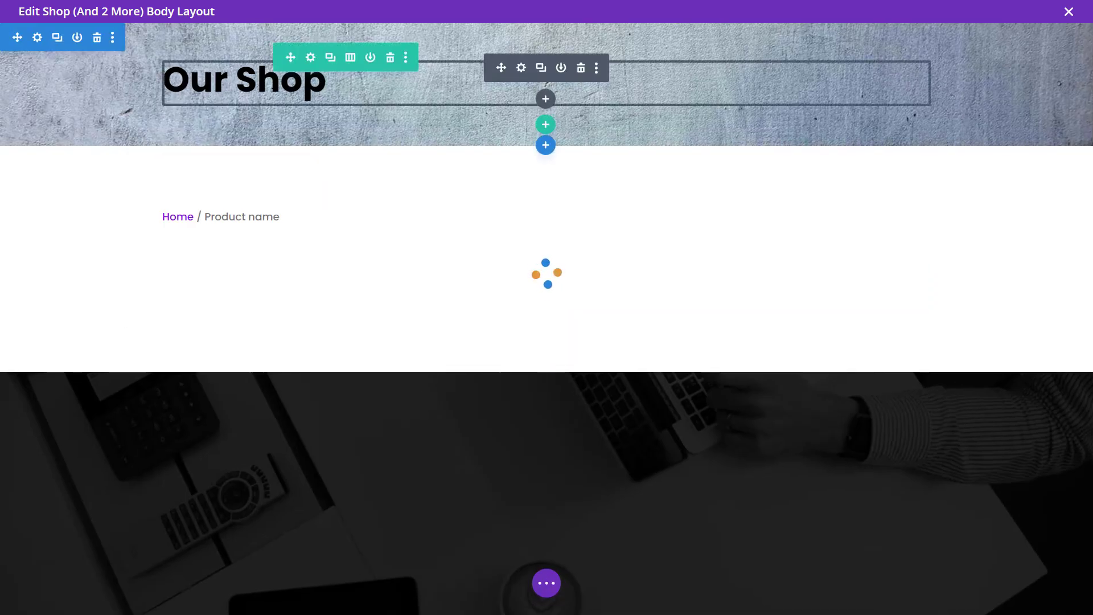
# Replace the banner's "Our Shop" text with the dynamic Post/Archive Title
pyautogui.click(521, 67)
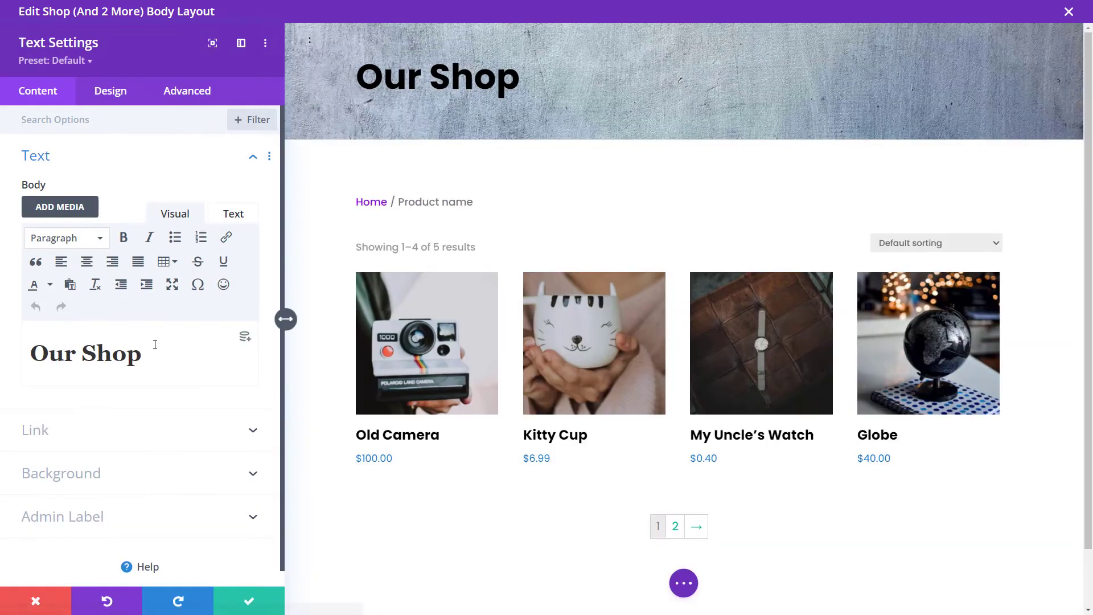
pyautogui.tripleClick(52, 351)
pyautogui.press('BackSpace')
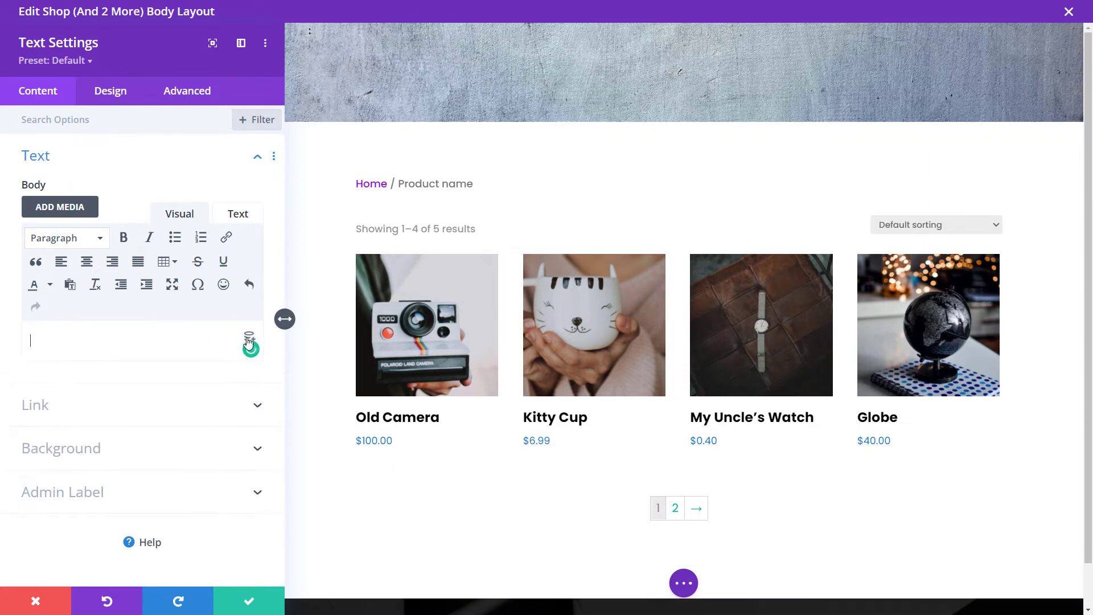
pyautogui.click(254, 342)
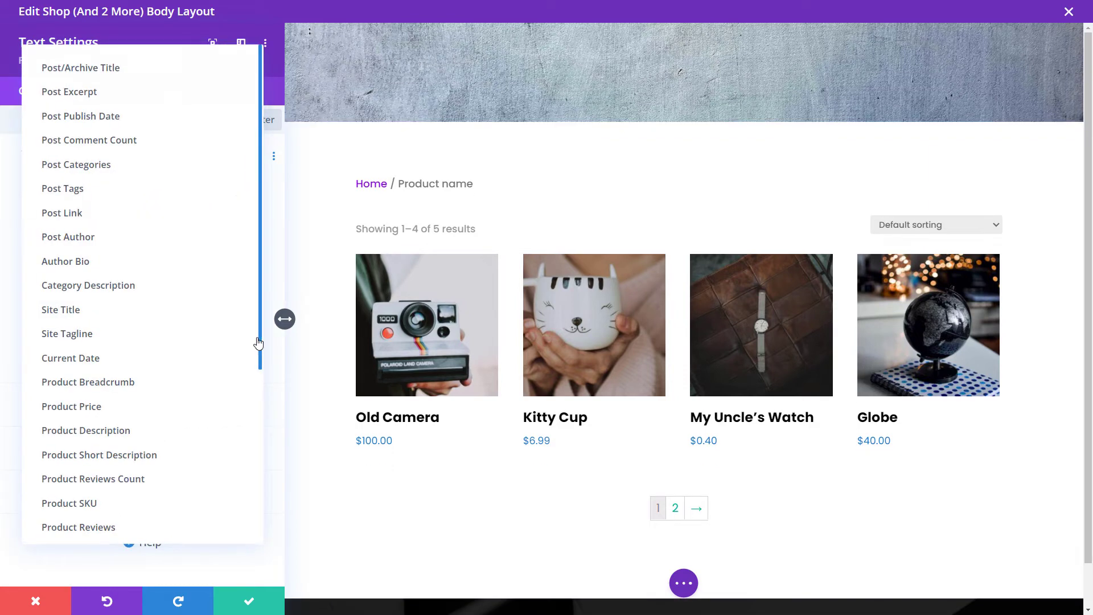
pyautogui.click(86, 67)
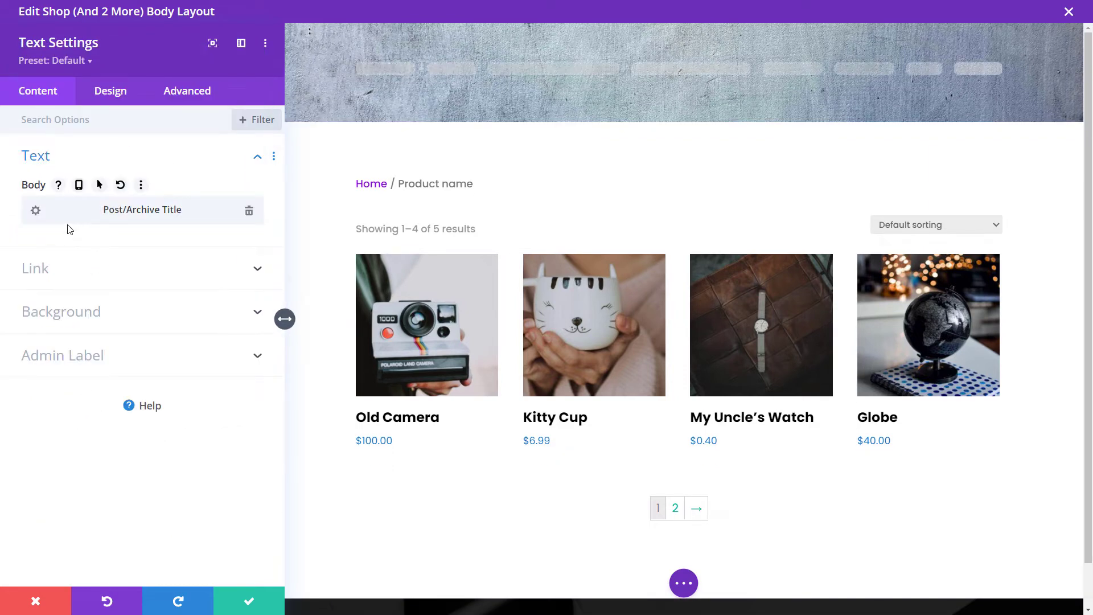
# Wrap the banner's dynamic title in <h1> and </h1> using its Before and After values, and save the body layout
pyautogui.click(35, 212)
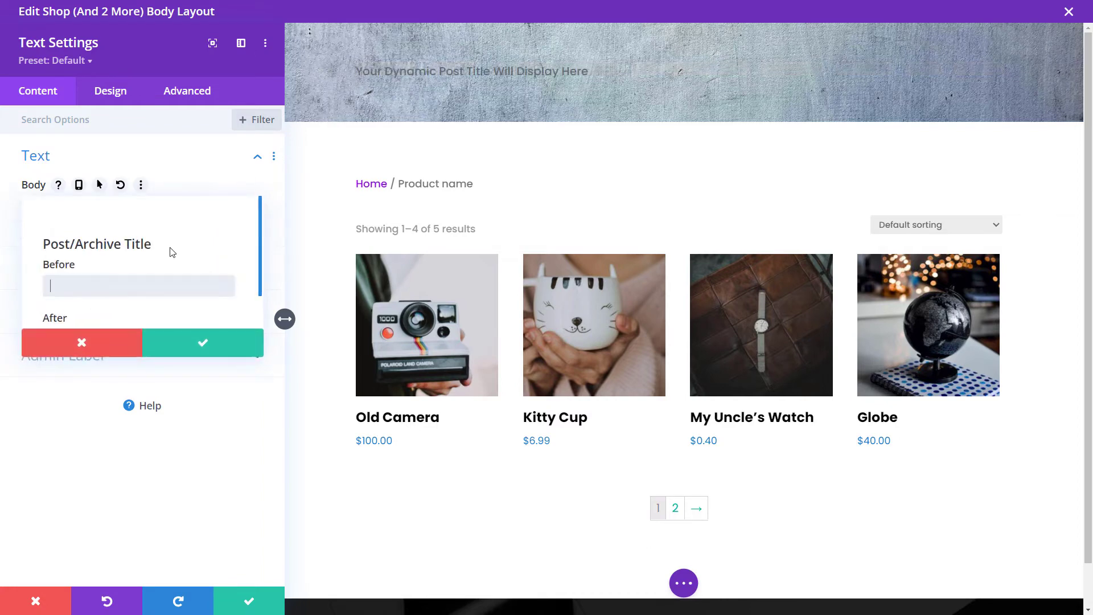
pyautogui.write('<h1')
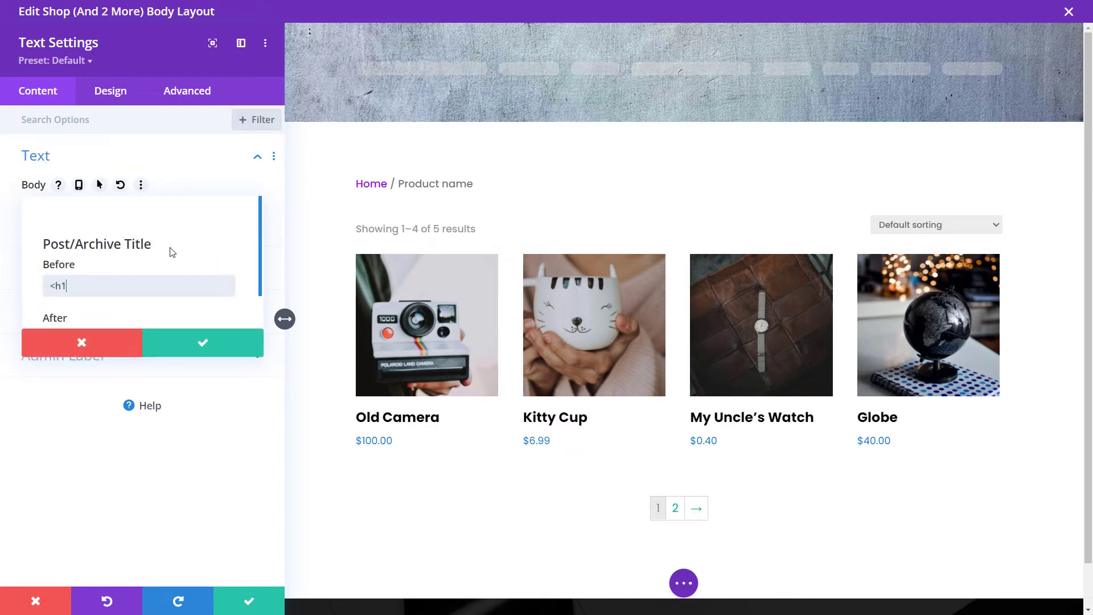
pyautogui.write('>')
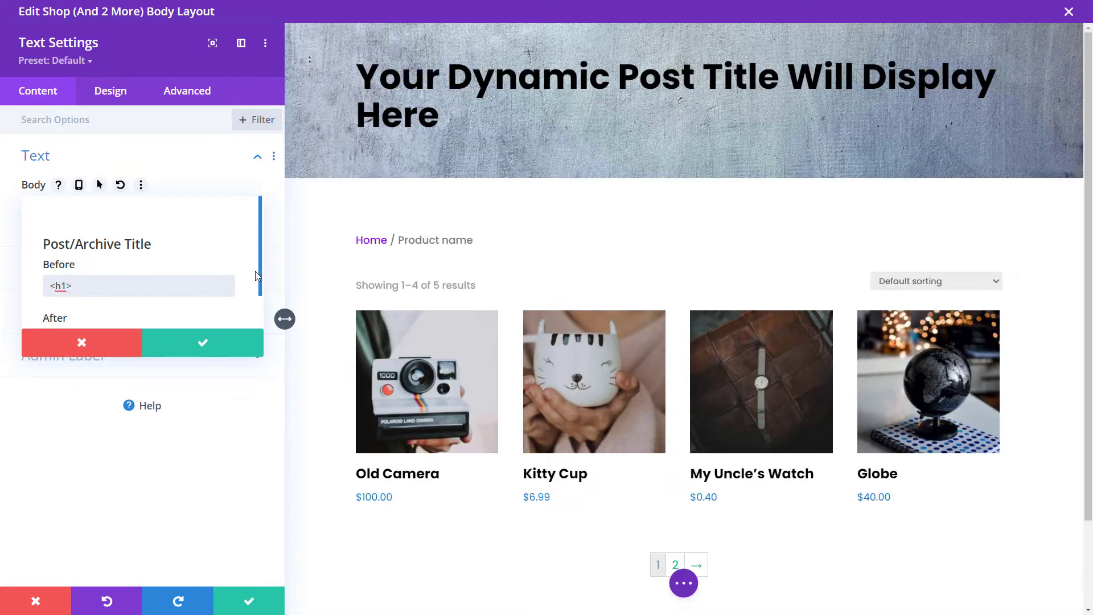
pyautogui.scroll(-1, 258, 285)
pyautogui.click(150, 304)
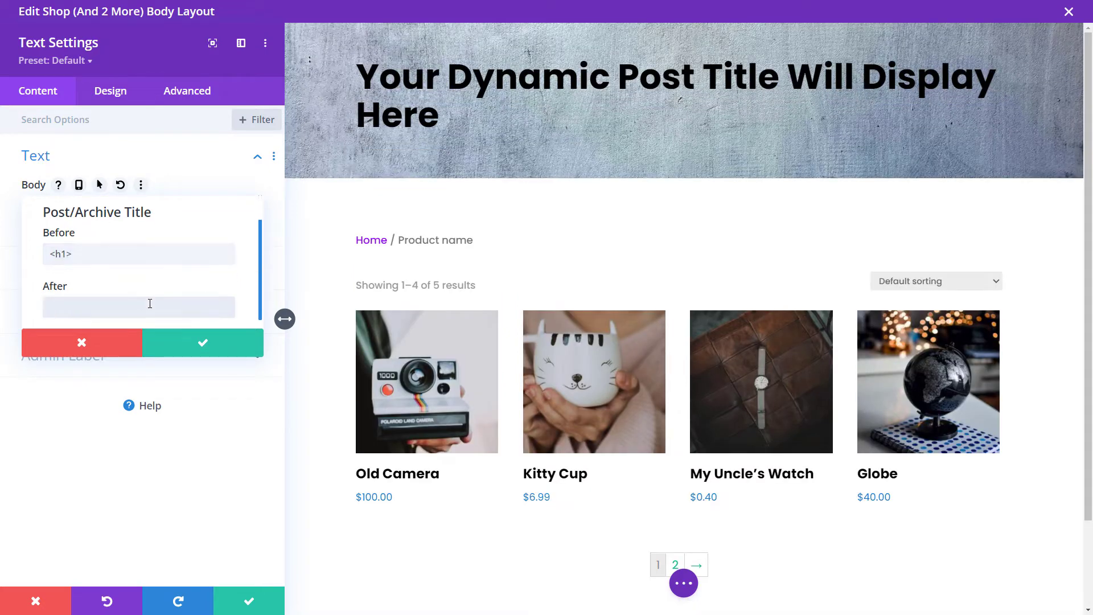
pyautogui.write('</h1>')
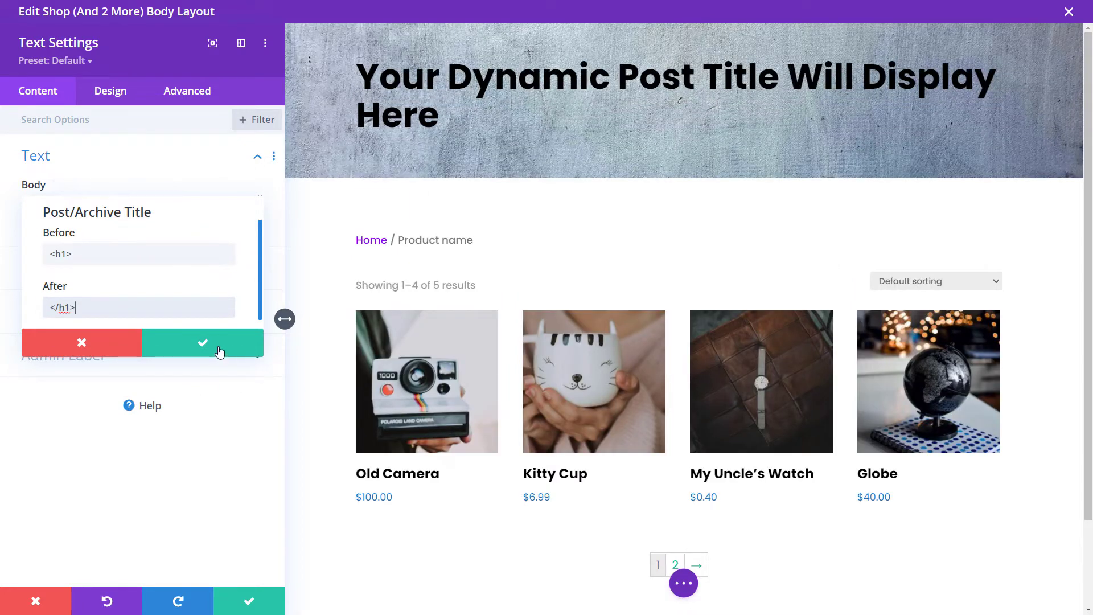
pyautogui.click(219, 352)
pyautogui.click(253, 597)
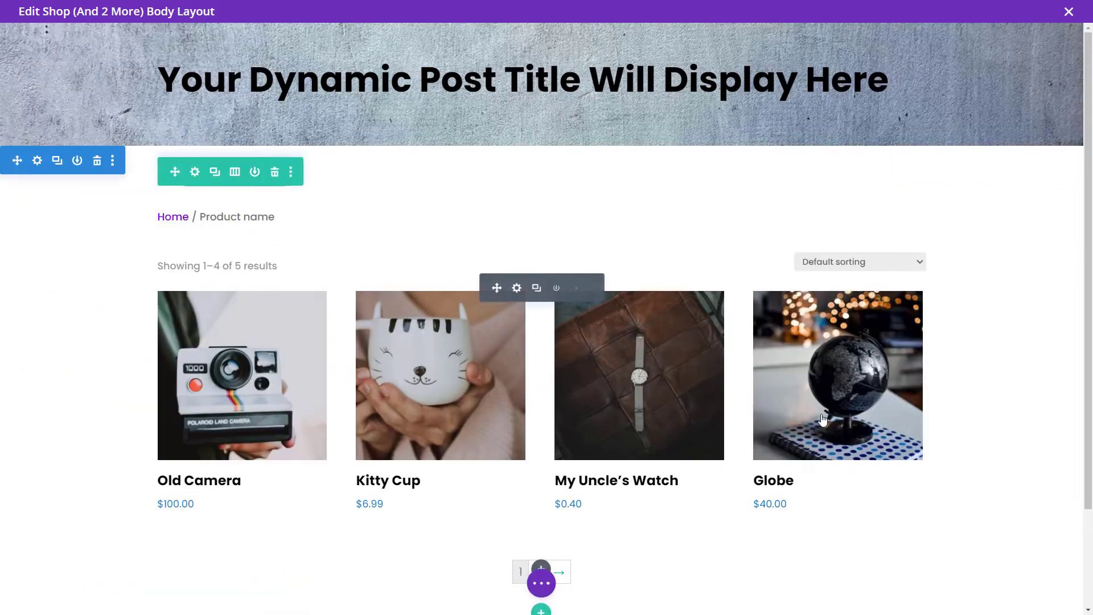
pyautogui.click(539, 586)
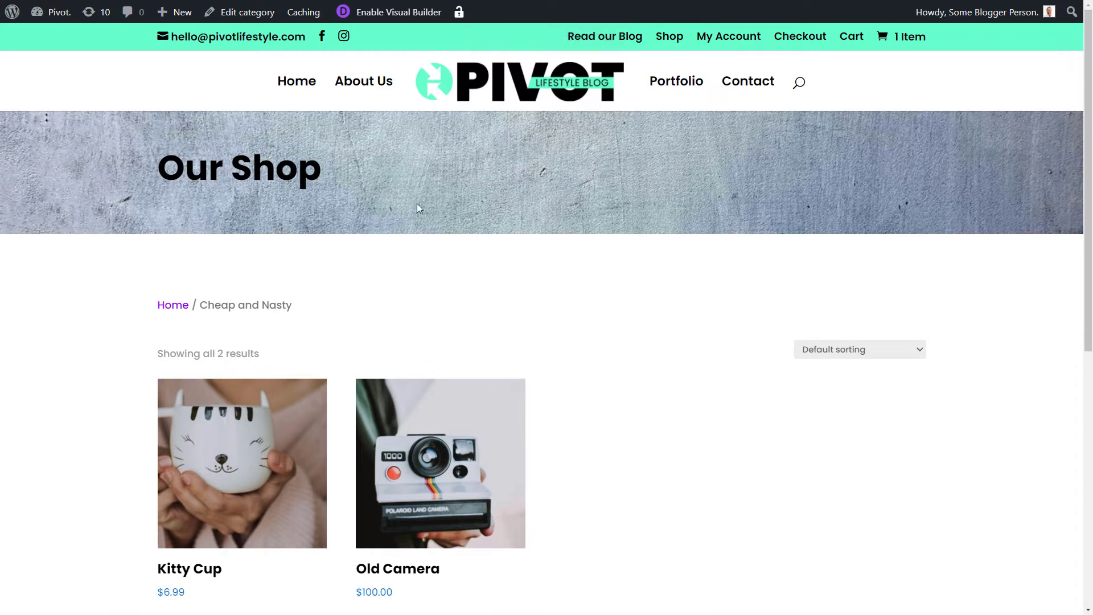
# Reload the live Cheap and Nasty category page and check its banner title
pyautogui.press('F5')
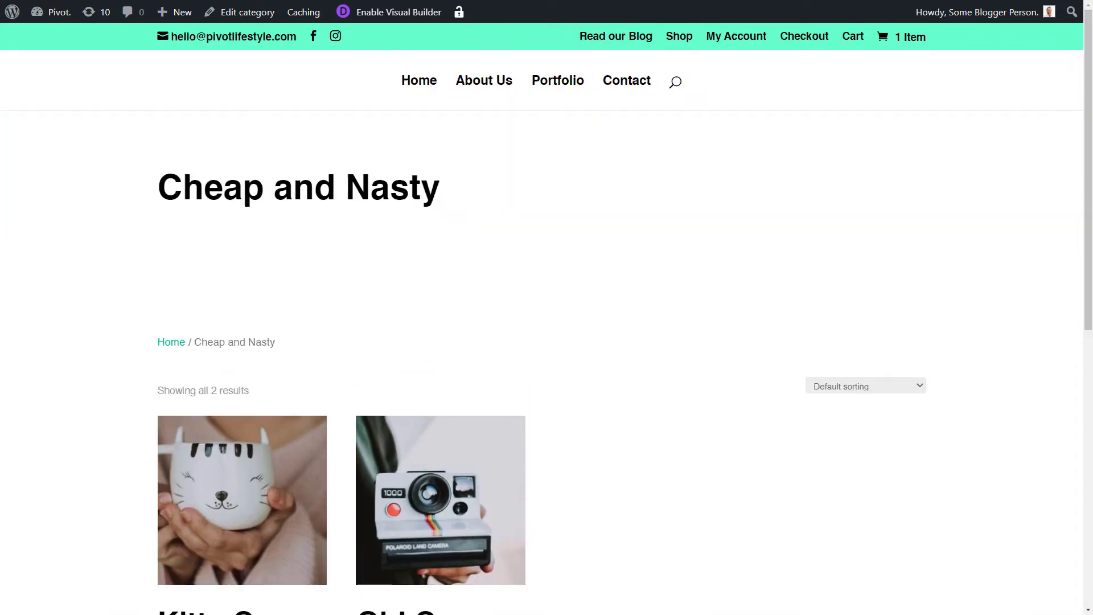
pyautogui.moveTo(158, 165); pyautogui.dragTo(520, 241)
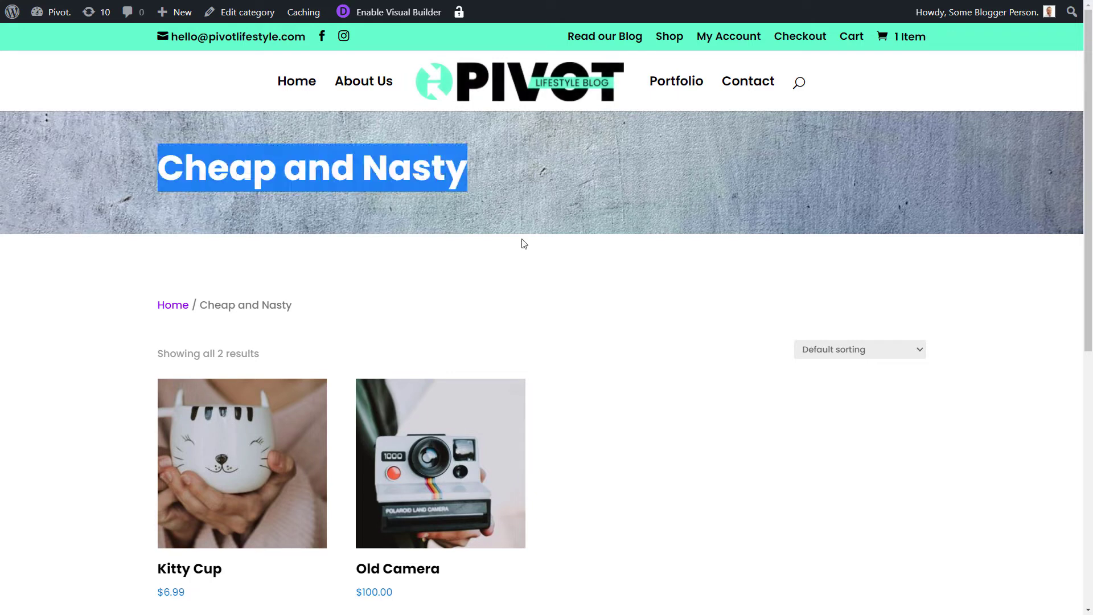
pyautogui.click(390, 138)
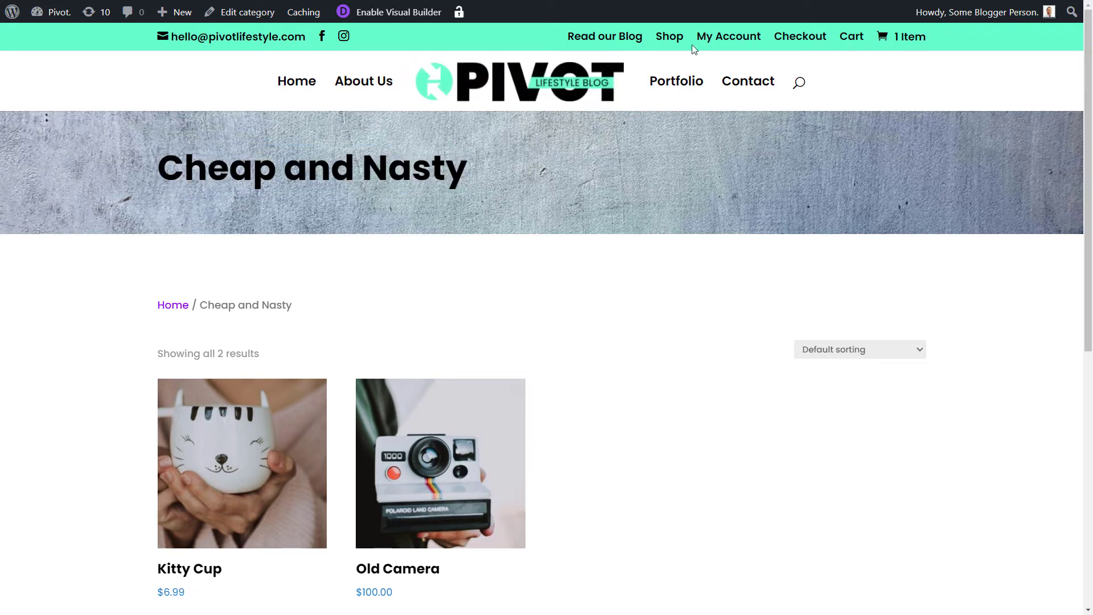
# Open the live Shop page and check its banner title, product grid and pagination
pyautogui.click(671, 39)
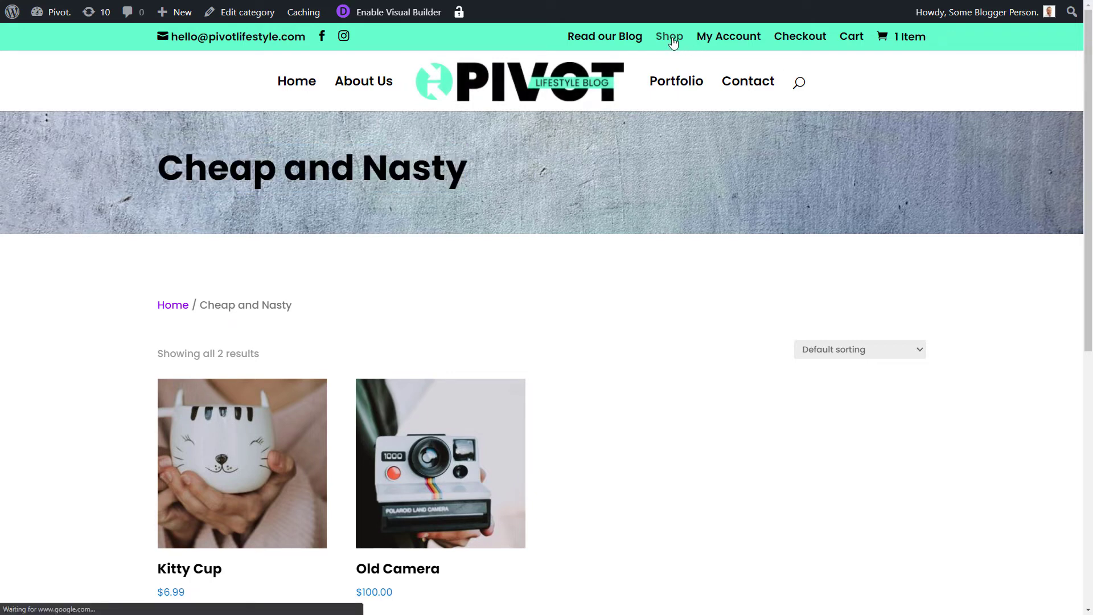
pyautogui.moveTo(179, 168); pyautogui.dragTo(325, 170)
pyautogui.click(325, 169)
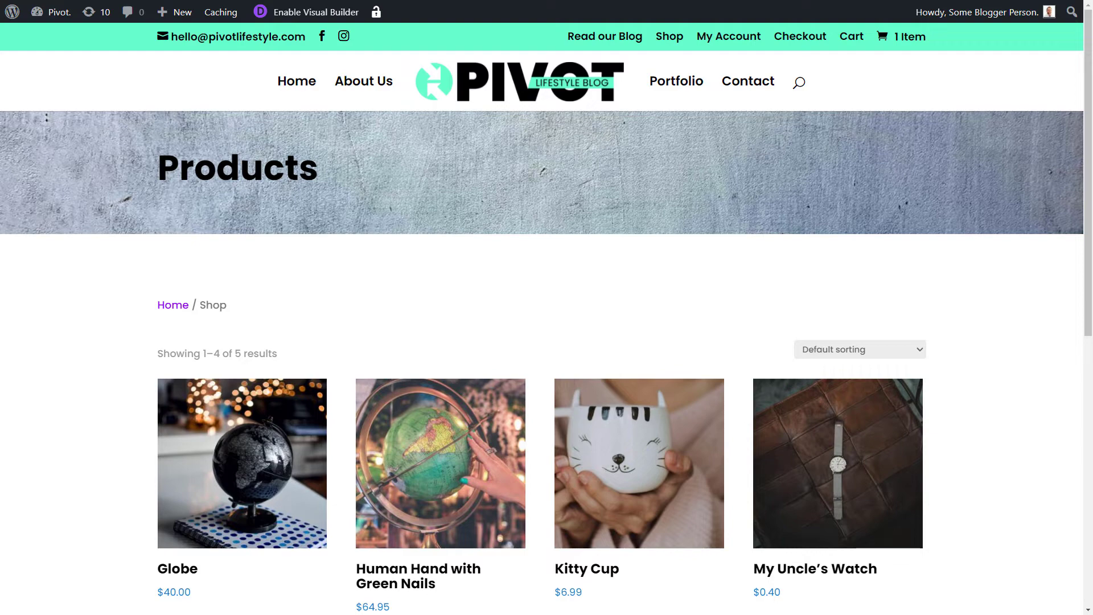
pyautogui.scroll(-5, 530, 378)
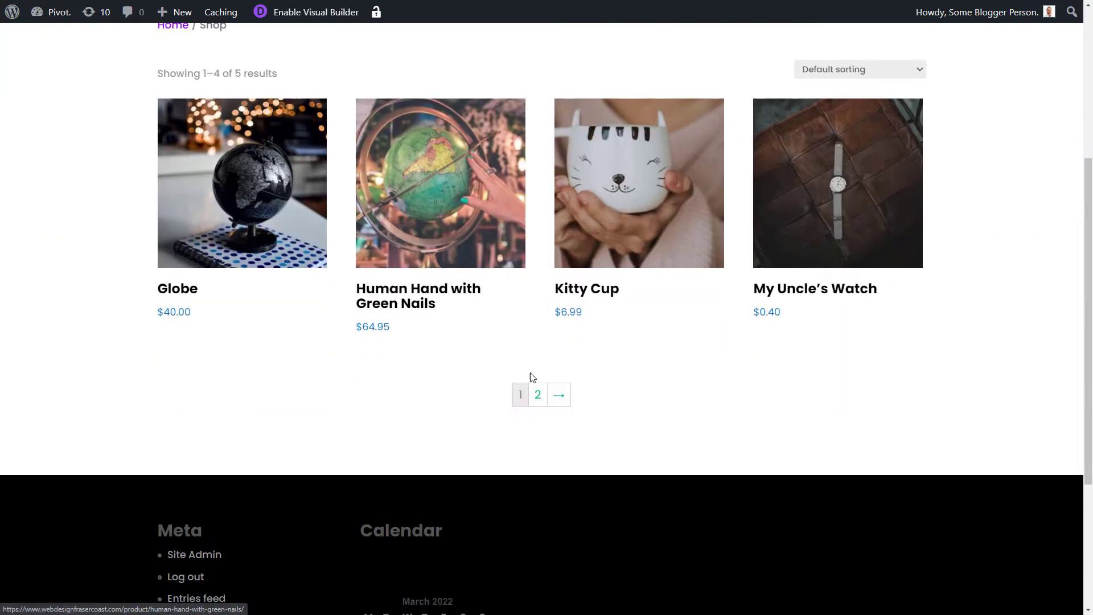
pyautogui.scroll(3, 542, 436)
# Open the Globe product page and examine its gallery, sidebar, description and related products
pyautogui.click(179, 360)
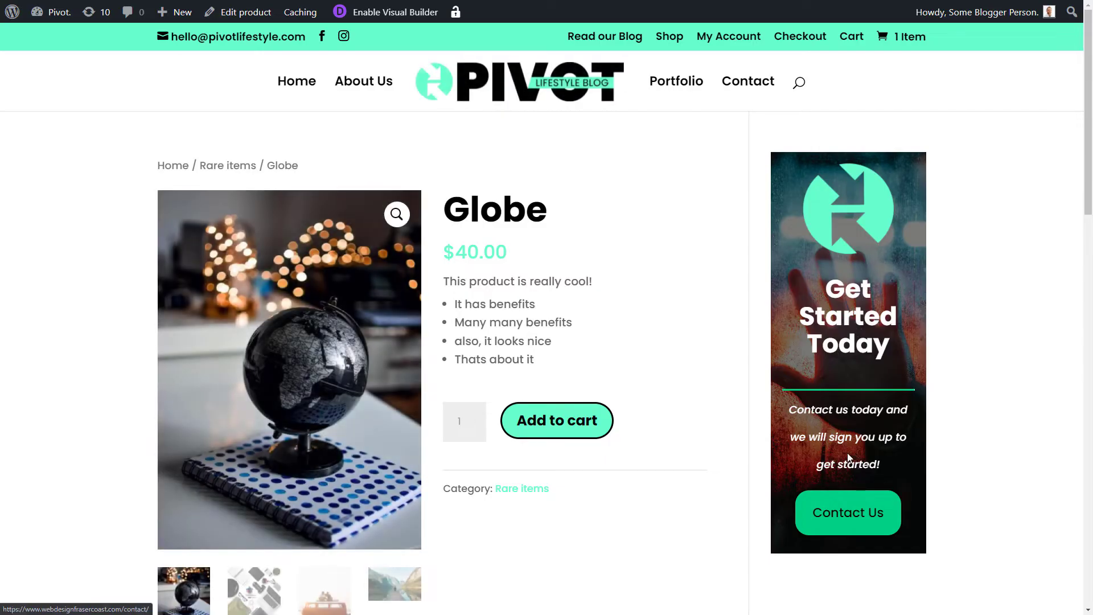
pyautogui.scroll(-10, 782, 444)
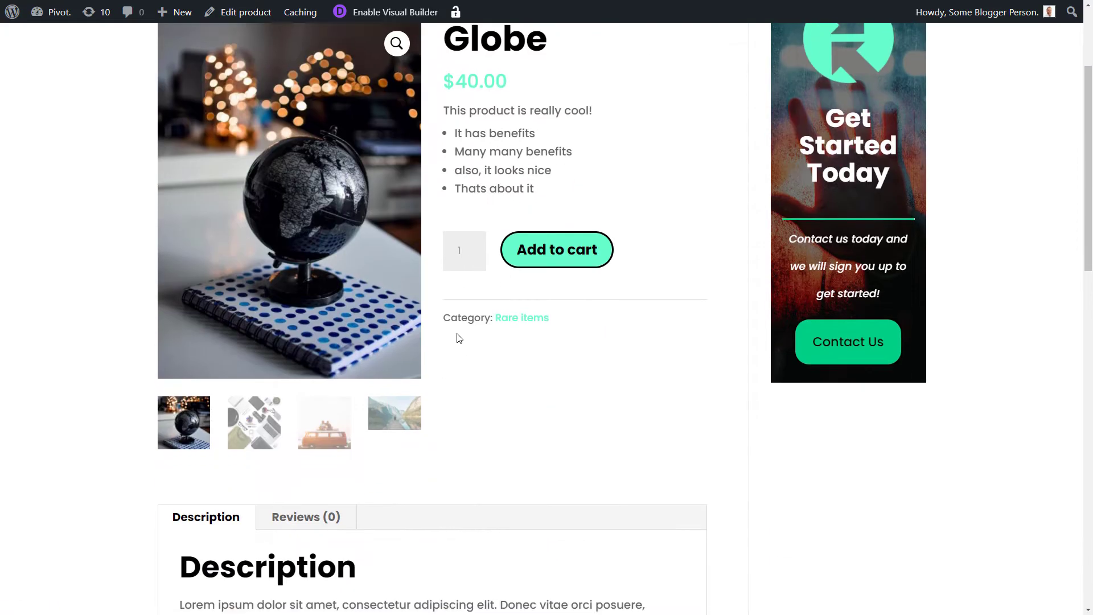
pyautogui.scroll(-4, 503, 381)
pyautogui.scroll(12, 507, 378)
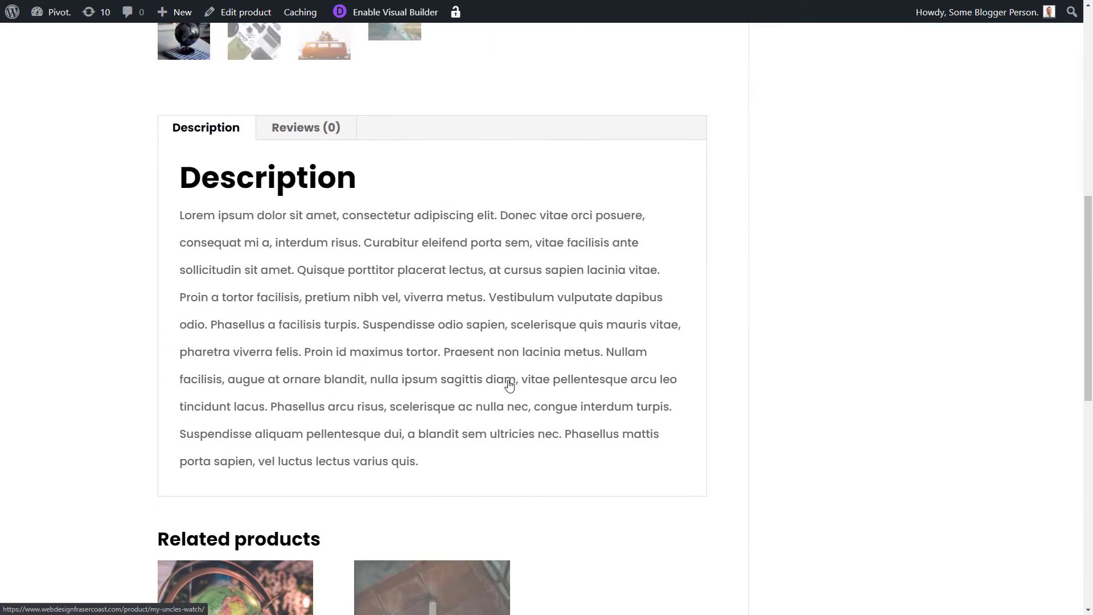
pyautogui.scroll(2, 507, 424)
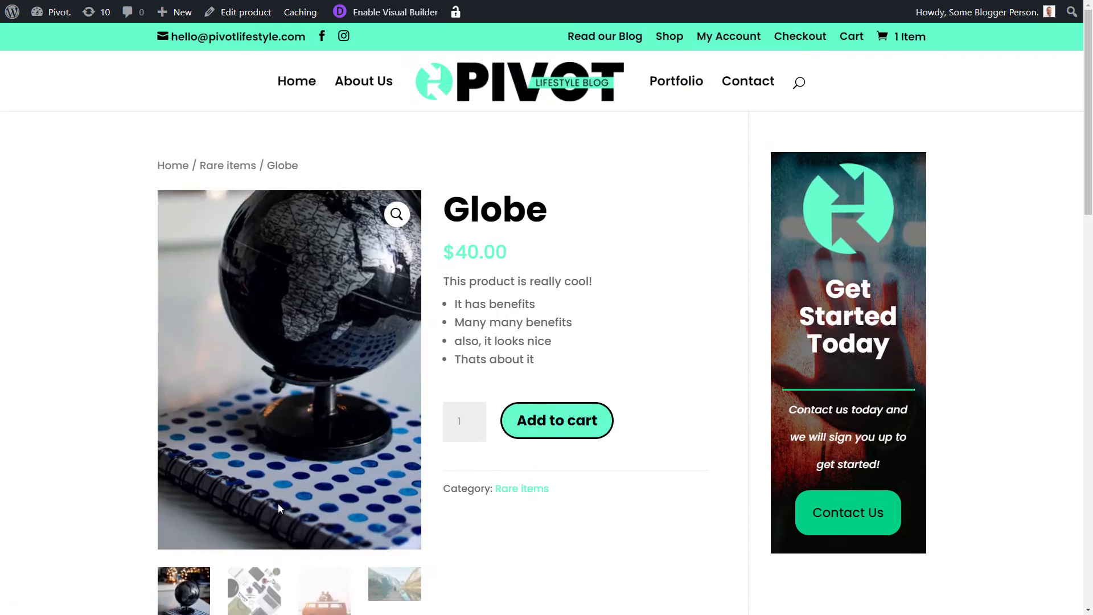
pyautogui.scroll(-15, 566, 466)
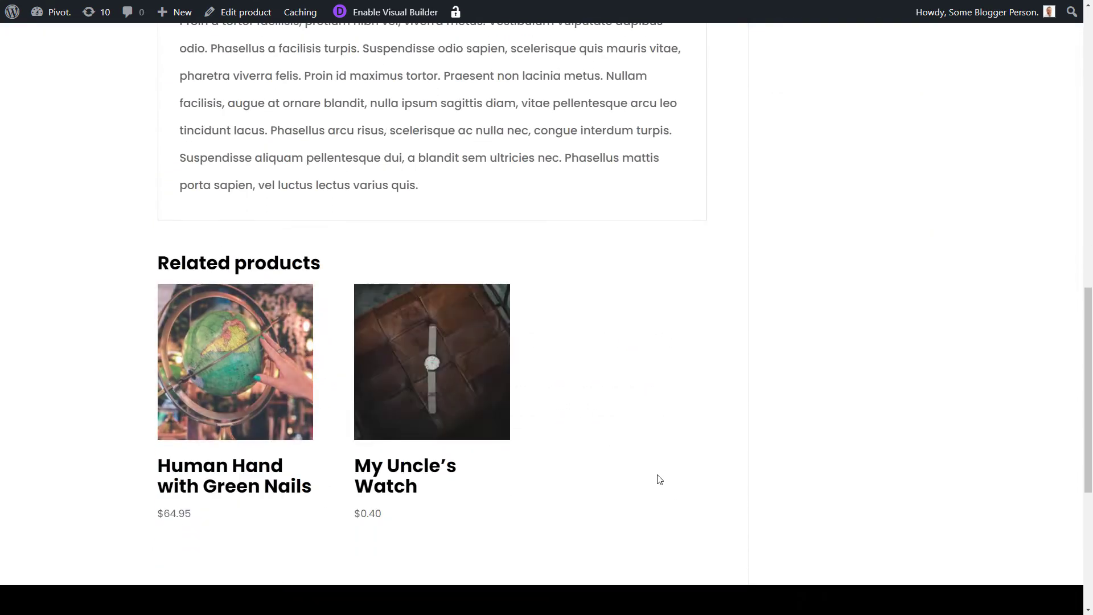
pyautogui.scroll(18, 658, 478)
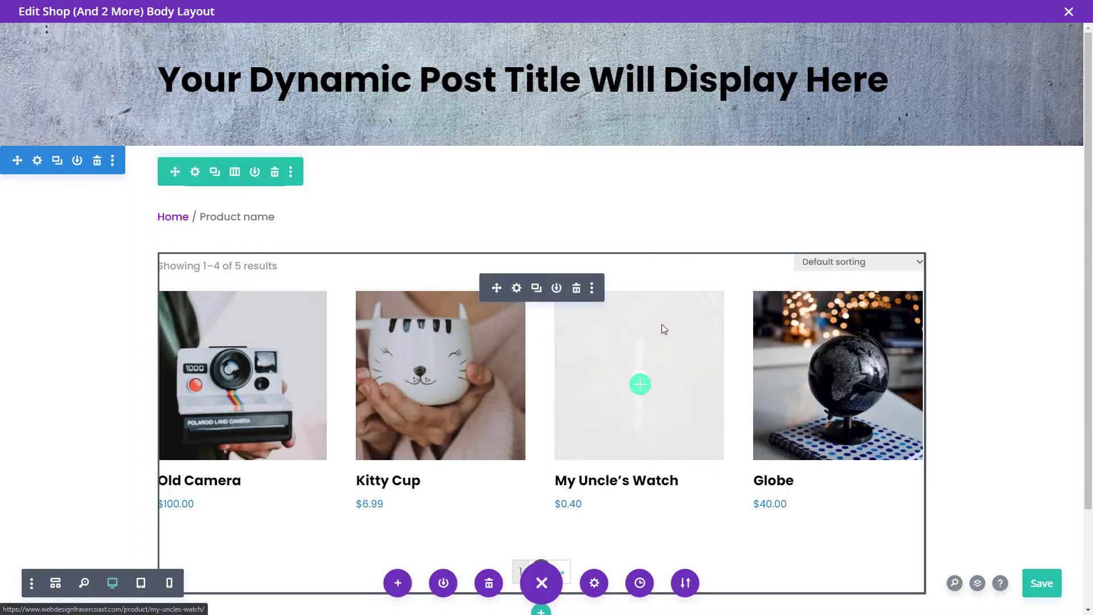
# Close the Shop body layout and create a new Theme Builder template assigned to All Products
pyautogui.click(1068, 9)
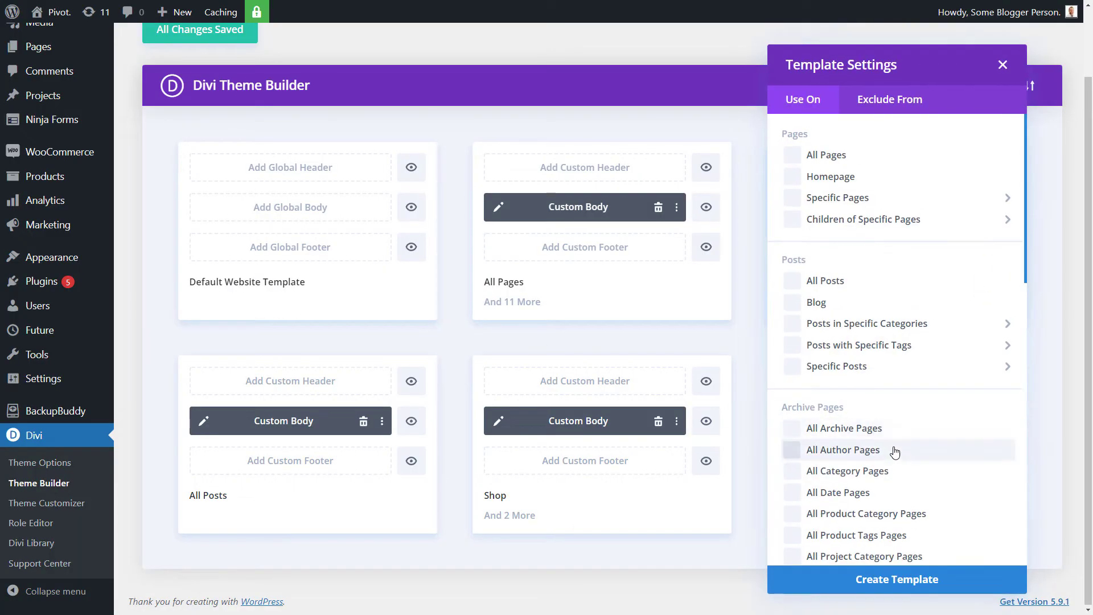
pyautogui.scroll(-3, 859, 374)
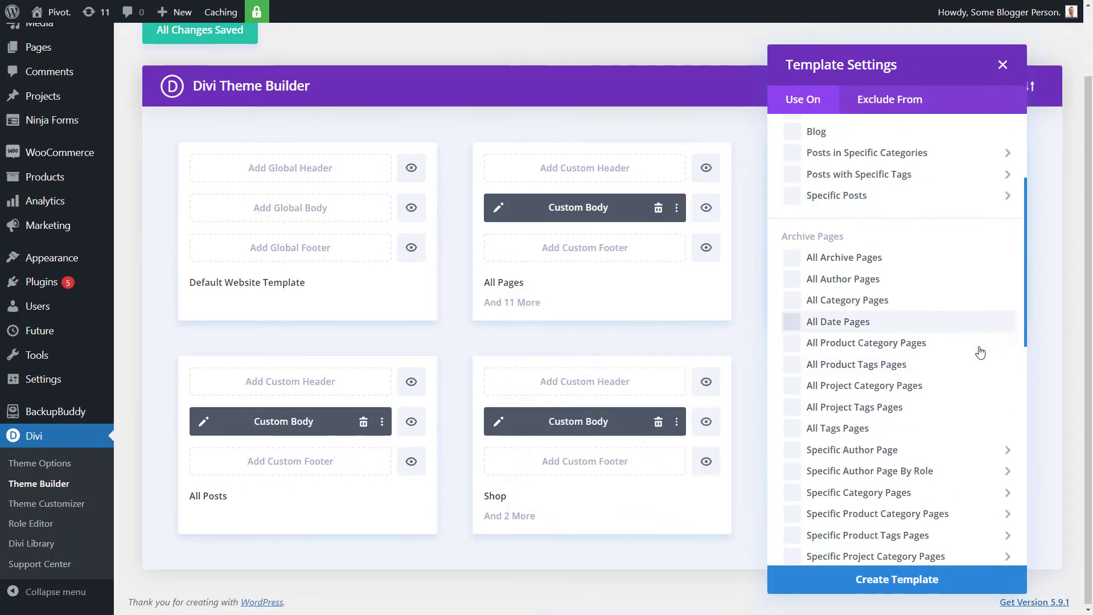
pyautogui.scroll(-6, 976, 348)
pyautogui.scroll(-3, 802, 439)
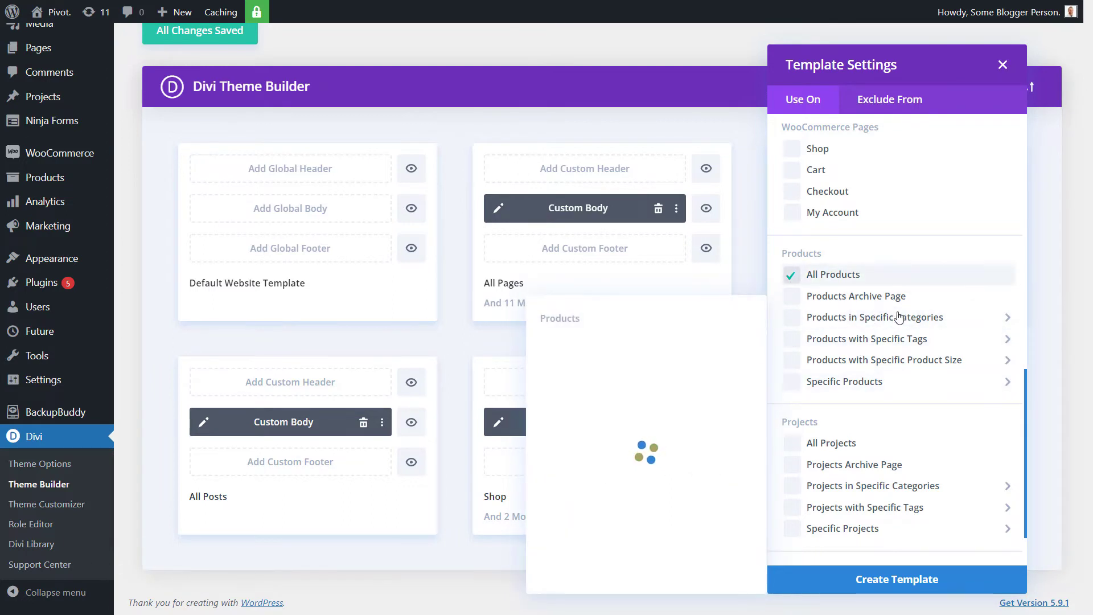
pyautogui.click(877, 580)
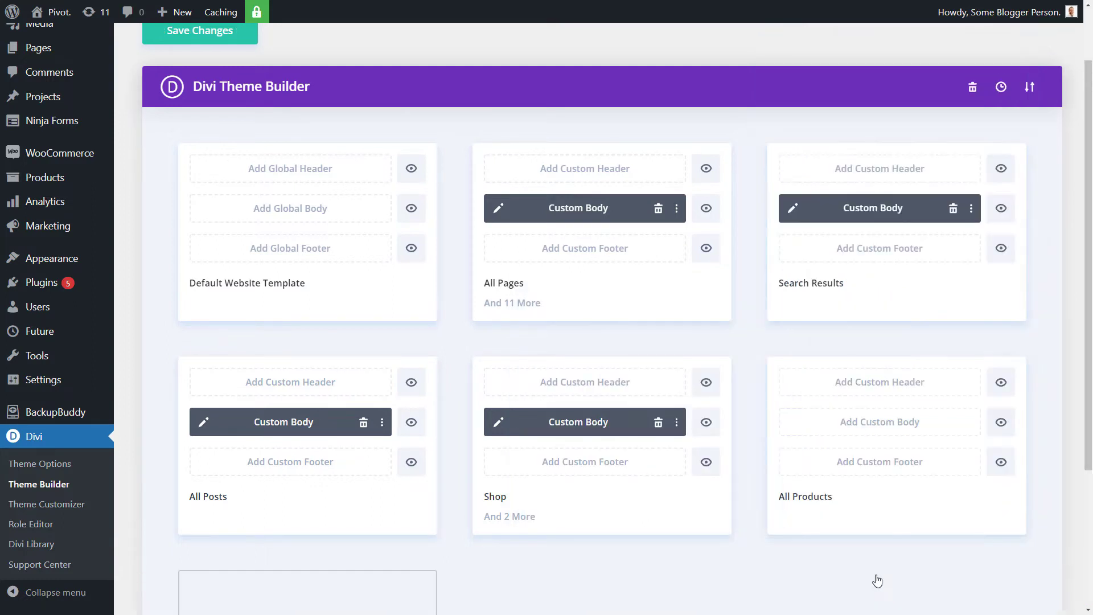
# Start a custom body for the All Products template and insert a single-column row with a Text module
pyautogui.click(878, 418)
pyautogui.click(872, 413)
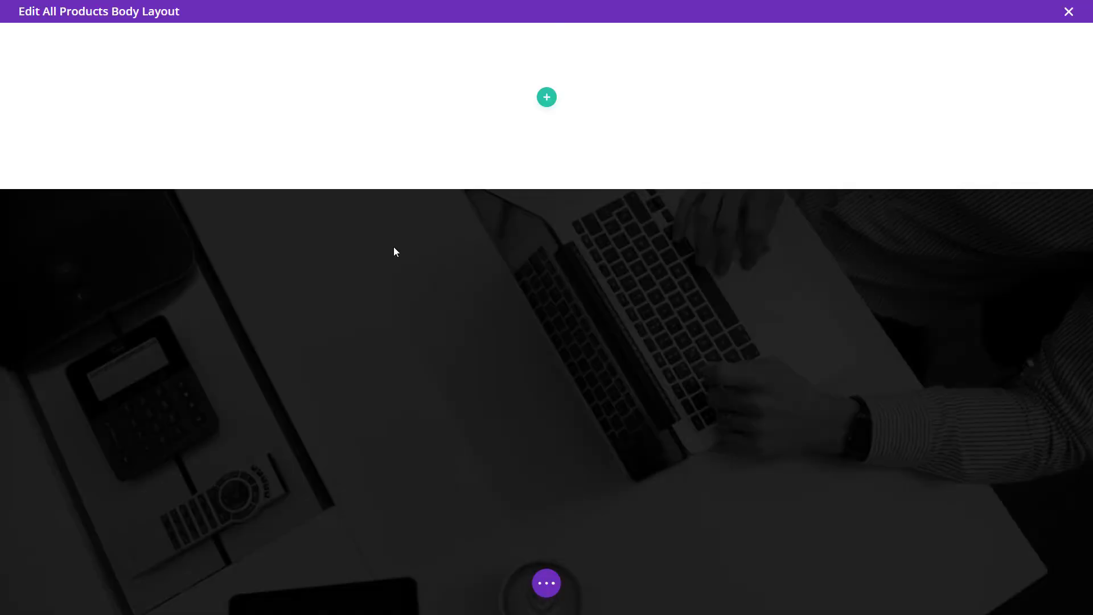
pyautogui.click(546, 106)
pyautogui.click(461, 212)
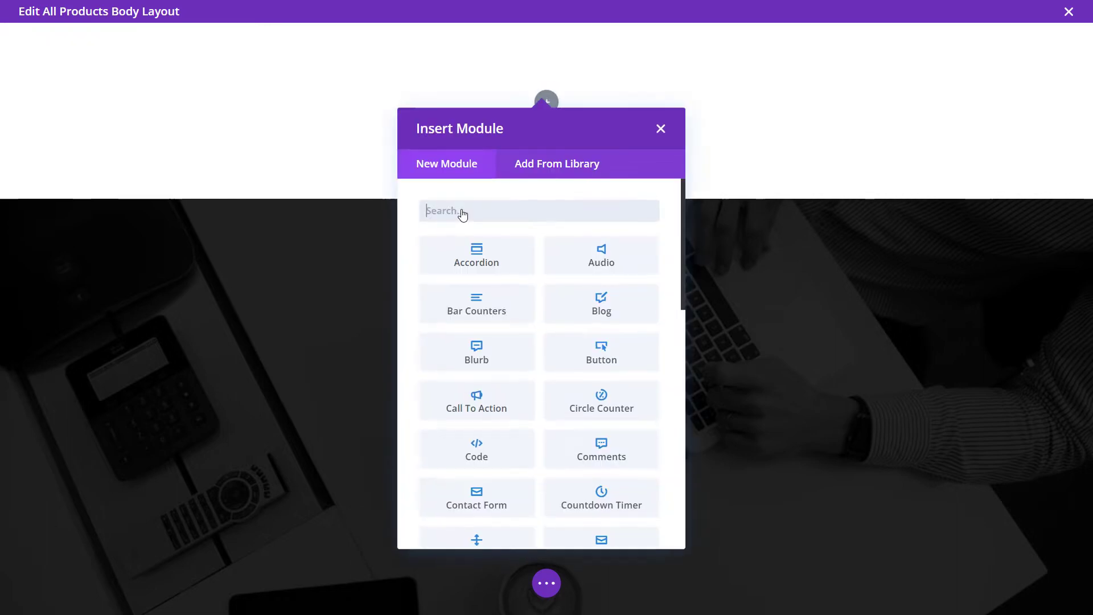
pyautogui.scroll(-10, 548, 348)
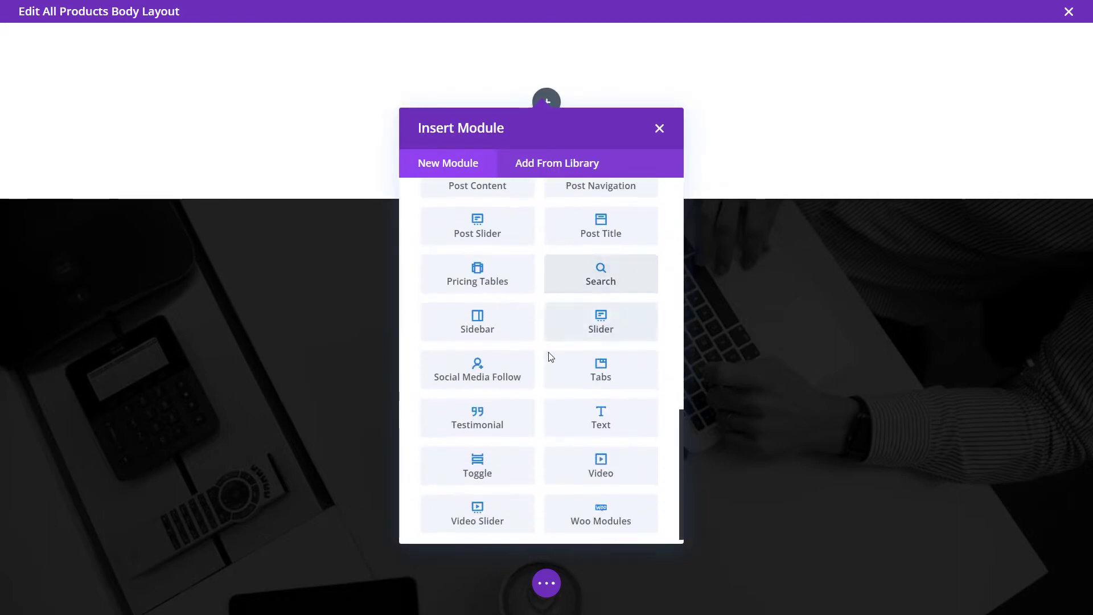
pyautogui.click(615, 414)
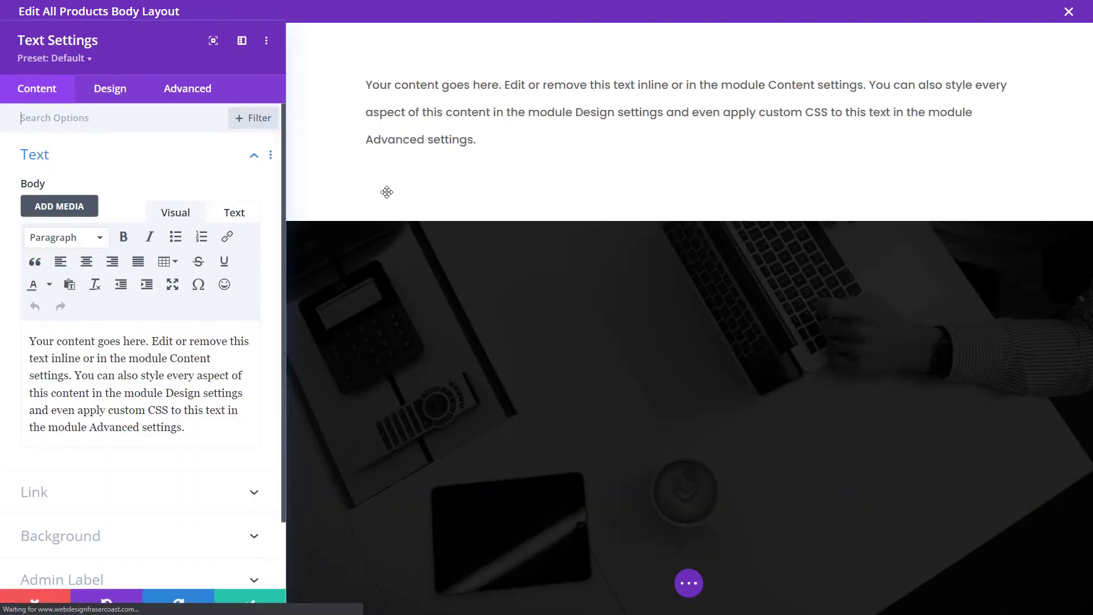
# Replace the new Text module's placeholder content with the dynamic Post/Archive Title
pyautogui.hotkey('ctrl', 'a')
pyautogui.press('BackSpace')
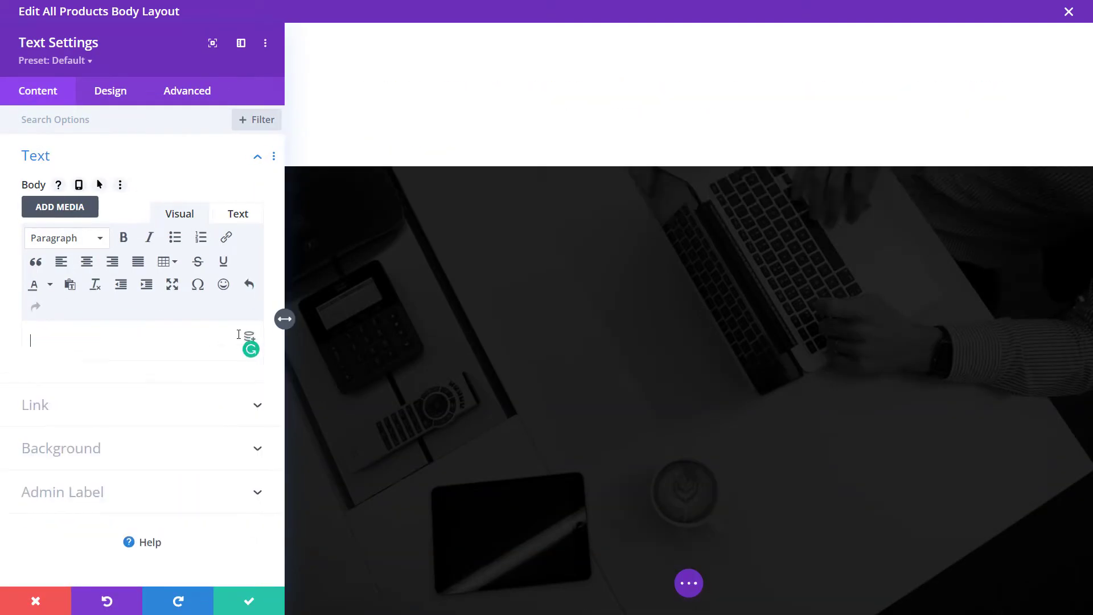
pyautogui.click(244, 337)
pyautogui.click(80, 67)
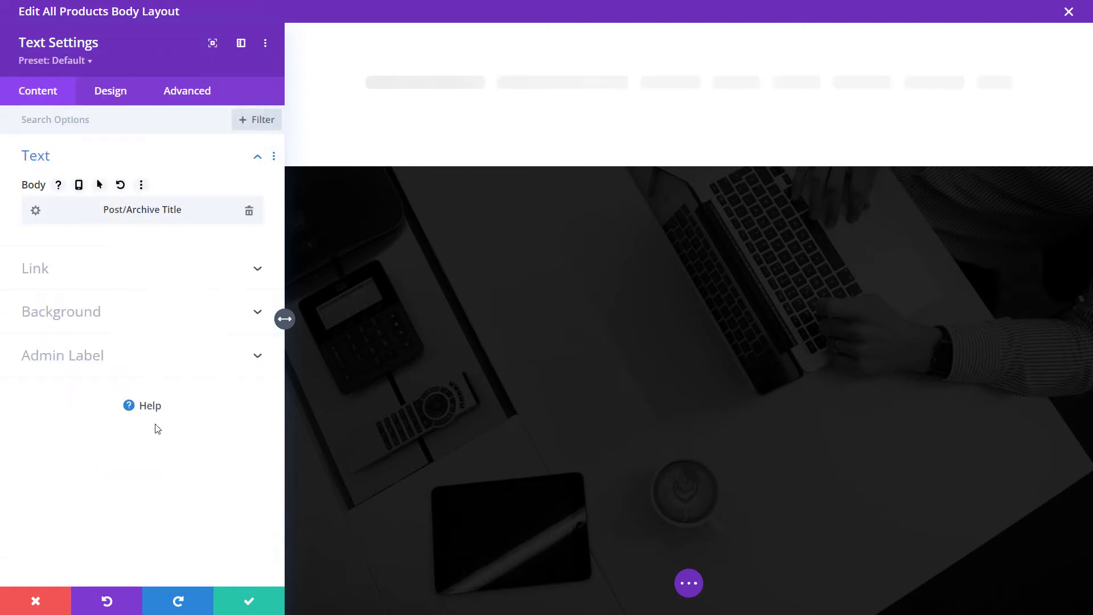
# Wrap the Text module's dynamic Post/Archive Title in <h1> and </h1> tags and save the module
pyautogui.click(36, 210)
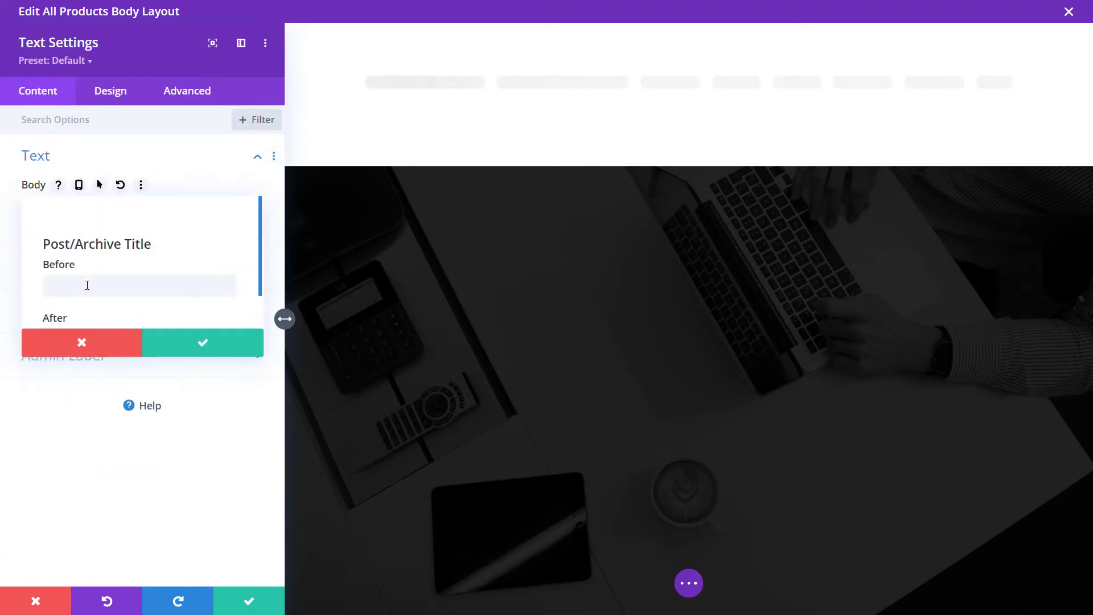
pyautogui.click(131, 276)
pyautogui.write('<h1>')
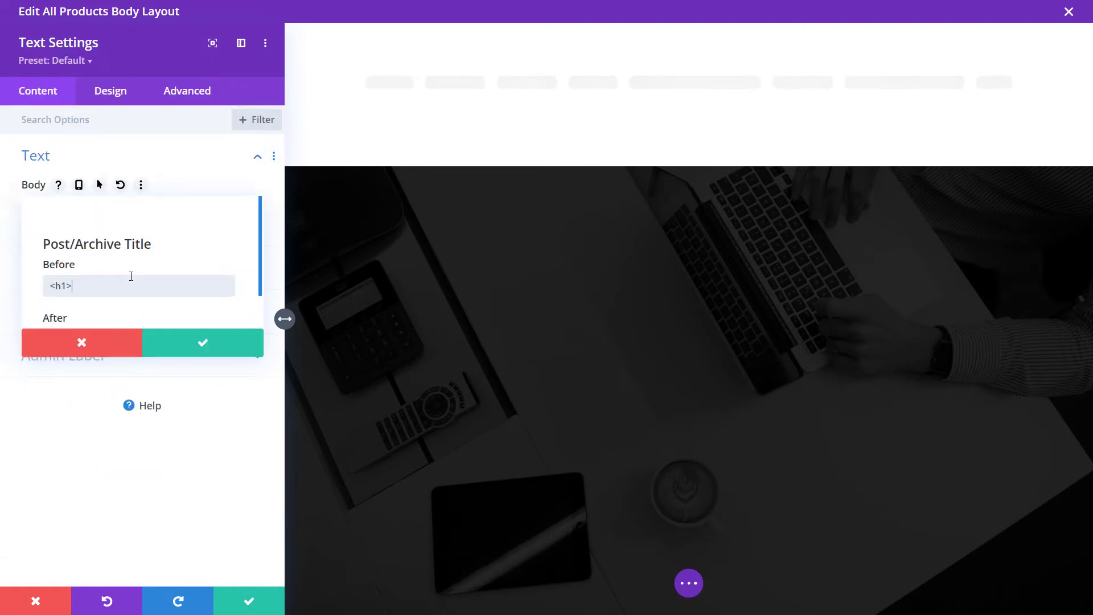
pyautogui.scroll(-1, 265, 286)
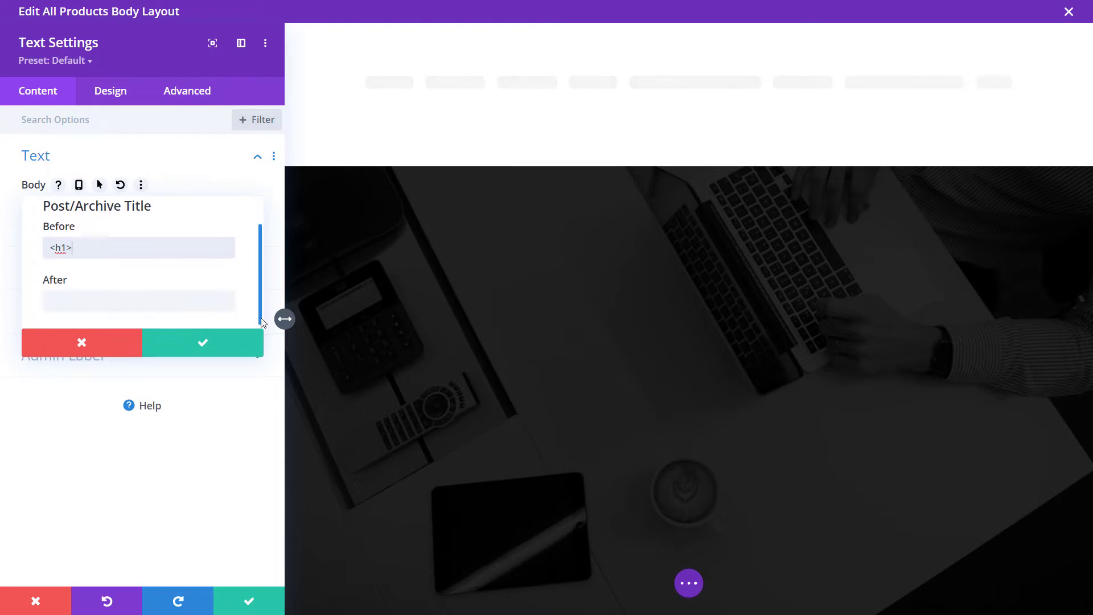
pyautogui.click(135, 299)
pyautogui.write('</h1>')
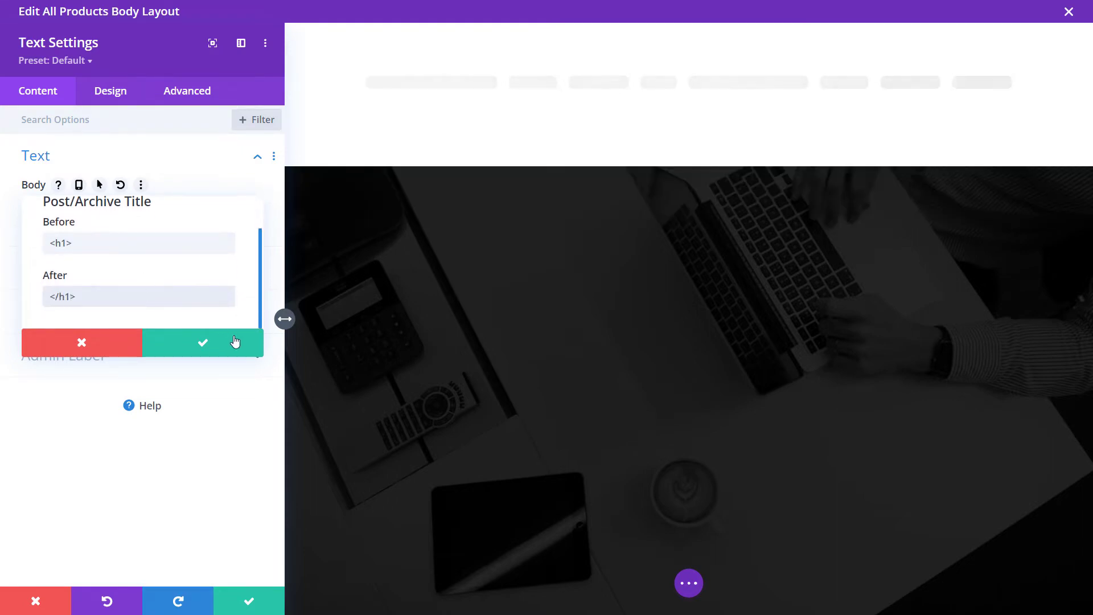
pyautogui.click(208, 344)
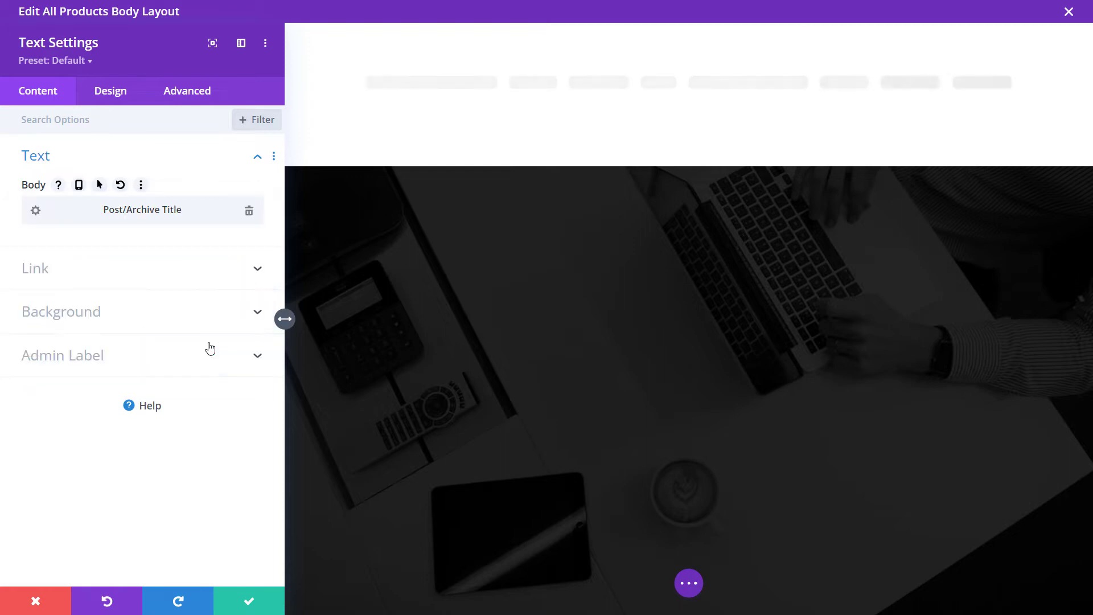
pyautogui.click(259, 607)
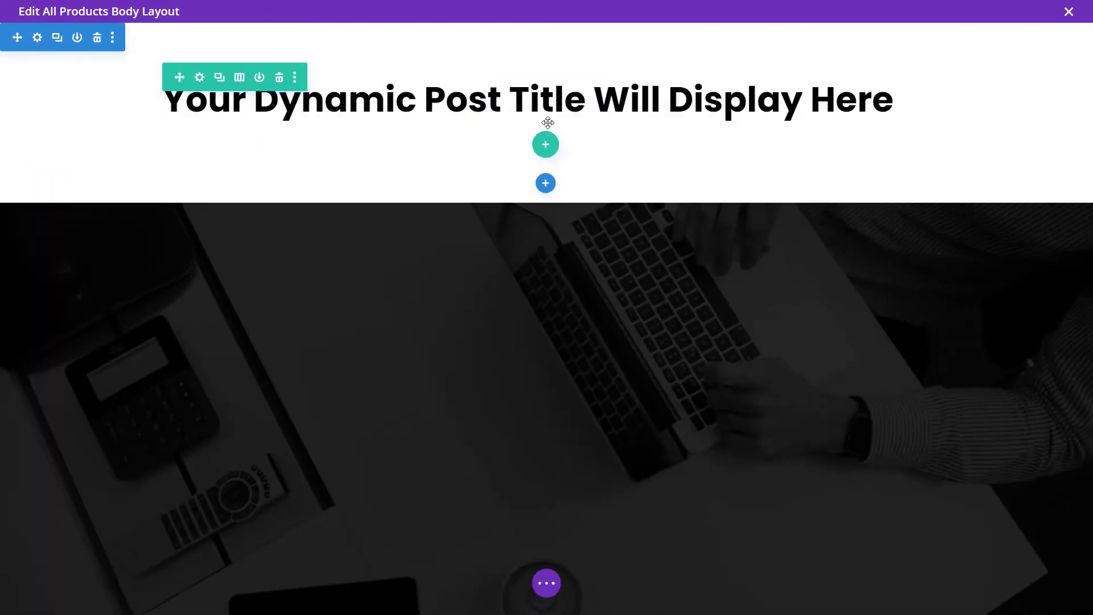
# Insert a Divider module directly below the dynamic title
pyautogui.click(547, 120)
pyautogui.scroll(-4, 488, 430)
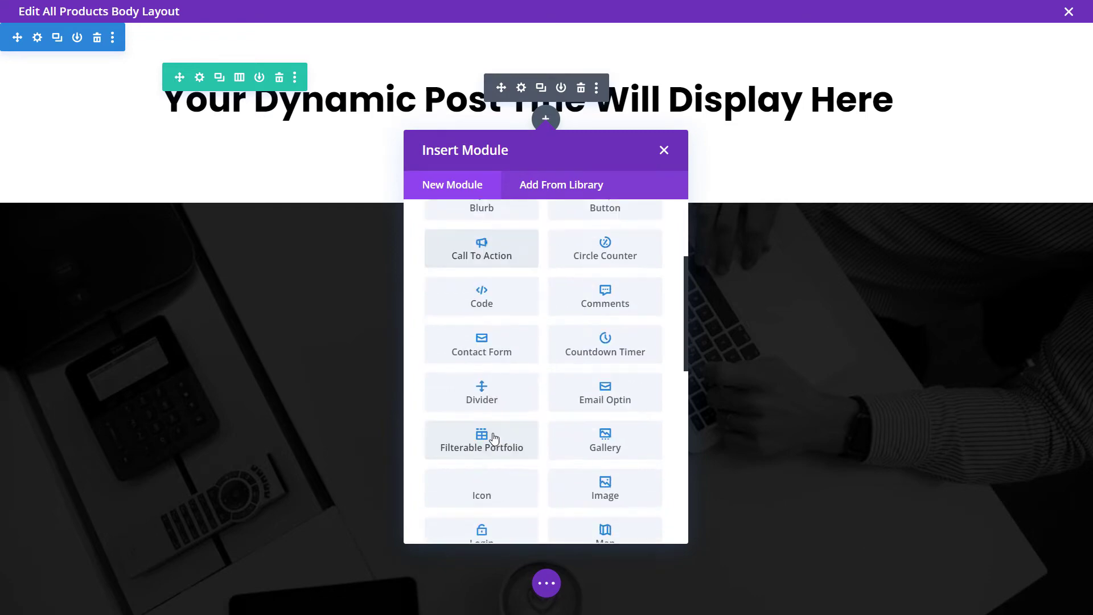
pyautogui.scroll(-2, 493, 438)
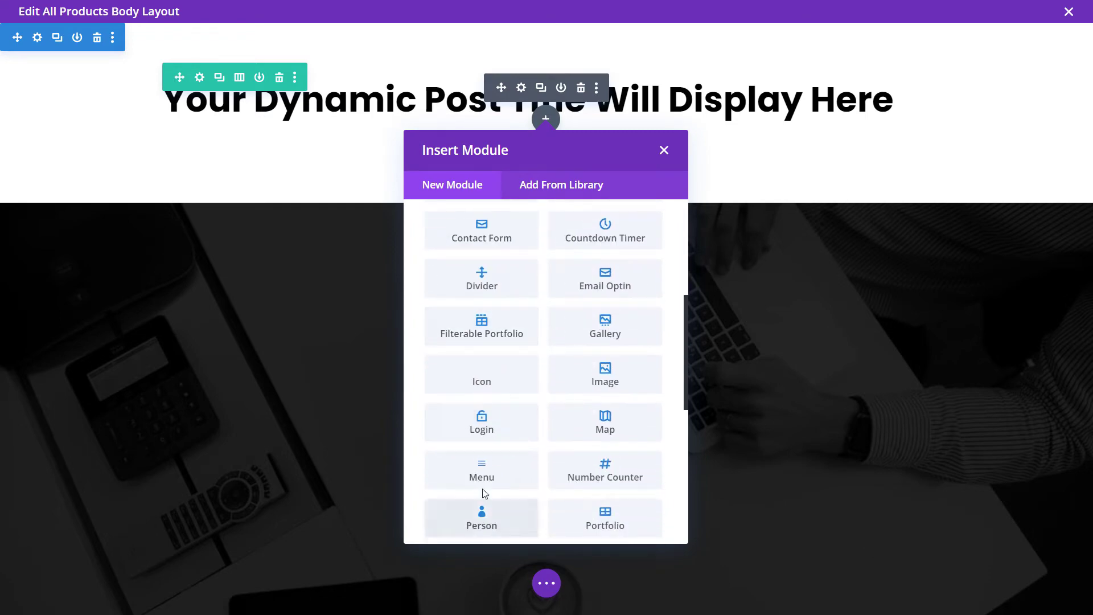
pyautogui.click(472, 280)
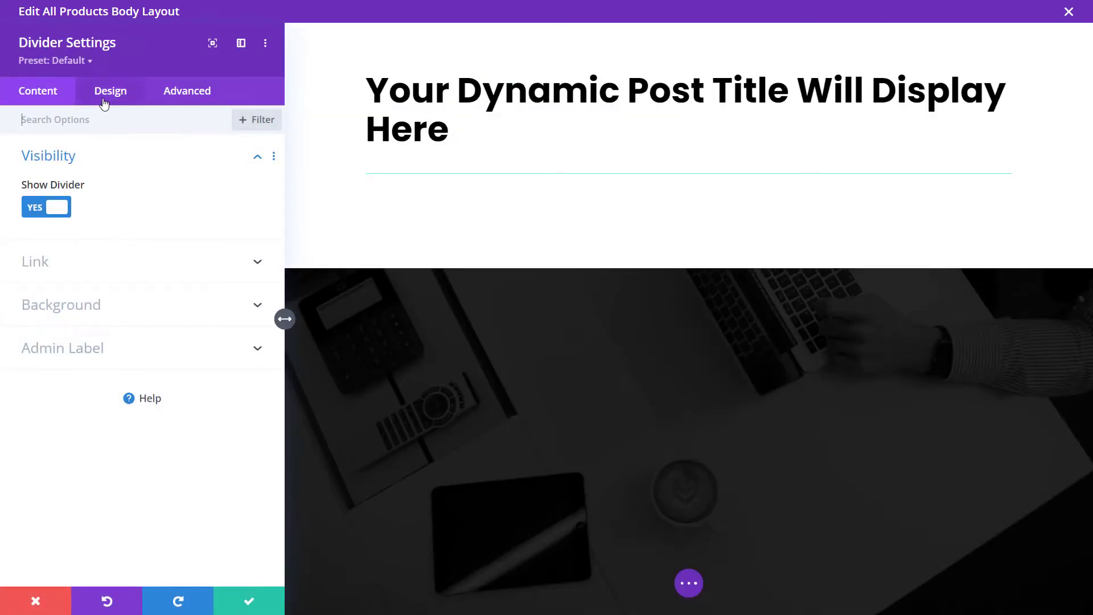
# Set the divider's weight to 6px, leaving its line colour as it is, and save the module
pyautogui.click(110, 92)
pyautogui.click(54, 162)
pyautogui.click(34, 214)
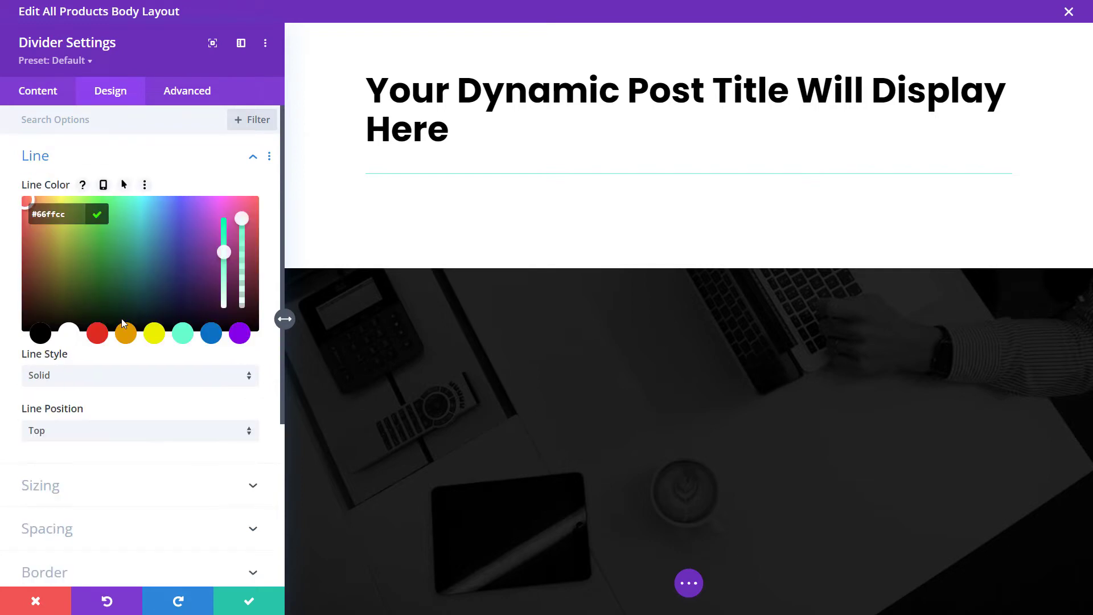
pyautogui.click(74, 499)
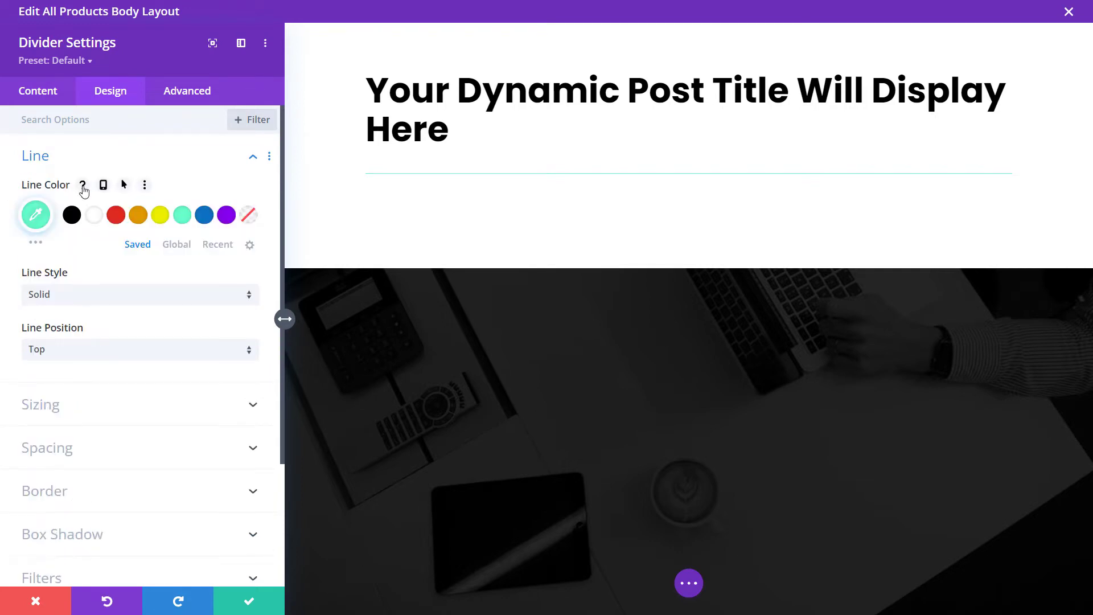
pyautogui.click(54, 405)
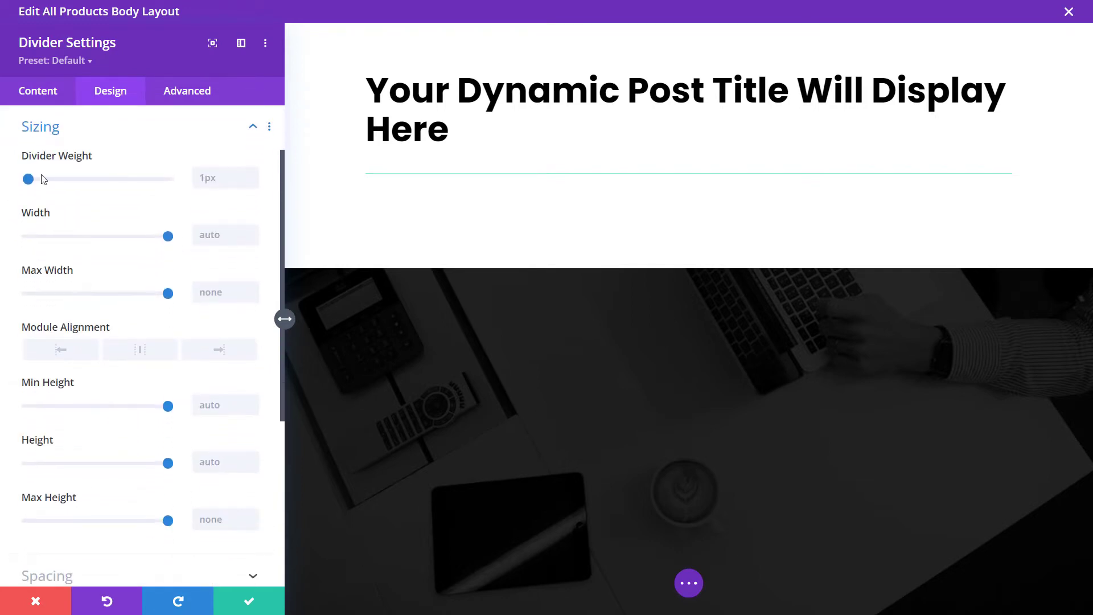
pyautogui.moveTo(28, 180); pyautogui.dragTo(34, 180)
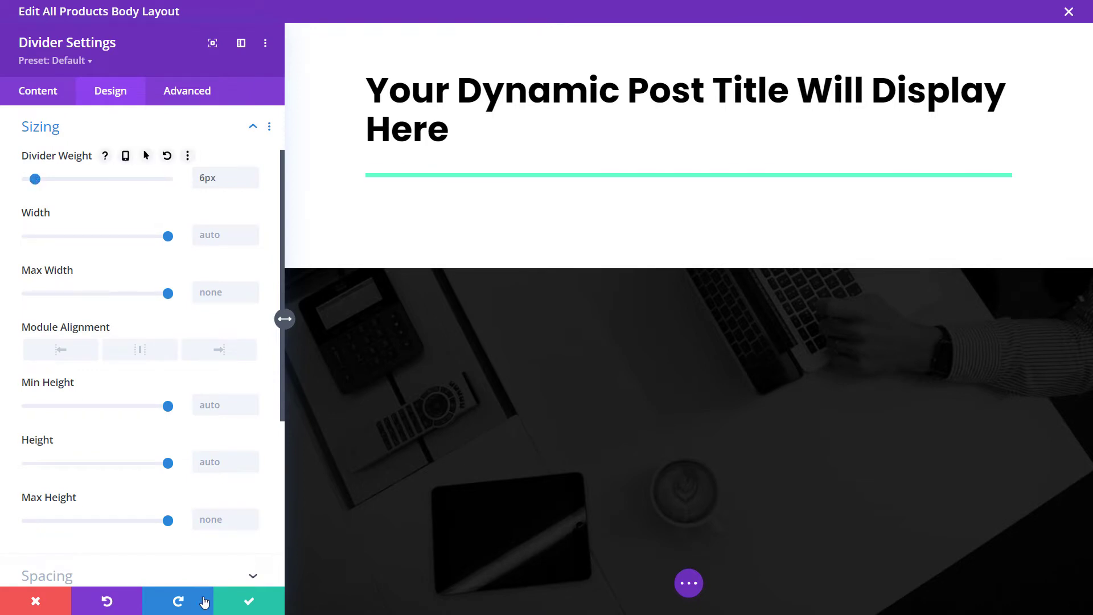
pyautogui.click(230, 601)
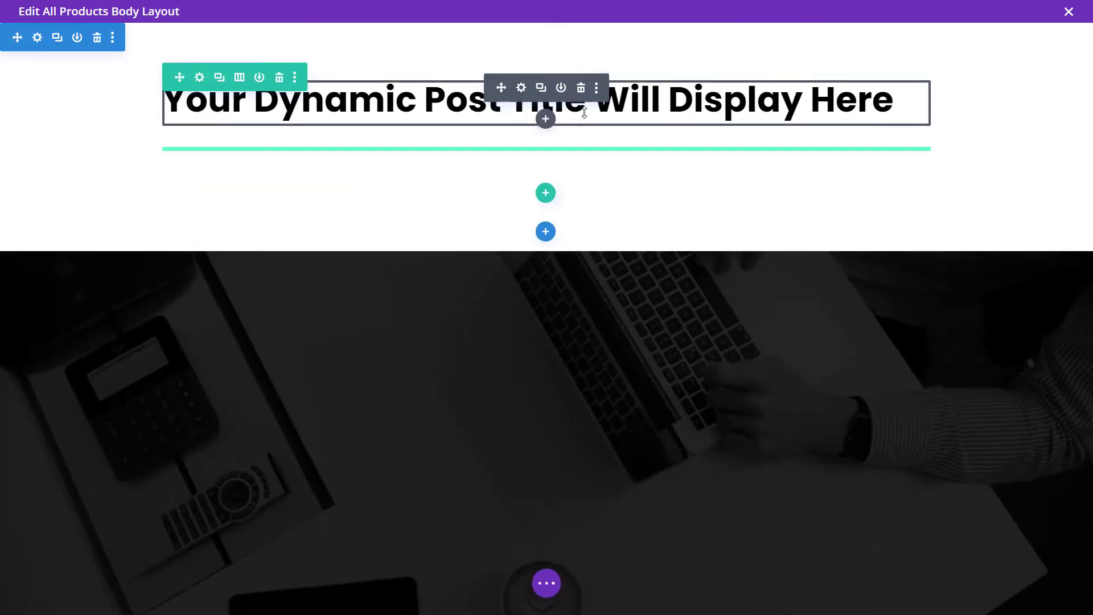
# Add a two-column row, narrow then wide, below the divider and insert a Woo Product Images module in its narrow column
pyautogui.click(546, 194)
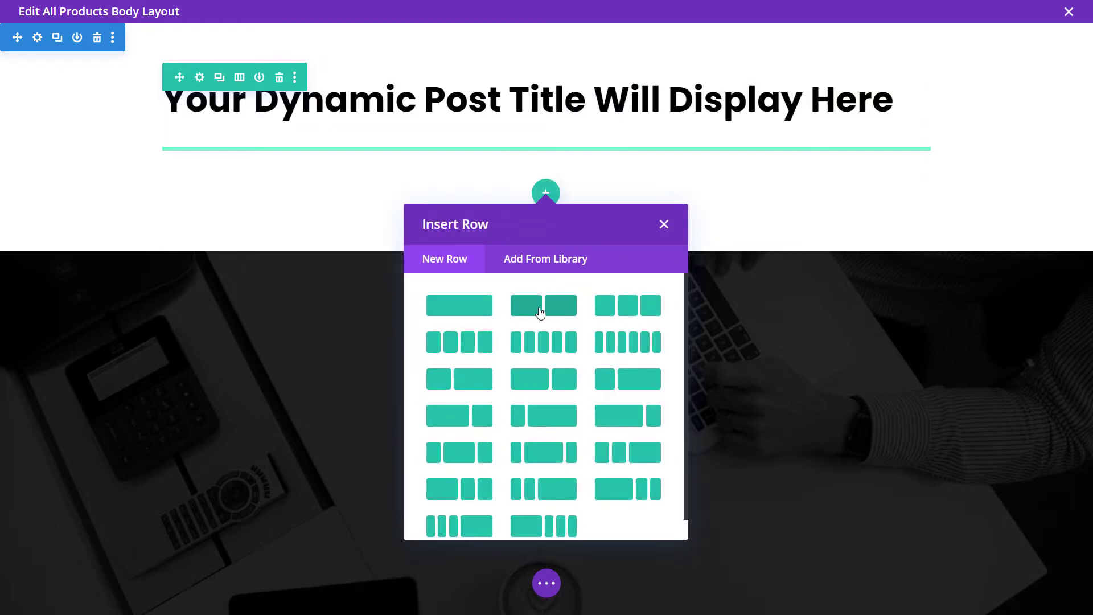
pyautogui.click(460, 382)
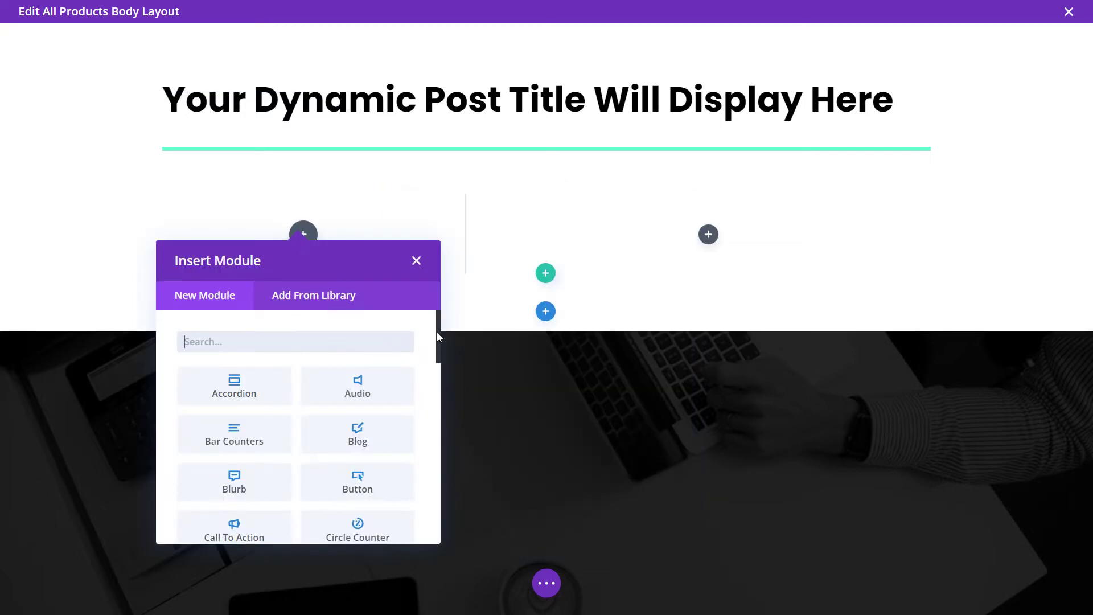
pyautogui.moveTo(439, 333); pyautogui.dragTo(428, 539)
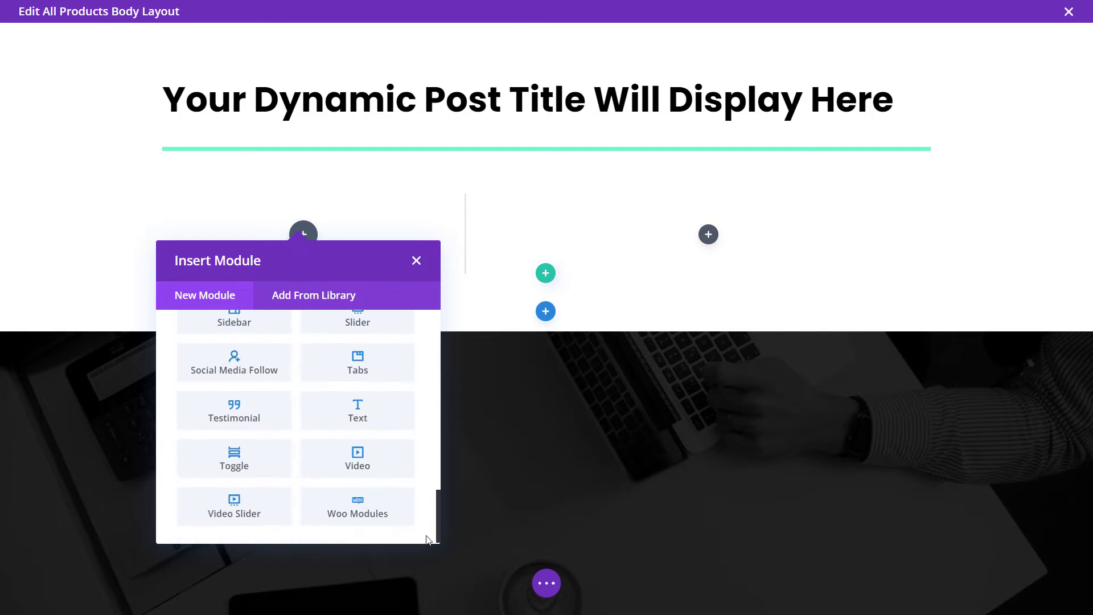
pyautogui.click(368, 512)
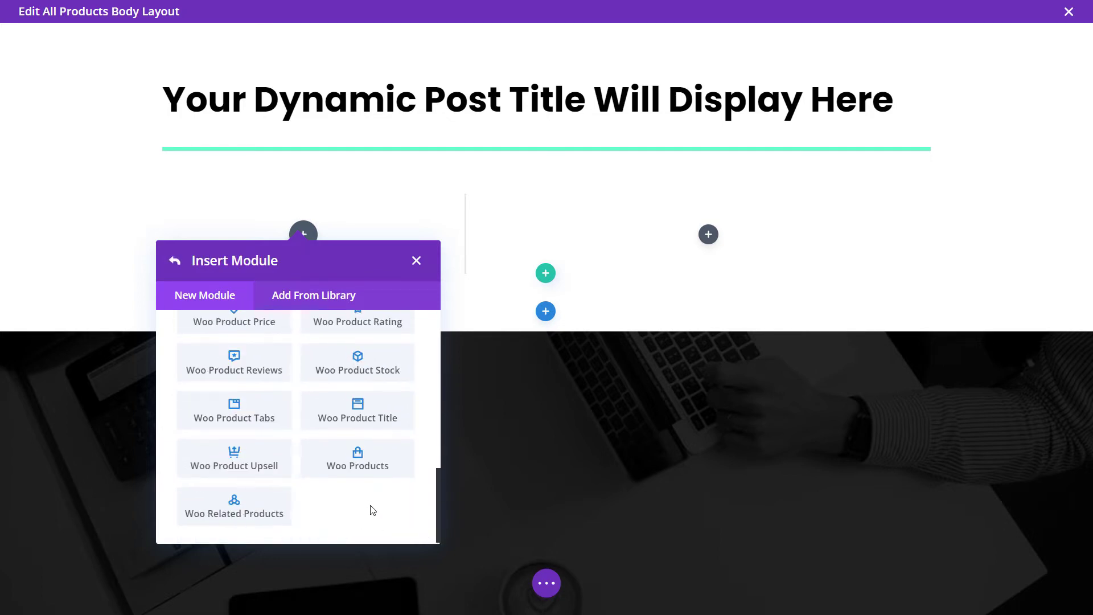
pyautogui.moveTo(436, 496)
pyautogui.mouseDown()
pyautogui.moveTo(440, 340)
pyautogui.moveTo(442, 503)
pyautogui.mouseUp()
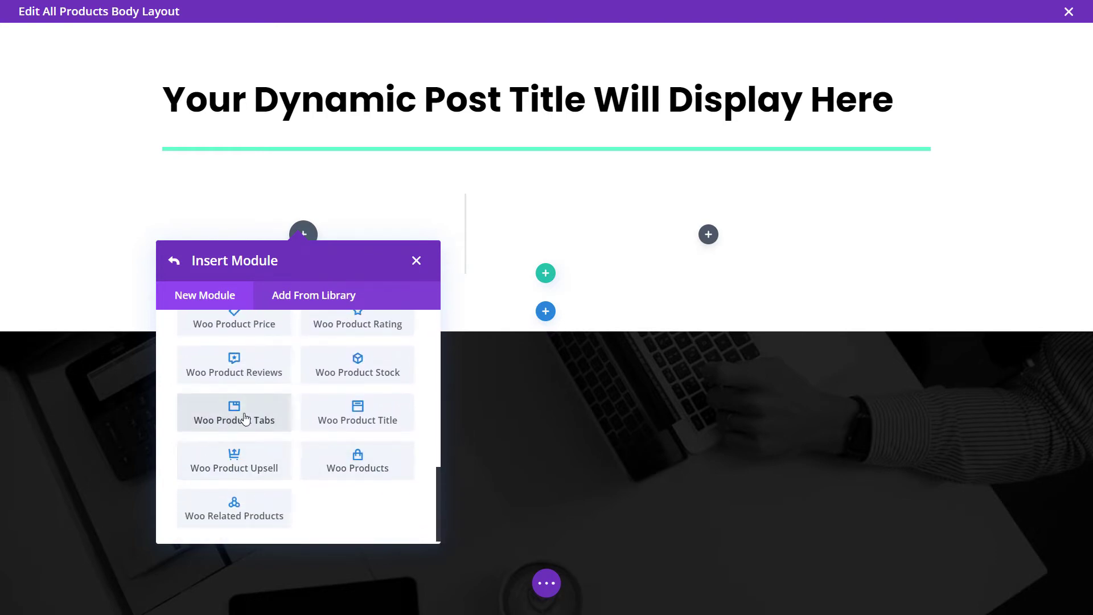
pyautogui.scroll(2, 244, 417)
pyautogui.scroll(5, 245, 419)
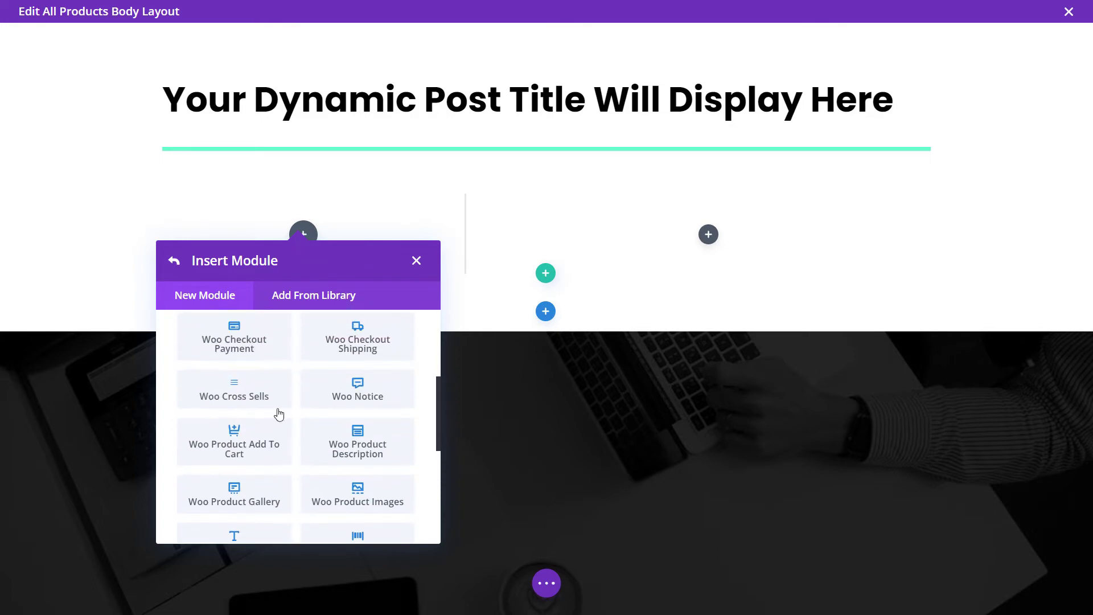
pyautogui.scroll(3, 237, 405)
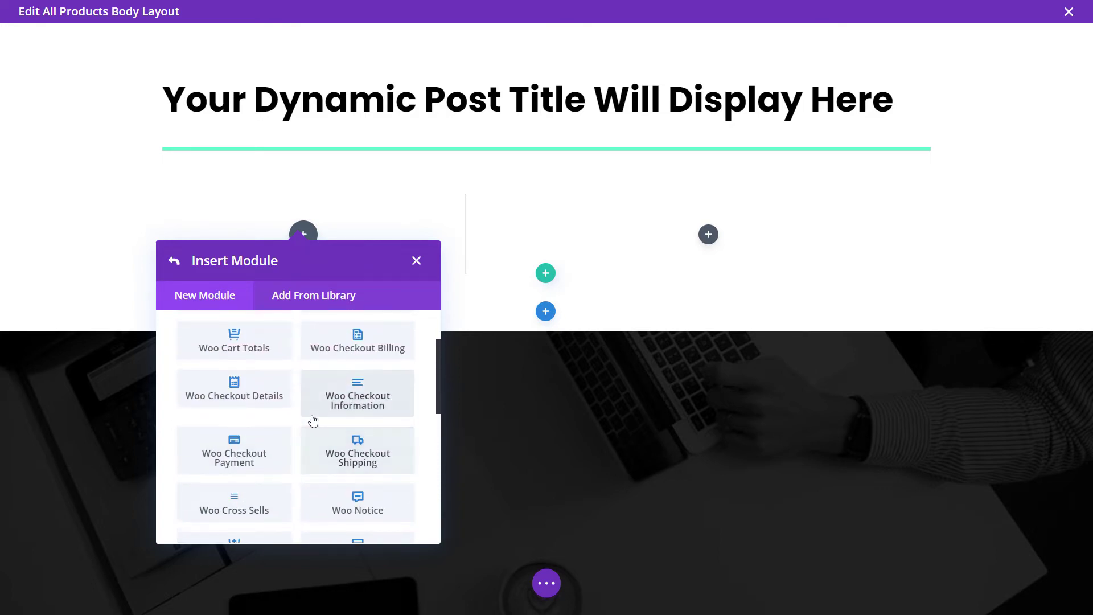
pyautogui.scroll(-4, 313, 420)
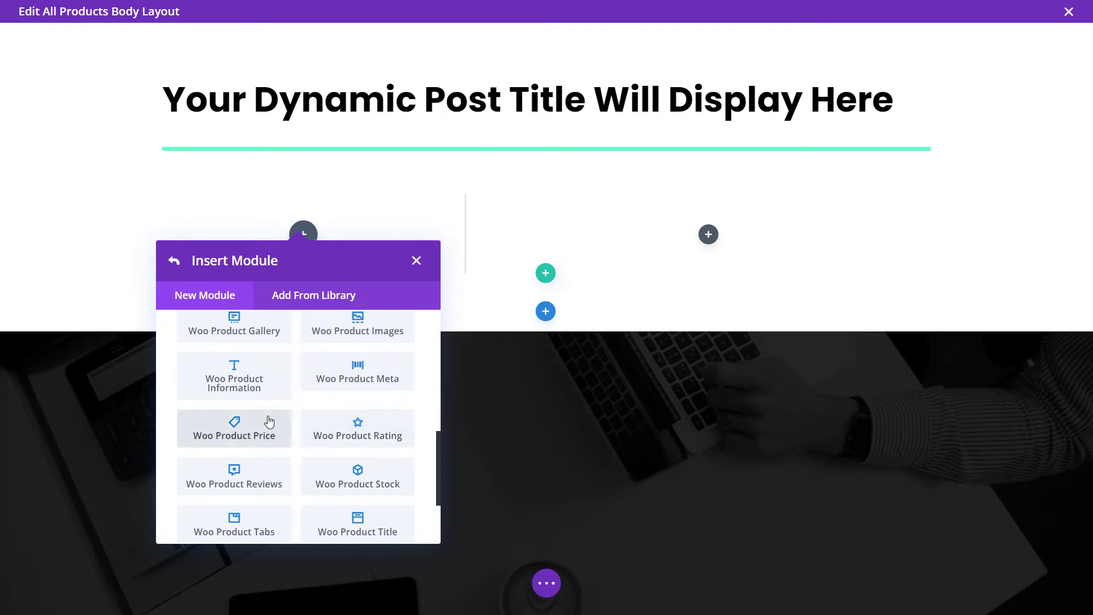
pyautogui.click(326, 343)
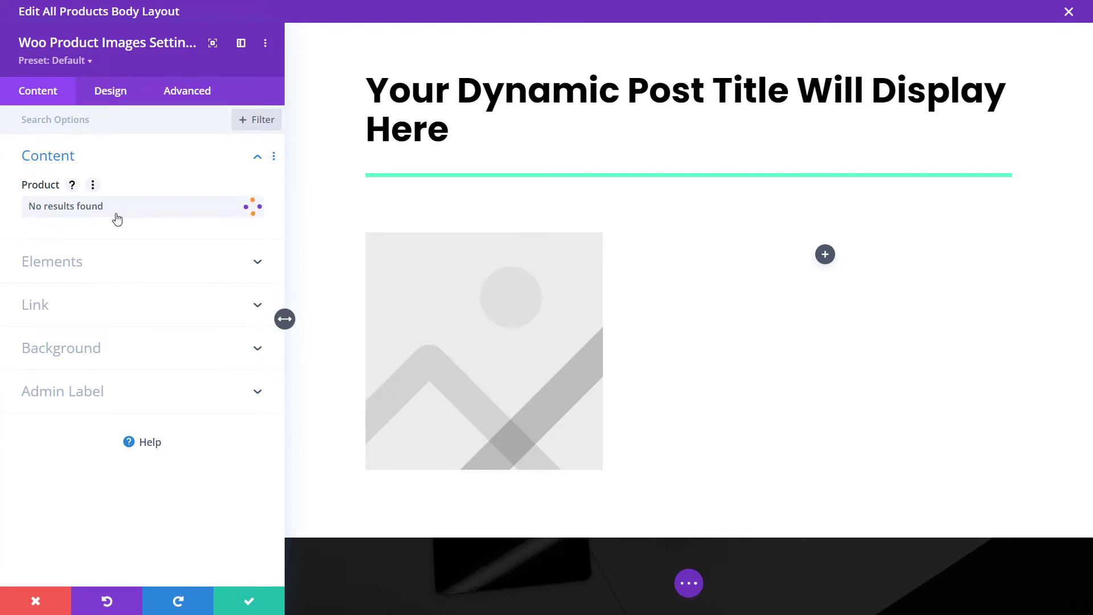
# Review the Woo Product Images module's product source and displayed elements, and save its settings
pyautogui.click(117, 216)
pyautogui.click(100, 247)
pyautogui.click(85, 261)
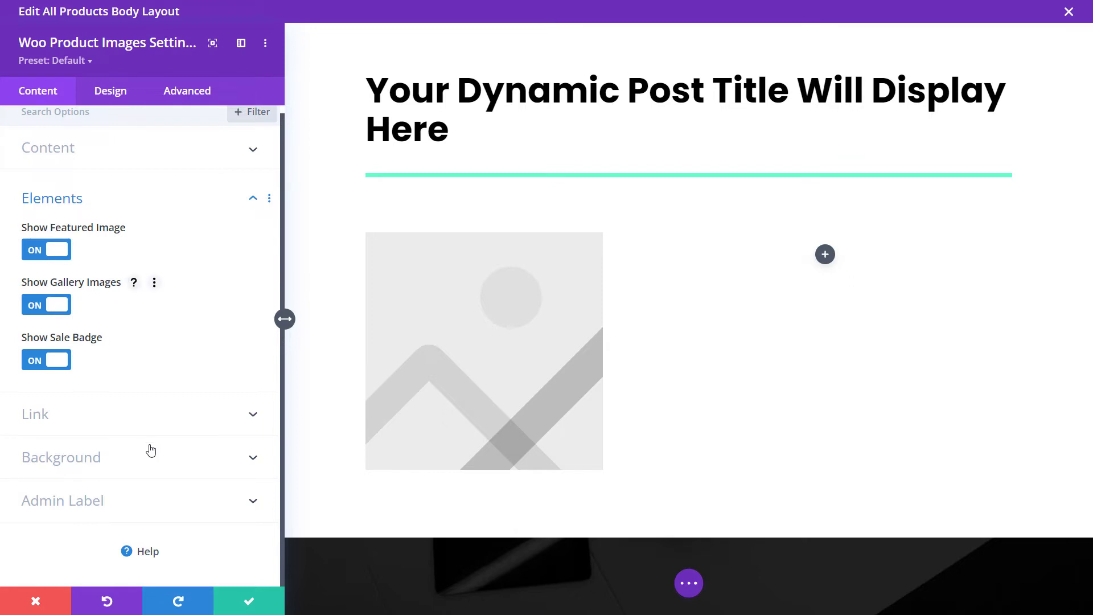
pyautogui.click(251, 602)
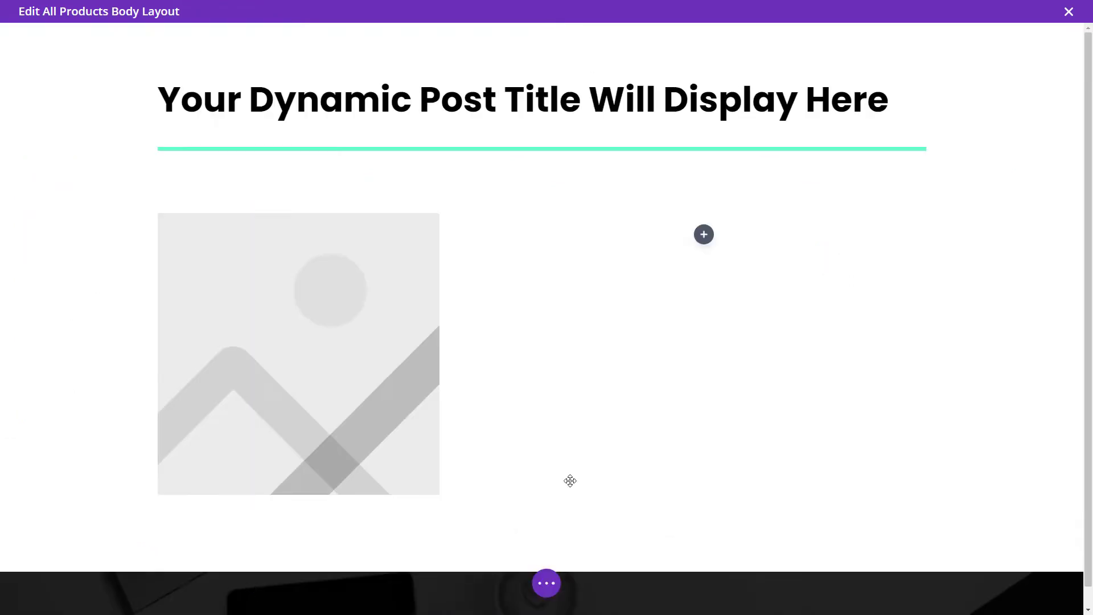
pyautogui.click(704, 236)
pyautogui.moveTo(849, 346); pyautogui.dragTo(852, 541)
pyautogui.click(769, 515)
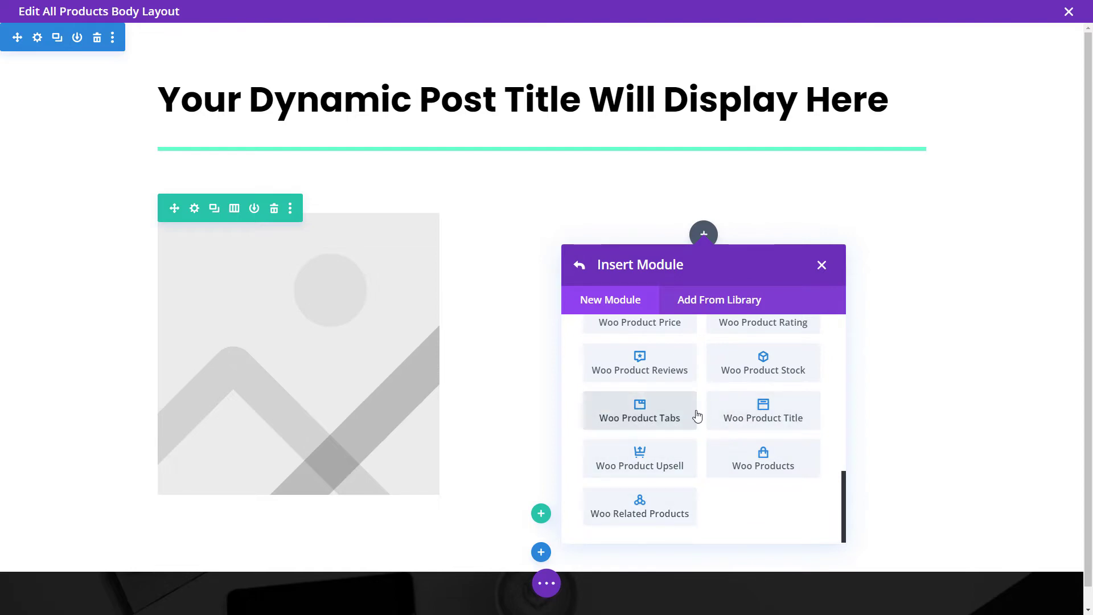
pyautogui.click(822, 265)
# Delete the dynamic title Text module and replace it with a Woo Product Title module above the divider
pyautogui.moveTo(505, 92)
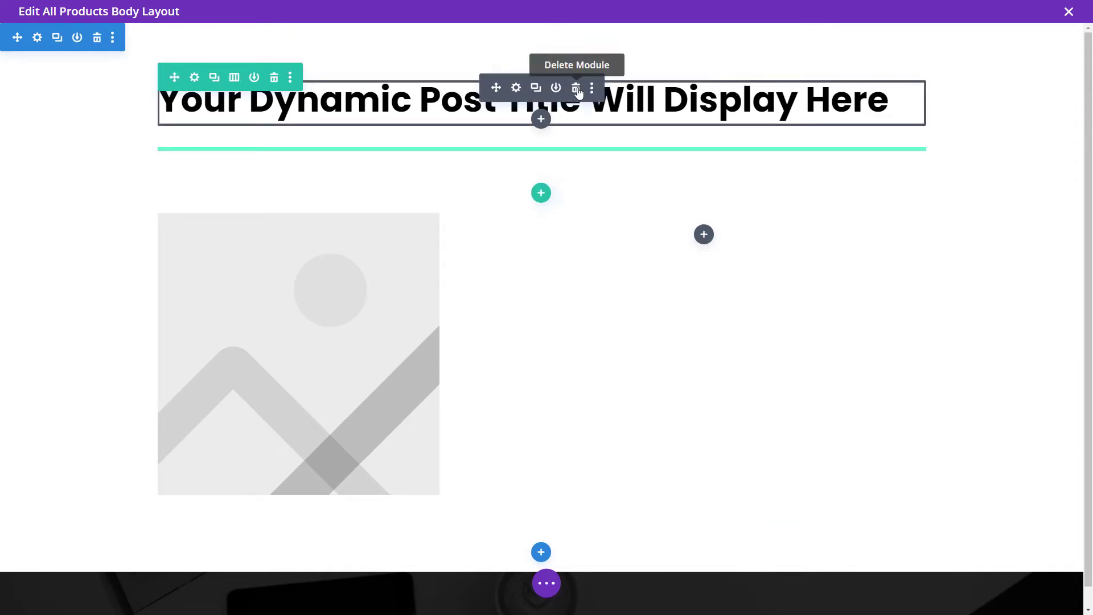
pyautogui.click(576, 90)
pyautogui.click(547, 119)
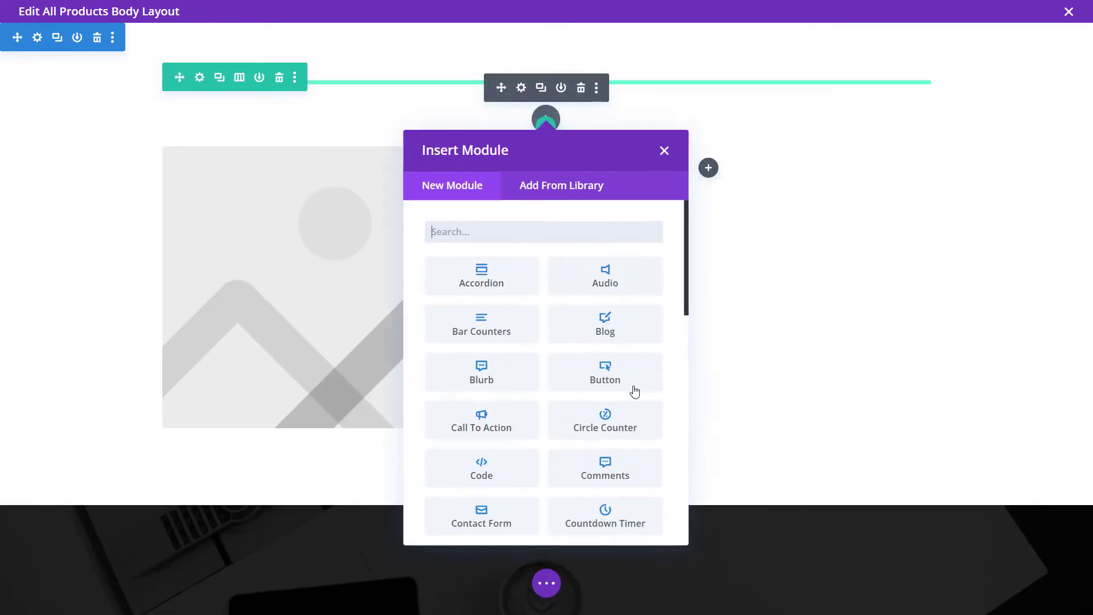
pyautogui.scroll(-10, 603, 478)
pyautogui.click(607, 513)
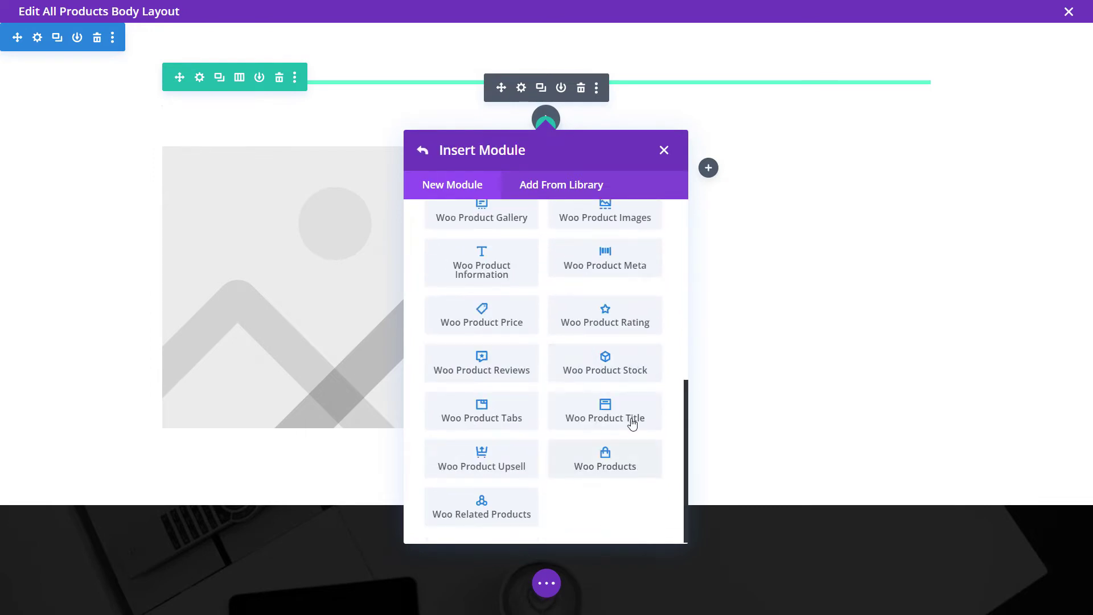
pyautogui.click(627, 398)
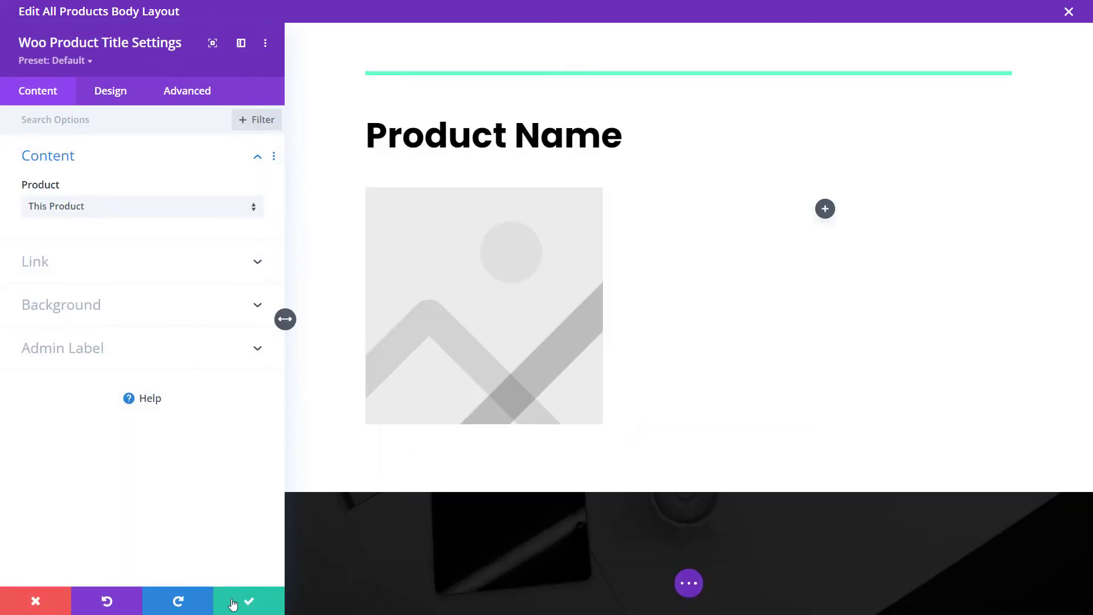
pyautogui.click(233, 604)
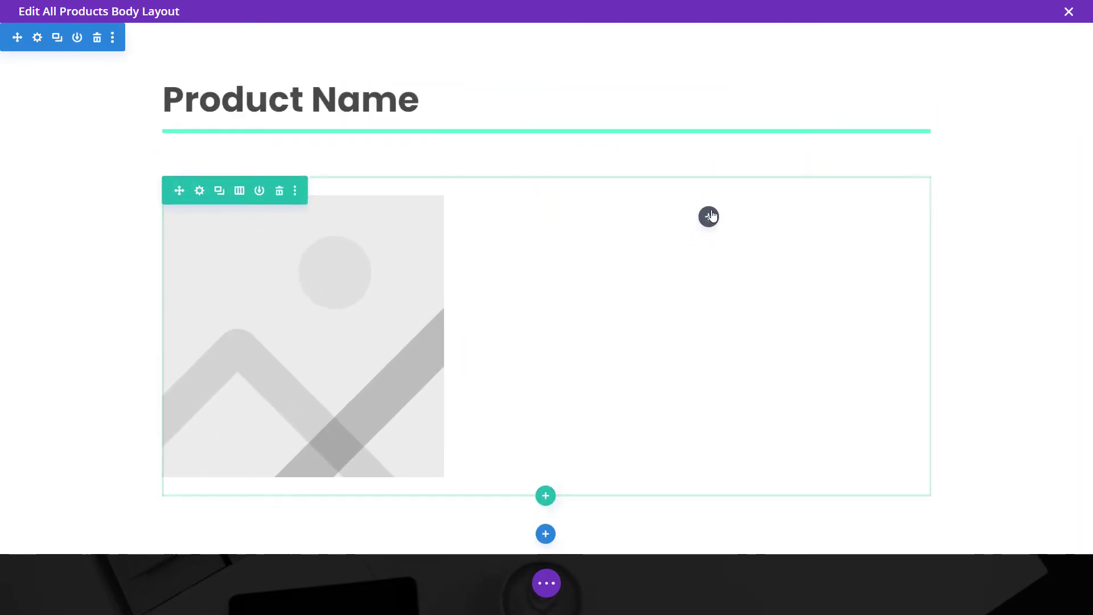
# Insert a Woo Product Information module in the wide column beside the product image
pyautogui.click(704, 228)
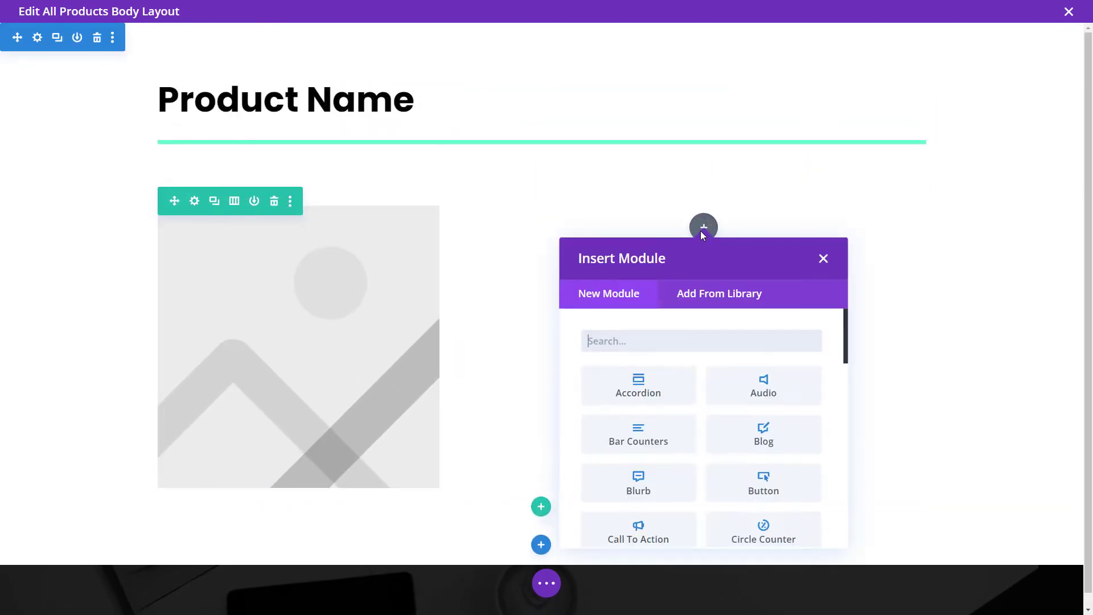
pyautogui.scroll(-15, 748, 426)
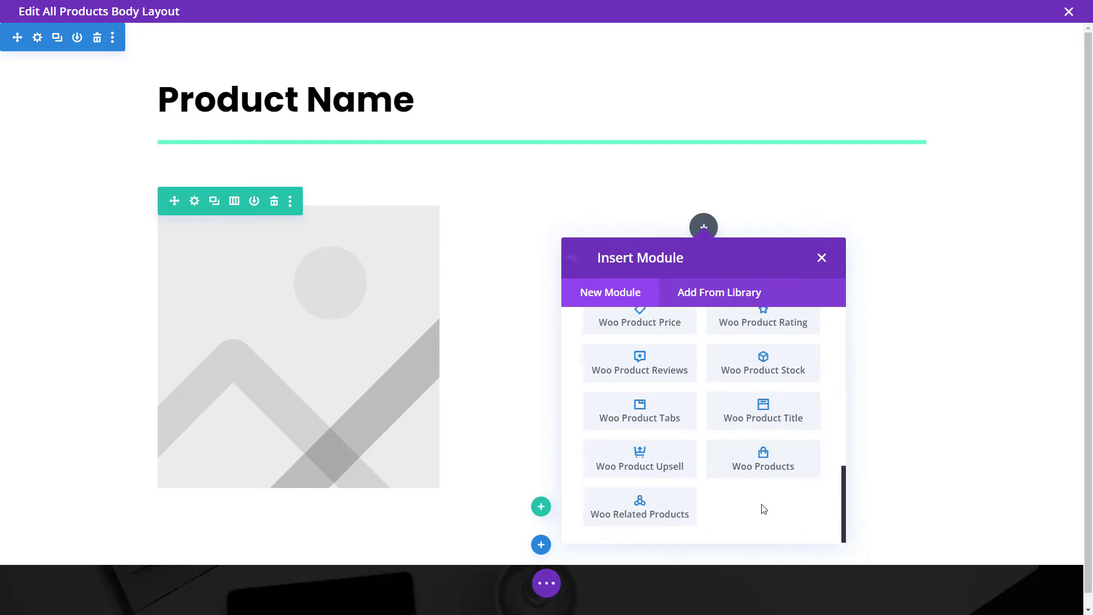
pyautogui.scroll(3, 617, 427)
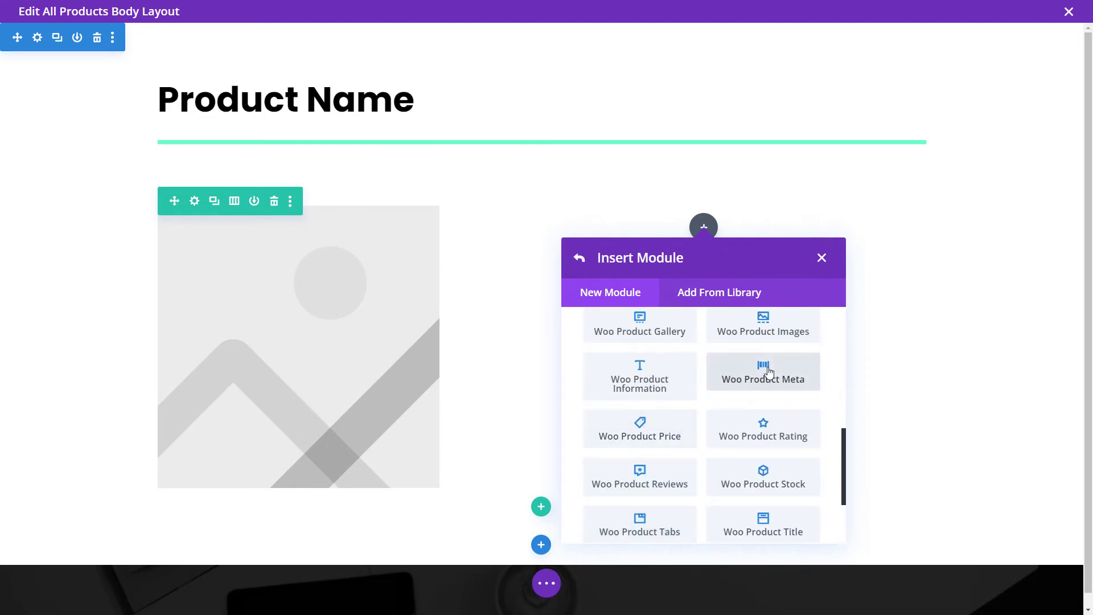
pyautogui.click(671, 380)
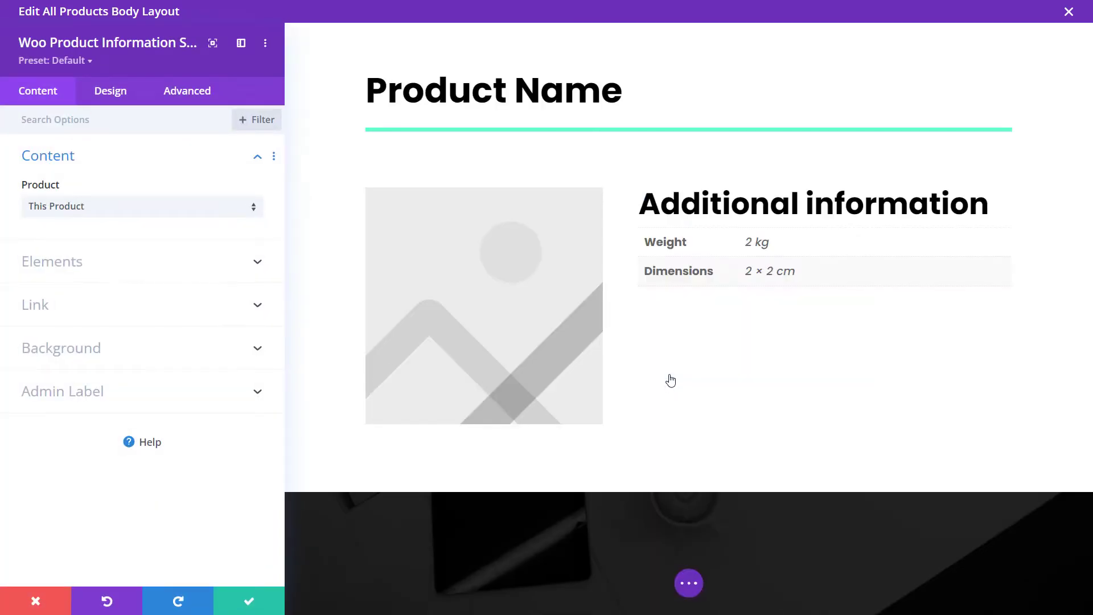
# Review the Woo Product Information module's product source and title element, and save its settings
pyautogui.click(92, 206)
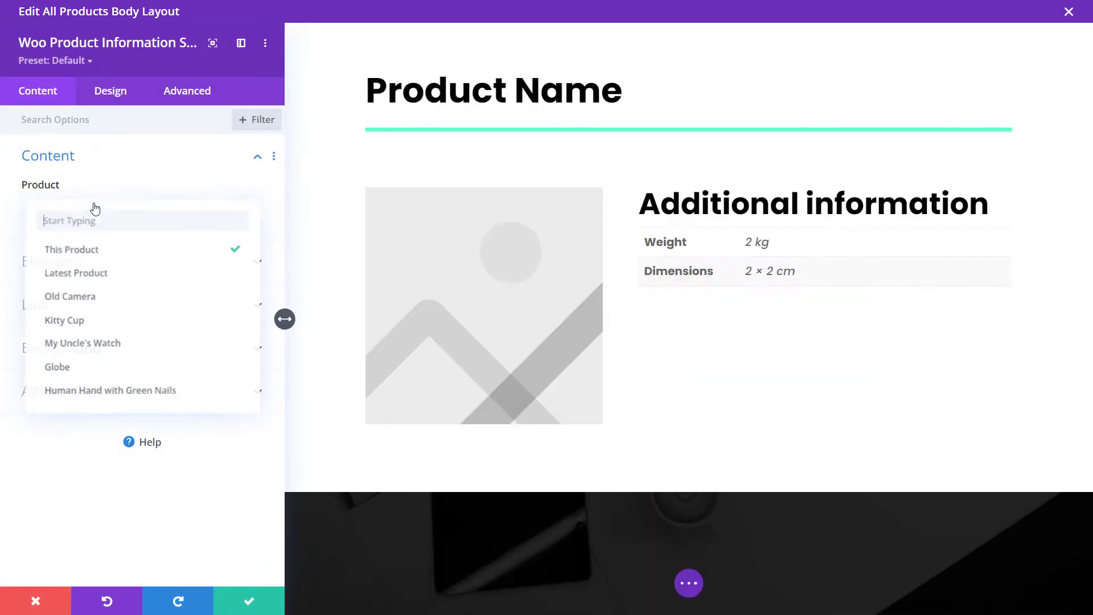
pyautogui.click(69, 247)
pyautogui.click(74, 260)
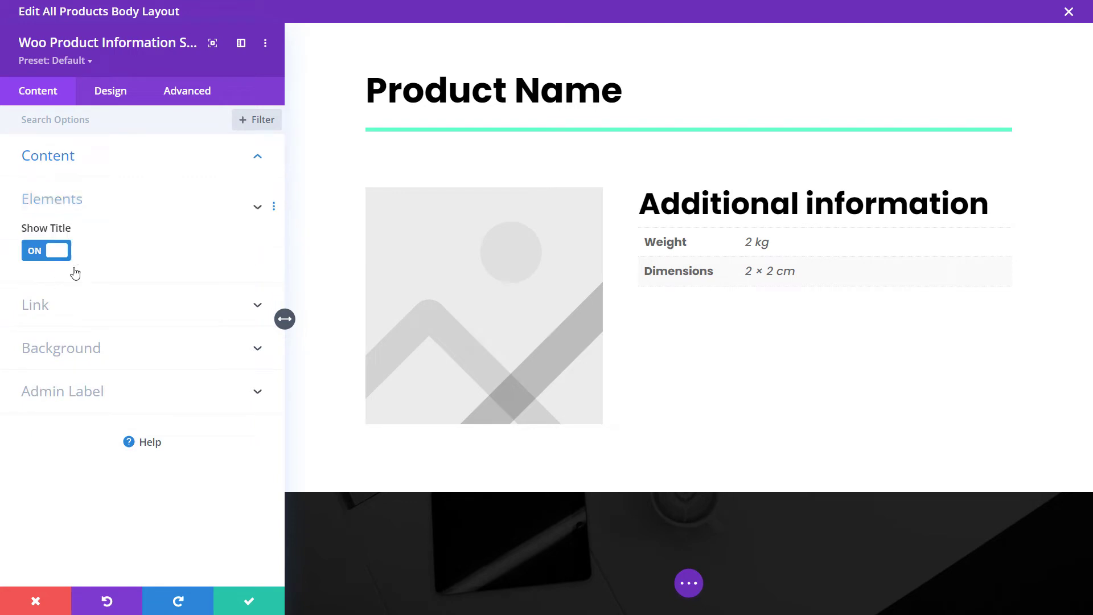
pyautogui.click(231, 608)
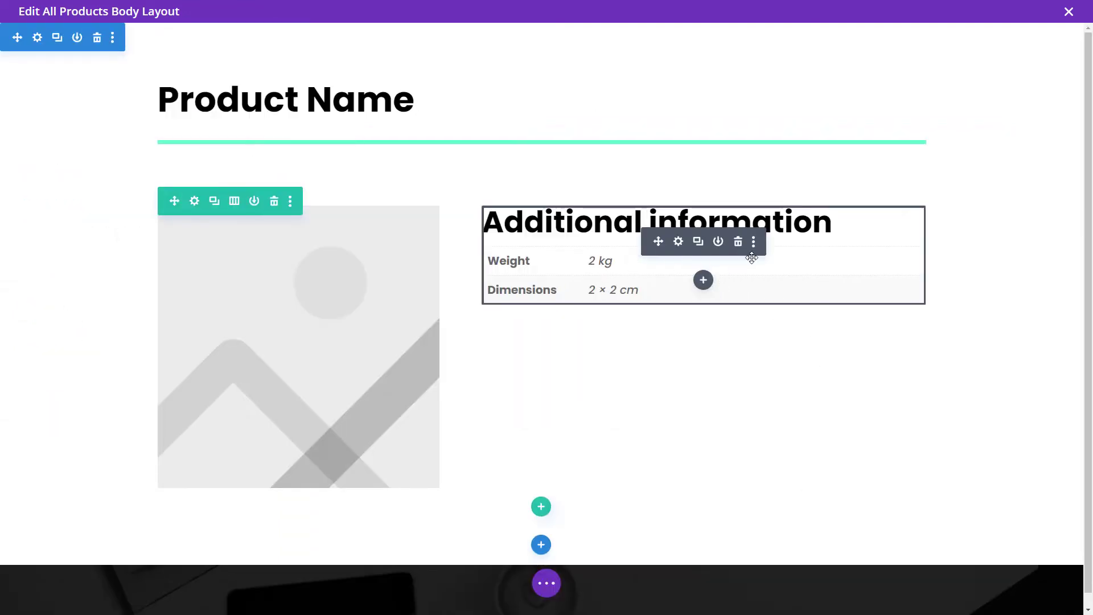
# Replace the Woo Product Information module with a Woo Product Description module for This Product, keeping Short Description, and save it
pyautogui.click(738, 248)
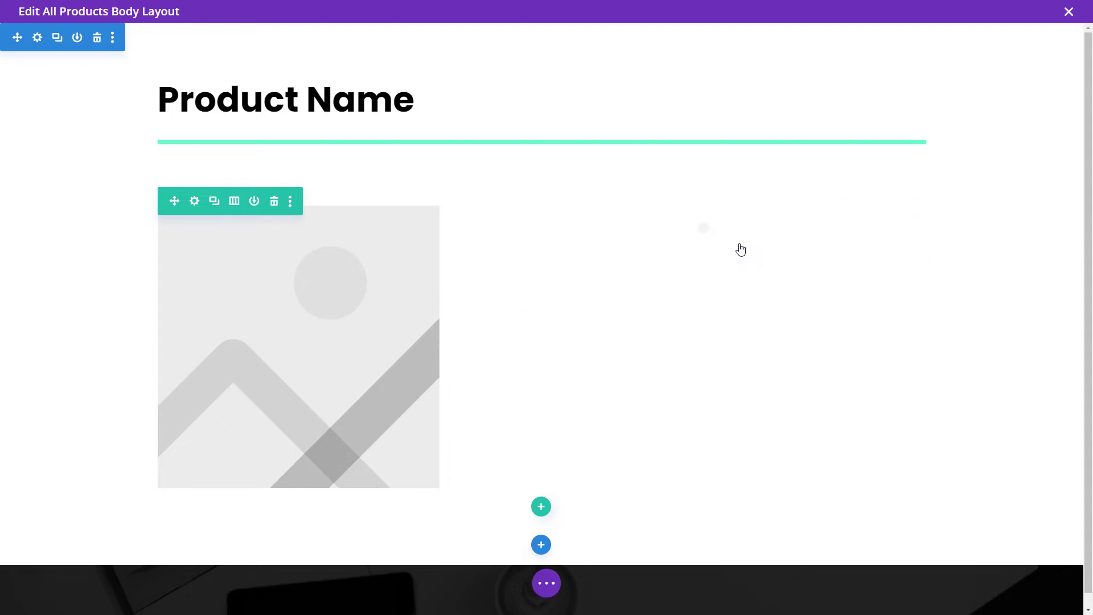
pyautogui.click(703, 227)
pyautogui.scroll(-15, 734, 515)
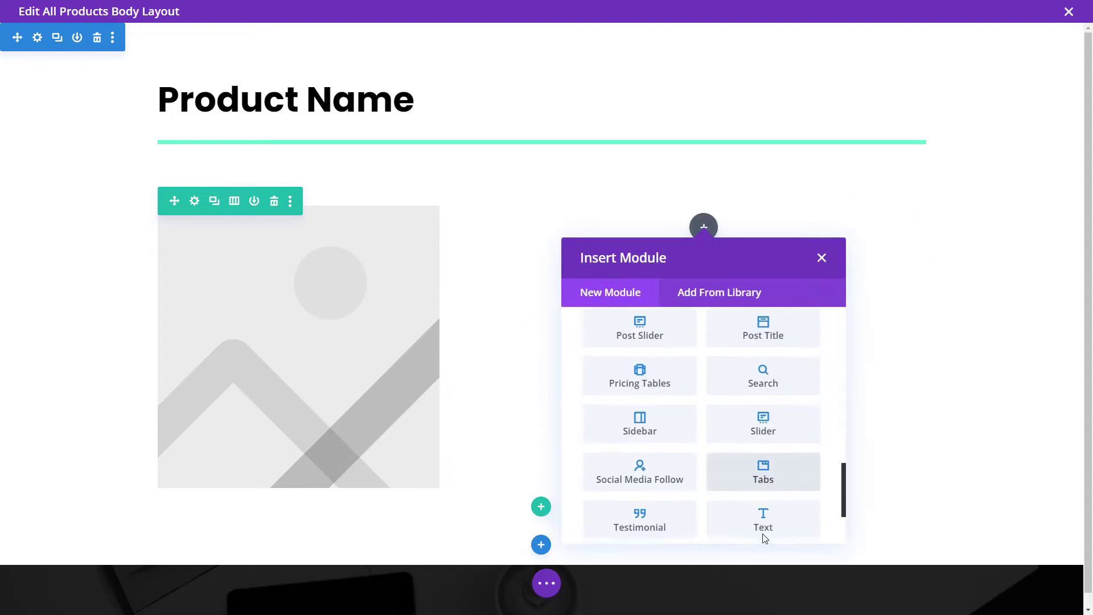
pyautogui.scroll(3, 742, 441)
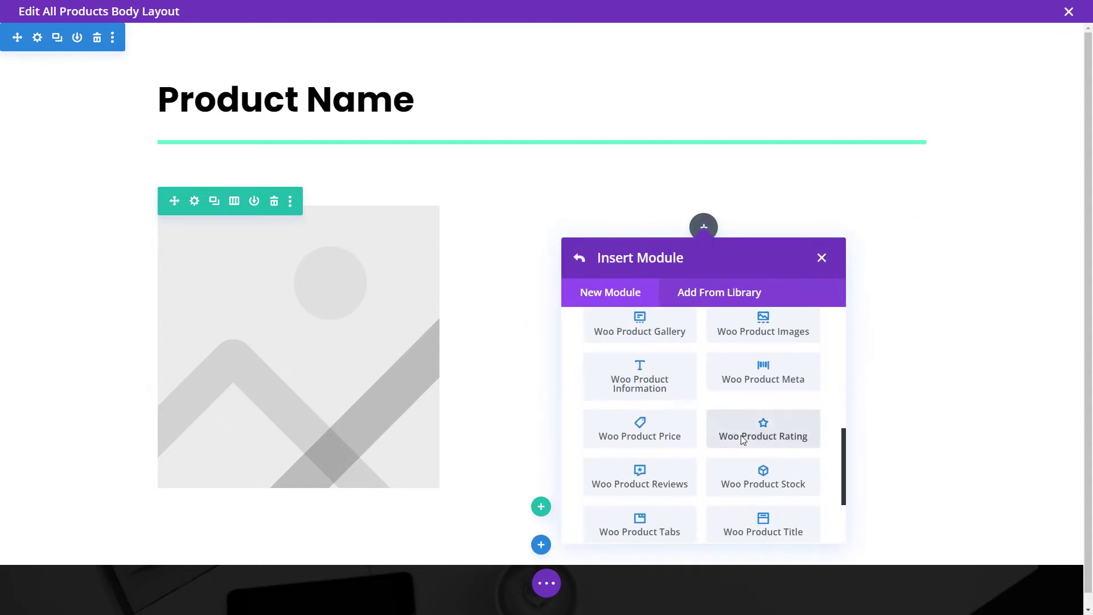
pyautogui.click(794, 327)
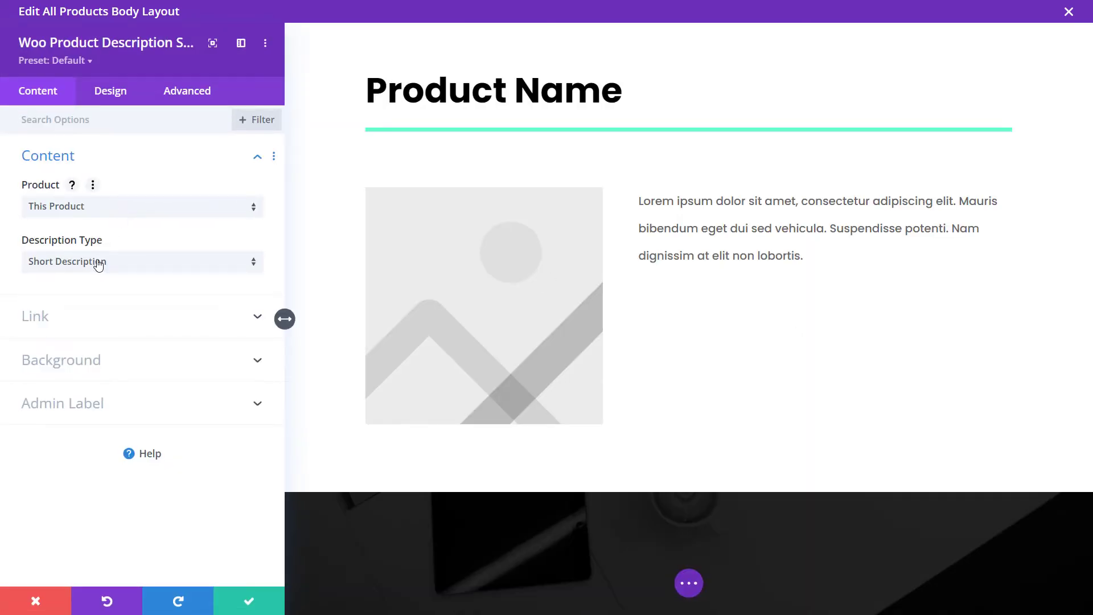
pyautogui.click(181, 268)
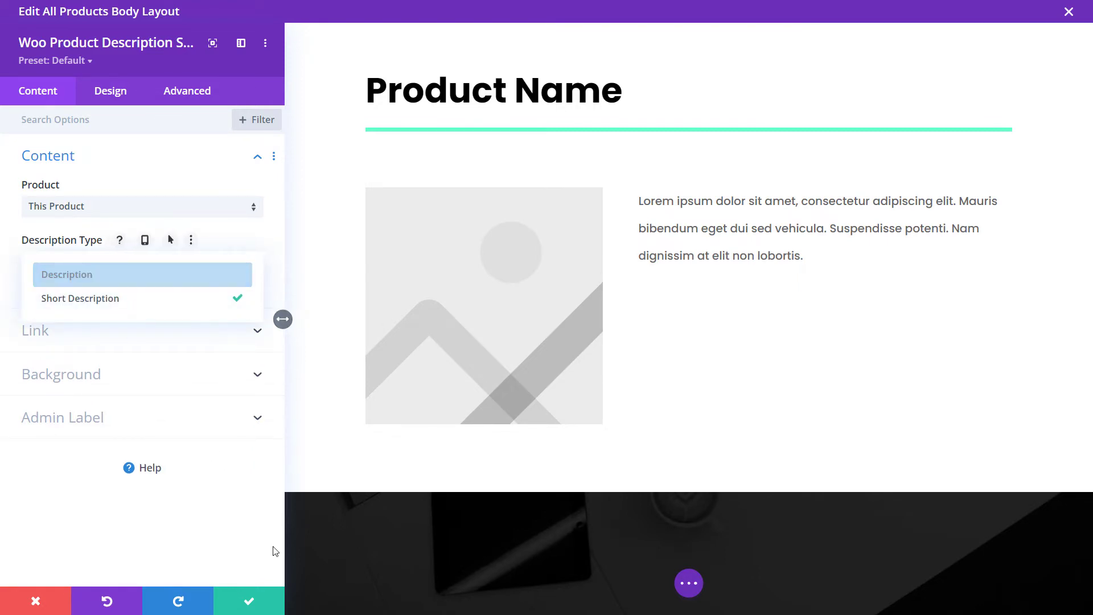
pyautogui.click(228, 604)
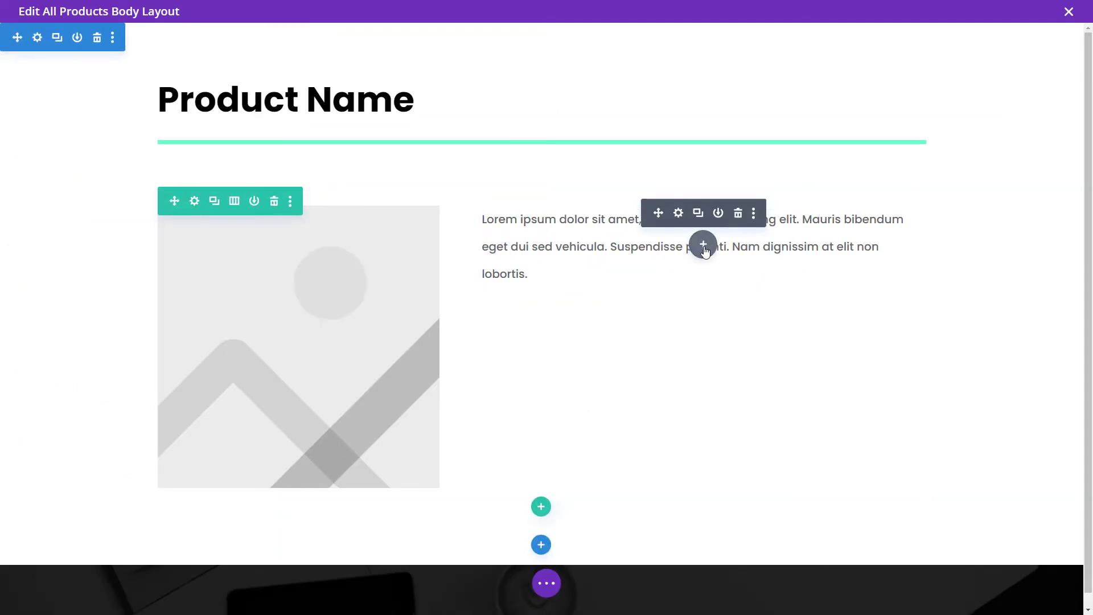
# Insert a Woo Product Add To Cart module below the product description
pyautogui.click(704, 245)
pyautogui.scroll(-3, 724, 425)
pyautogui.scroll(-4, 734, 434)
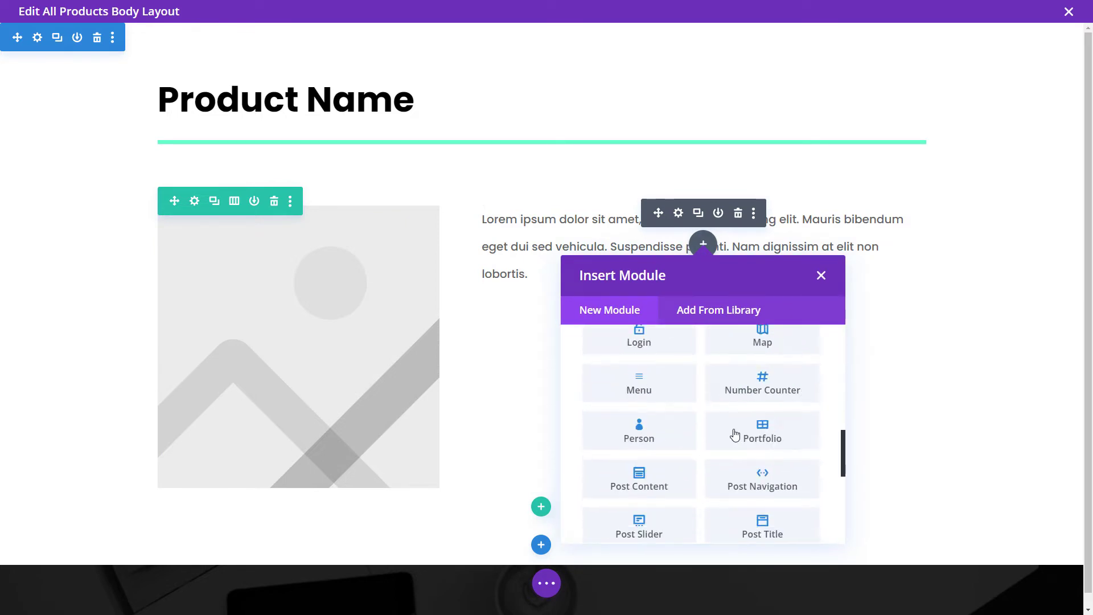
pyautogui.scroll(-6, 739, 456)
pyautogui.click(763, 521)
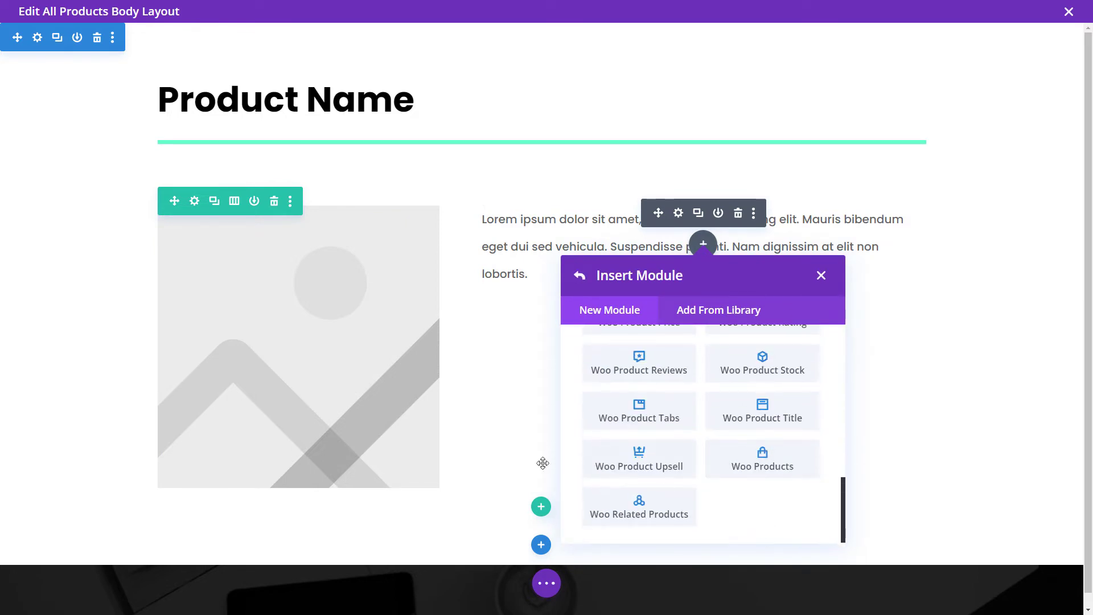
pyautogui.scroll(3, 751, 420)
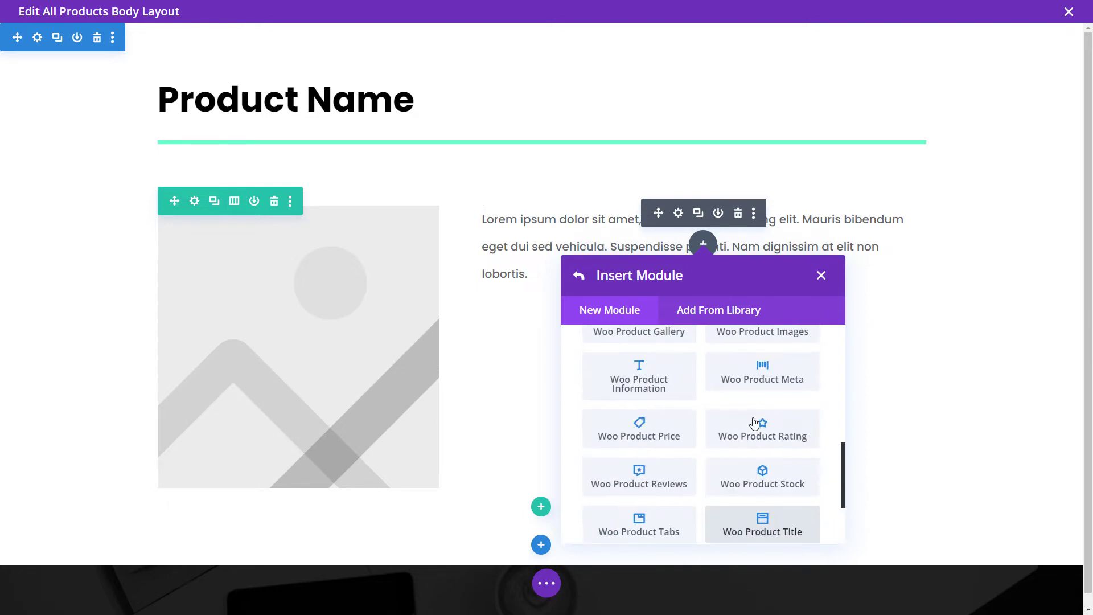
pyautogui.scroll(2, 754, 423)
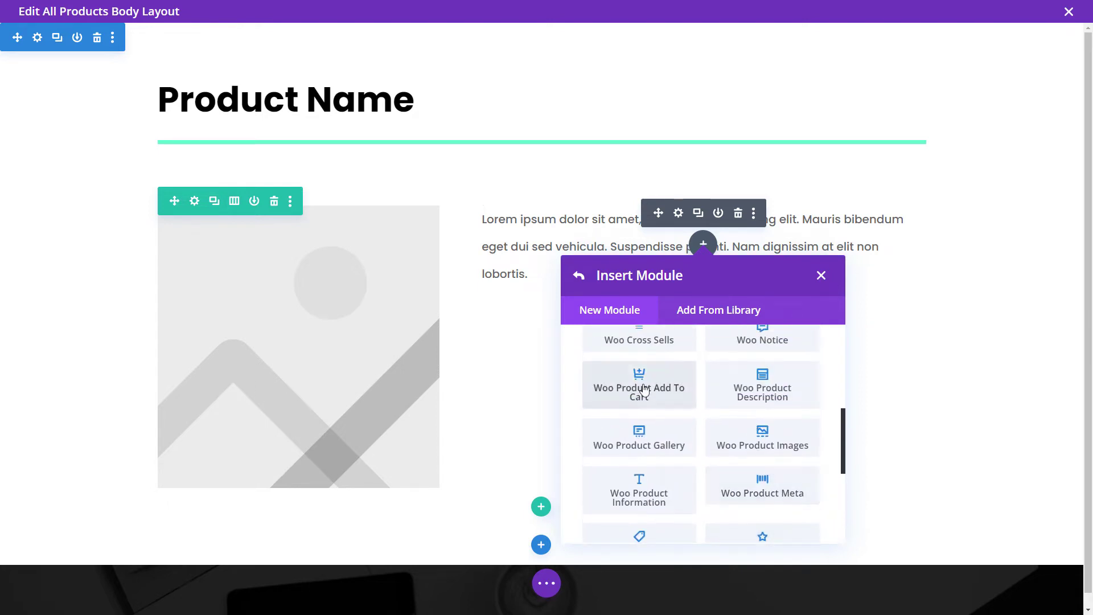
pyautogui.click(643, 390)
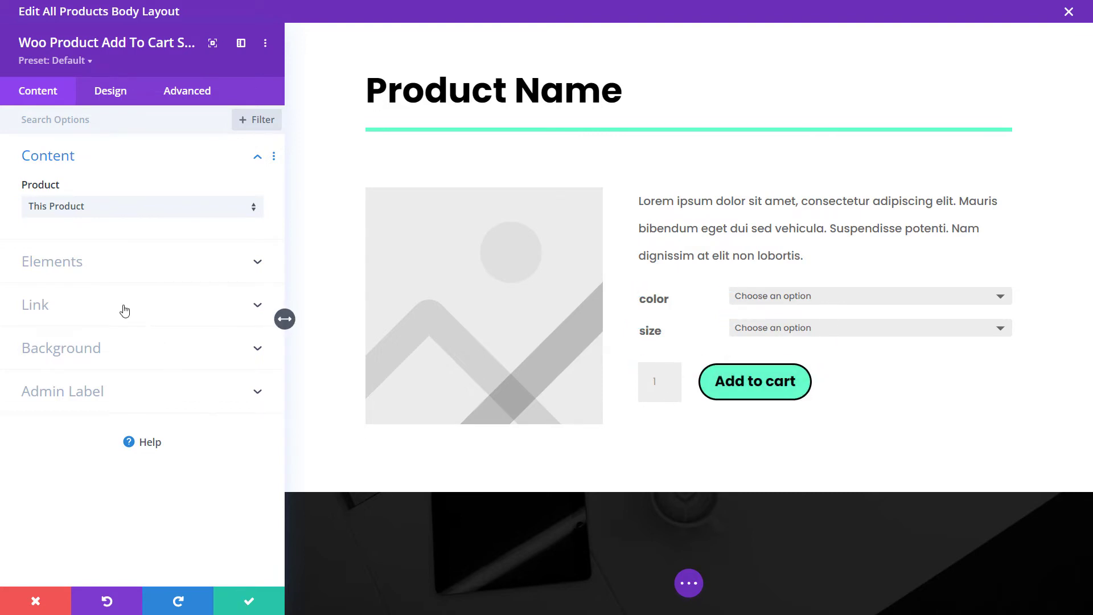
# Try switching the Add To Cart module's Show Quantity Field and Show Stock options off, restoring each one
pyautogui.click(97, 276)
pyautogui.click(44, 260)
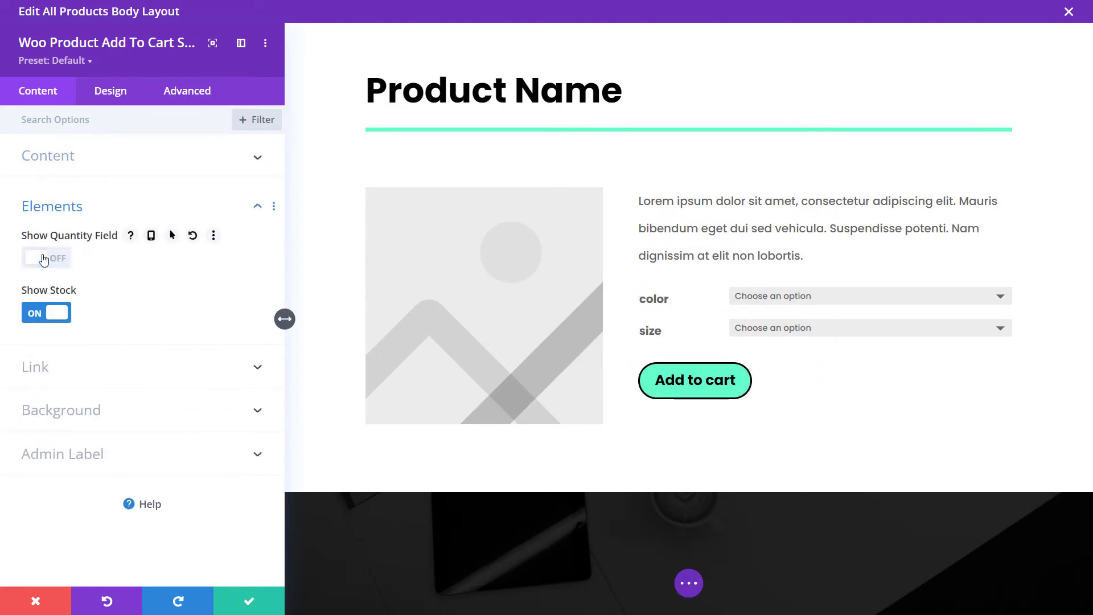
pyautogui.click(44, 260)
pyautogui.click(57, 318)
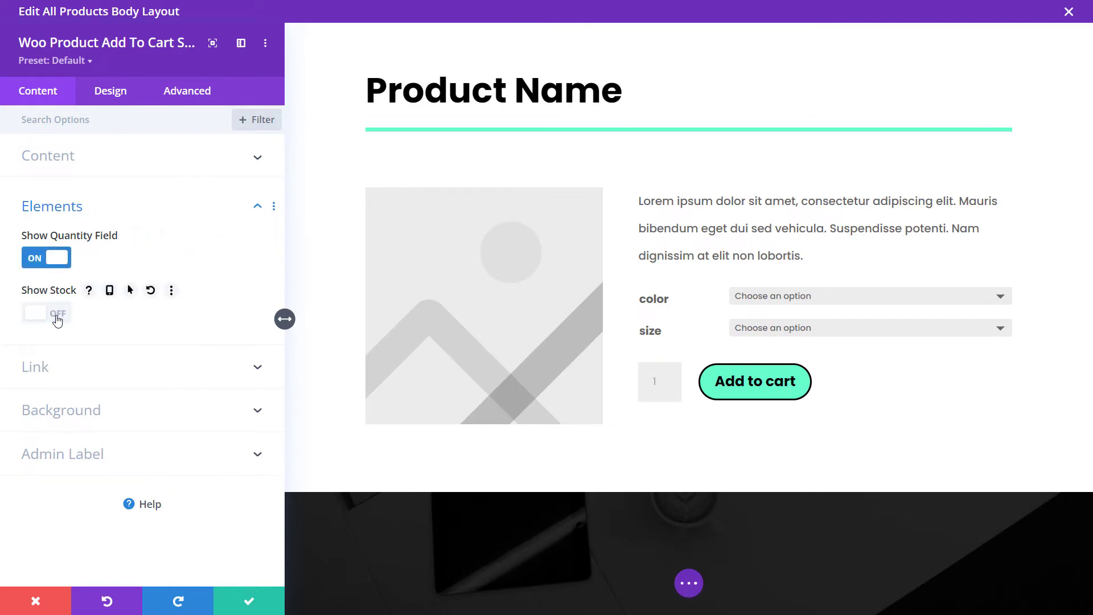
pyautogui.click(58, 319)
# Save the Add To Cart module with This Product as its source, and add a Woo Product Meta module beneath it
pyautogui.click(63, 158)
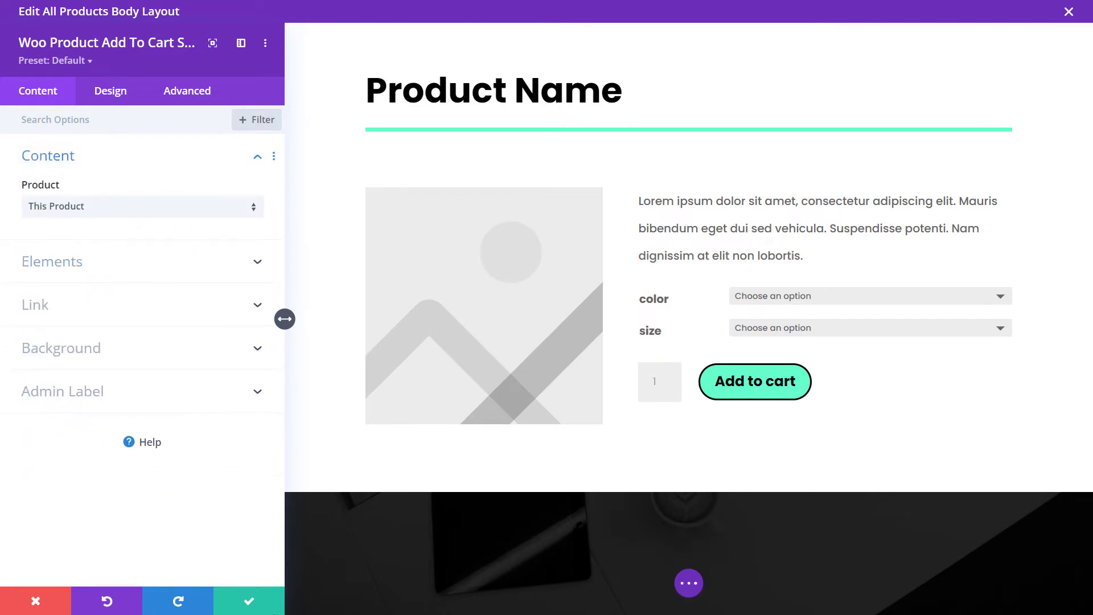
pyautogui.click(260, 603)
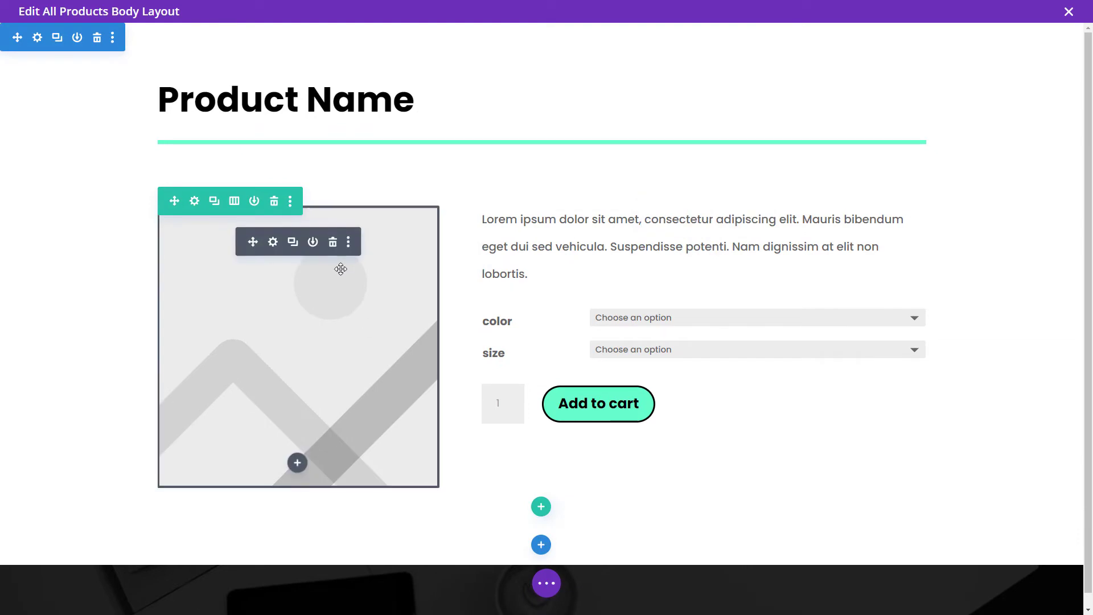
pyautogui.scroll(-1, 619, 466)
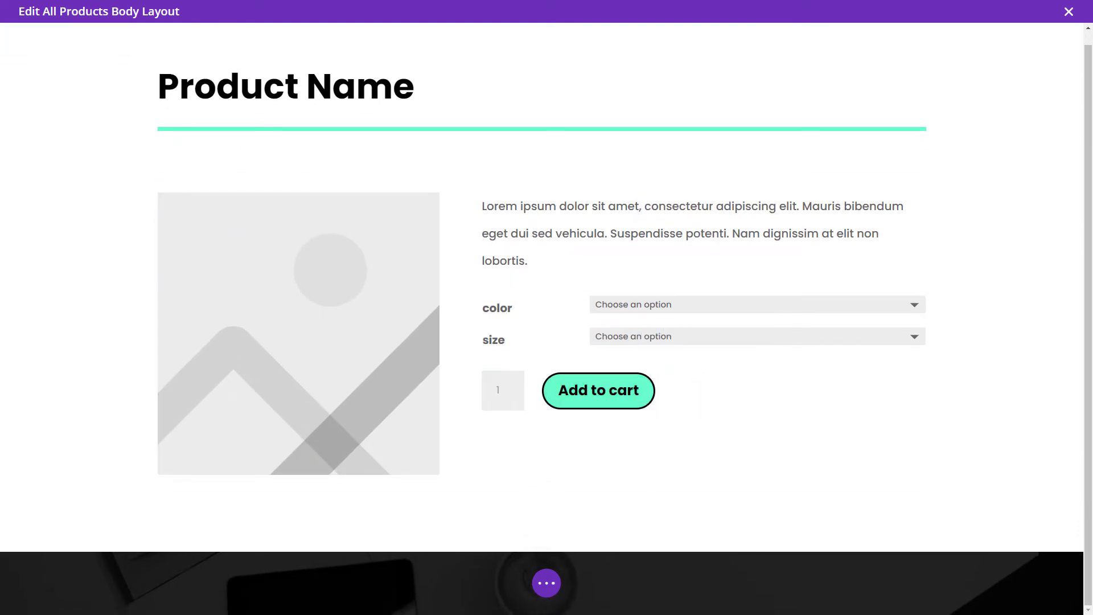
pyautogui.click(702, 386)
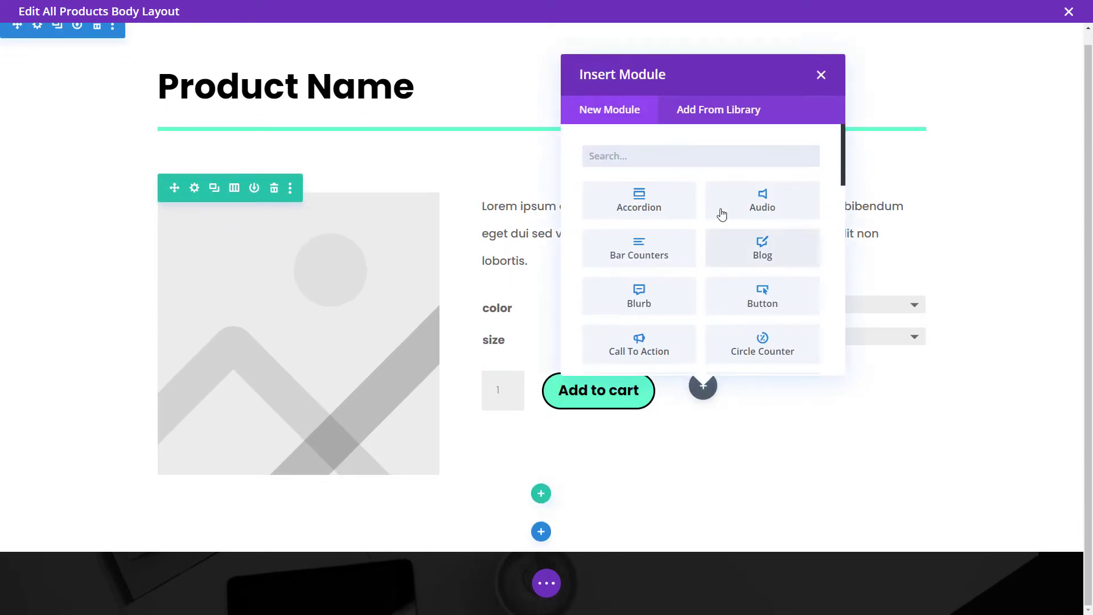
pyautogui.scroll(-8, 715, 245)
pyautogui.scroll(-3, 765, 357)
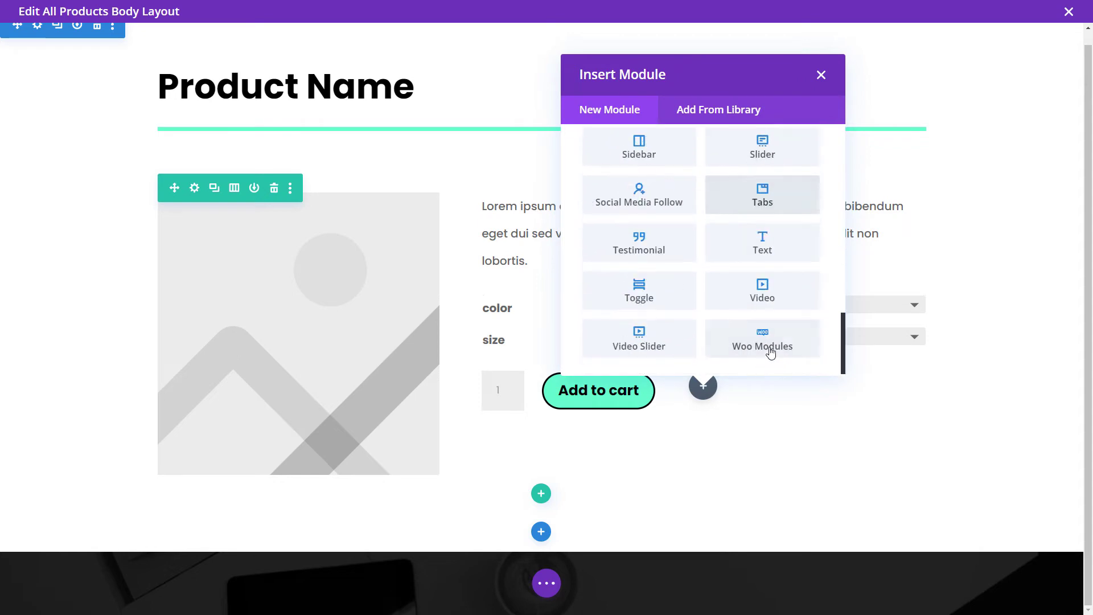
pyautogui.click(771, 349)
pyautogui.scroll(5, 729, 310)
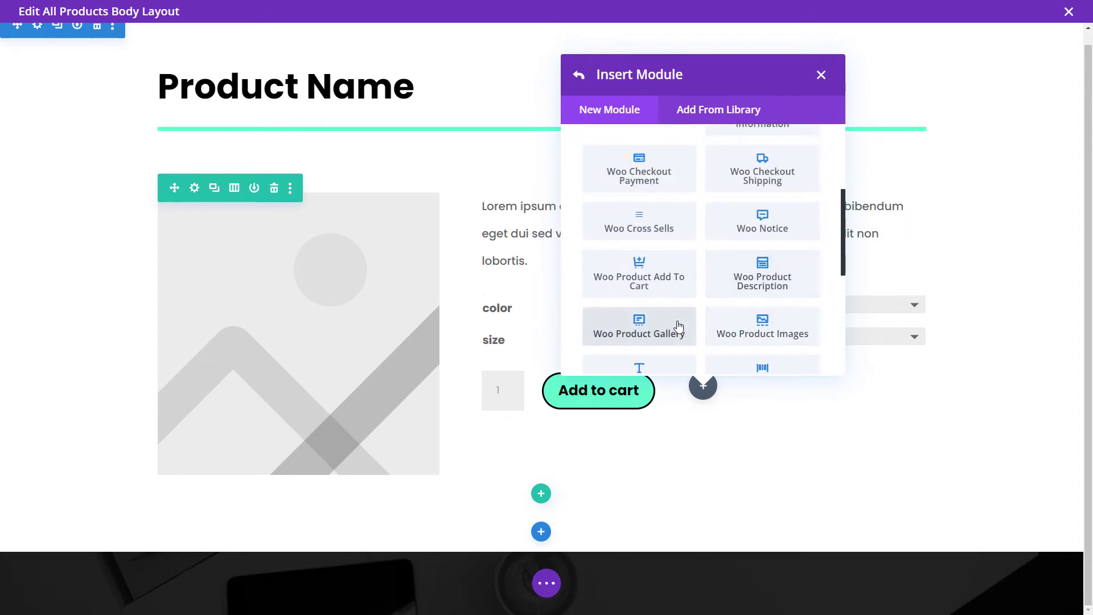
pyautogui.scroll(-1, 681, 324)
pyautogui.click(734, 325)
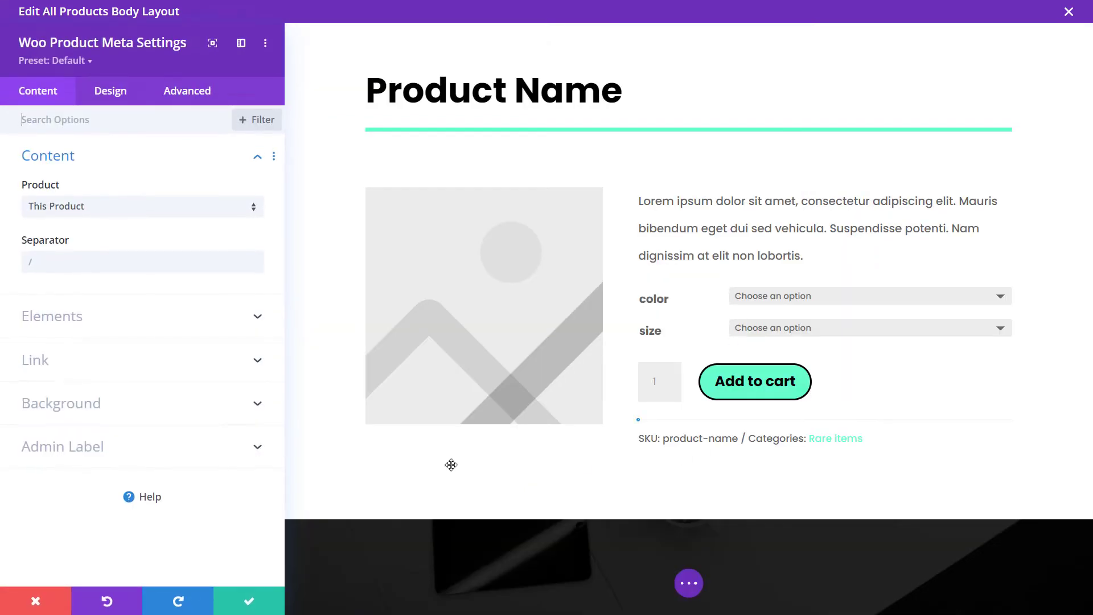
pyautogui.click(264, 594)
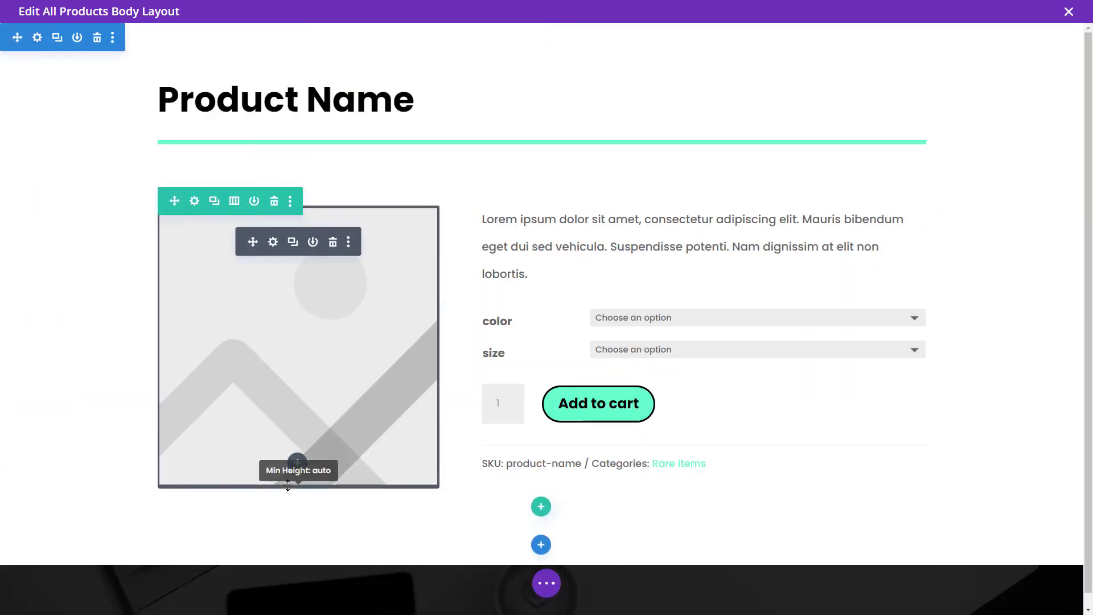
# Open the selection of Woo modules for inserting another module below the product image
pyautogui.click(297, 463)
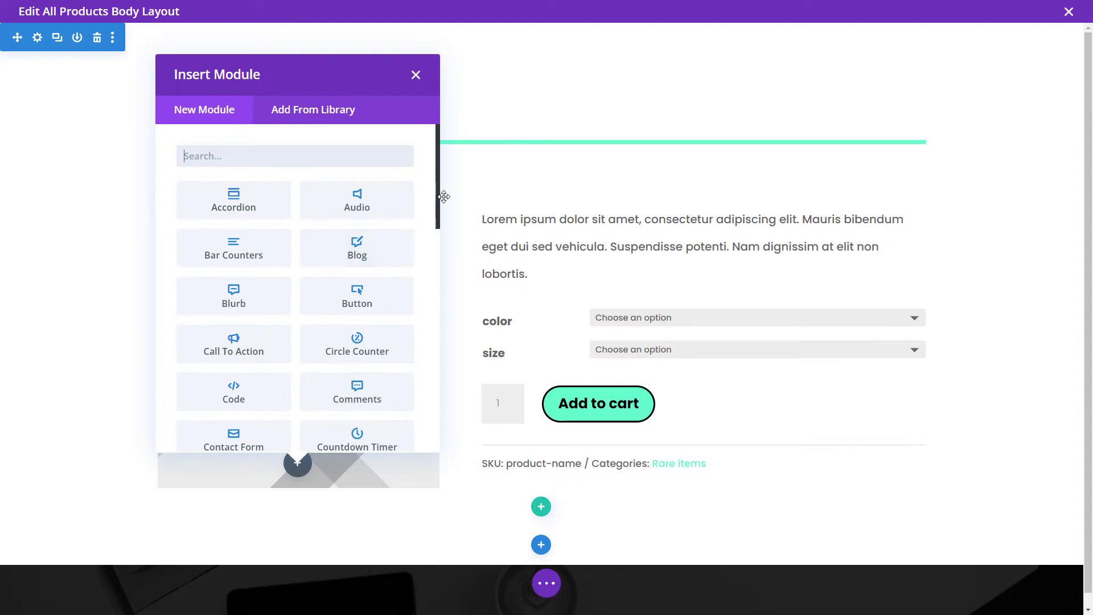
pyautogui.moveTo(440, 200); pyautogui.dragTo(452, 439)
pyautogui.click(377, 421)
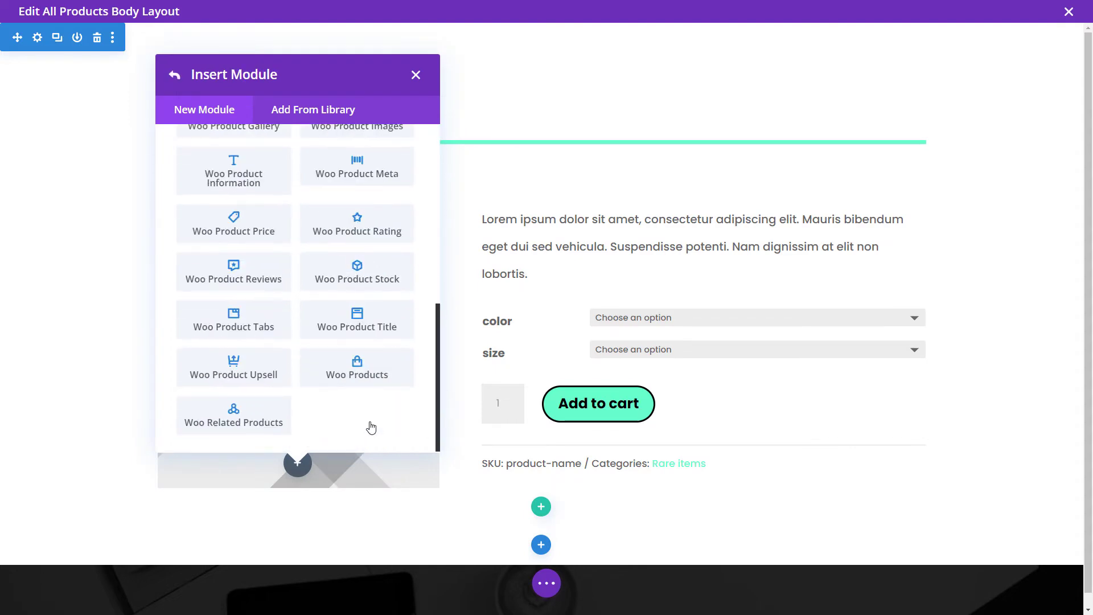
# Insert a Woo Product Gallery module below the product image and save it with its default settings
pyautogui.scroll(3, 306, 296)
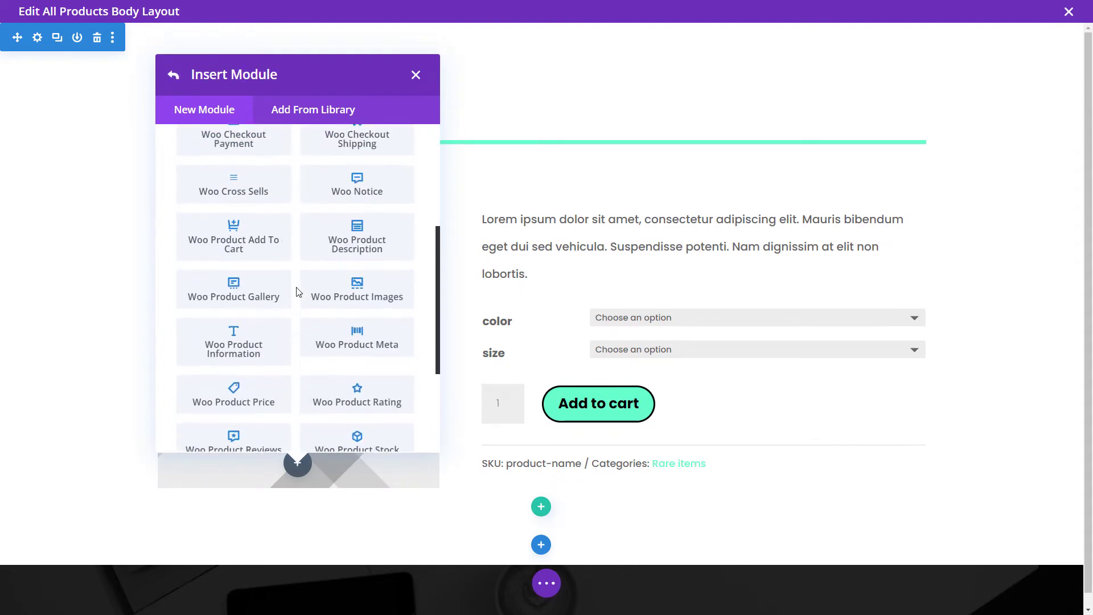
pyautogui.click(230, 297)
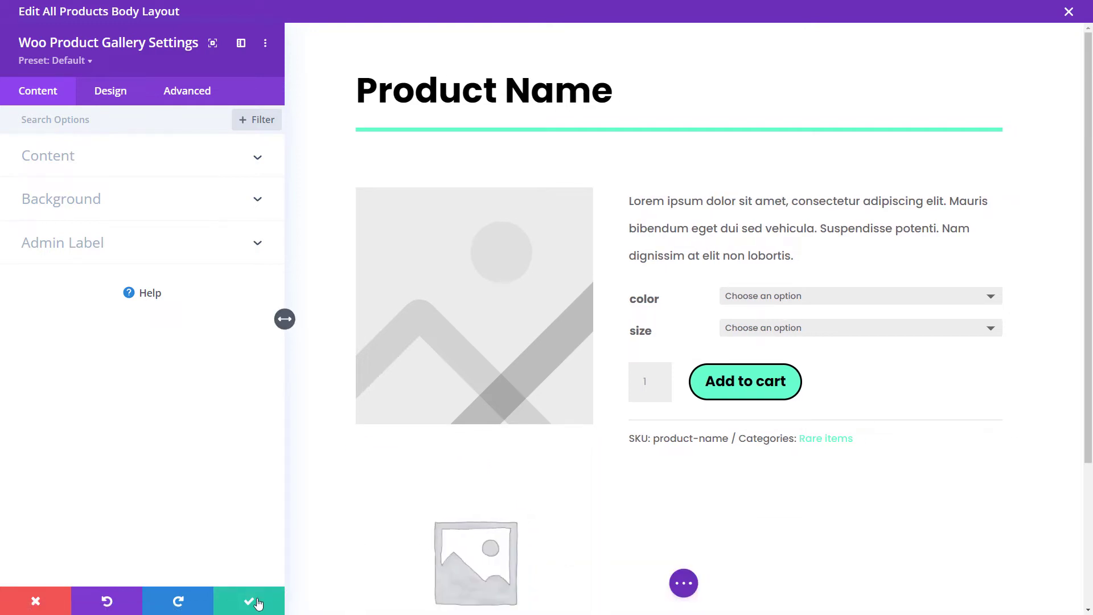
pyautogui.scroll(-3, 548, 398)
pyautogui.scroll(3, 523, 343)
pyautogui.click(276, 319)
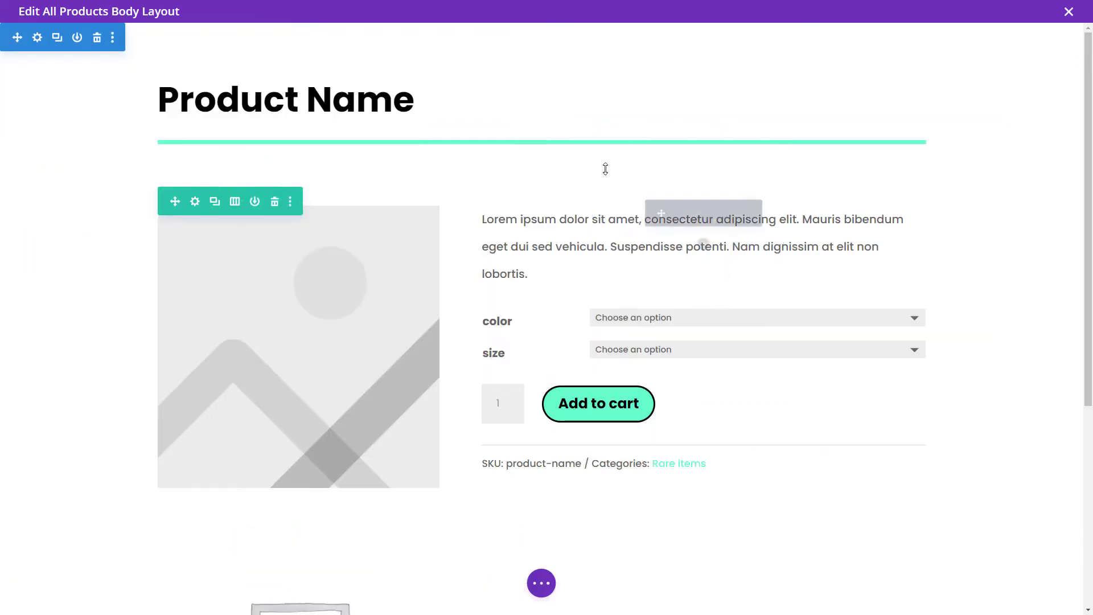
# Insert a Woo Notice module below the title's divider line and set its page type to Product Page
pyautogui.click(542, 183)
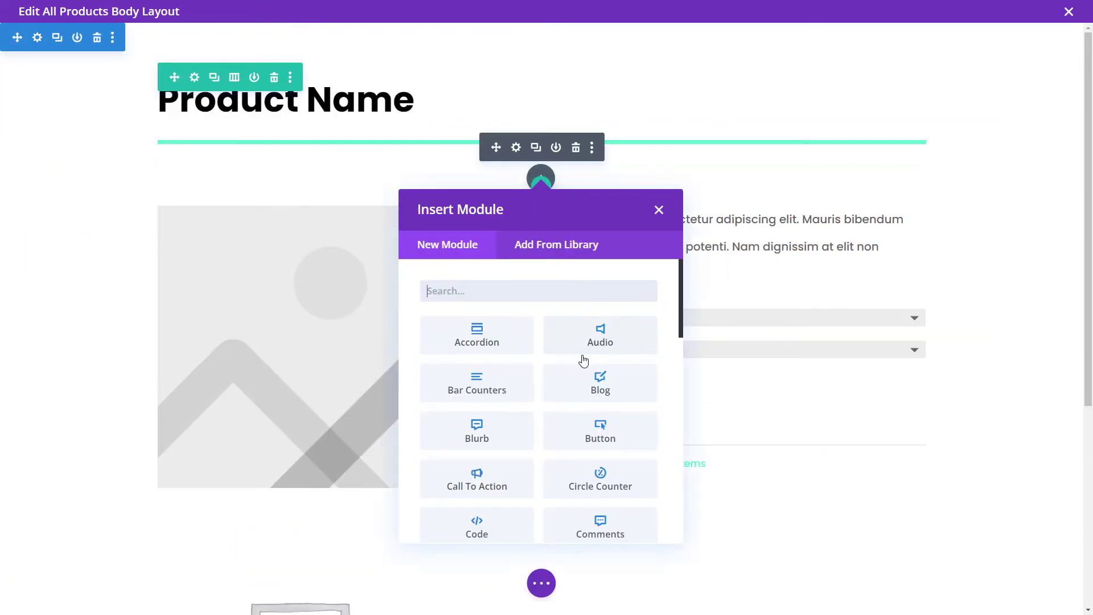
pyautogui.scroll(-5, 586, 364)
pyautogui.scroll(-15, 591, 519)
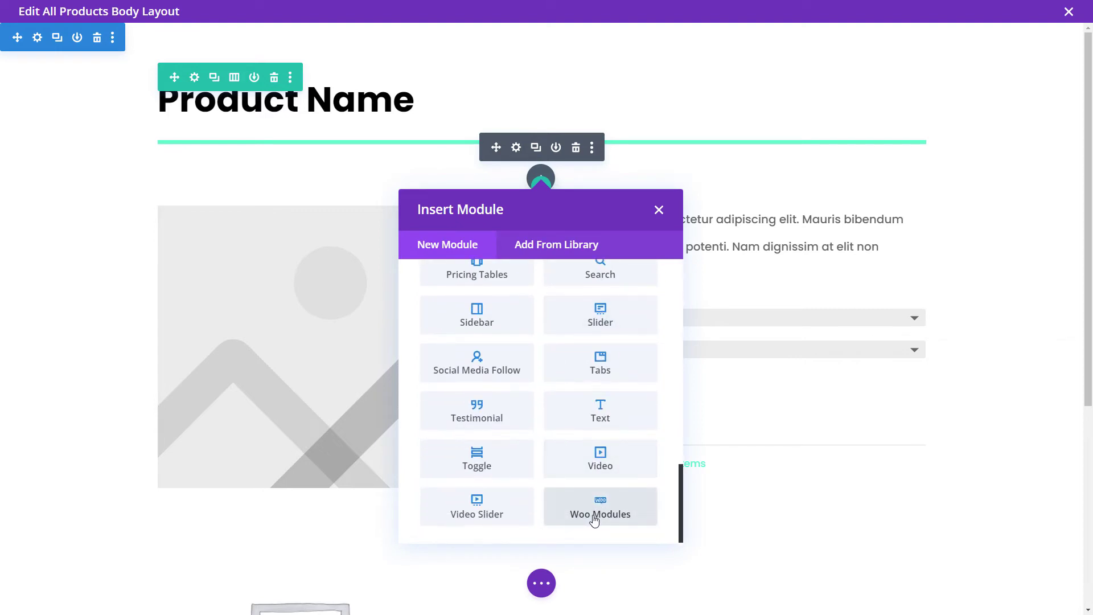
pyautogui.scroll(3, 554, 437)
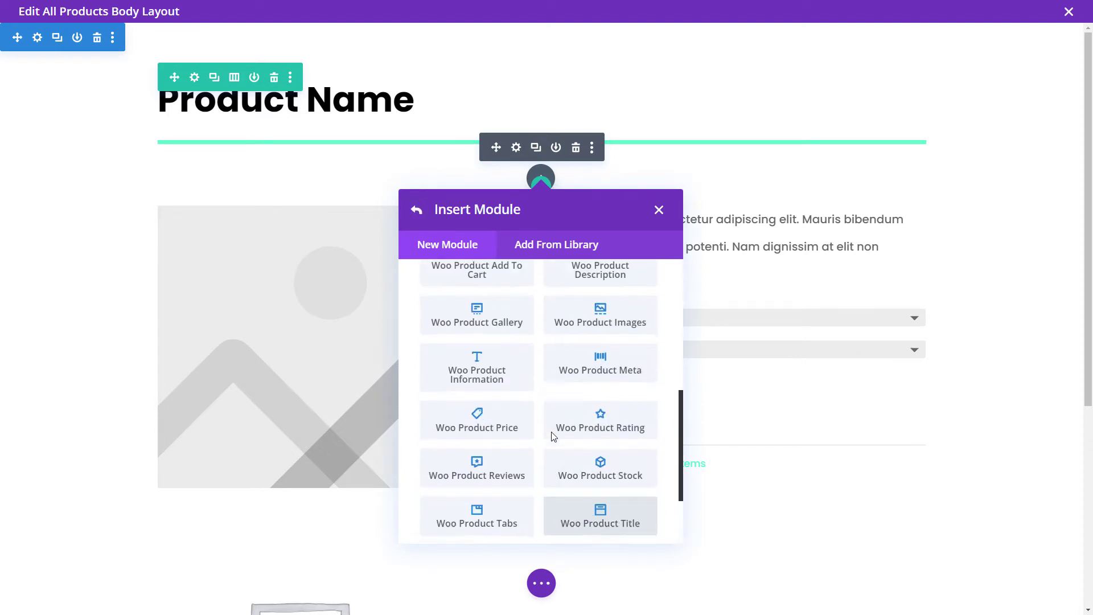
pyautogui.scroll(1, 572, 341)
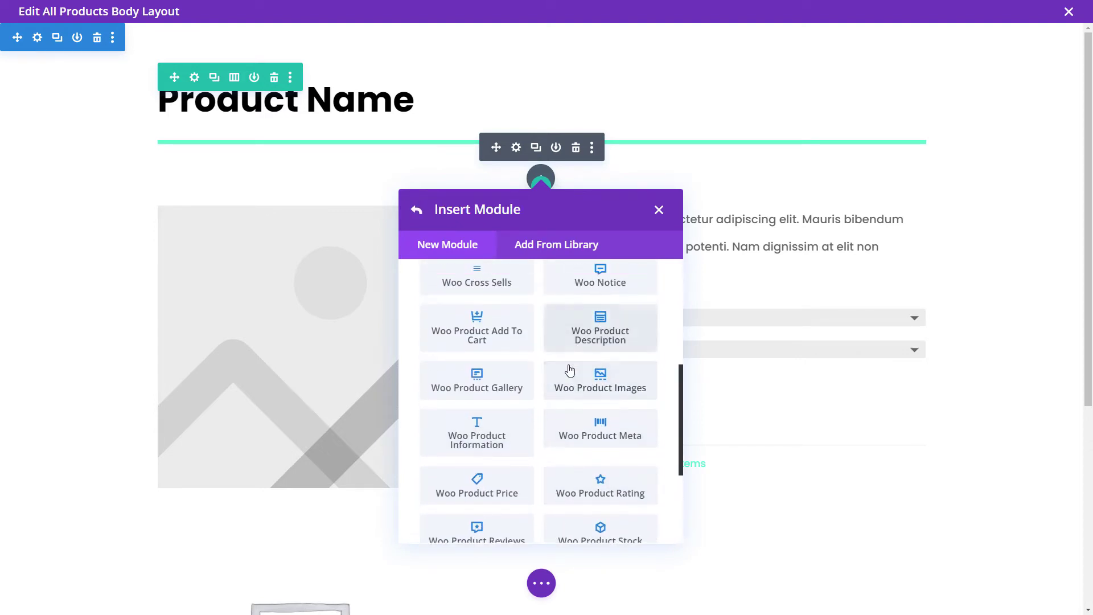
pyautogui.scroll(1, 563, 324)
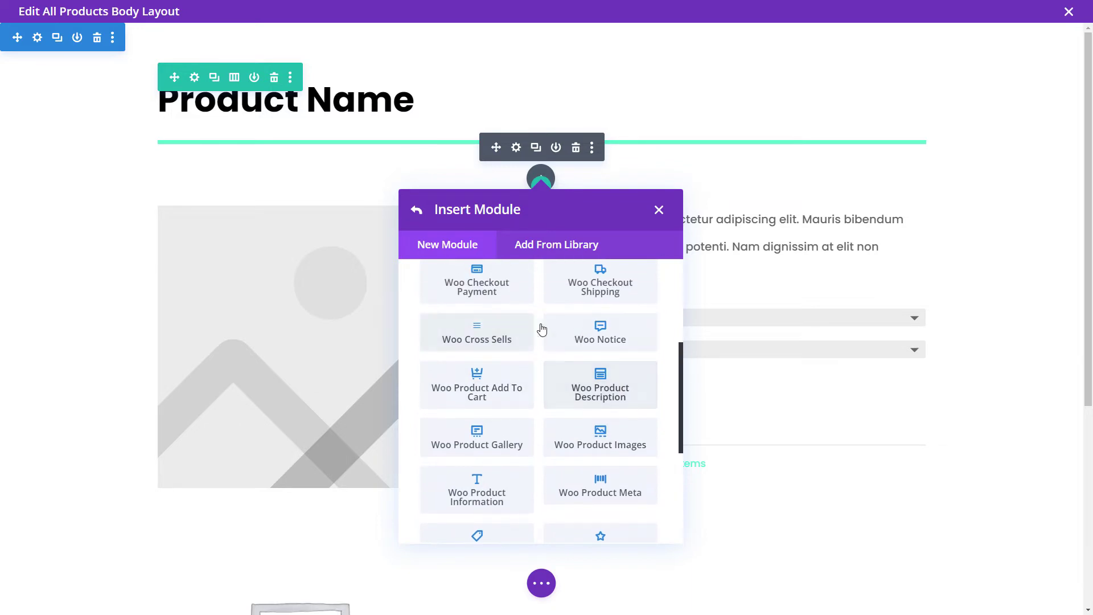
pyautogui.scroll(1, 522, 347)
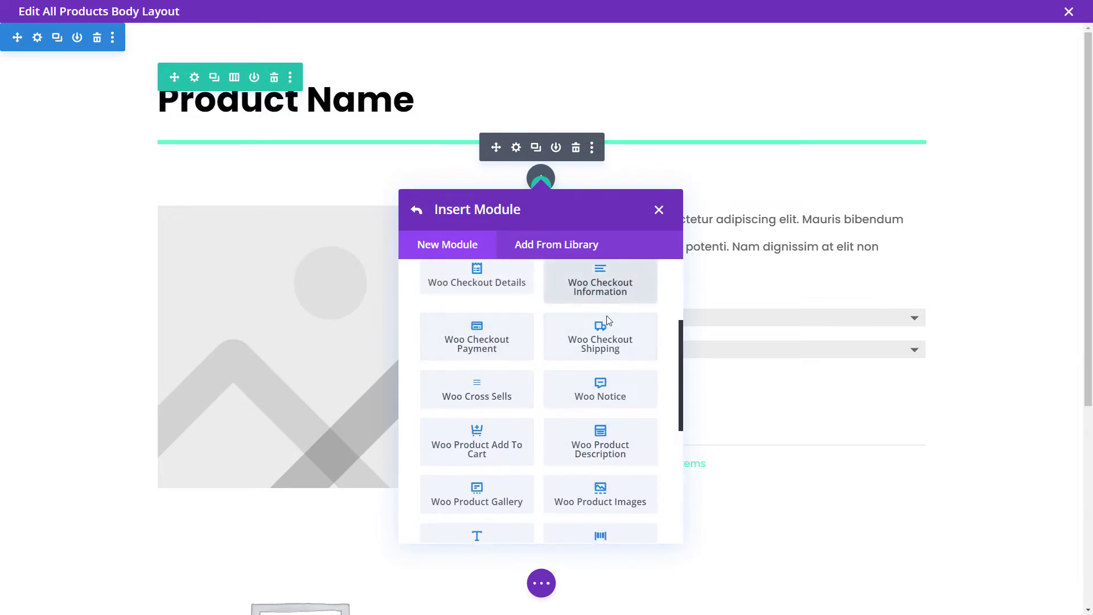
pyautogui.scroll(2, 593, 344)
pyautogui.scroll(-4, 605, 358)
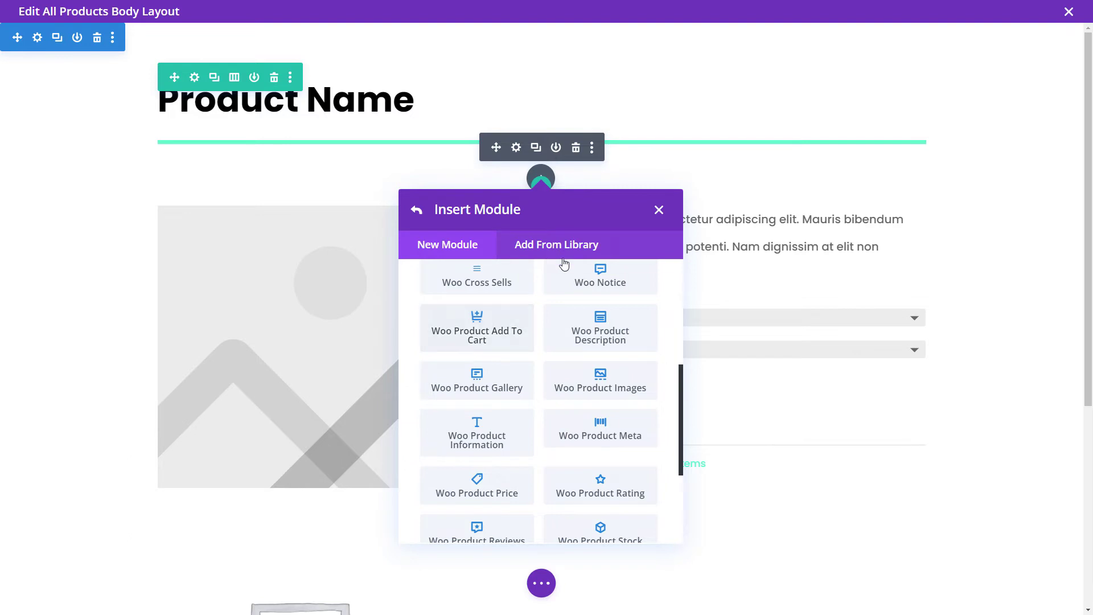
pyautogui.click(566, 272)
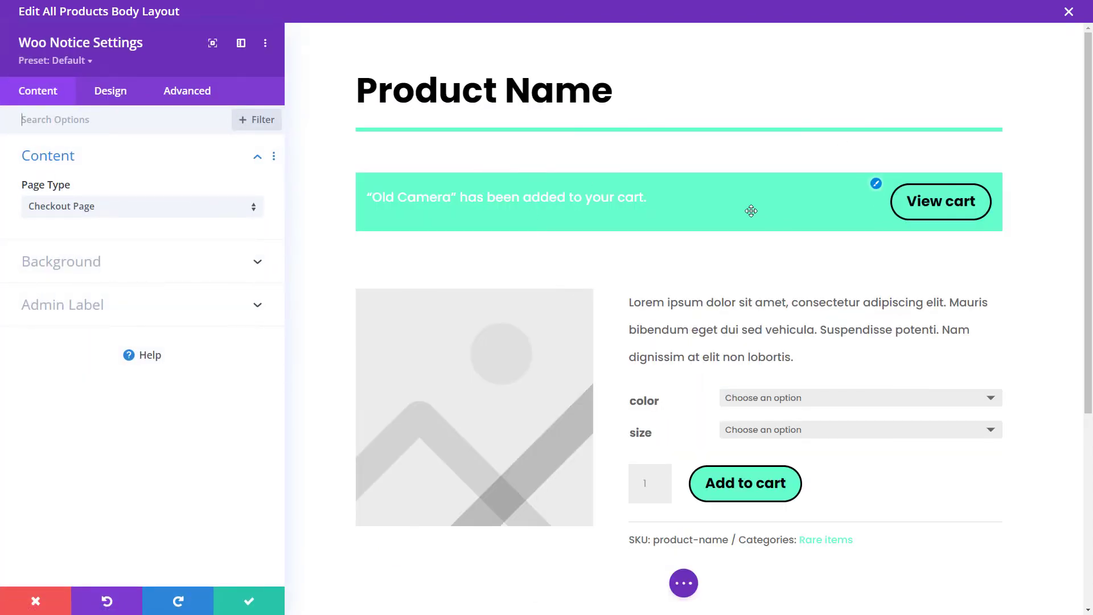
pyautogui.click(120, 214)
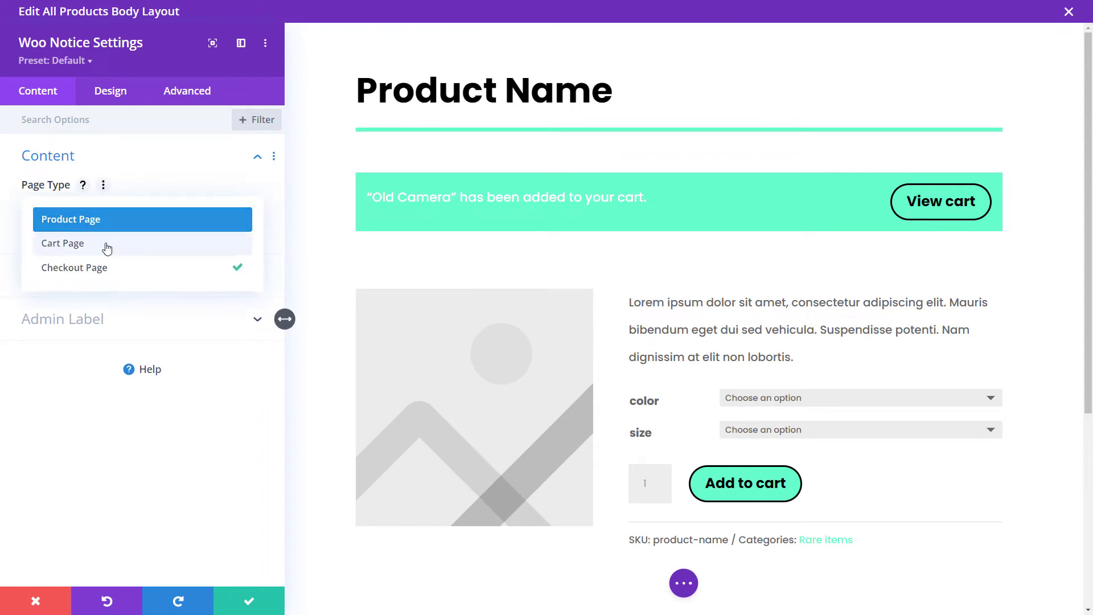
pyautogui.click(100, 219)
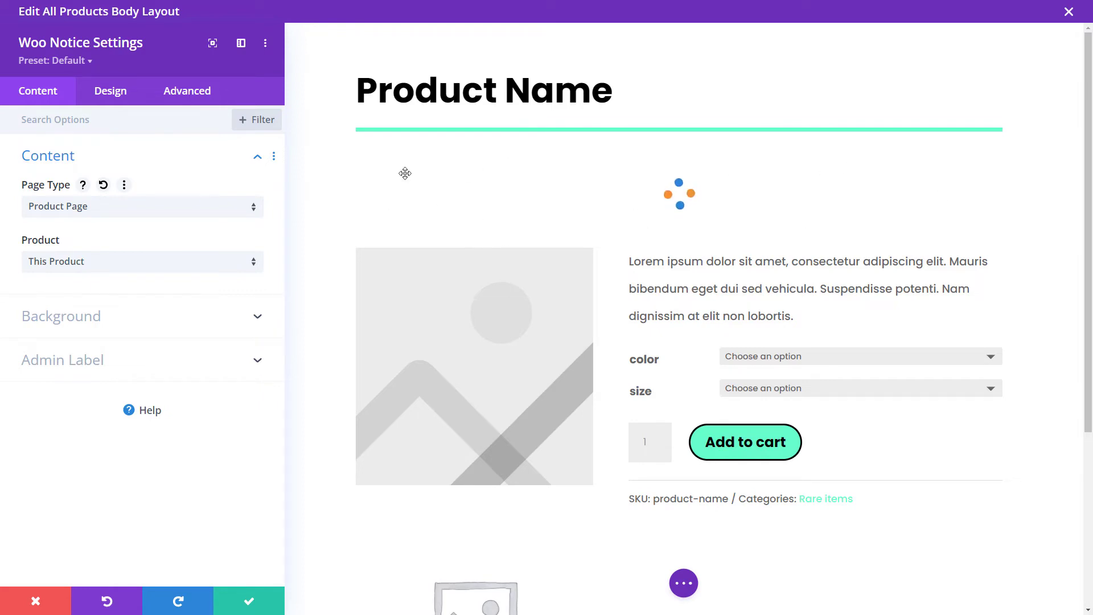
# Give the notice the dark fern-pattern background image, save the module, and tighten the spacing above and below it
pyautogui.click(114, 317)
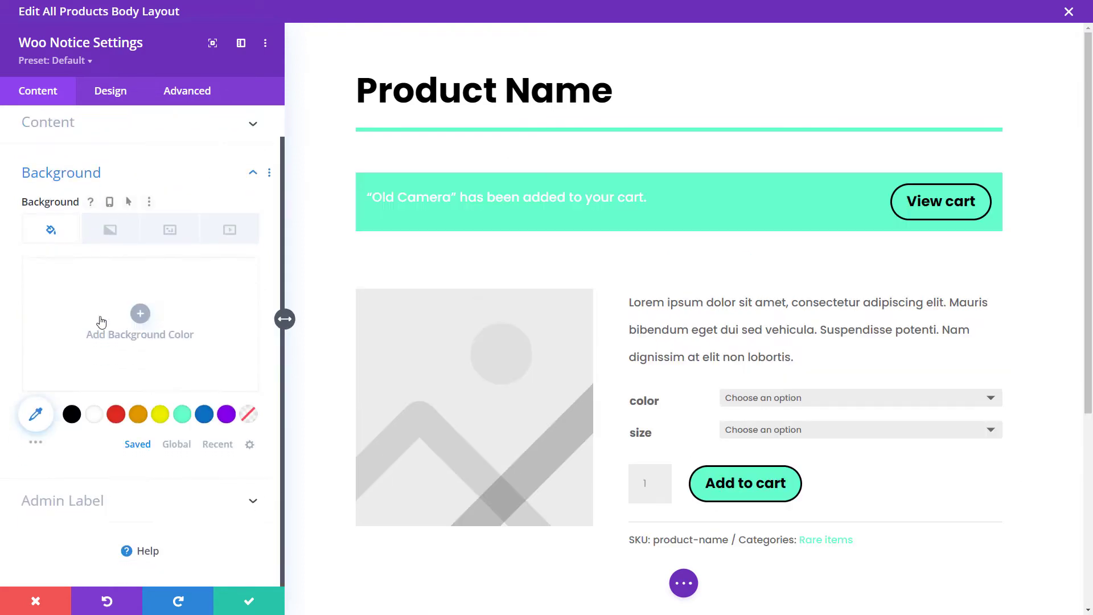
pyautogui.click(163, 233)
pyautogui.click(140, 313)
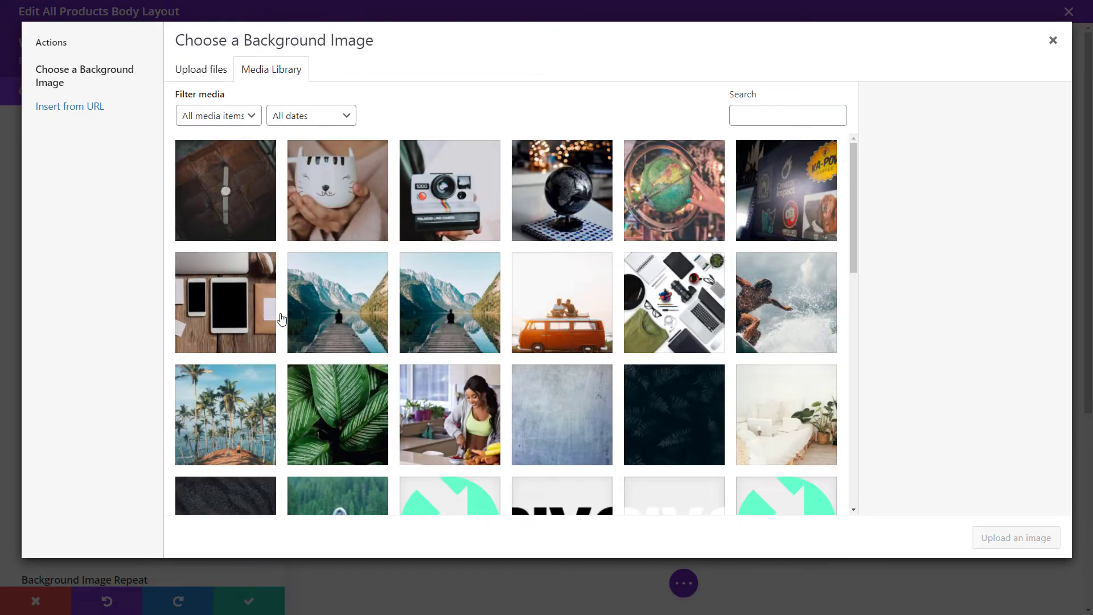
pyautogui.click(640, 398)
pyautogui.click(1014, 538)
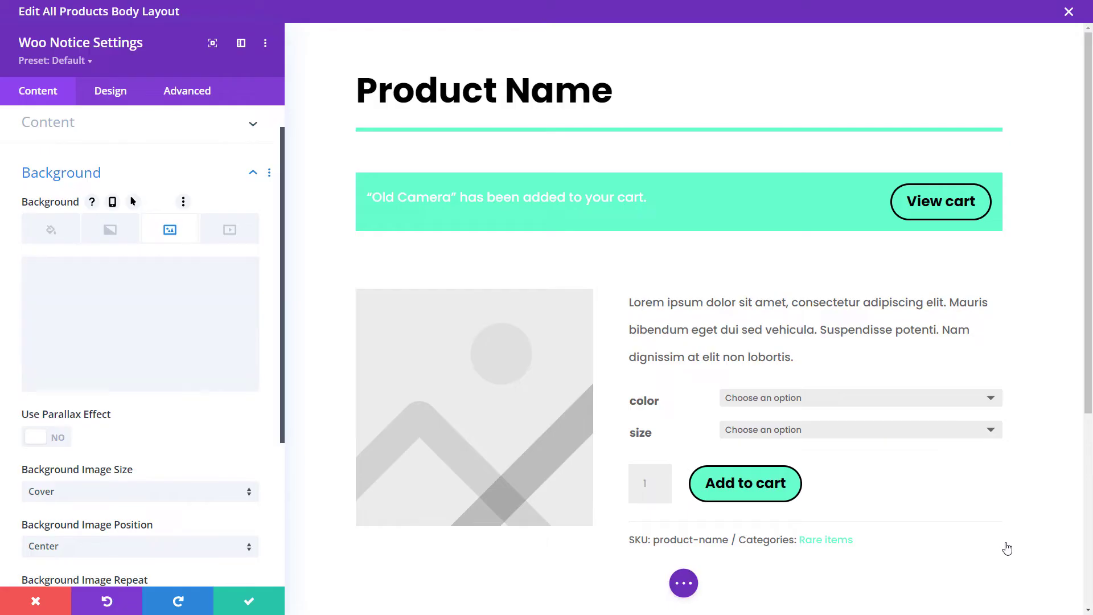
pyautogui.click(230, 602)
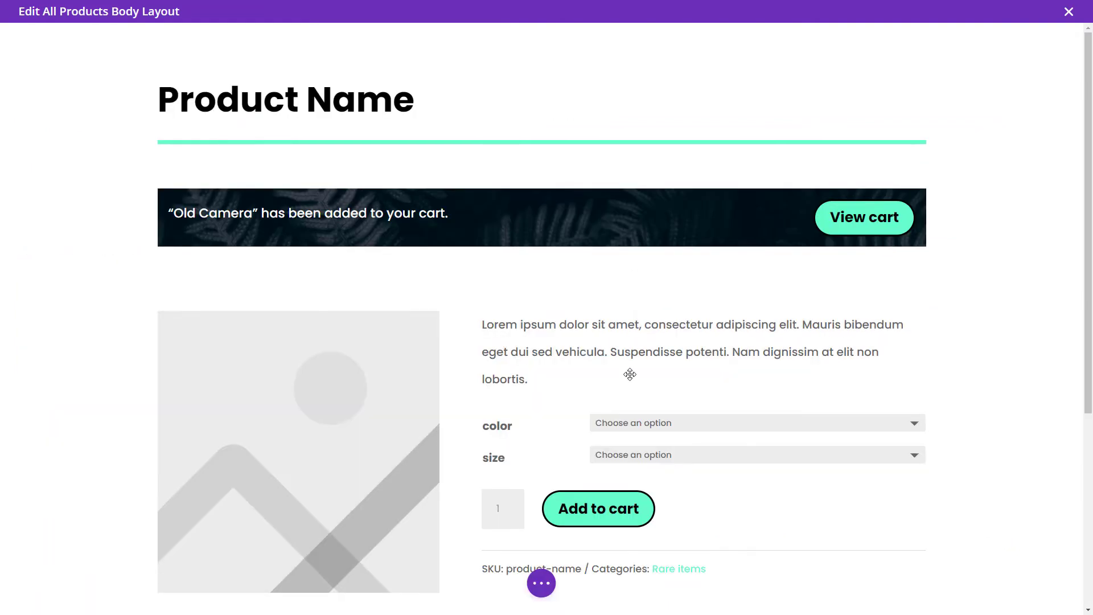
pyautogui.moveTo(389, 181); pyautogui.dragTo(390, 156)
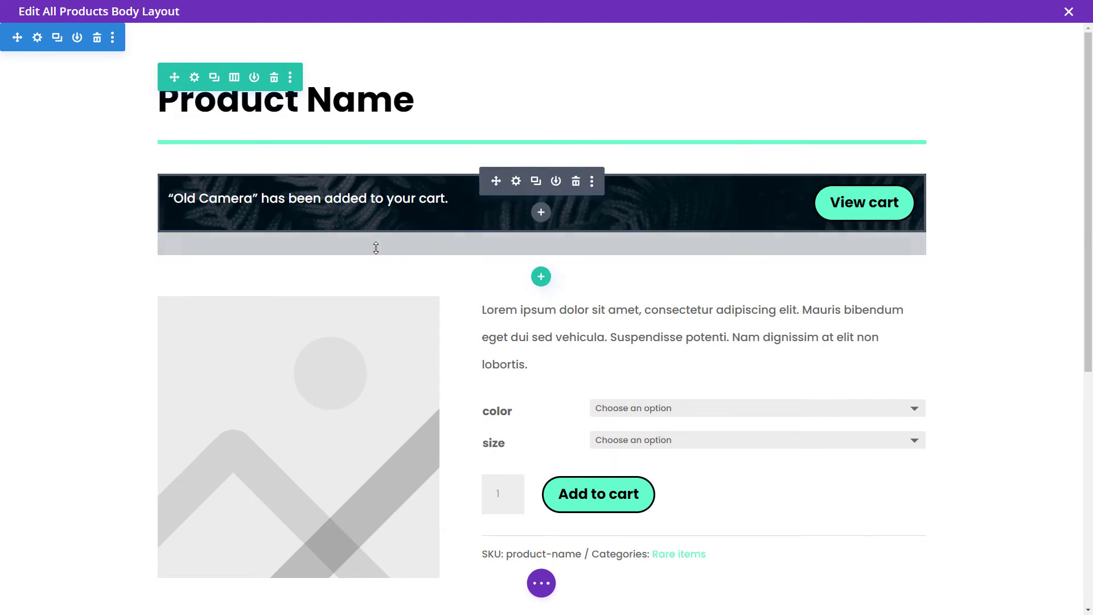
pyautogui.moveTo(376, 247); pyautogui.dragTo(377, 236)
# Add a single-column row below the product details row and insert a Woo Product Tabs module with default settings in it
pyautogui.scroll(-4, 589, 357)
pyautogui.scroll(-3, 589, 357)
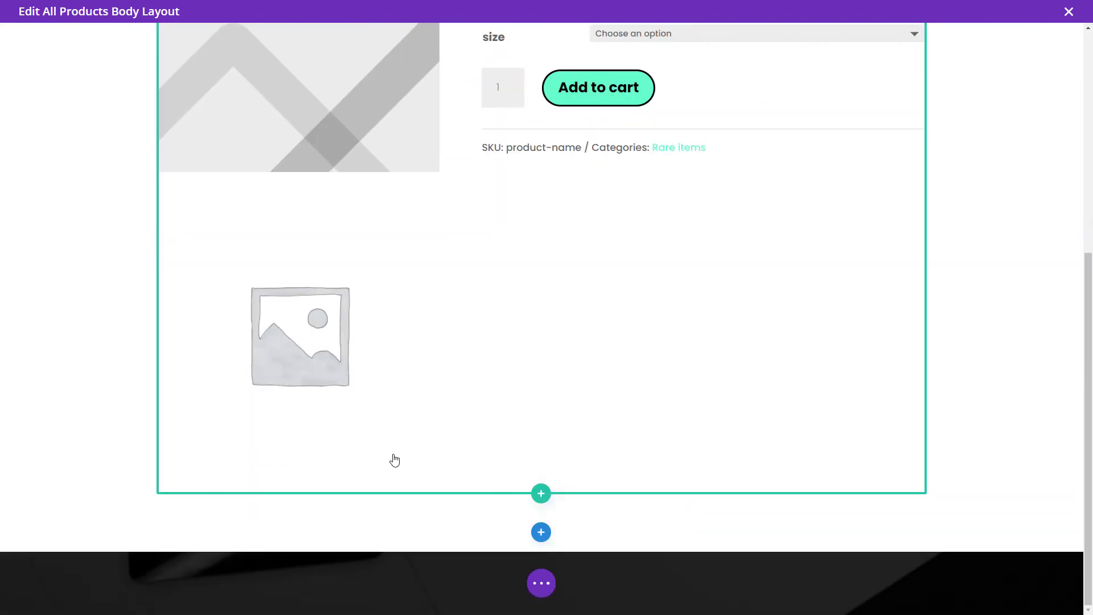
pyautogui.click(541, 491)
pyautogui.click(452, 229)
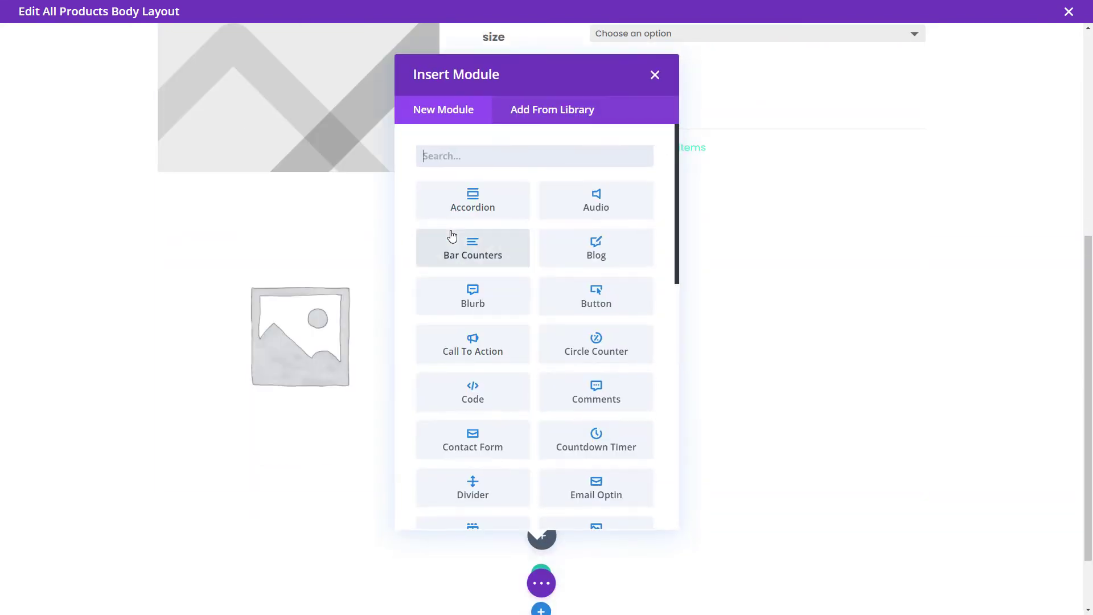
pyautogui.scroll(-4, 472, 326)
pyautogui.scroll(-3, 569, 455)
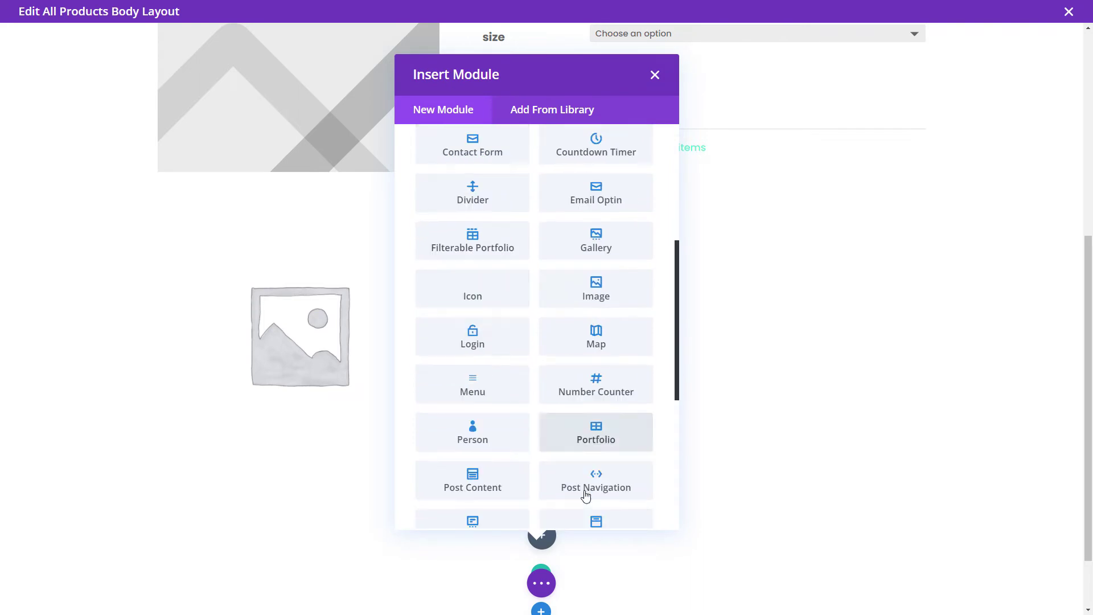
pyautogui.scroll(-10, 598, 501)
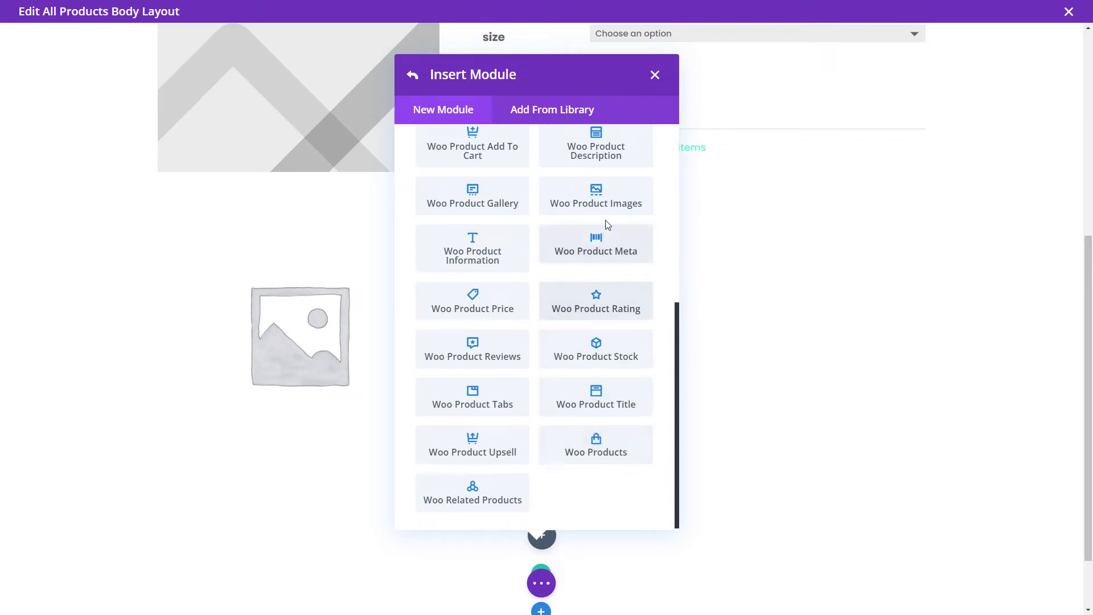
pyautogui.click(495, 402)
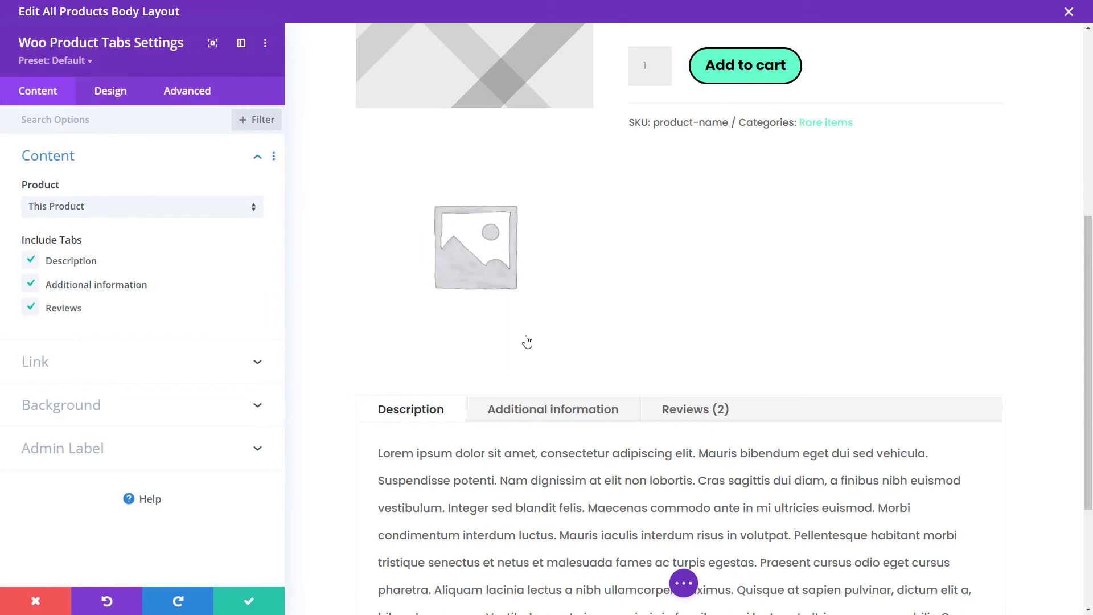
pyautogui.click(249, 600)
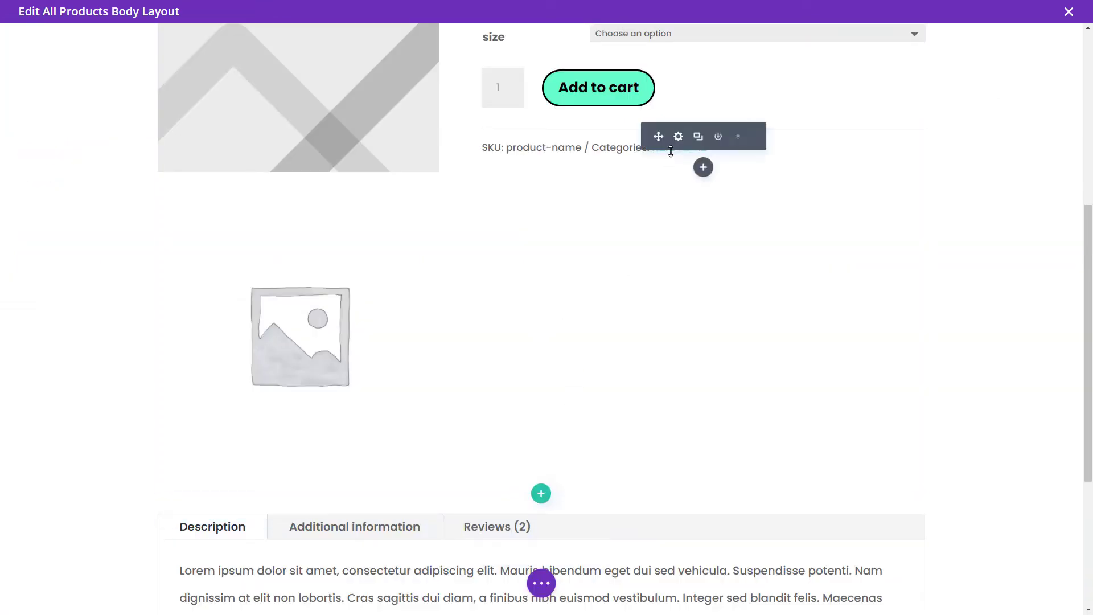
# Insert a Woo Product Rating module below the SKU and categories line and save it with its default settings
pyautogui.click(703, 167)
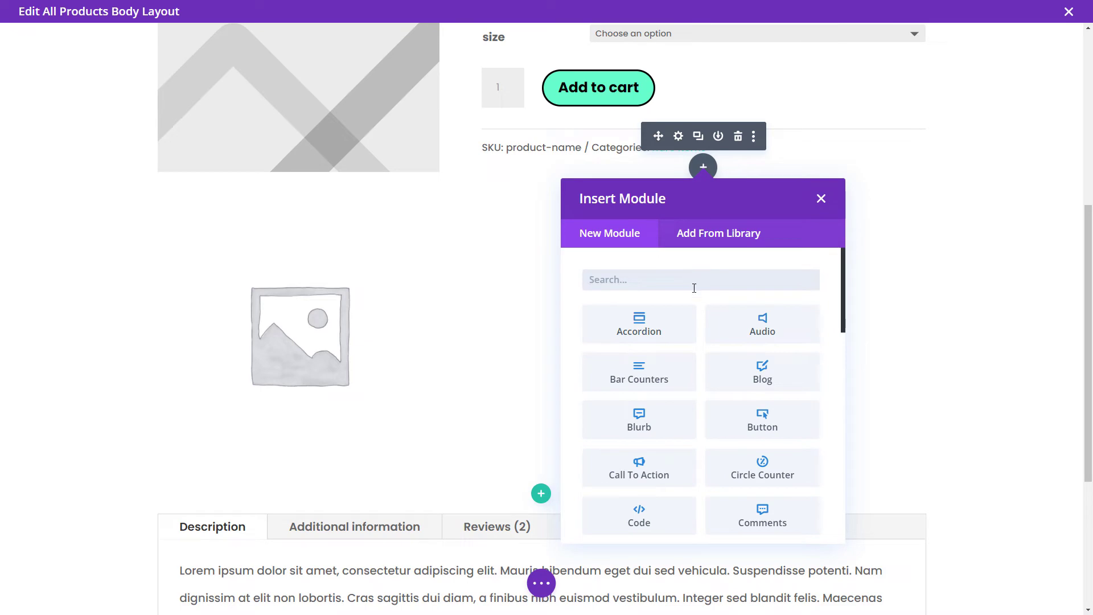
pyautogui.scroll(-10, 771, 439)
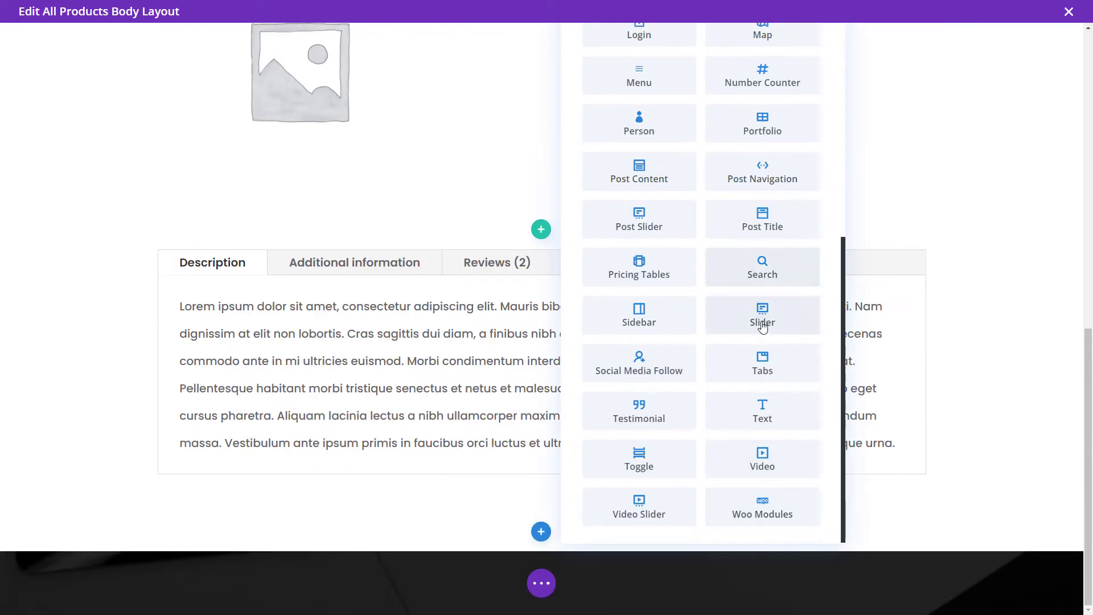
pyautogui.scroll(2, 774, 339)
pyautogui.scroll(-2, 788, 356)
pyautogui.click(780, 504)
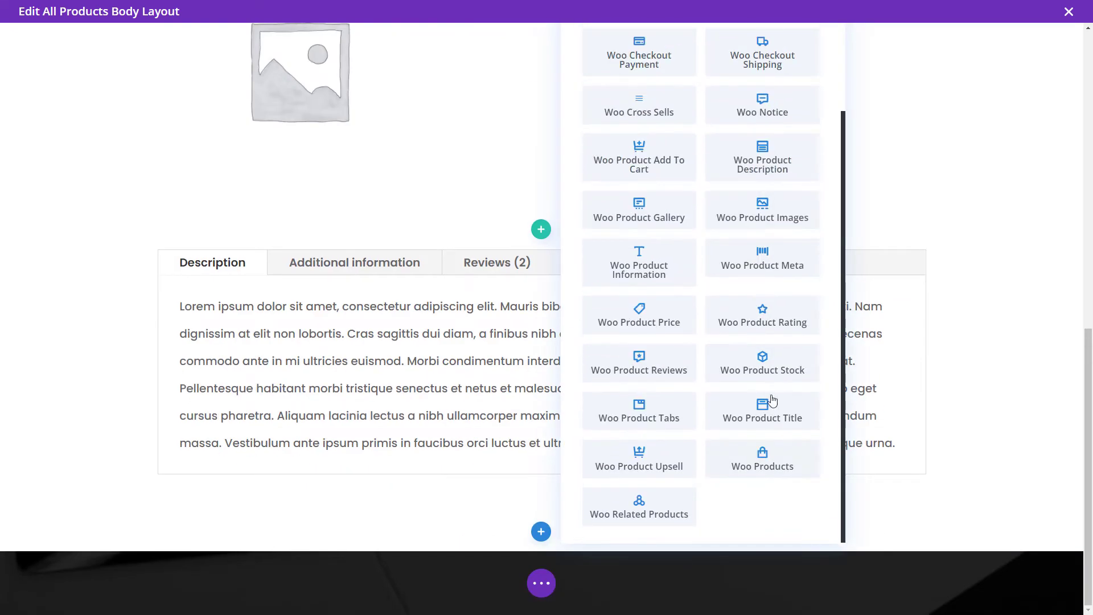
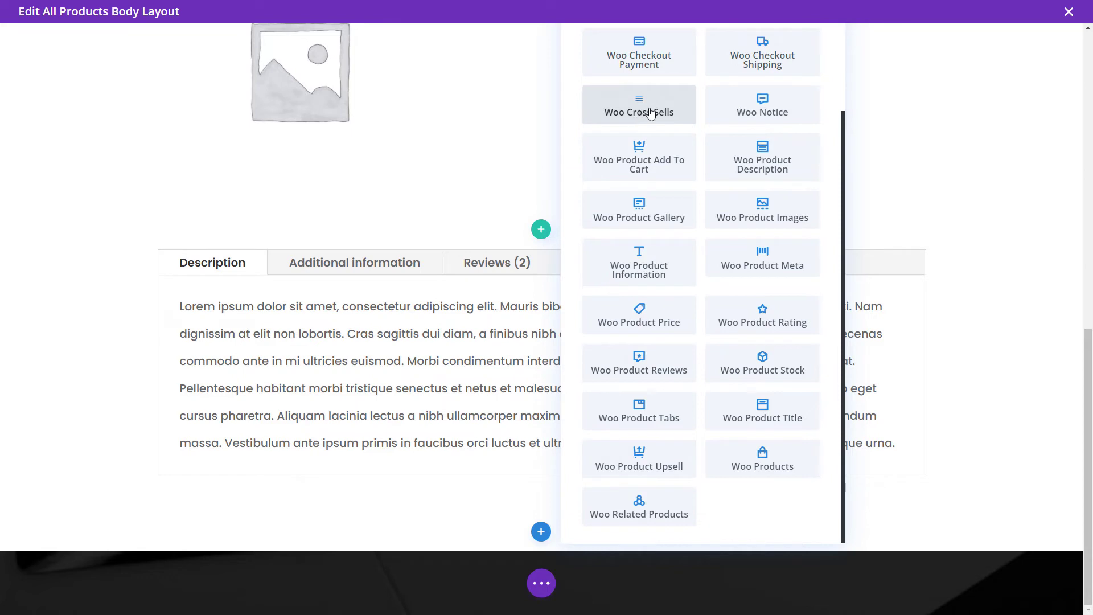
pyautogui.scroll(1, 639, 117)
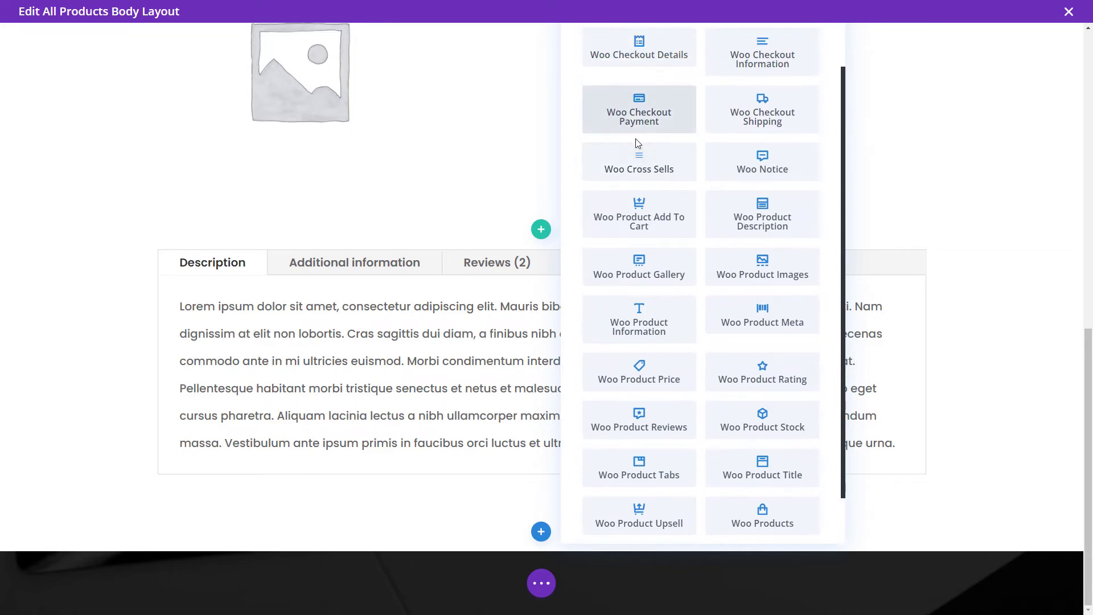
pyautogui.scroll(-1, 637, 158)
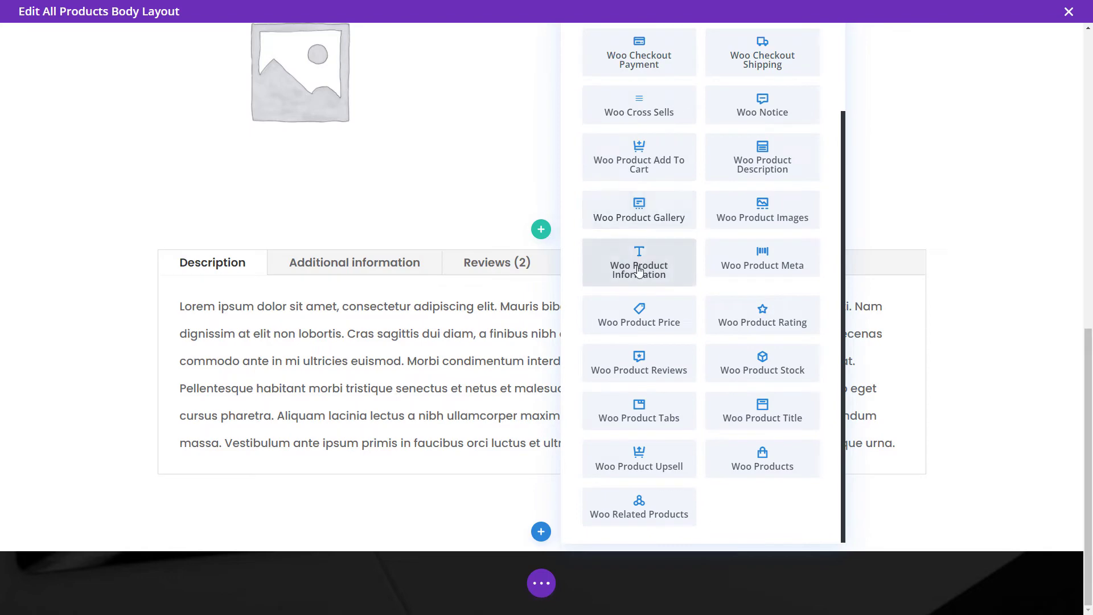
pyautogui.click(763, 322)
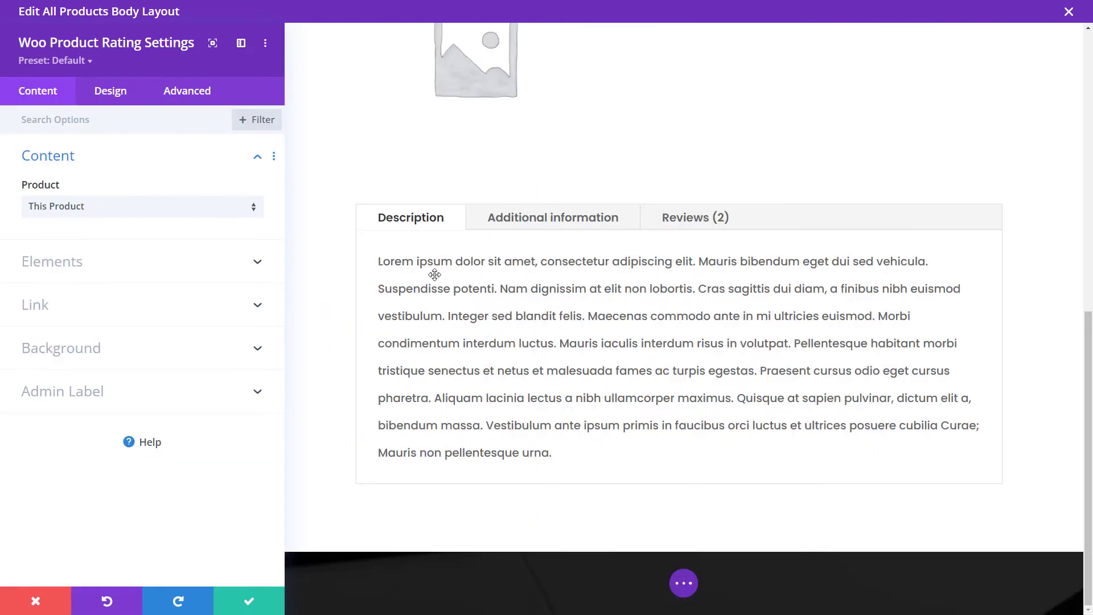
pyautogui.click(248, 603)
# Insert a Woo Product Reviews module below the product rating in the details column and keep its default settings
pyautogui.scroll(5, 715, 375)
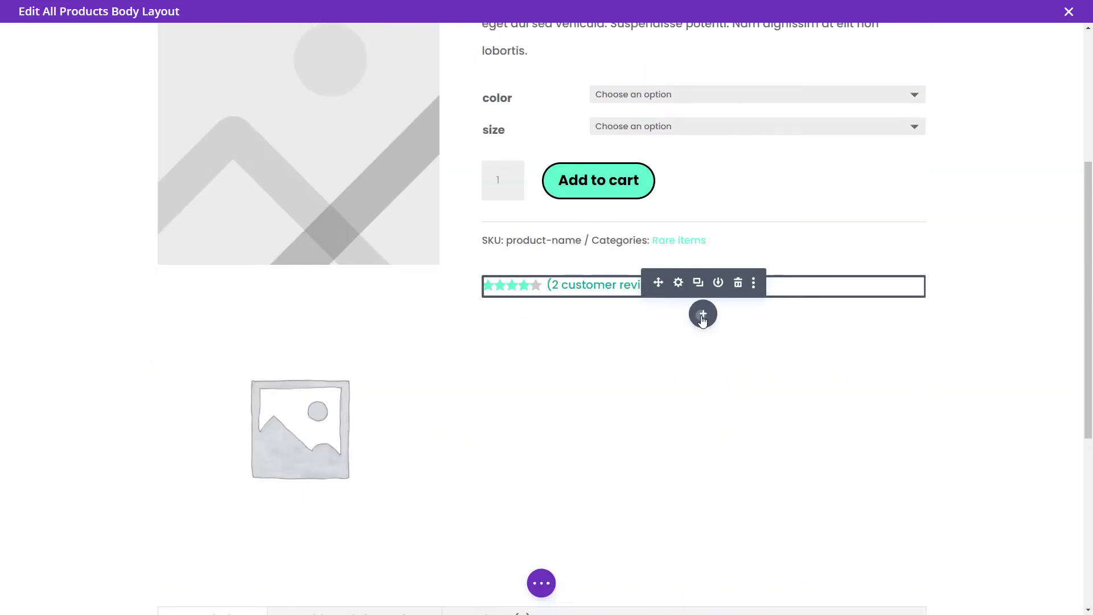
pyautogui.click(702, 315)
pyautogui.scroll(-8, 678, 455)
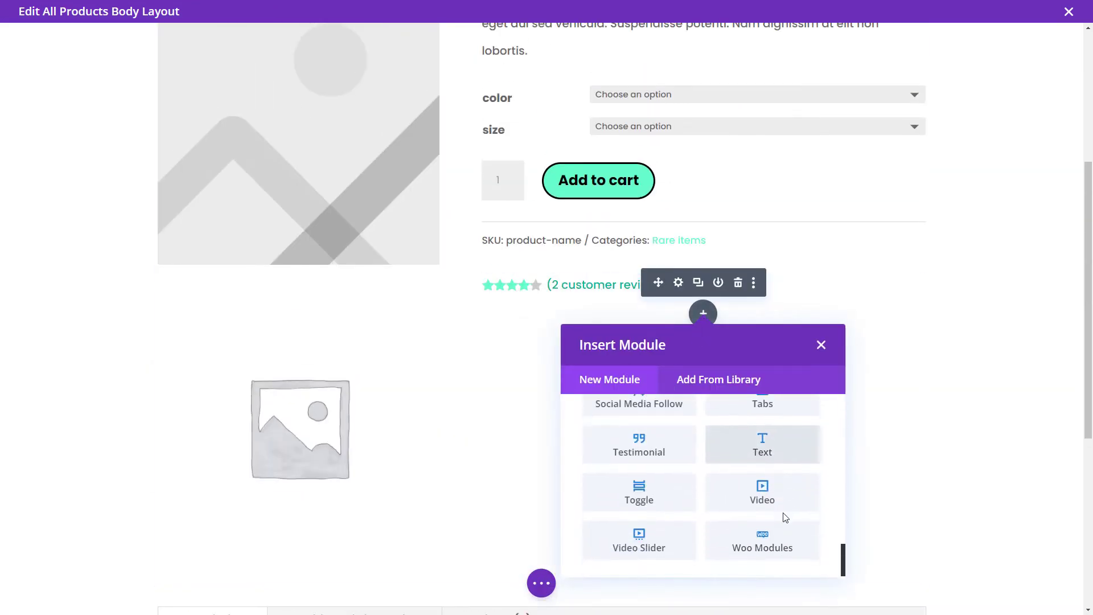
pyautogui.click(785, 541)
pyautogui.scroll(1, 723, 464)
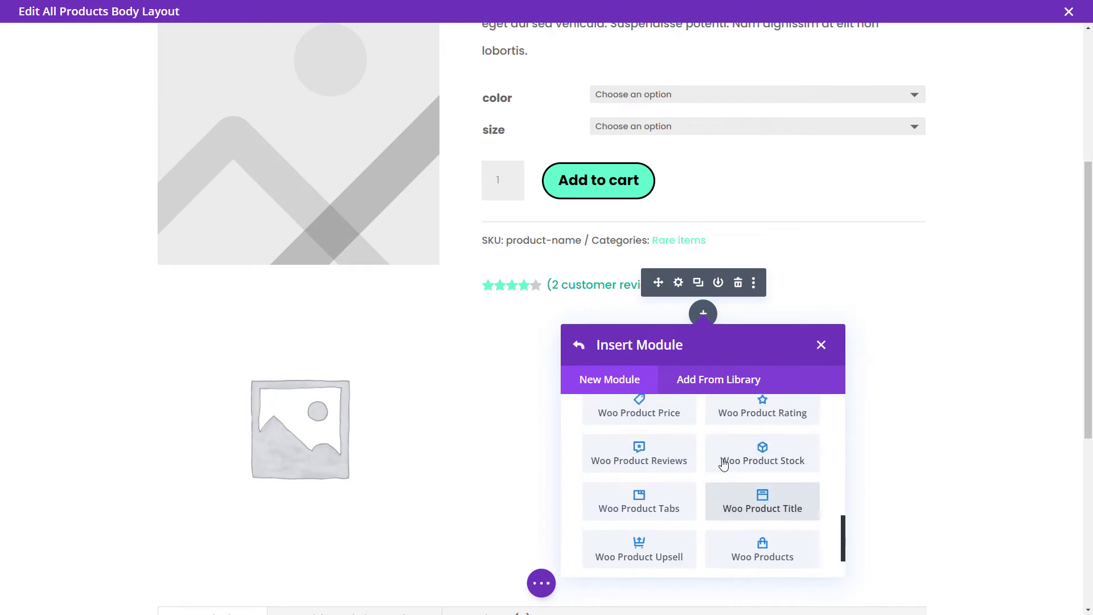
pyautogui.scroll(2, 723, 464)
pyautogui.scroll(2, 763, 466)
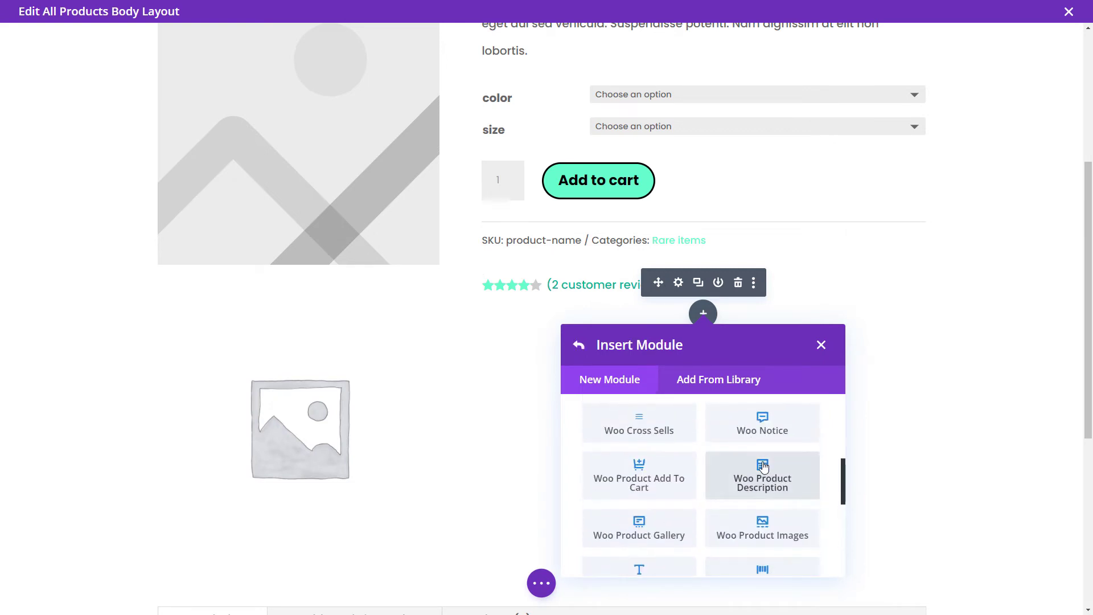
pyautogui.scroll(-2, 723, 503)
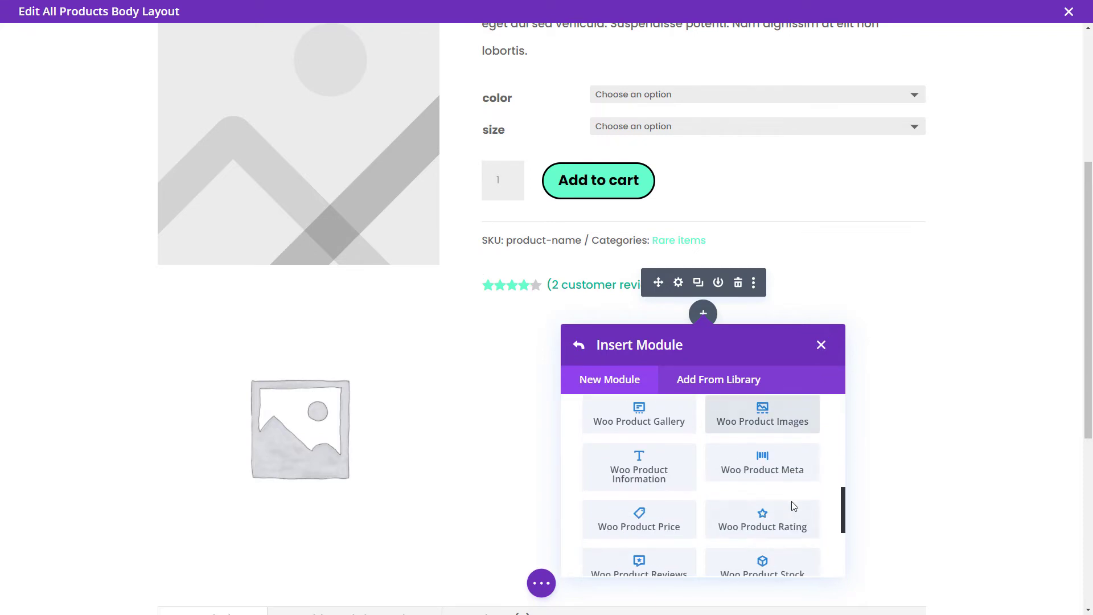
pyautogui.scroll(-1, 682, 481)
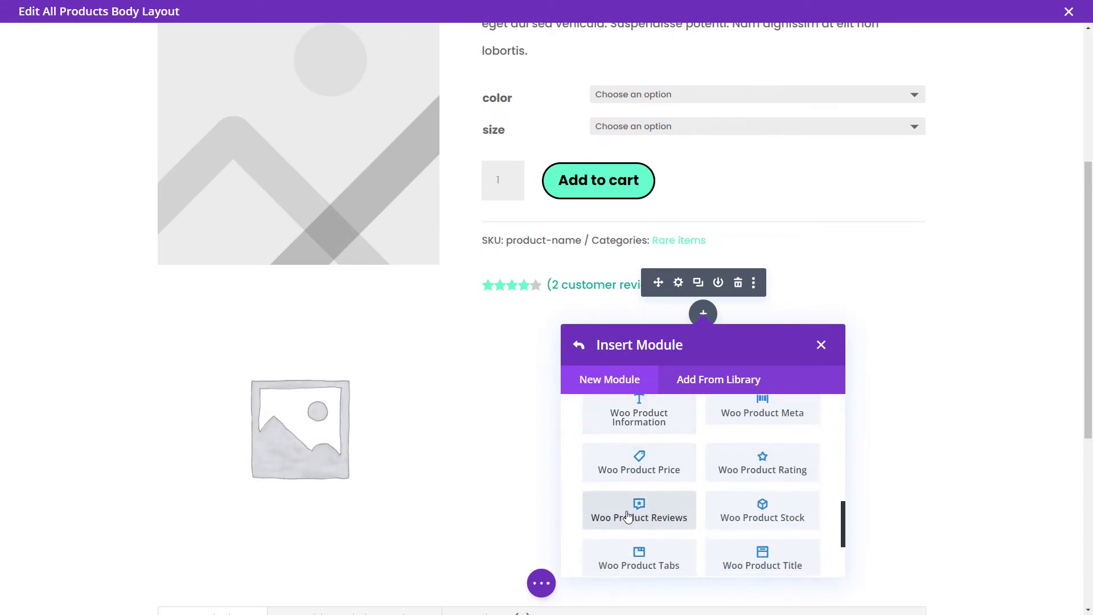
pyautogui.click(652, 491)
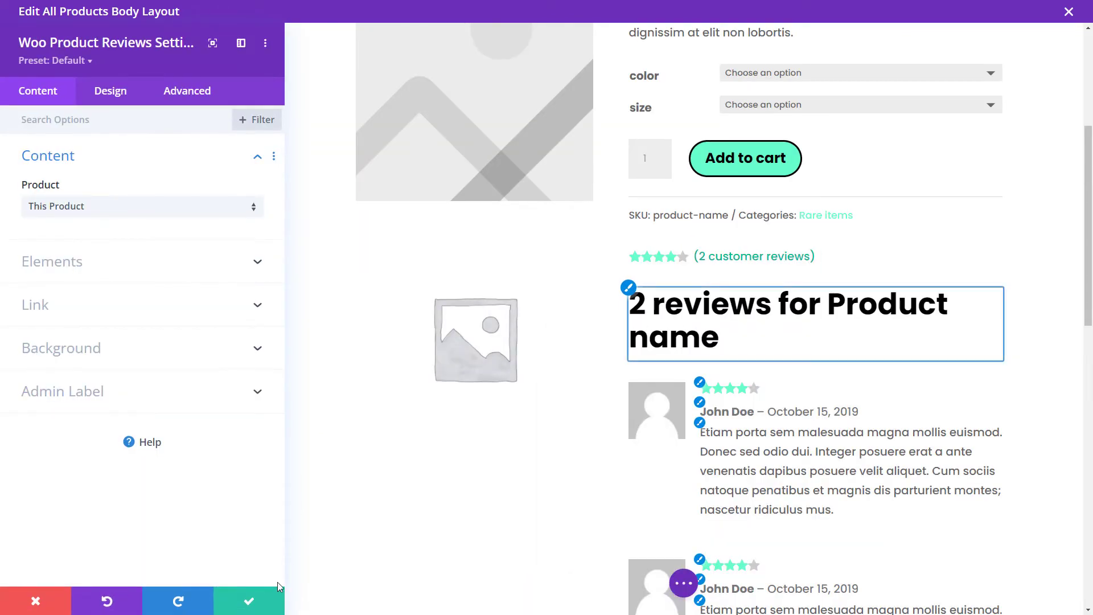
pyautogui.press('Escape')
# Move the Woo Product Reviews module out of the details column to directly below the product tabs
pyautogui.scroll(-2, 699, 388)
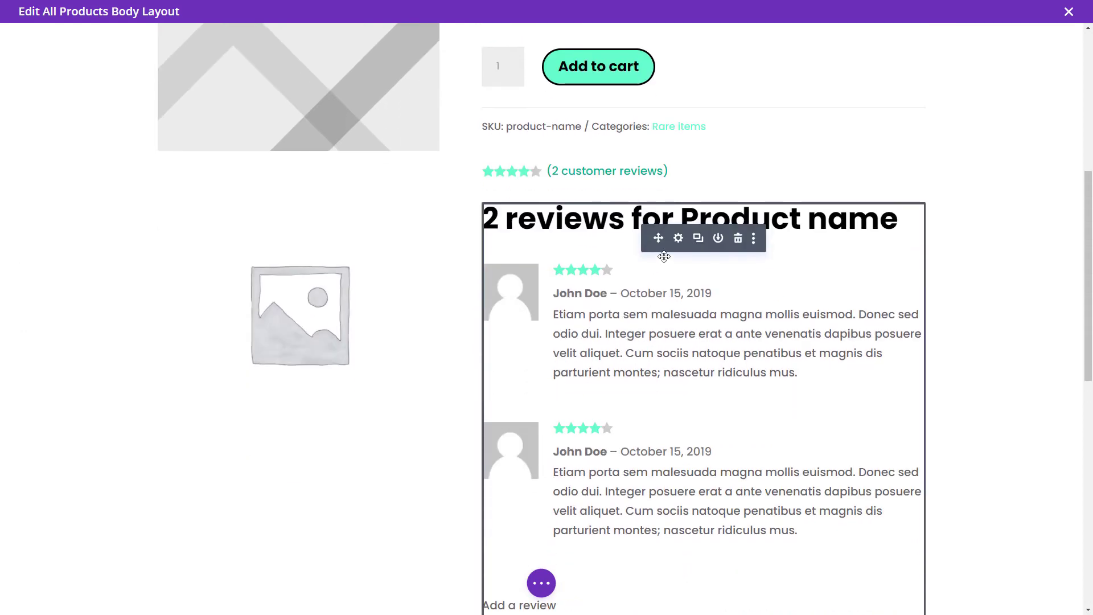
pyautogui.scroll(-4, 646, 570)
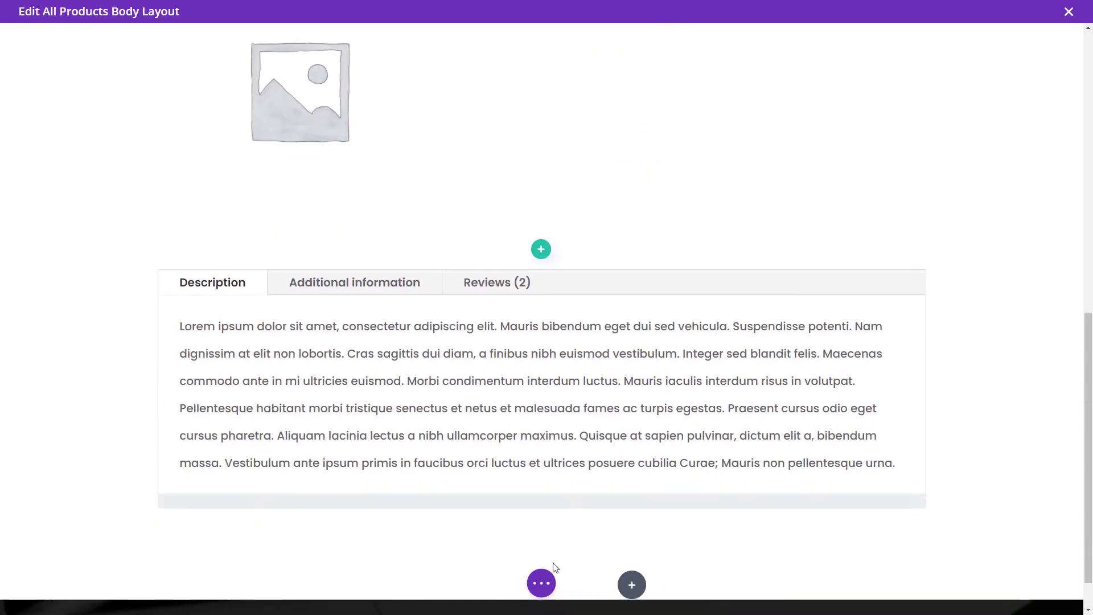
pyautogui.scroll(9, 569, 490)
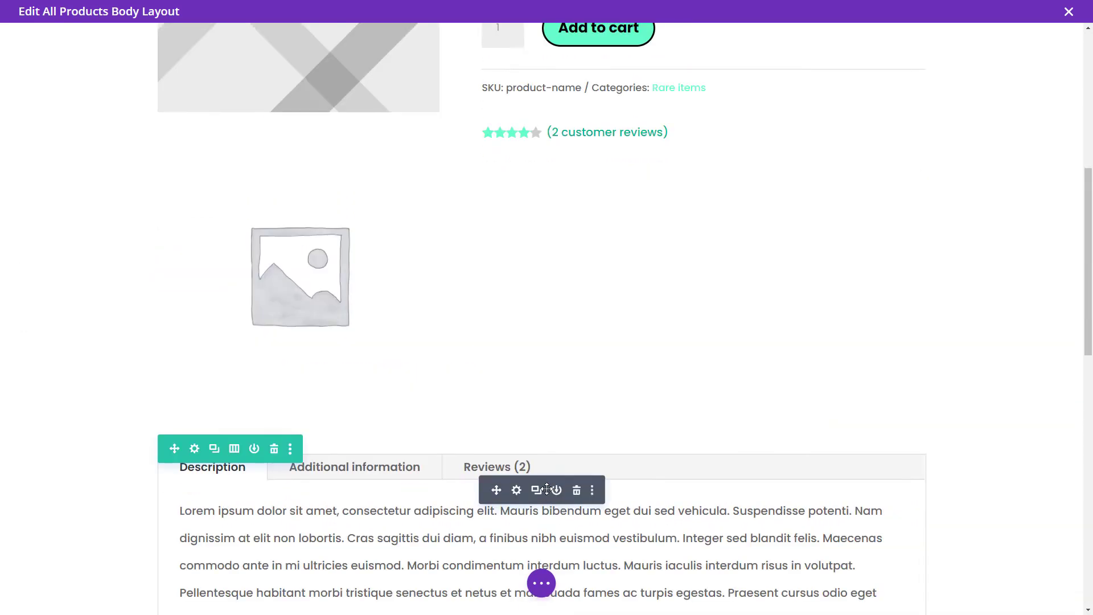
# Style the product rating with red stars, a star size of 8px and left alignment, and save the module
pyautogui.click(678, 458)
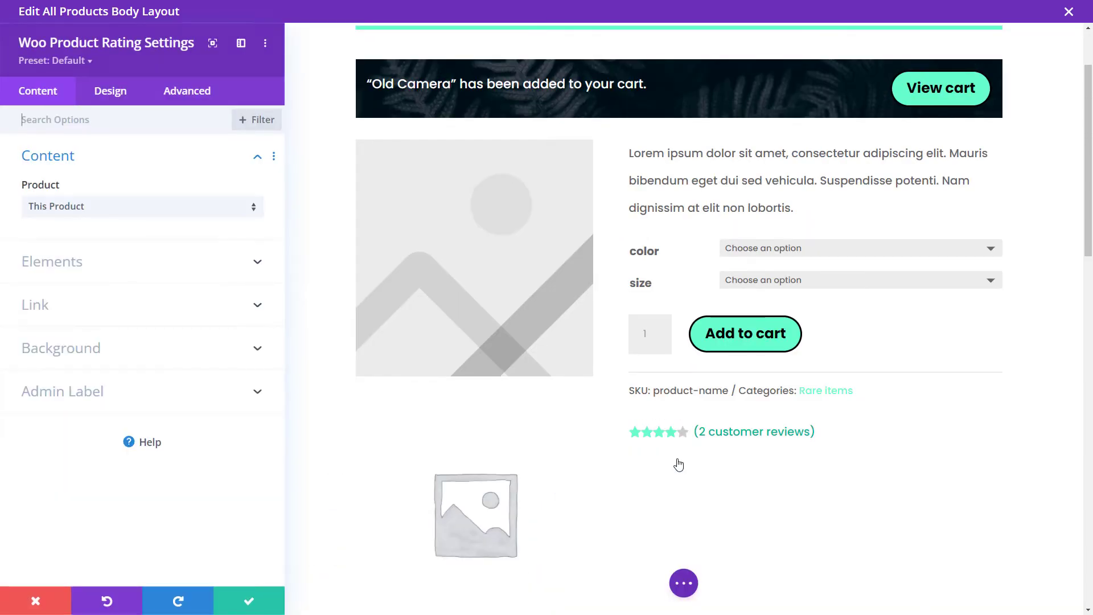
pyautogui.click(88, 102)
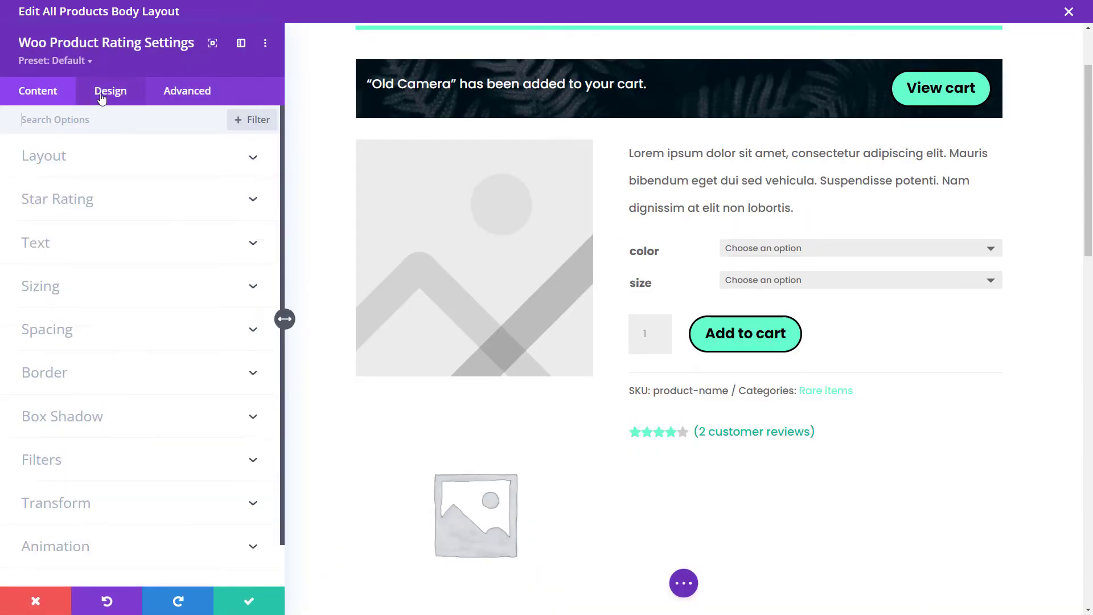
pyautogui.click(66, 210)
pyautogui.click(116, 246)
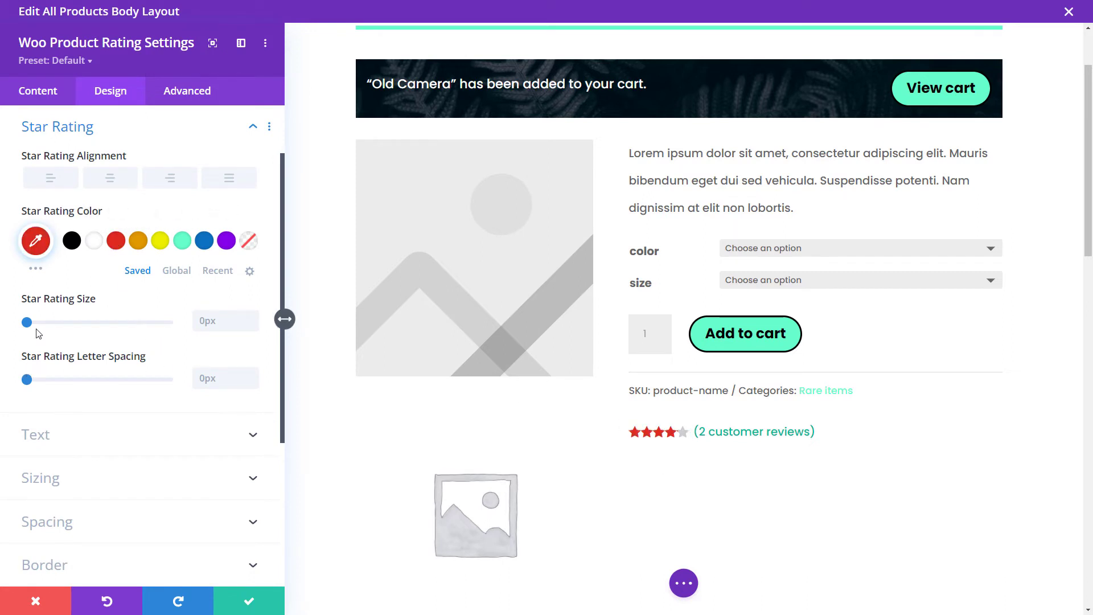
pyautogui.moveTo(27, 322)
pyautogui.mouseDown()
pyautogui.moveTo(73, 322)
pyautogui.moveTo(37, 322)
pyautogui.mouseUp()
pyautogui.click(170, 178)
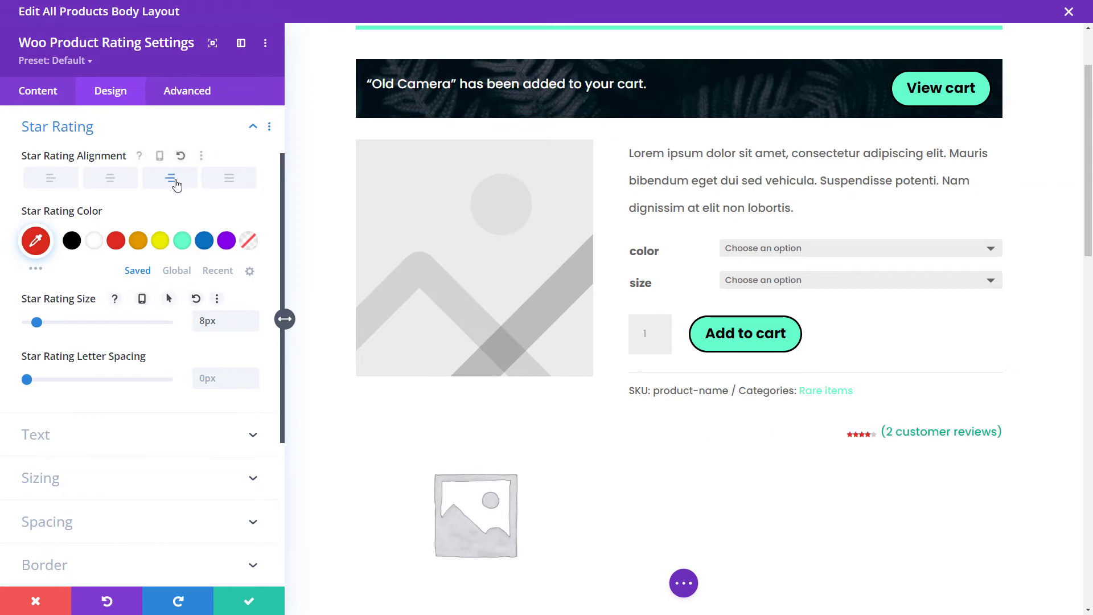
pyautogui.click(86, 185)
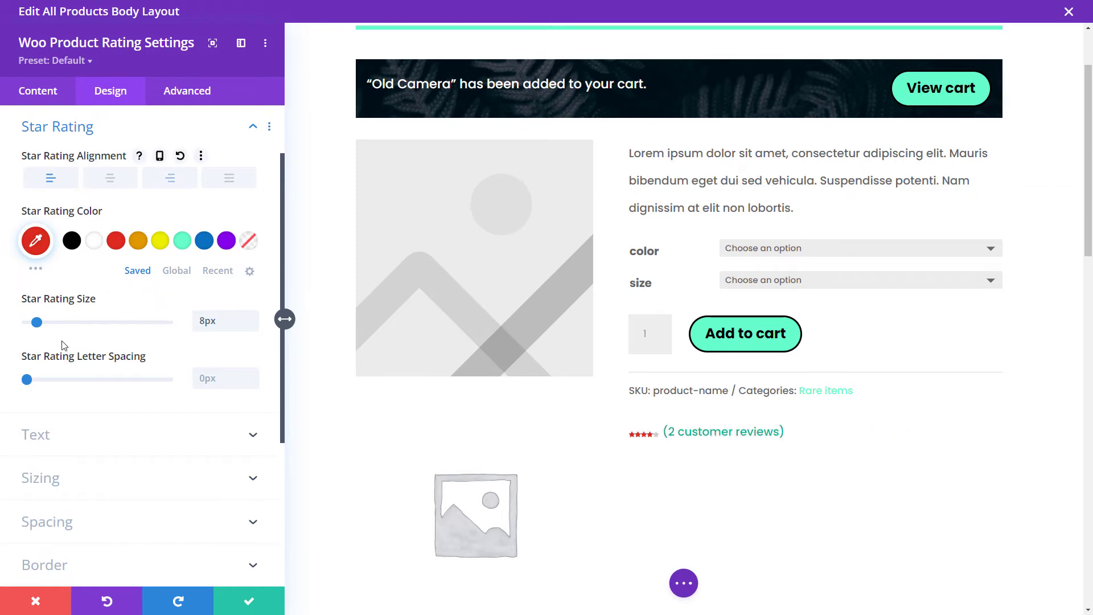
pyautogui.click(239, 605)
# Insert a Woo Product Upsell module below the product rating and save it with its default settings
pyautogui.scroll(-3, 564, 458)
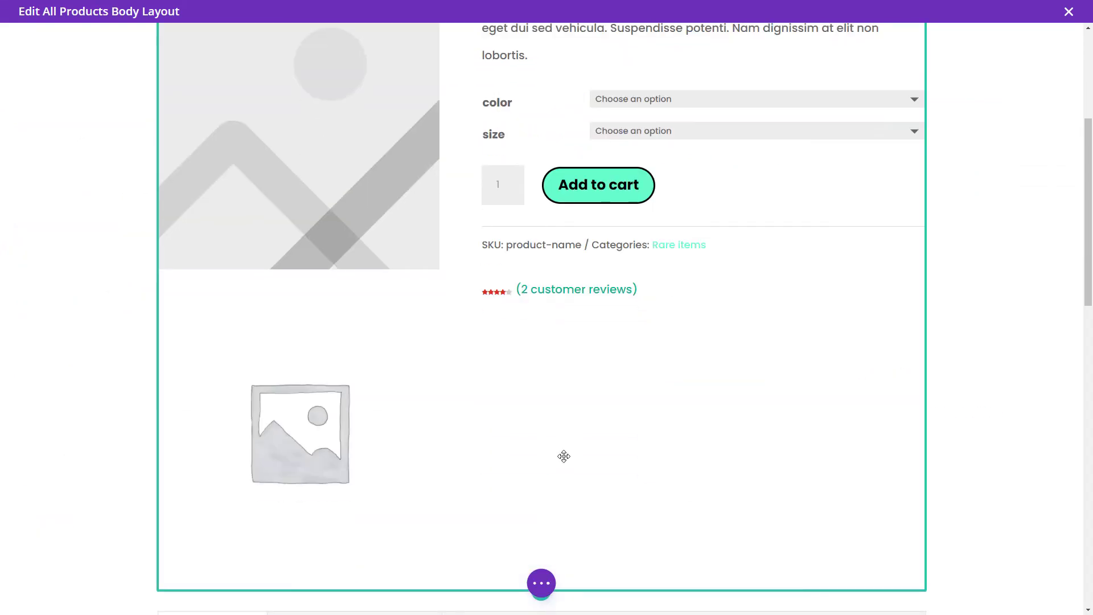
pyautogui.scroll(-4, 563, 456)
pyautogui.click(703, 90)
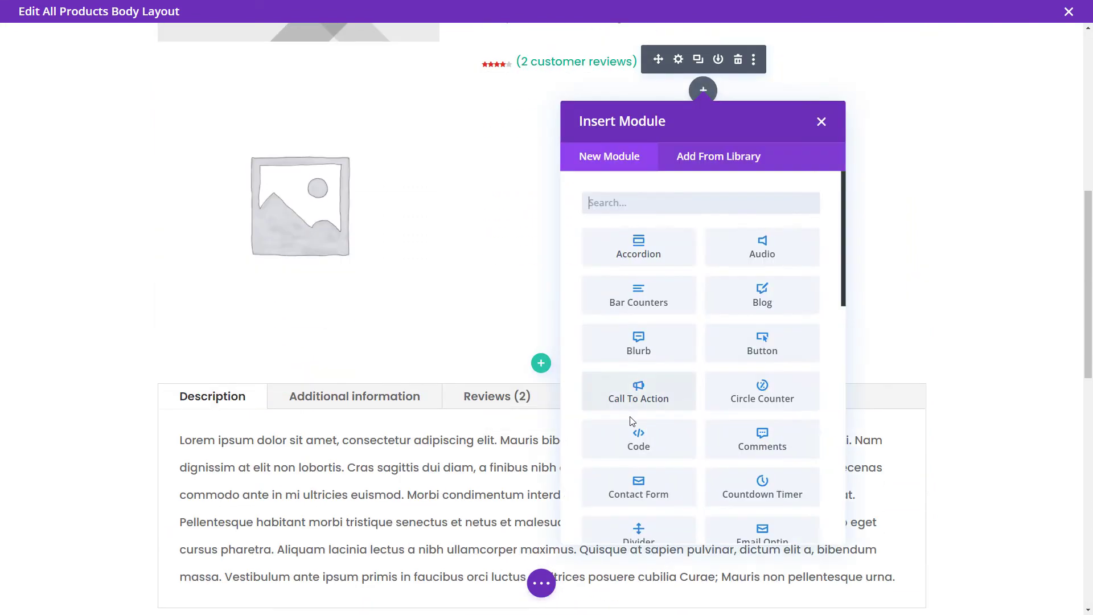
pyautogui.scroll(-10, 630, 421)
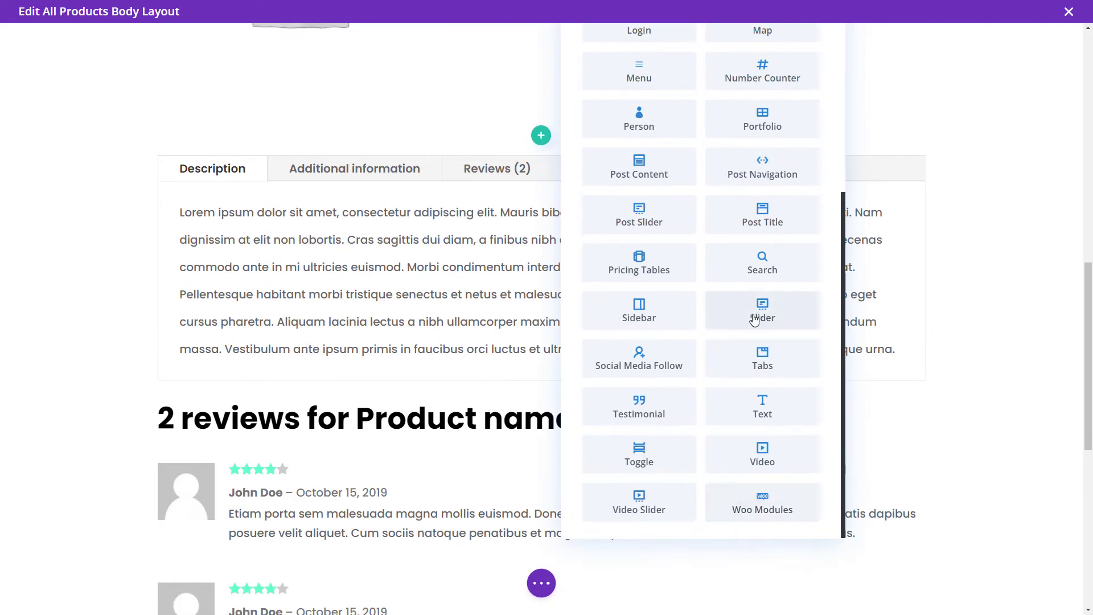
pyautogui.click(771, 488)
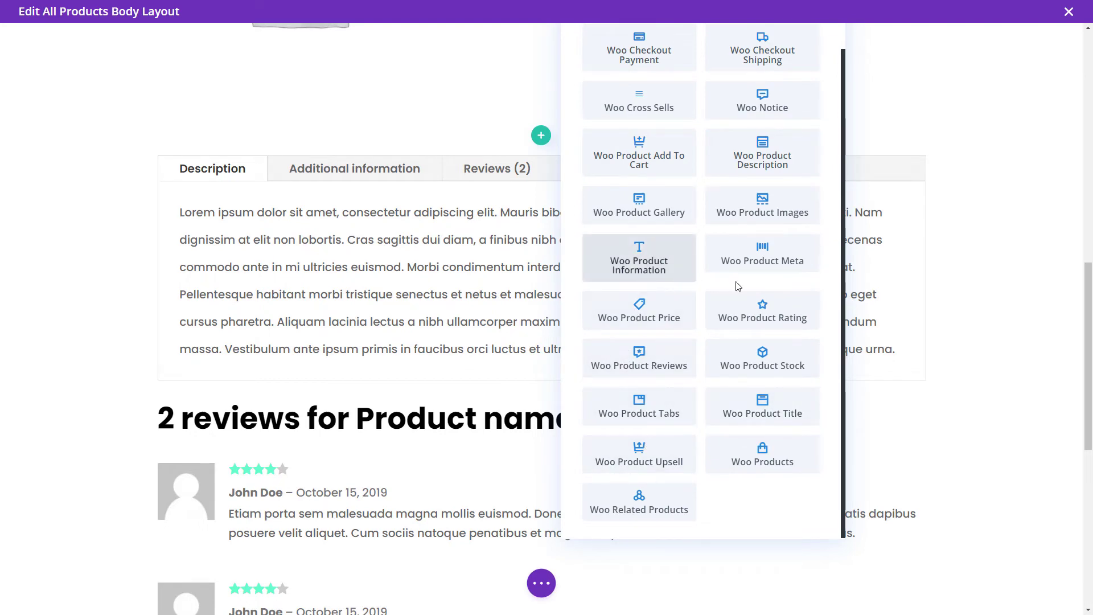
pyautogui.scroll(2, 762, 273)
pyautogui.scroll(-2, 759, 341)
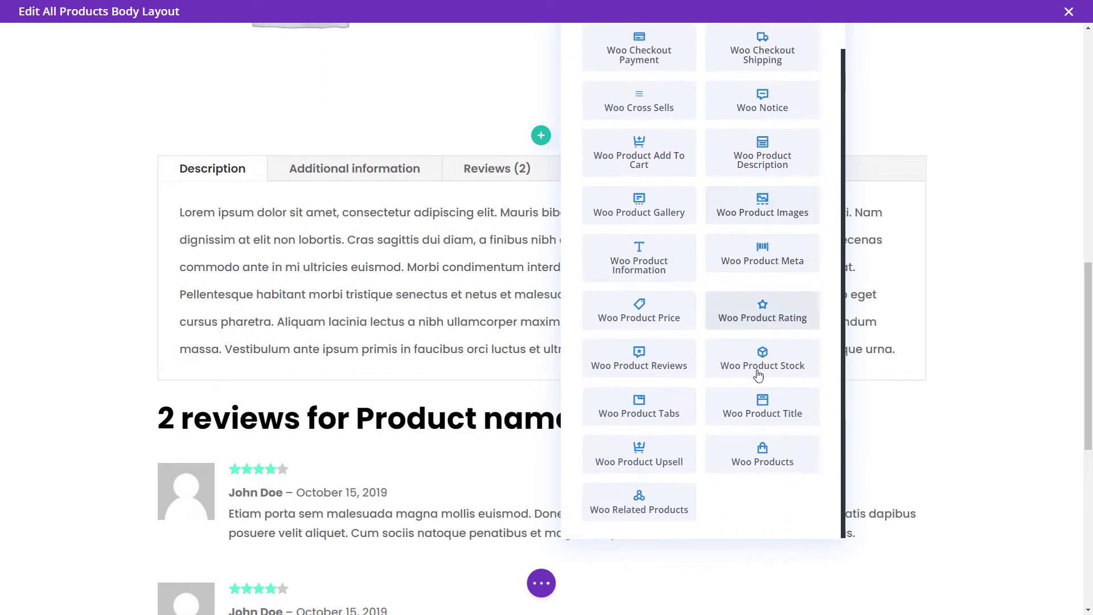
pyautogui.click(653, 469)
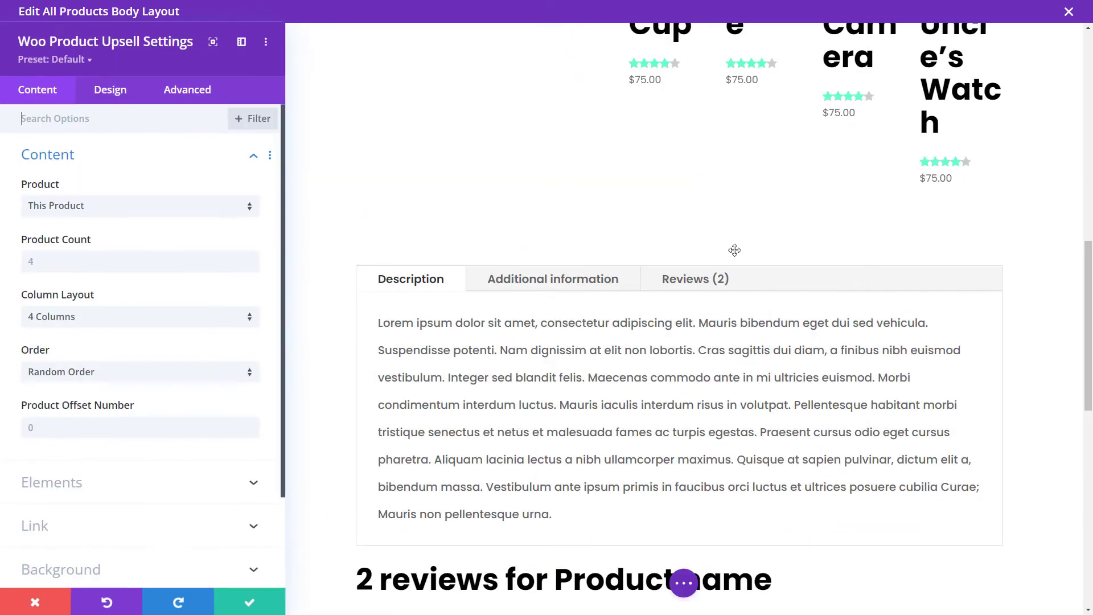
pyautogui.click(240, 601)
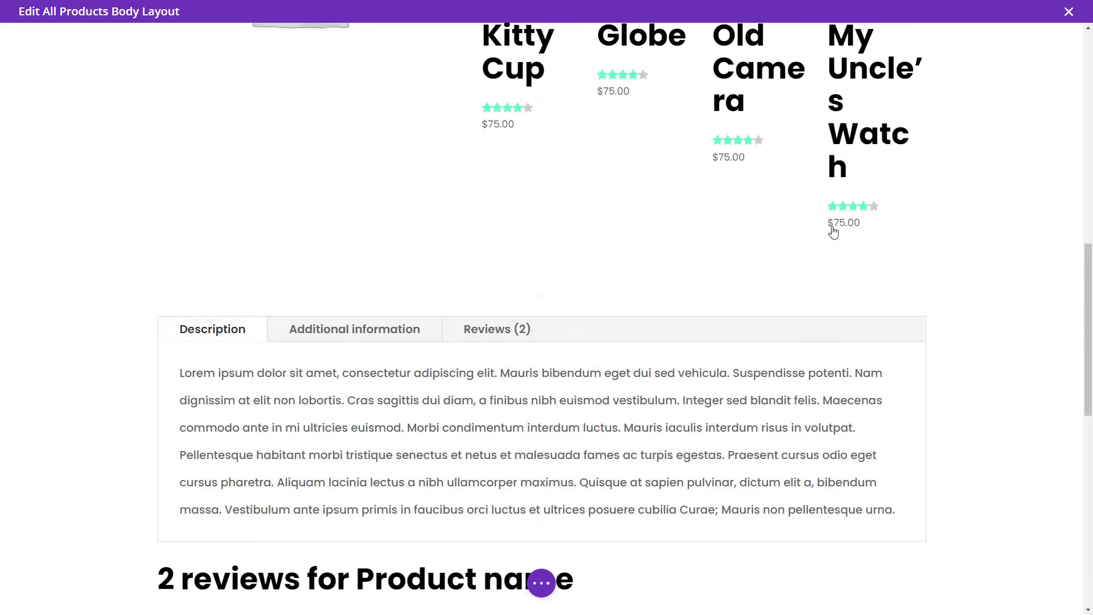
# Set the upsell module's product count to 2 and its column layout to 2 Columns, and save the module
pyautogui.scroll(4, 819, 239)
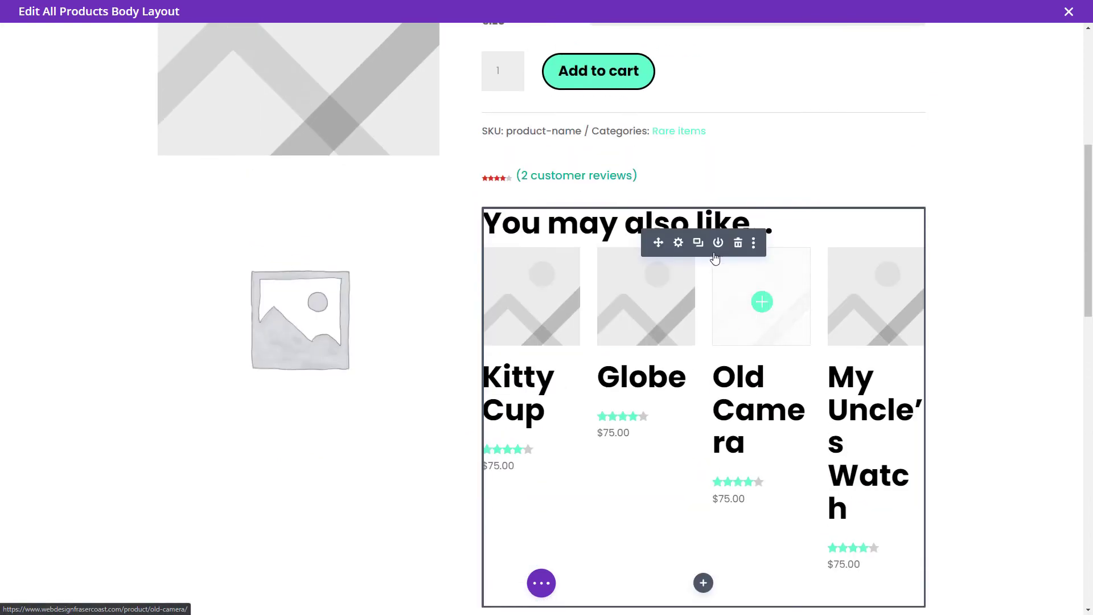
pyautogui.click(677, 243)
pyautogui.click(38, 262)
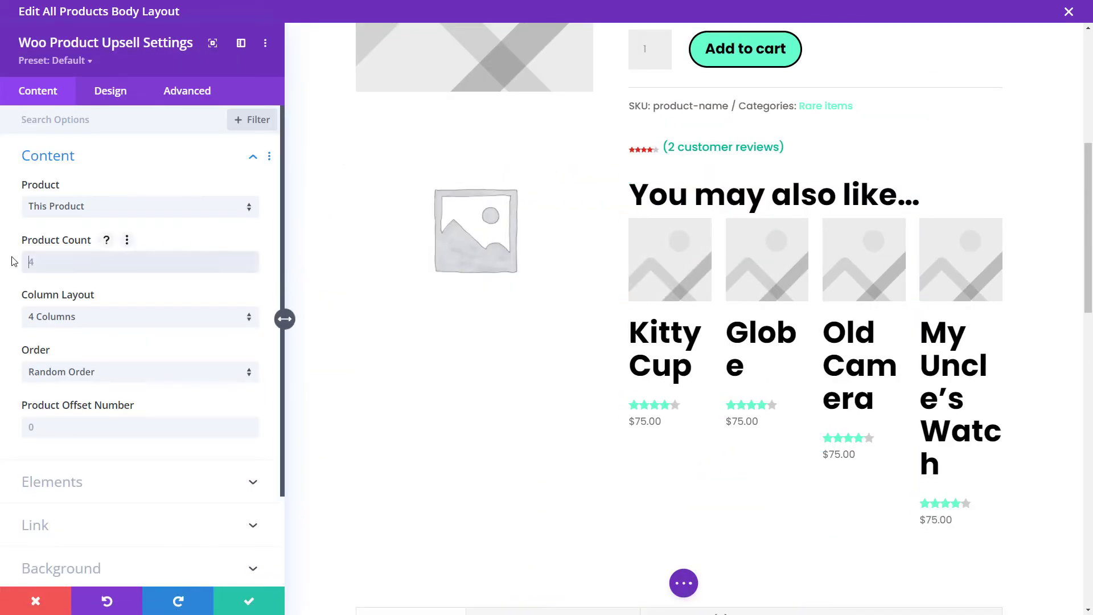
pyautogui.click(62, 325)
pyautogui.click(66, 351)
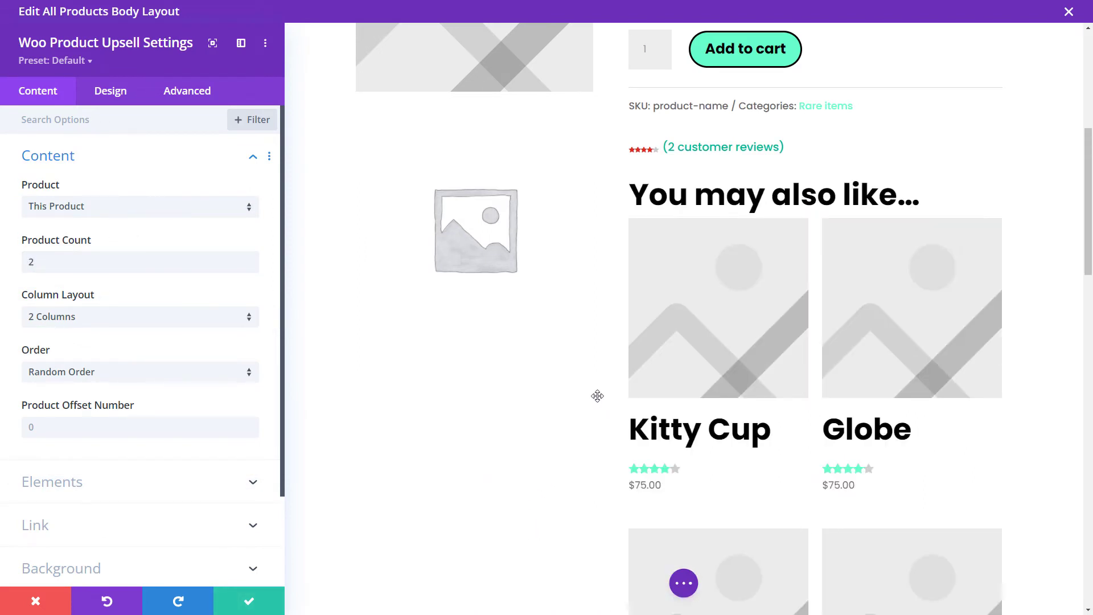
pyautogui.click(249, 600)
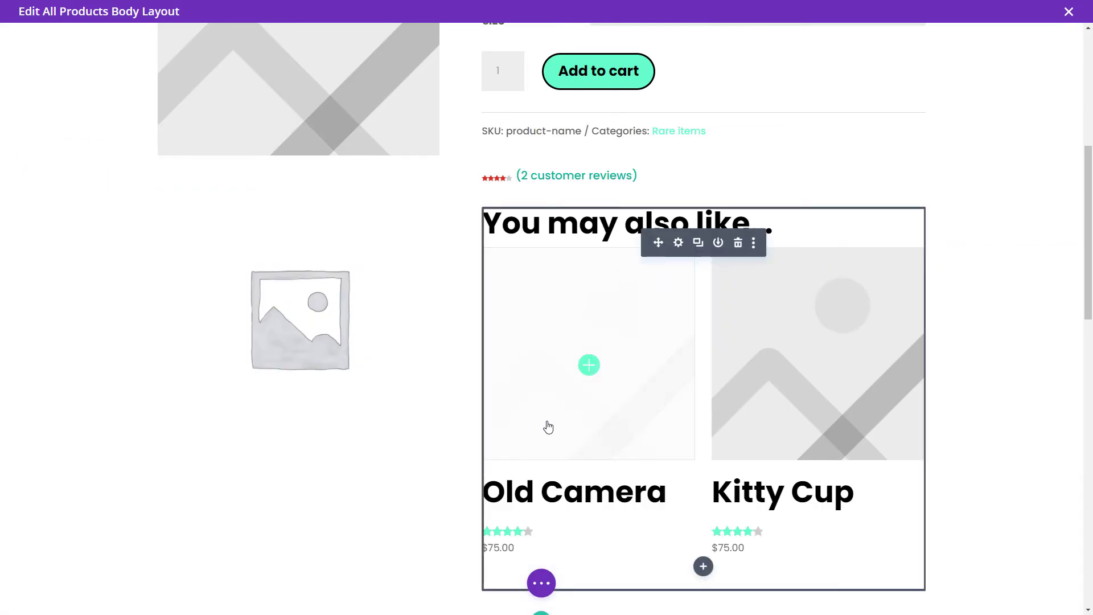
# Save the body layout and look over the page from the upsell products down to the review form
pyautogui.scroll(-12, 525, 529)
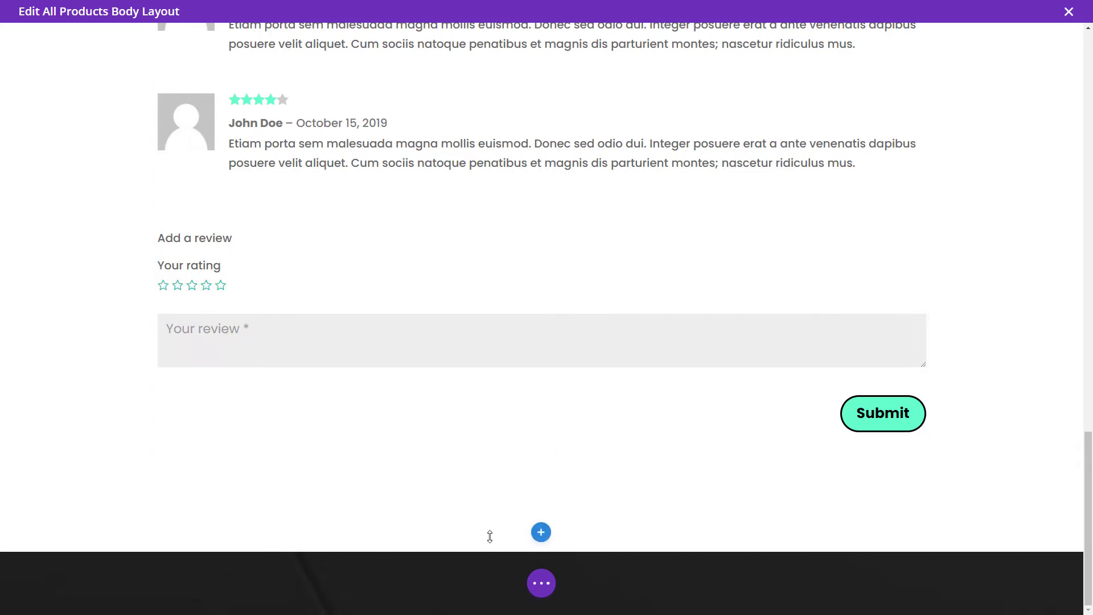
pyautogui.click(541, 582)
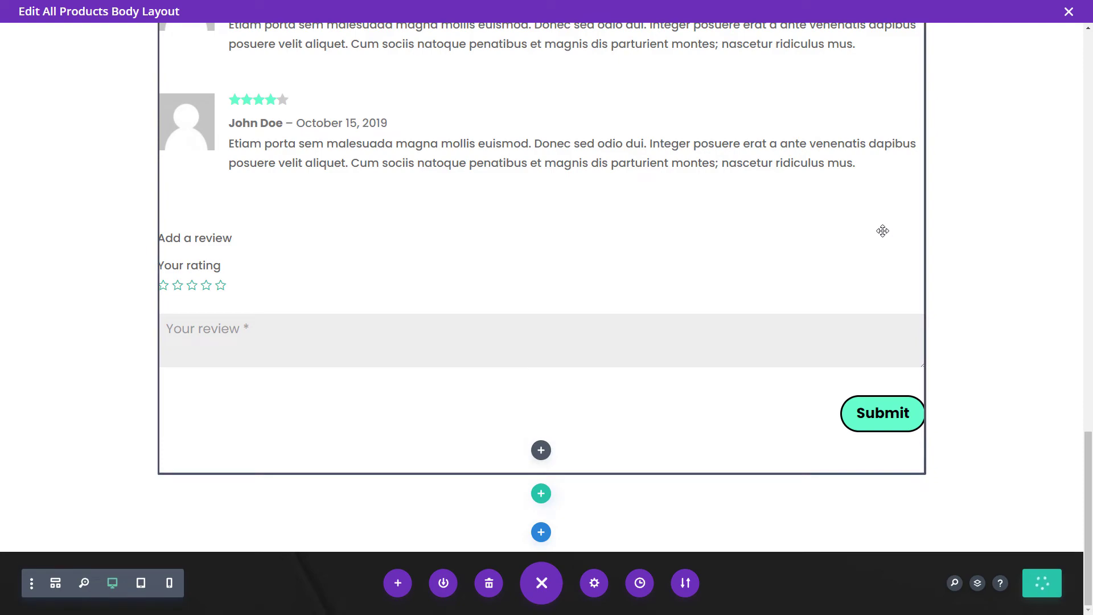
pyautogui.scroll(12, 717, 359)
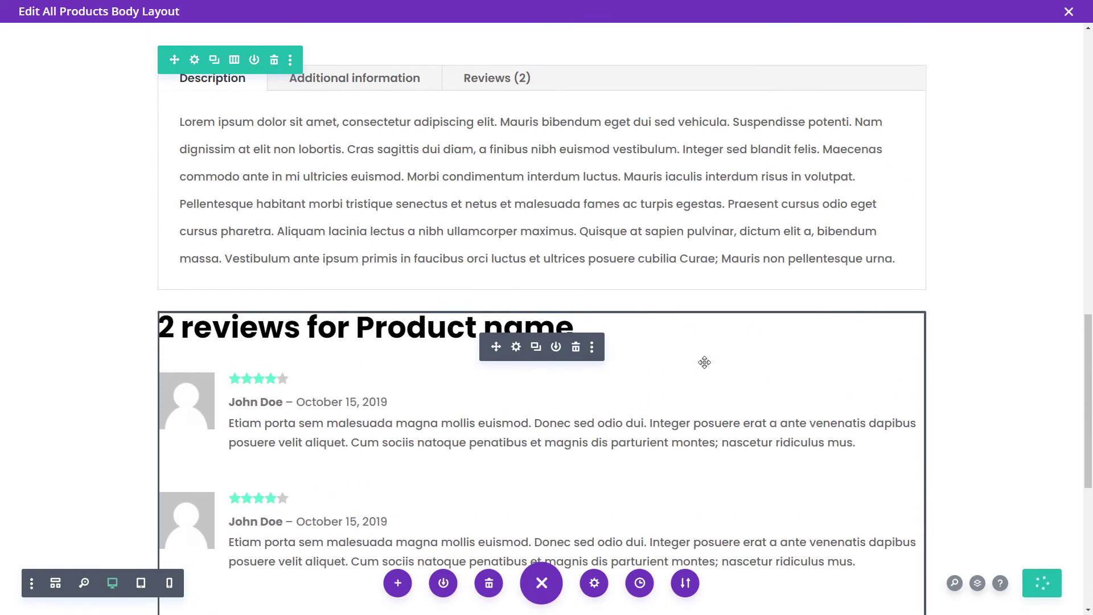
pyautogui.scroll(8, 699, 353)
pyautogui.scroll(-16, 677, 347)
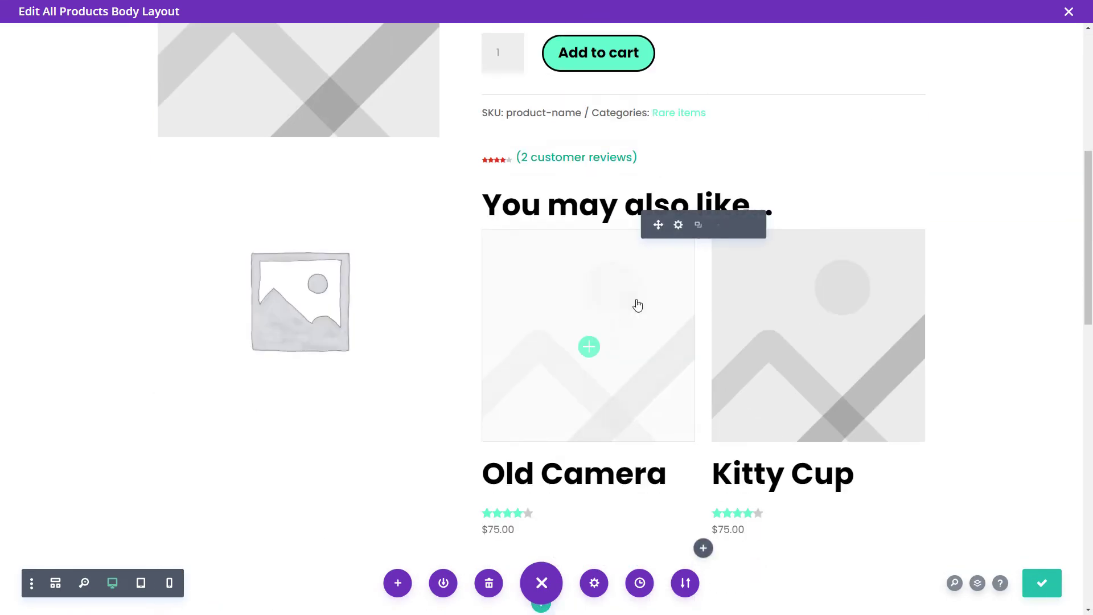
pyautogui.scroll(-4, 594, 316)
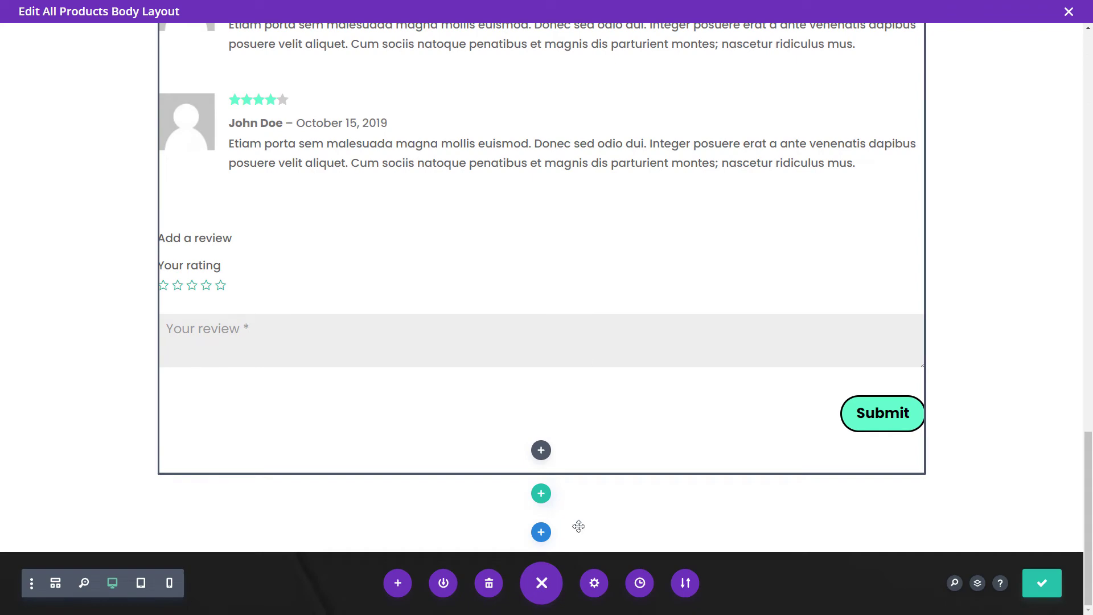
# Add a regular section at the end of the layout without inserting a new row in it
pyautogui.click(540, 529)
pyautogui.click(469, 490)
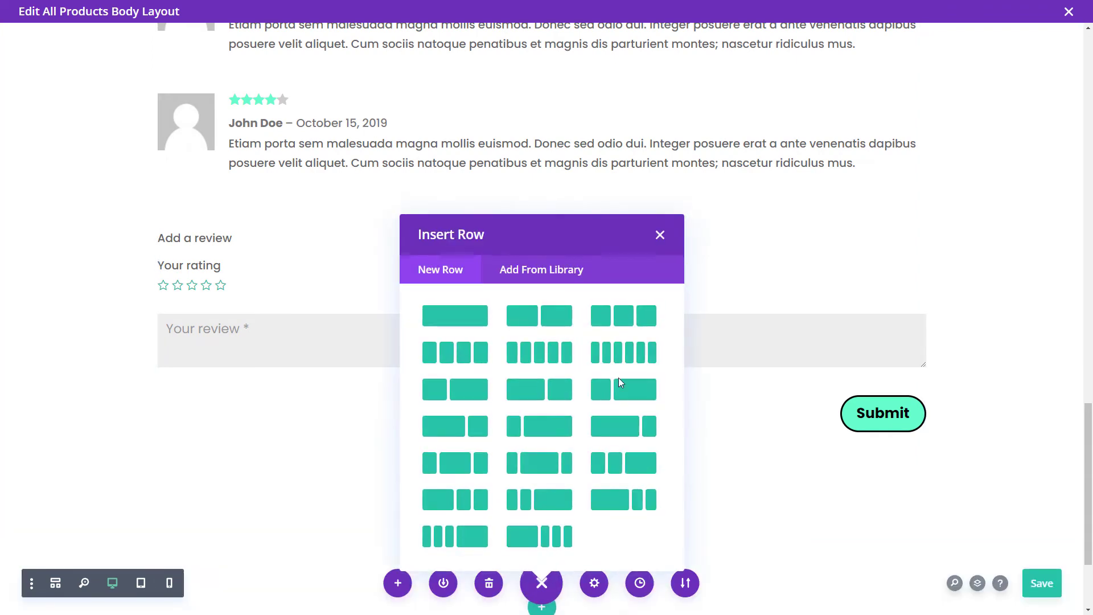
pyautogui.click(660, 235)
# Move the row holding the product tabs and reviews into the new section
pyautogui.scroll(8, 327, 227)
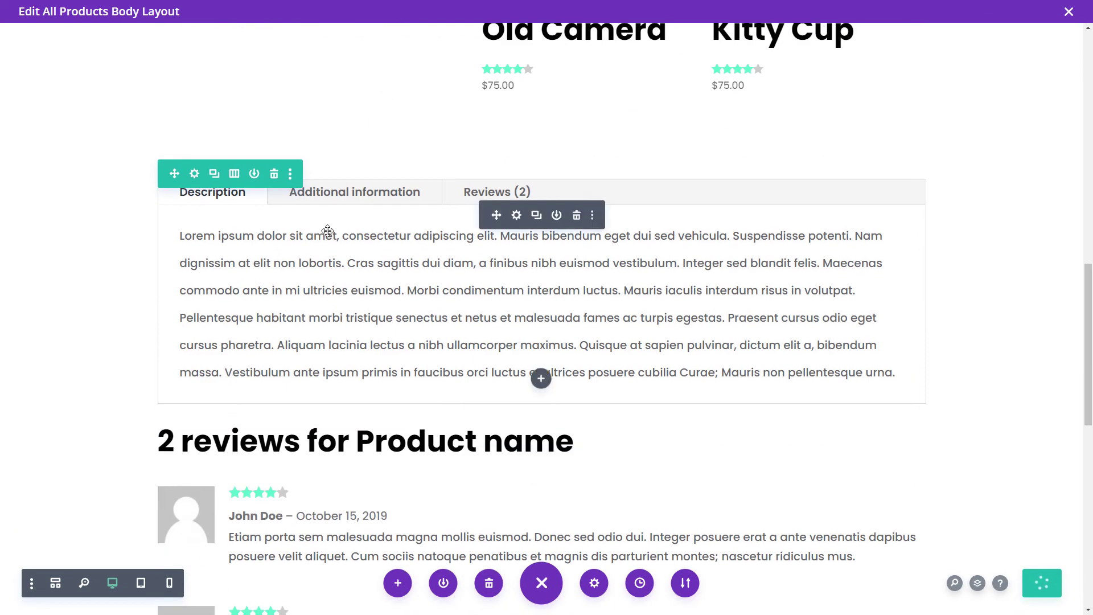
pyautogui.moveTo(174, 173); pyautogui.dragTo(237, 478)
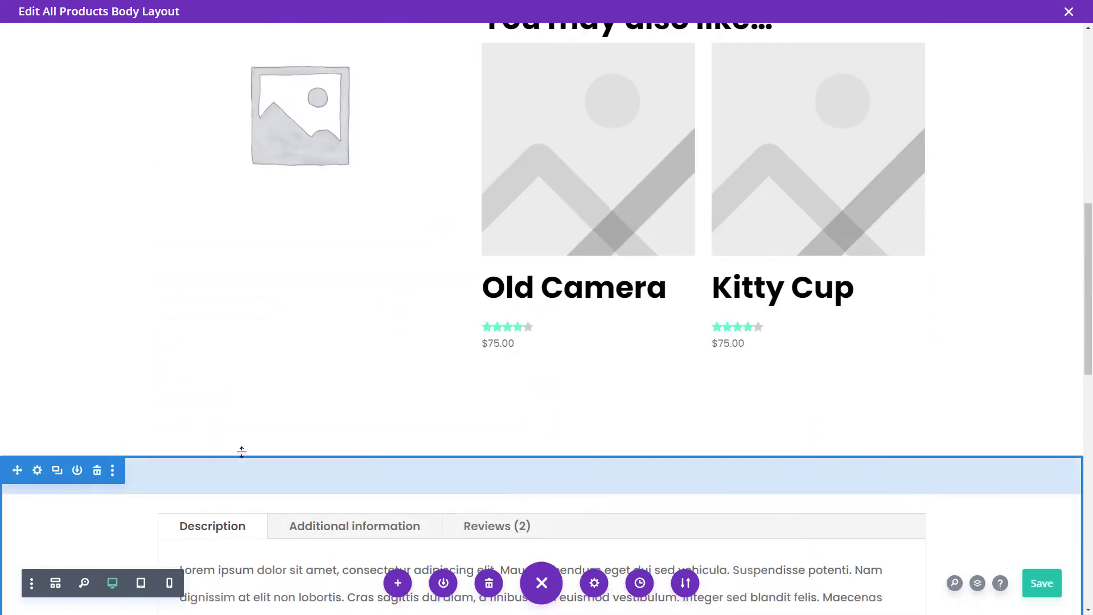
pyautogui.scroll(5, 1025, 380)
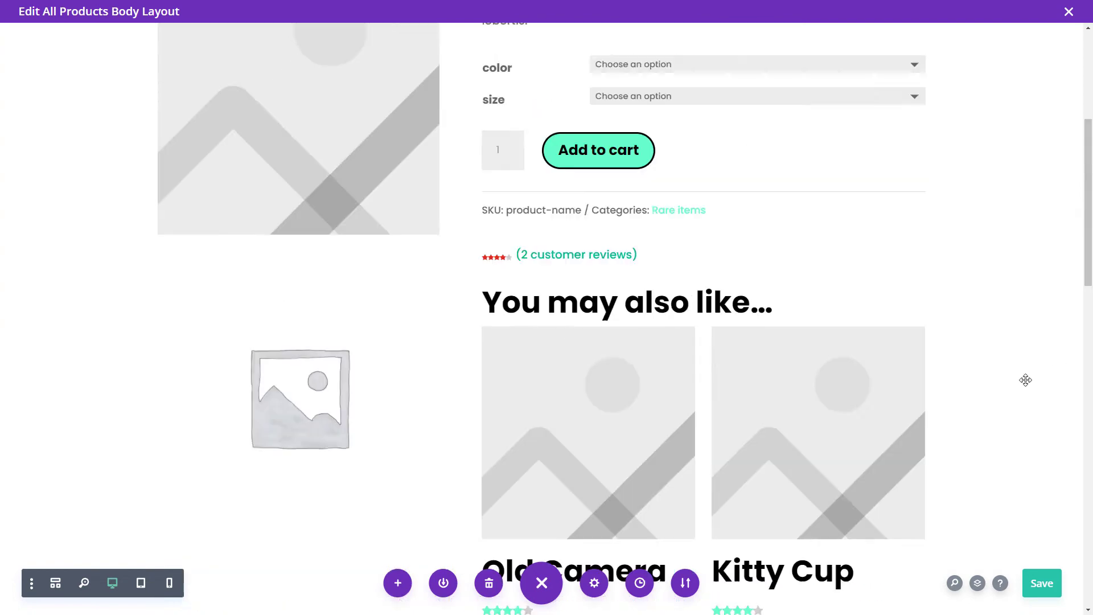
# Set the first section's background image to the blue-grey wall texture pexels-milo-textures-2768398.jpg from the media library
pyautogui.scroll(5, 1025, 379)
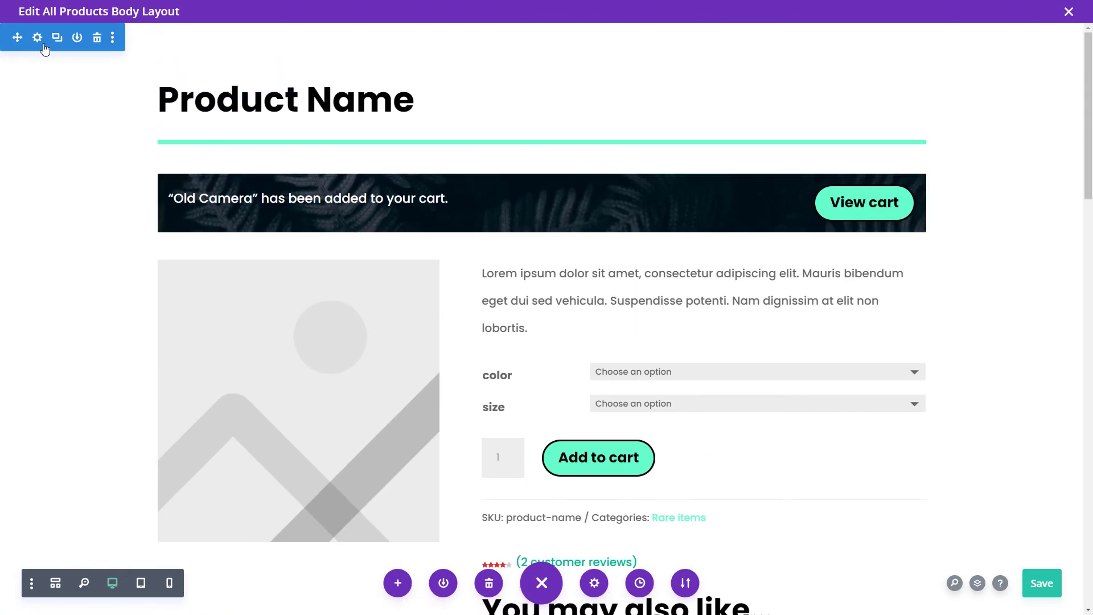
pyautogui.click(38, 39)
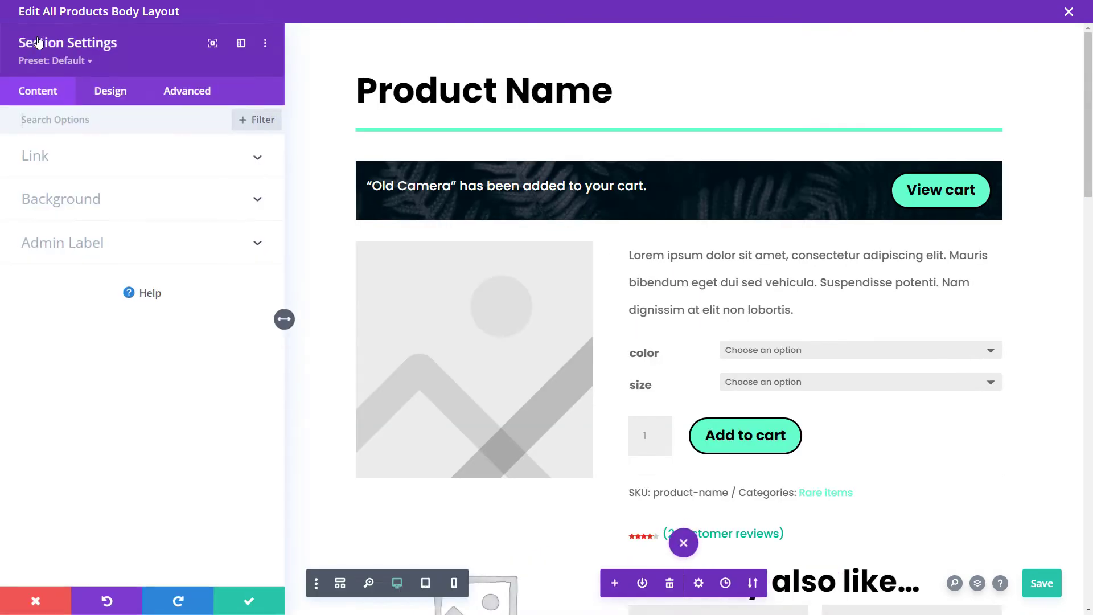
pyautogui.click(78, 200)
pyautogui.click(170, 230)
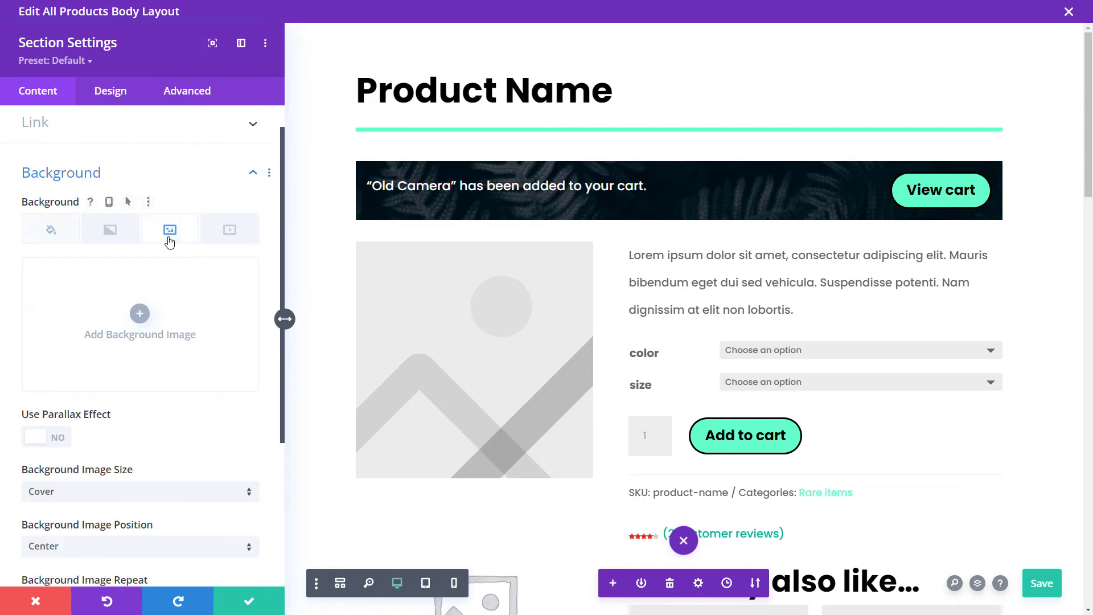
pyautogui.click(143, 327)
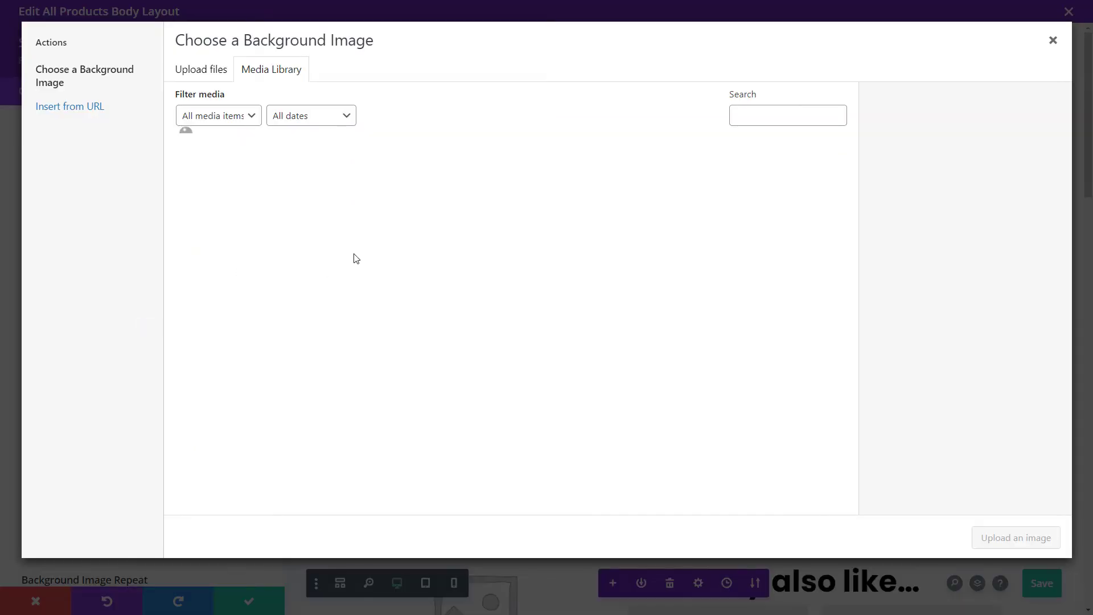
pyautogui.scroll(-2, 346, 255)
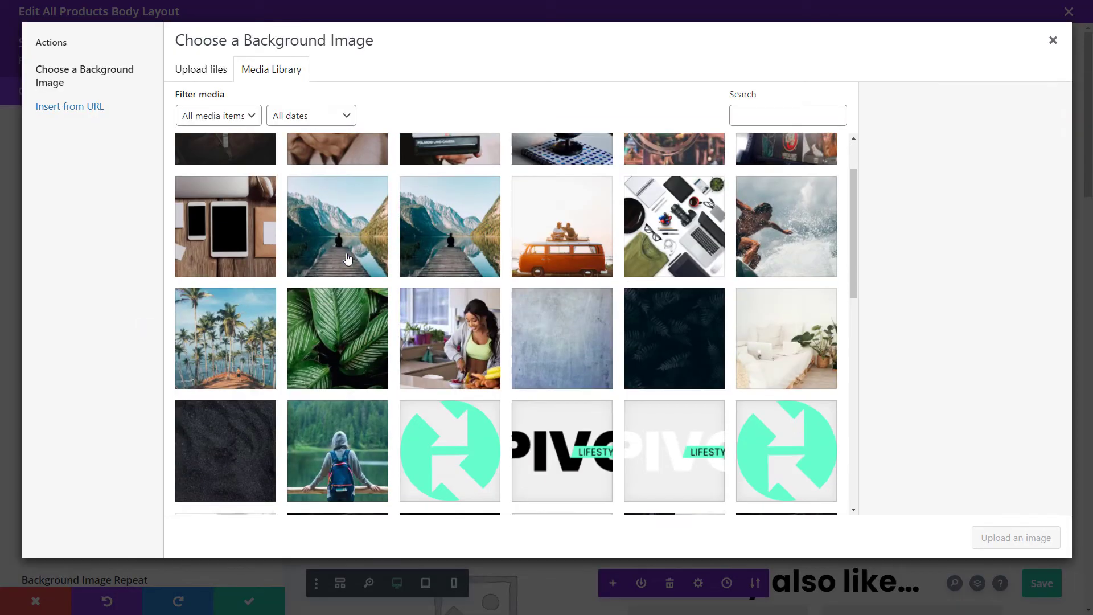
pyautogui.click(582, 312)
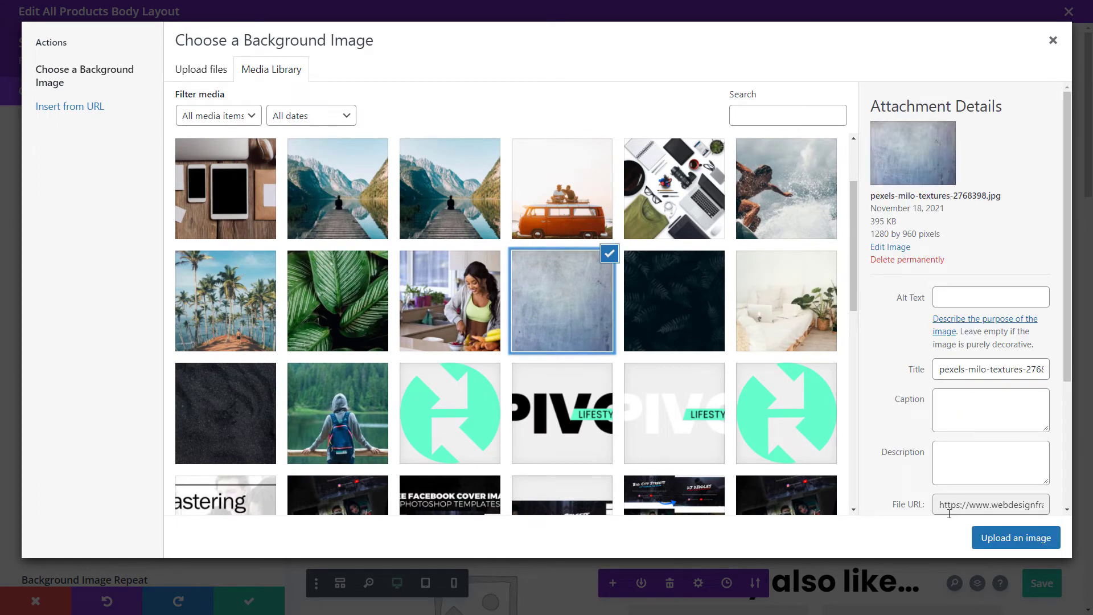
pyautogui.click(1007, 538)
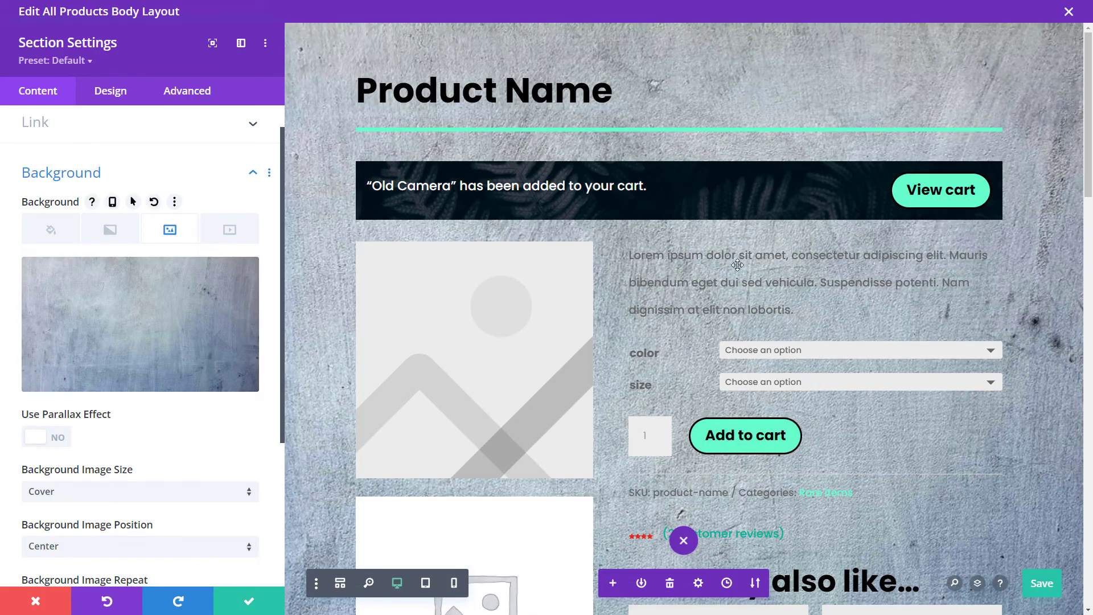
# Add a background gradient to the section with both colors set to semi-transparent white
pyautogui.scroll(-3, 64, 457)
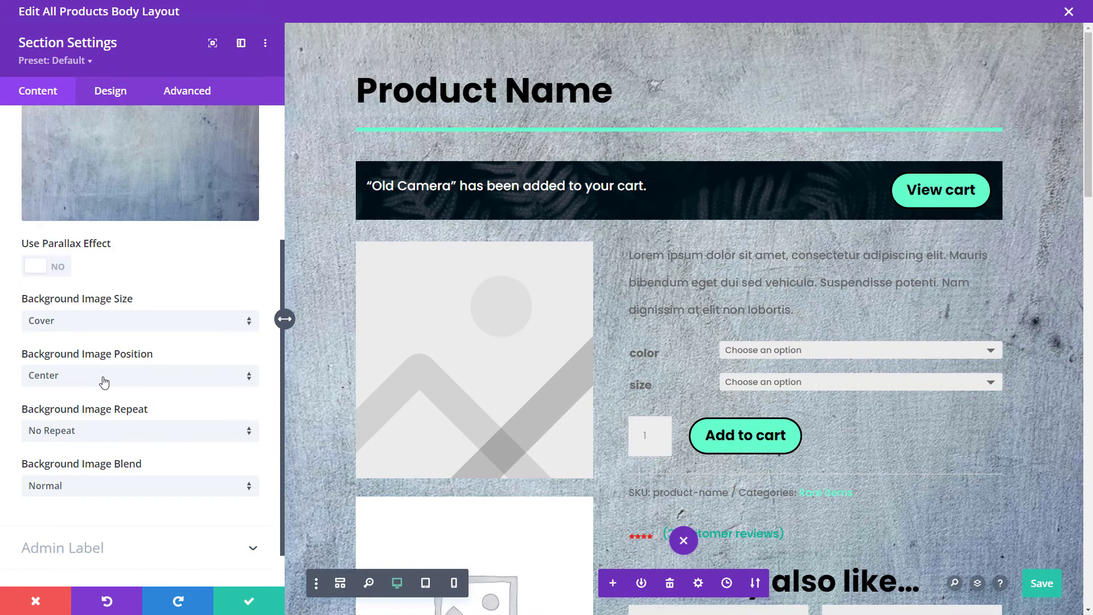
pyautogui.scroll(2, 102, 378)
pyautogui.click(120, 174)
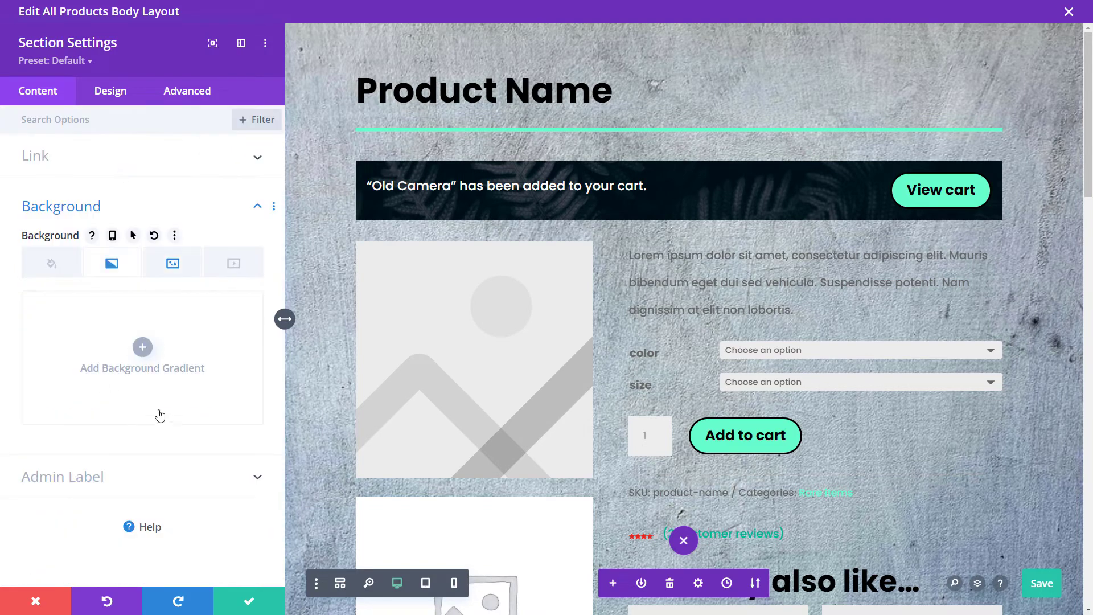
pyautogui.click(142, 348)
pyautogui.click(88, 446)
pyautogui.click(94, 448)
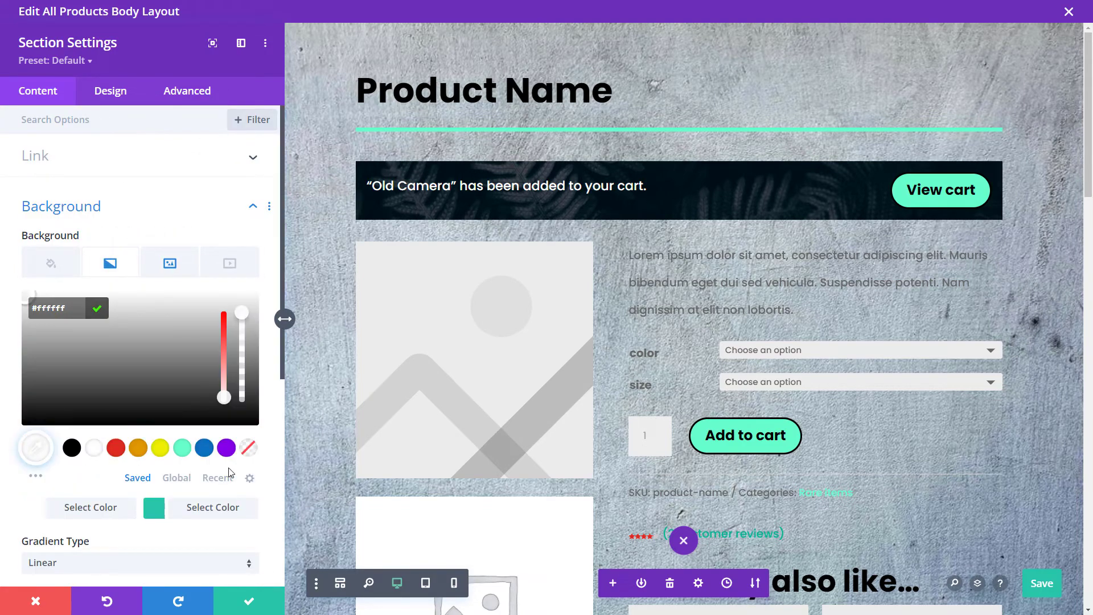
pyautogui.click(205, 507)
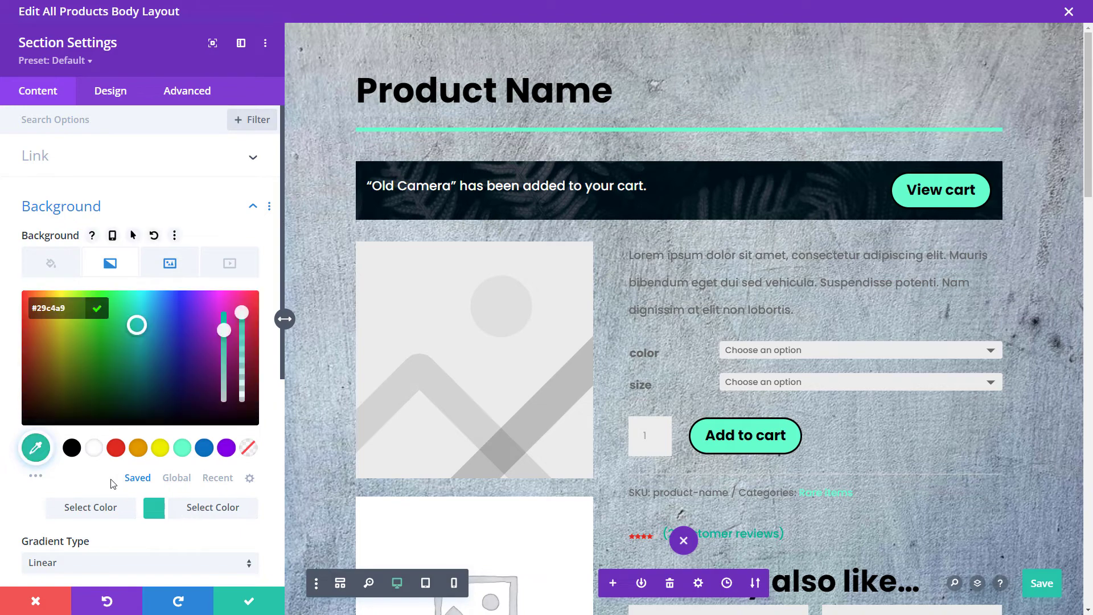
pyautogui.click(94, 448)
pyautogui.moveTo(242, 321); pyautogui.dragTo(187, 403)
pyautogui.click(109, 512)
# Place the white gradient above the section's background image
pyautogui.scroll(-4, 128, 501)
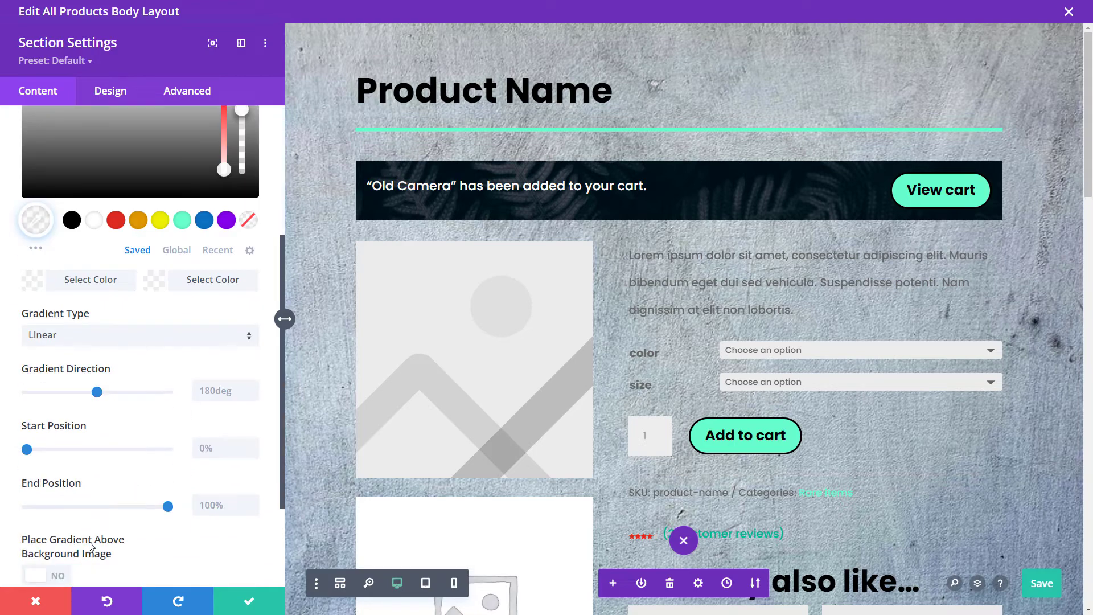
pyautogui.scroll(-1, 46, 579)
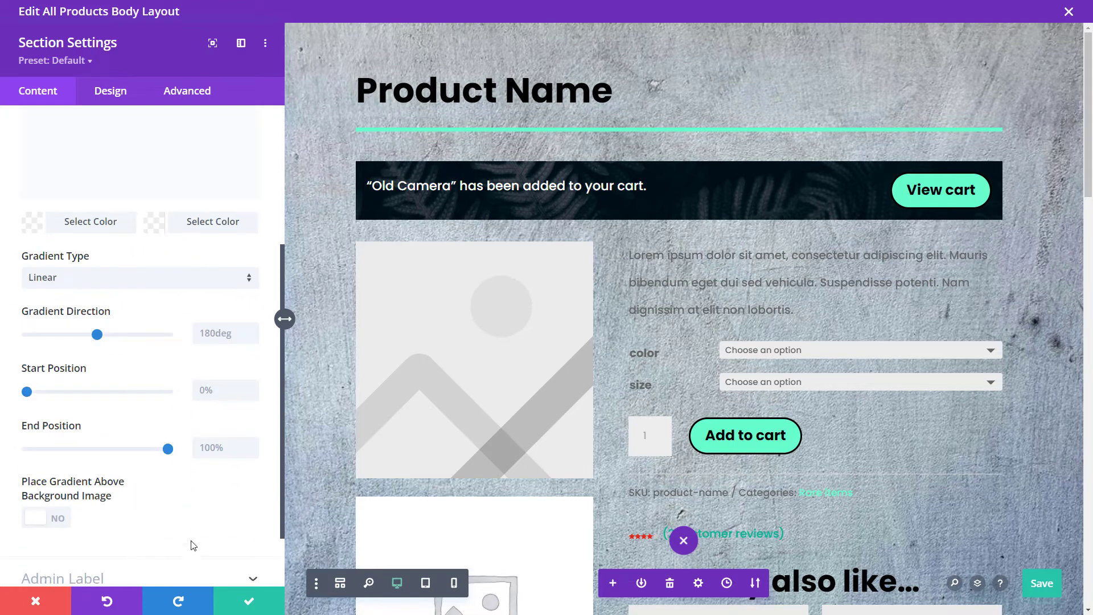
pyautogui.click(55, 519)
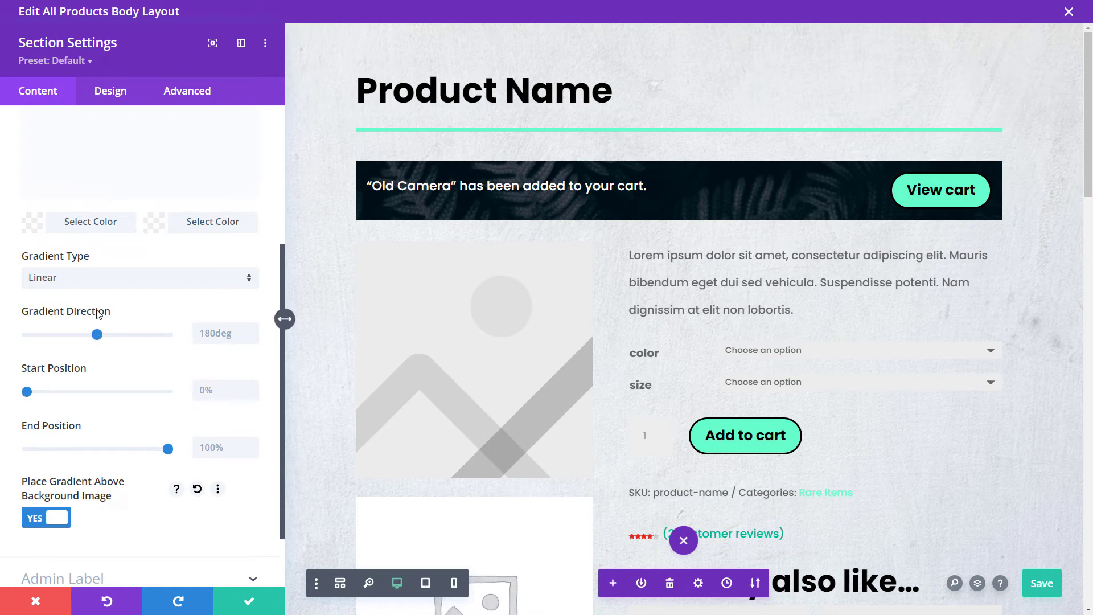
# Give the section a bottom divider in a layered triangular style and save the section settings
pyautogui.scroll(5, 203, 391)
pyautogui.click(114, 96)
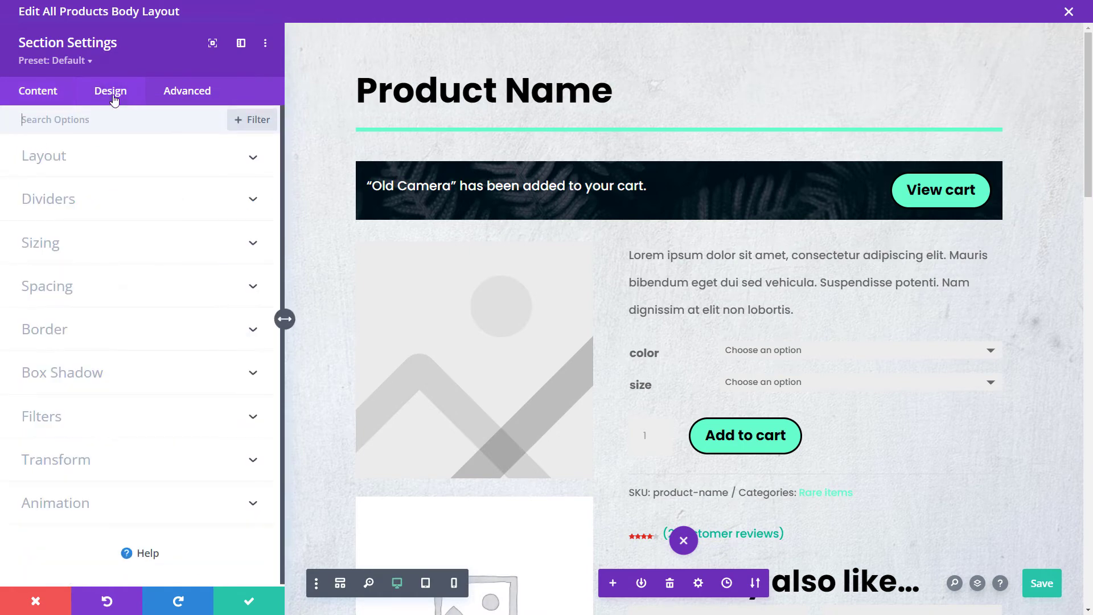
pyautogui.click(82, 202)
pyautogui.click(182, 187)
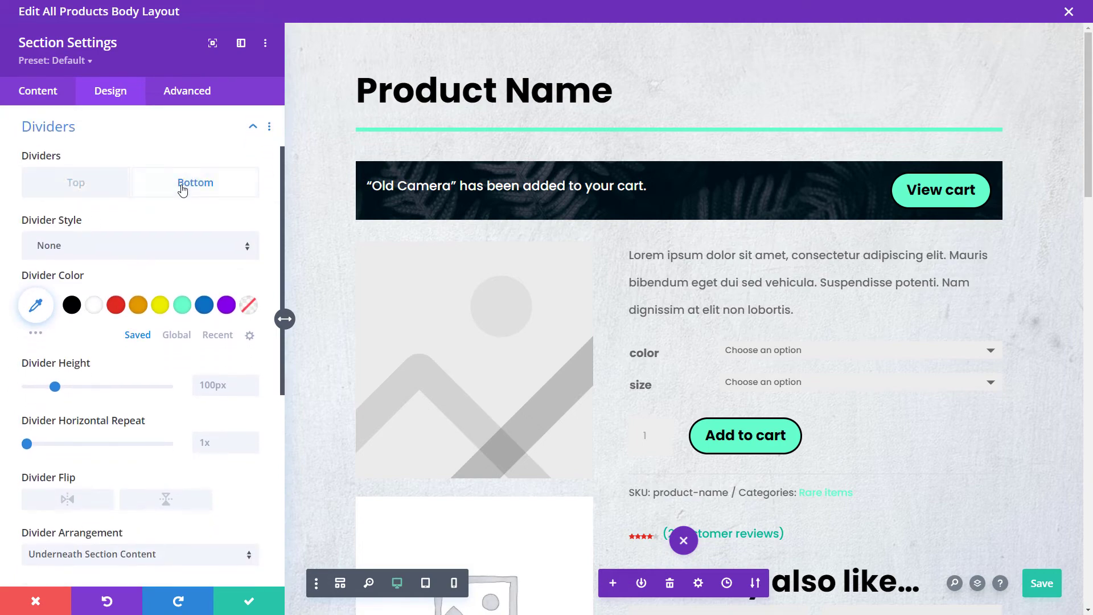
pyautogui.click(144, 257)
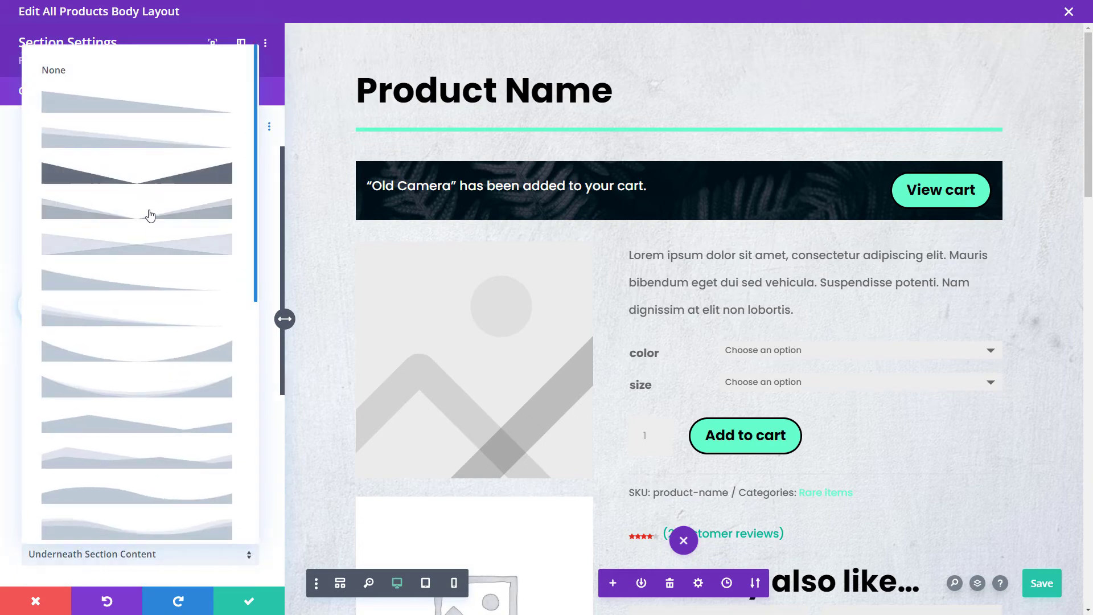
pyautogui.click(152, 225)
pyautogui.click(250, 601)
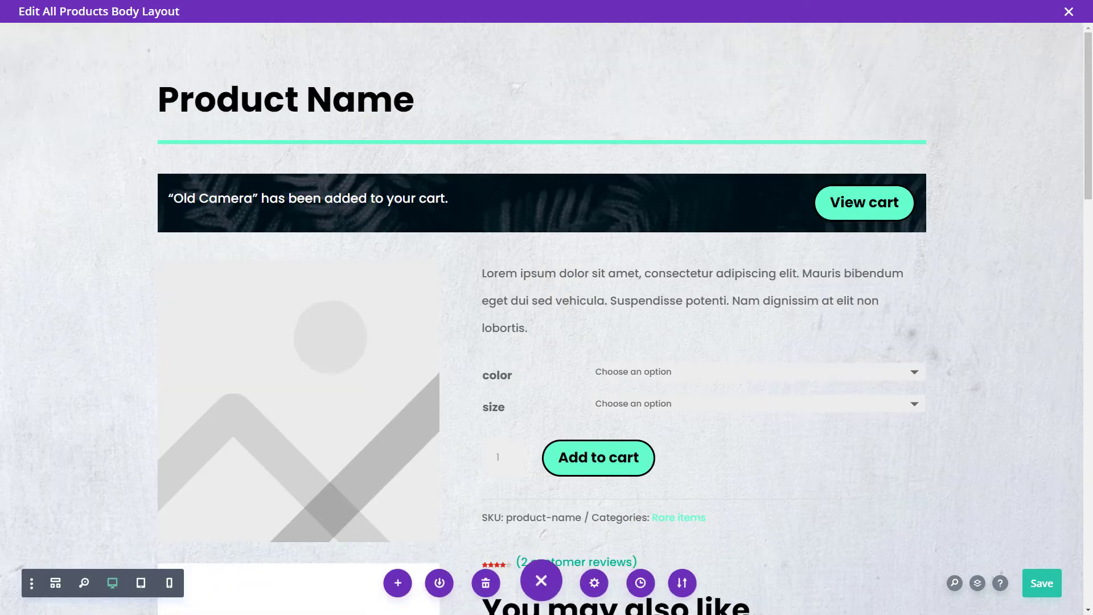
# Save and close the All Products body layout and save the Theme Builder changes
pyautogui.moveTo(1089, 103); pyautogui.dragTo(1045, 4)
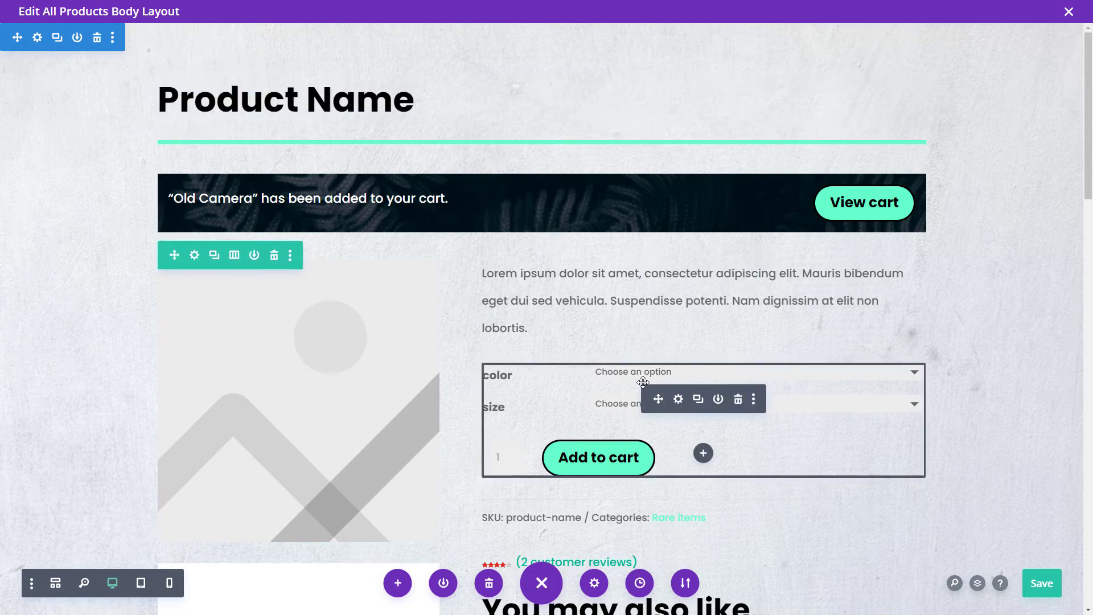
pyautogui.click(1048, 585)
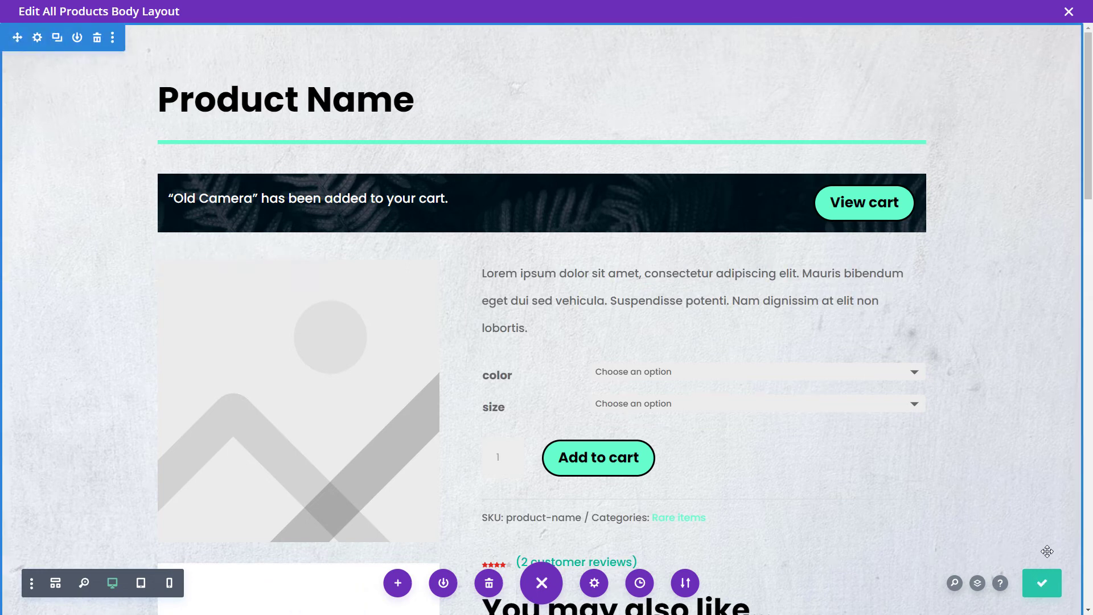
pyautogui.click(1068, 11)
pyautogui.click(639, 379)
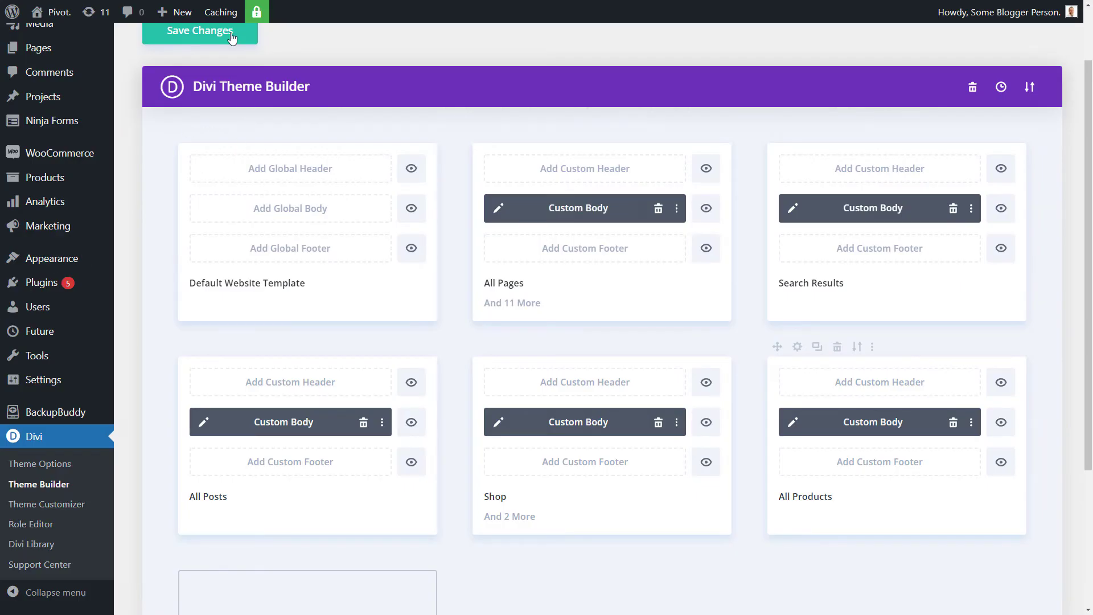
pyautogui.click(231, 37)
# Look over the Globe product page on the live site and reload it to load the new template
pyautogui.scroll(2, 231, 121)
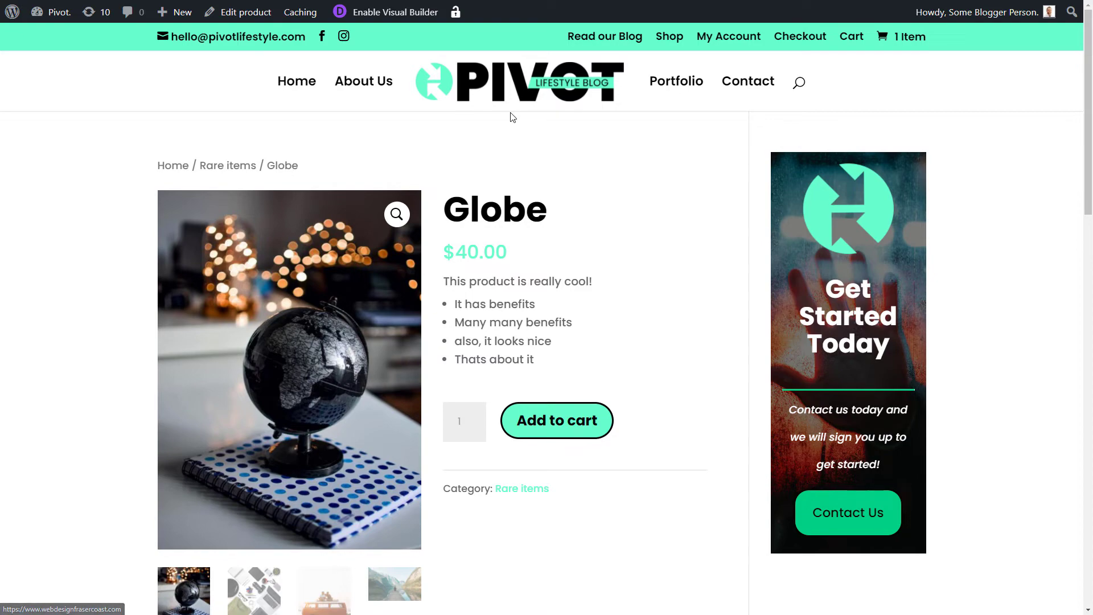
pyautogui.scroll(-3, 509, 296)
pyautogui.scroll(-4, 508, 336)
pyautogui.scroll(7, 509, 389)
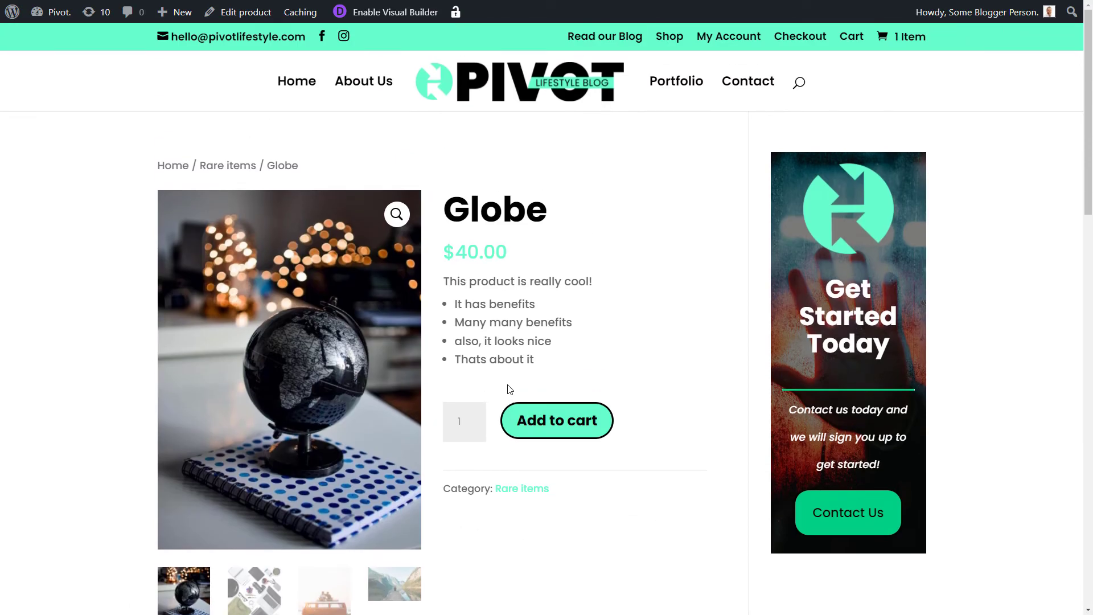
pyautogui.press('F5')
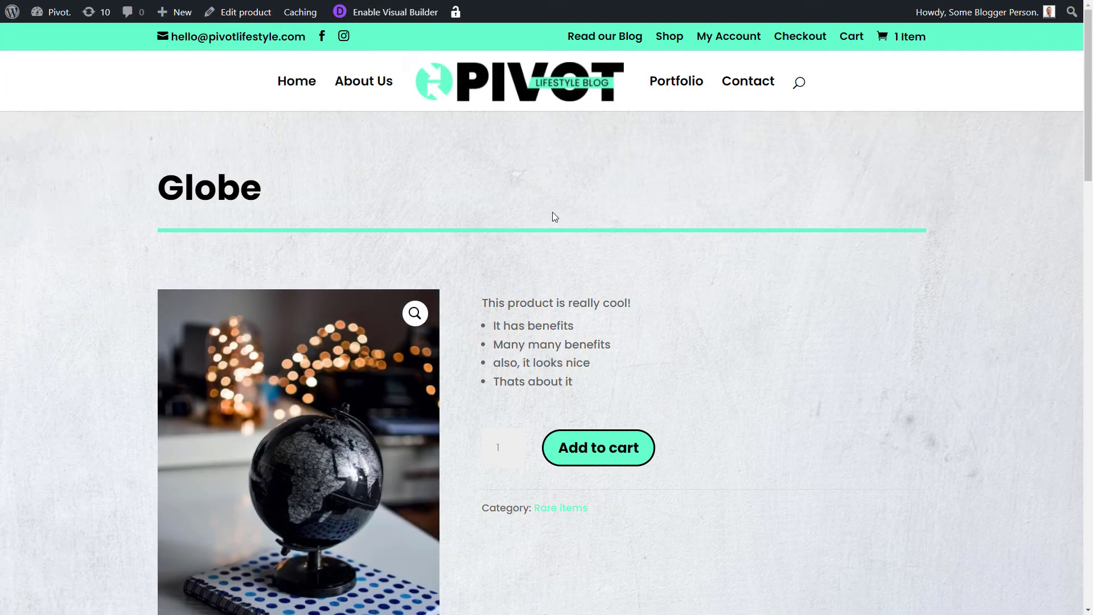
# Check the short description and the quantity field on the reloaded Globe product page
pyautogui.moveTo(495, 303); pyautogui.dragTo(538, 380)
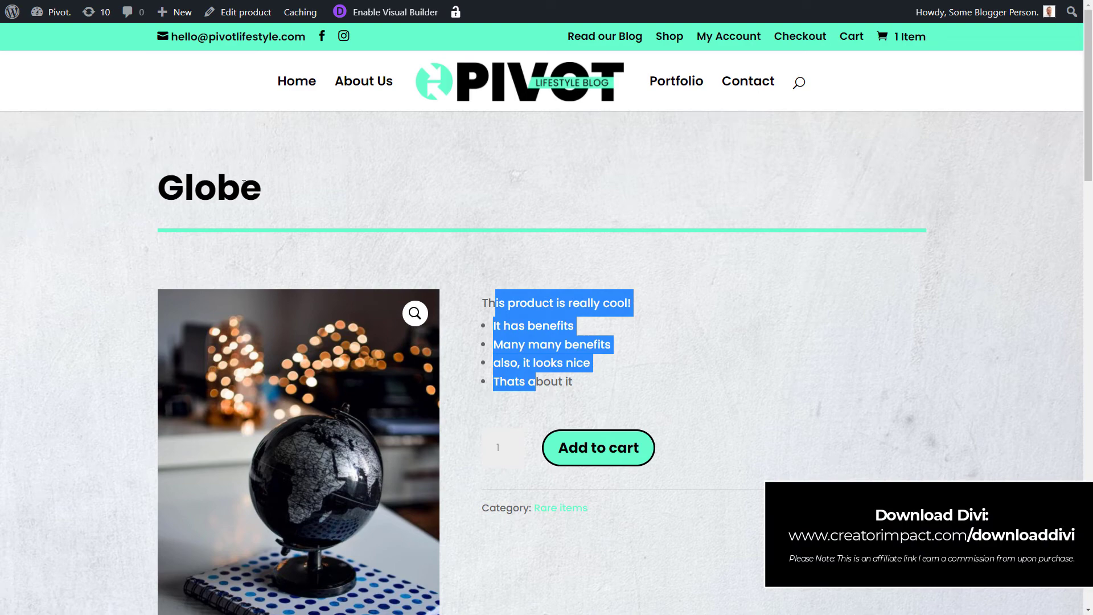
pyautogui.scroll(-2, 536, 325)
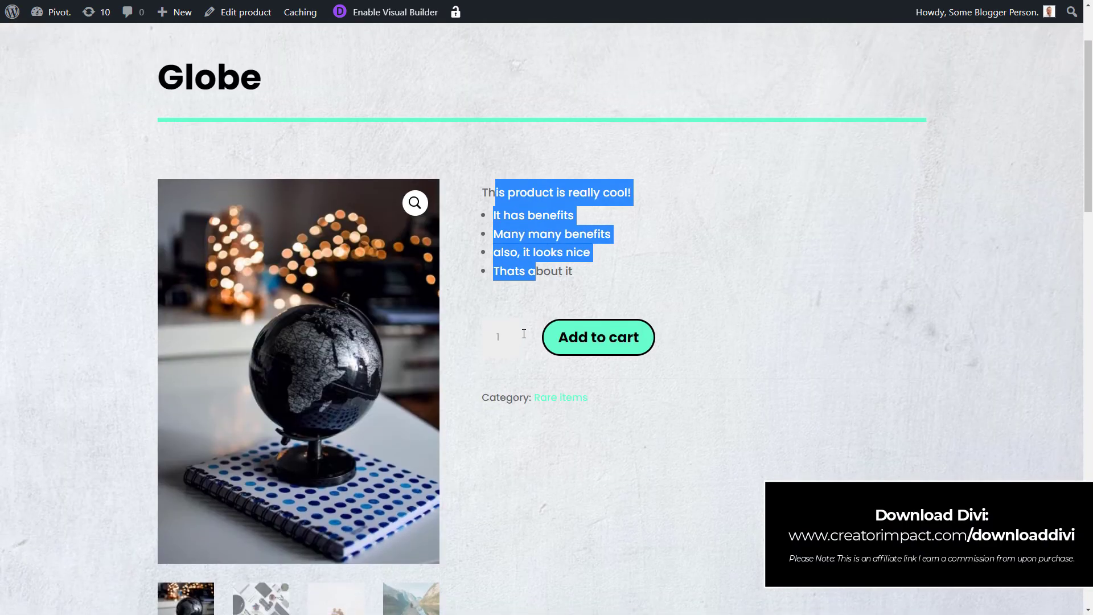
pyautogui.click(508, 335)
pyautogui.click(508, 341)
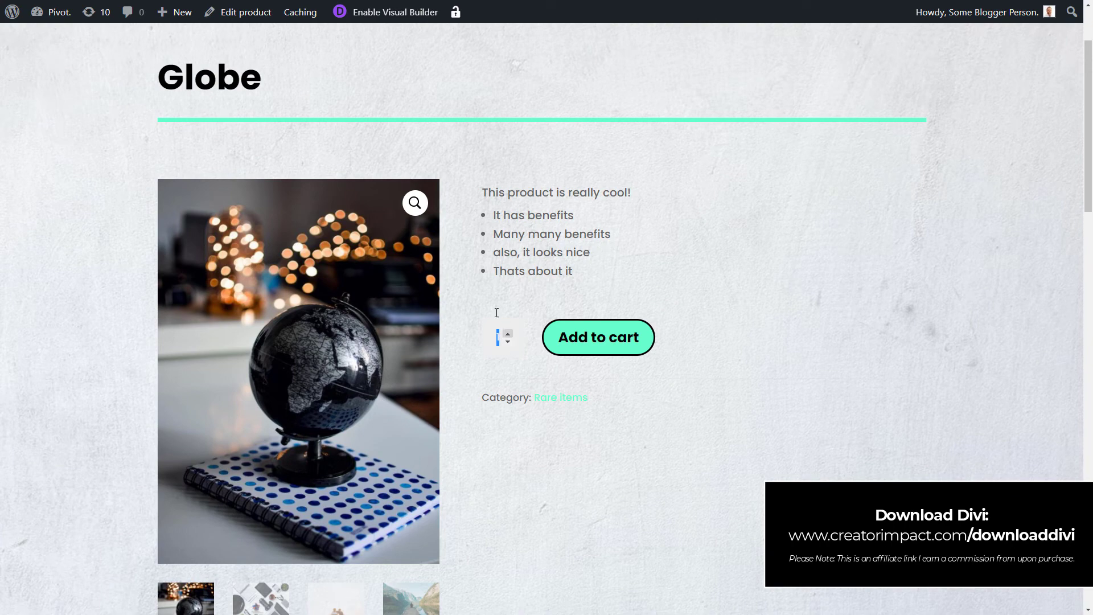
pyautogui.scroll(-1, 569, 324)
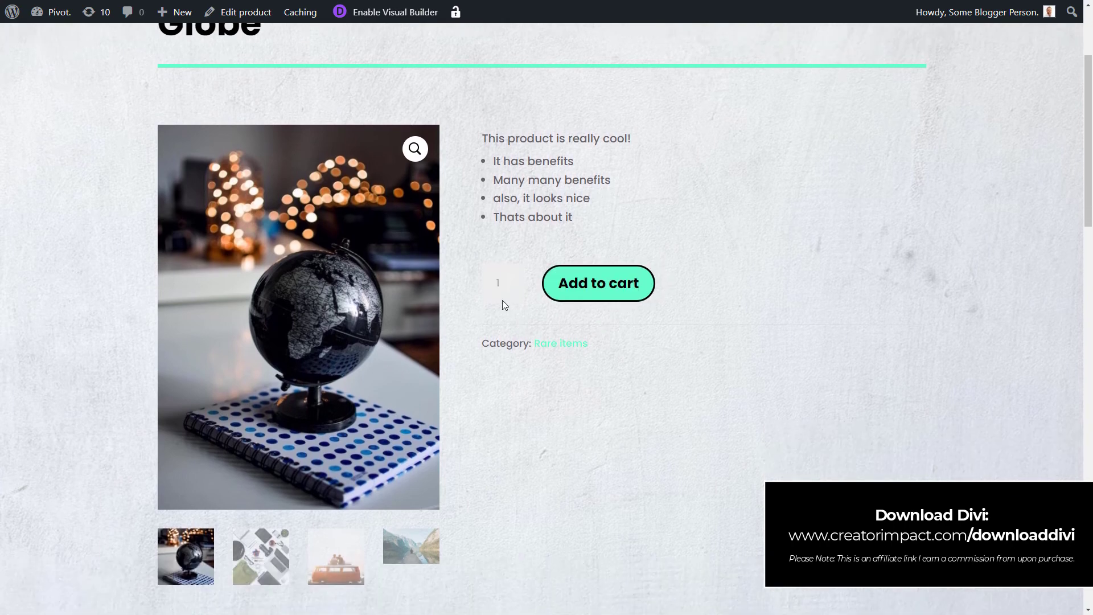
# Page through the product gallery slider and switch the main product image using its thumbnails
pyautogui.scroll(-7, 467, 378)
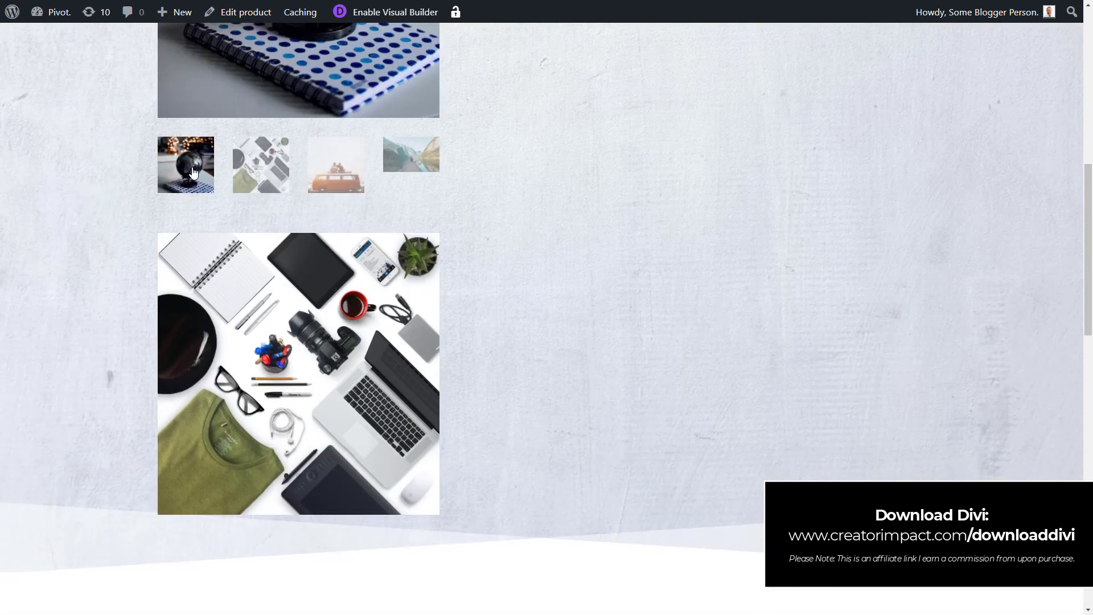
pyautogui.click(425, 377)
pyautogui.click(423, 415)
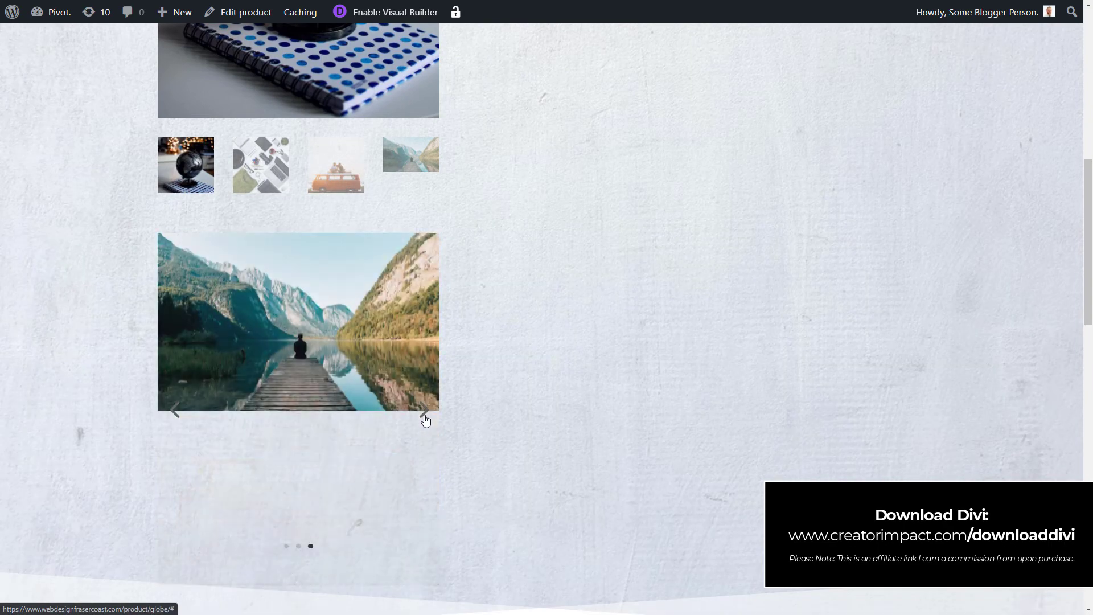
pyautogui.scroll(5, 322, 116)
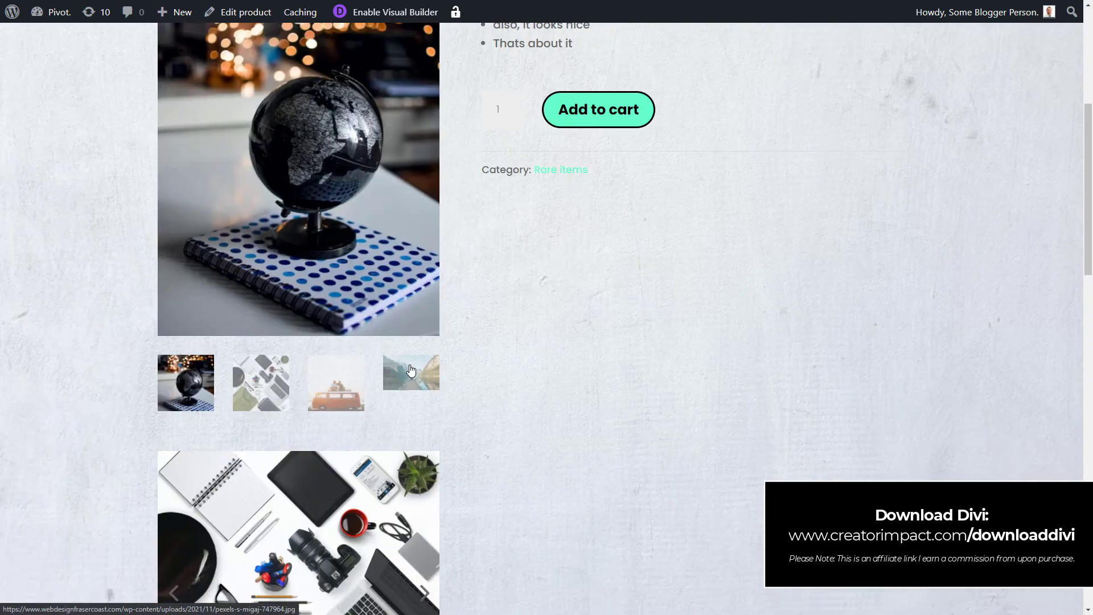
pyautogui.click(262, 452)
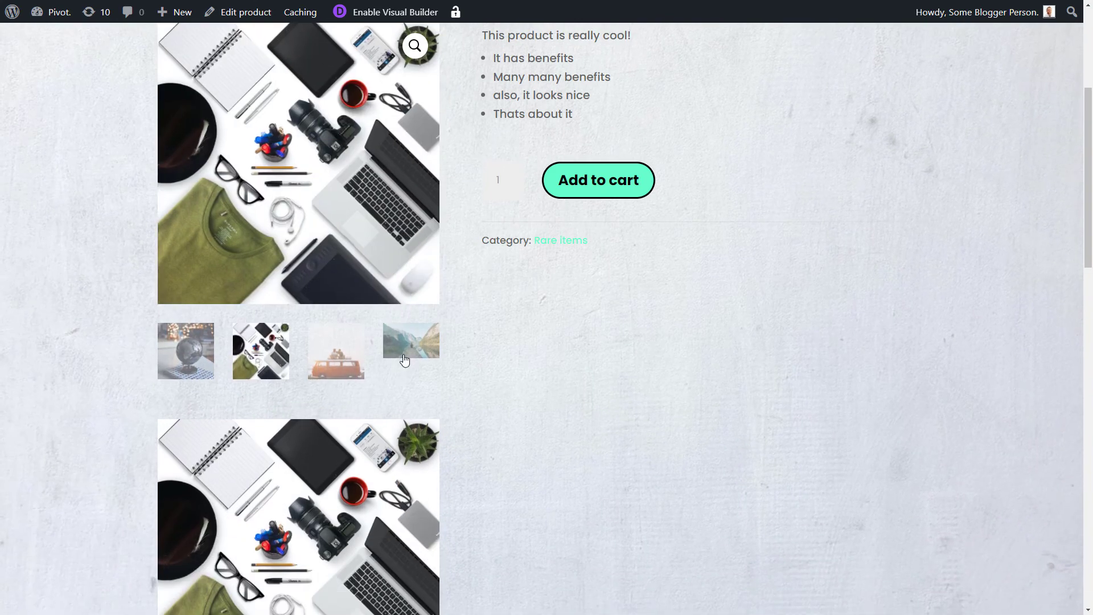
pyautogui.scroll(3, 405, 364)
pyautogui.scroll(2, 410, 397)
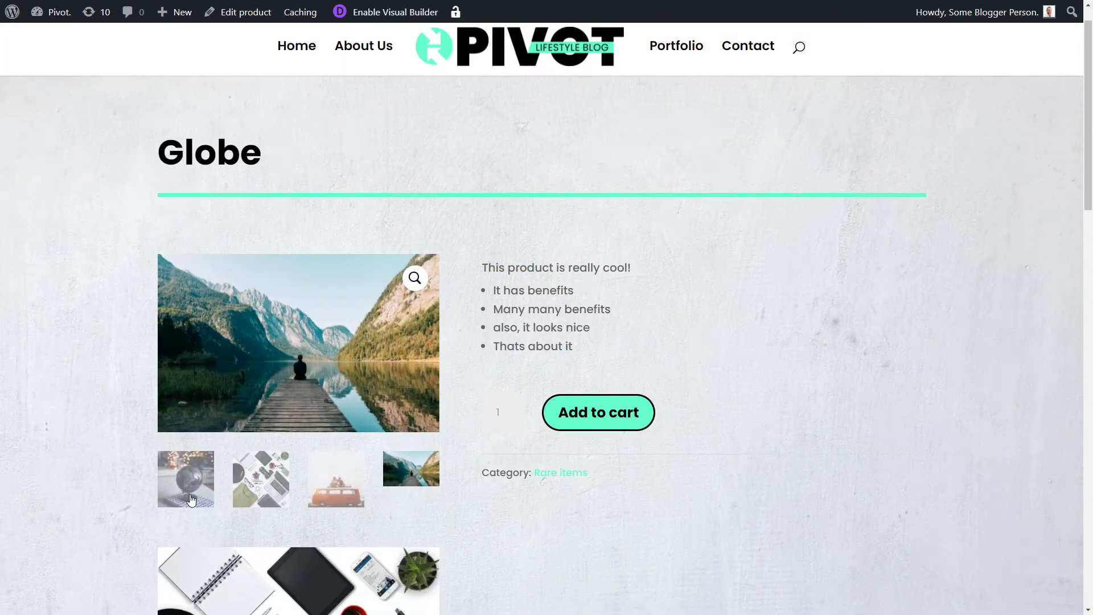
# Look over the section divider, description tab and review form further down the Globe product page
pyautogui.scroll(-15, 414, 367)
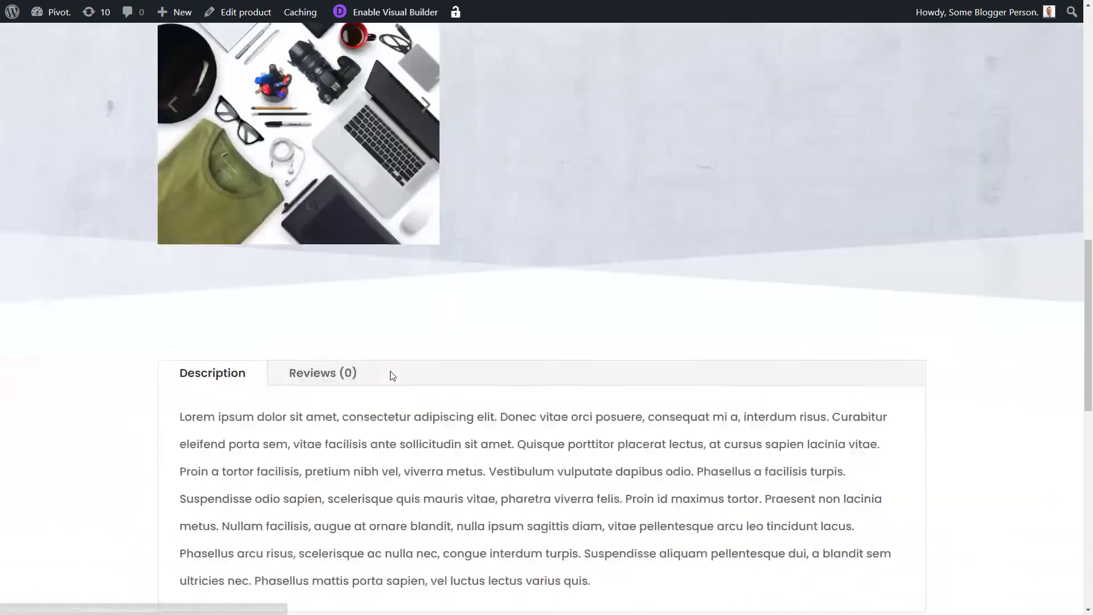
pyautogui.scroll(-4, 391, 371)
pyautogui.scroll(3, 378, 368)
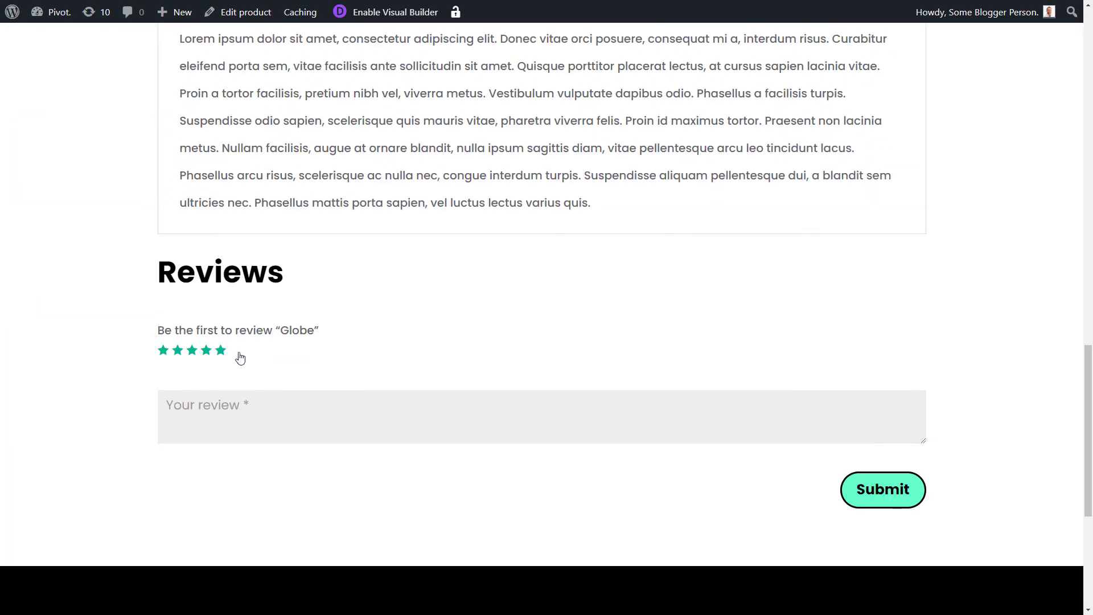
# Set the Globe product's quantity to 3 on its live page and add it to the cart
pyautogui.scroll(15, 755, 419)
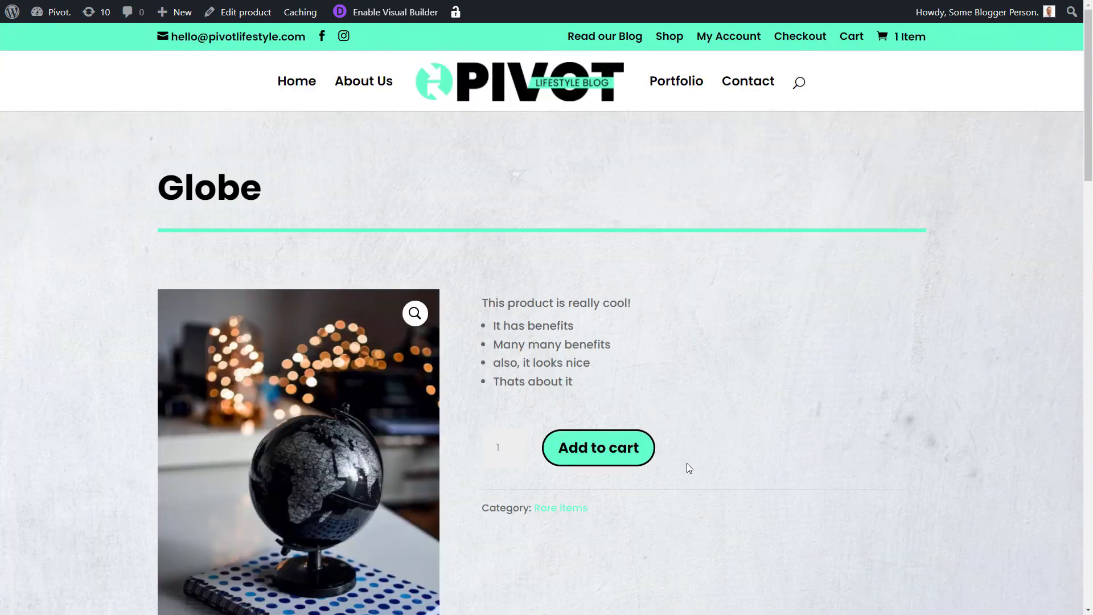
pyautogui.scroll(-4, 686, 463)
pyautogui.scroll(-6, 449, 367)
pyautogui.scroll(4, 560, 319)
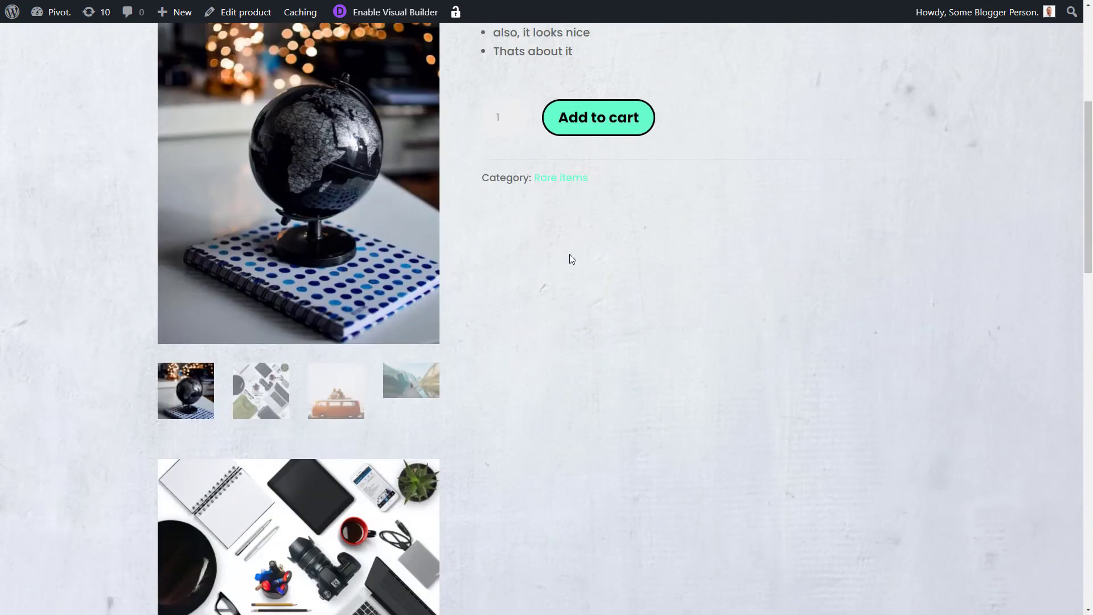
pyautogui.scroll(5, 571, 249)
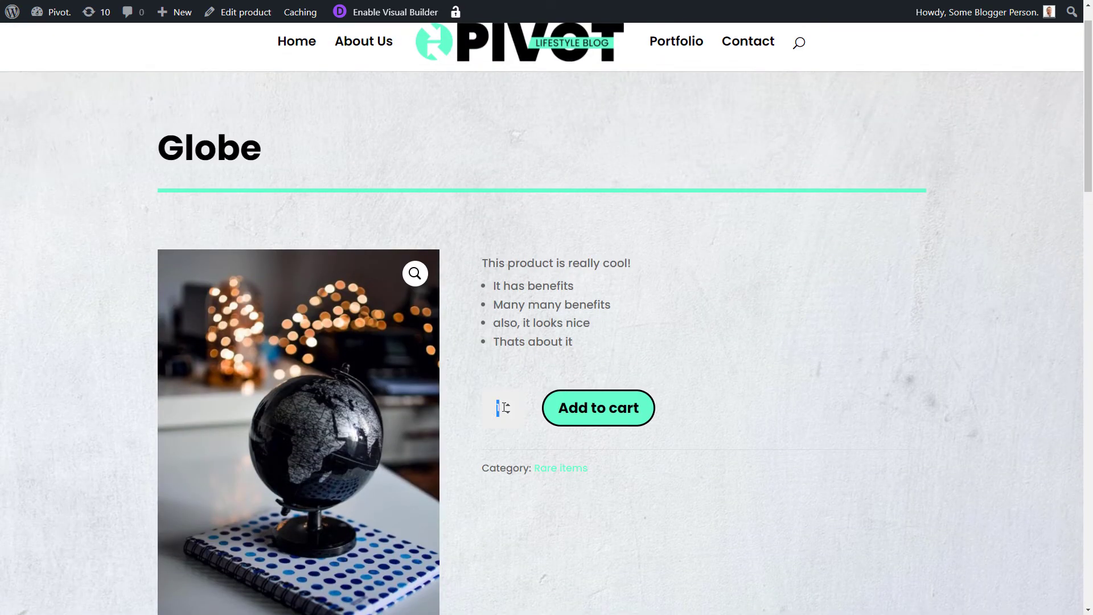
pyautogui.write('3')
pyautogui.click(593, 415)
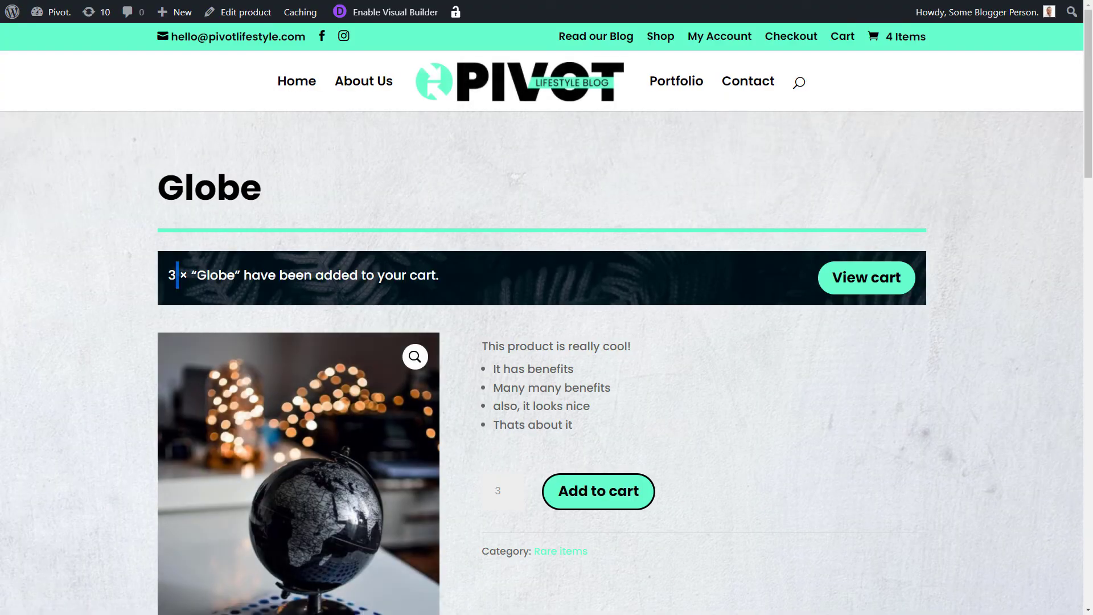
# Check the cart notice on the Globe page and how it sits above the product summary
pyautogui.moveTo(177, 275); pyautogui.dragTo(692, 268)
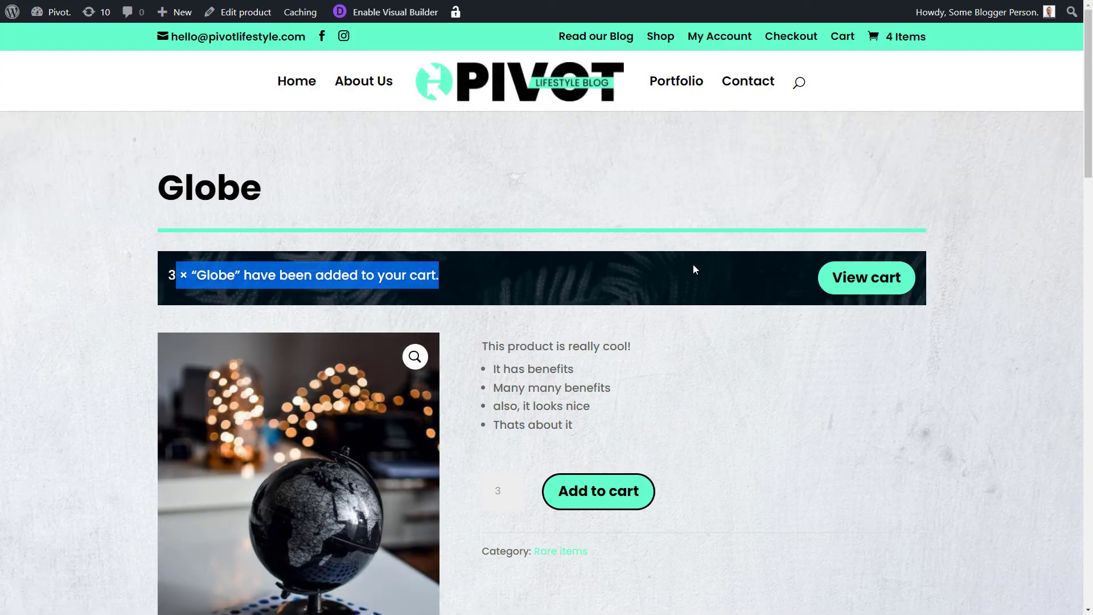
pyautogui.click(987, 374)
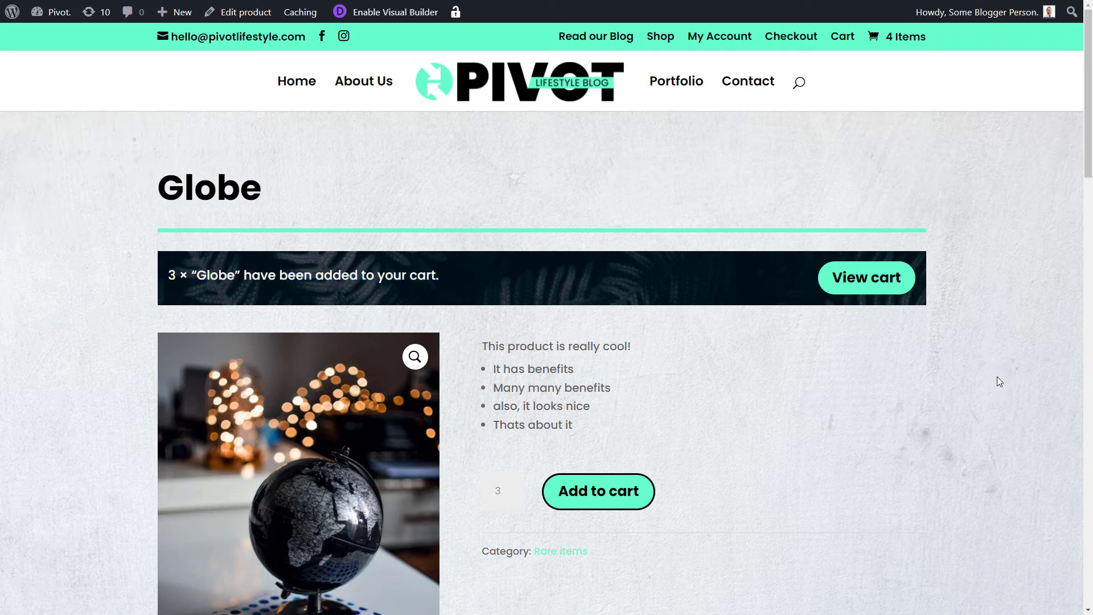
pyautogui.scroll(-1, 798, 357)
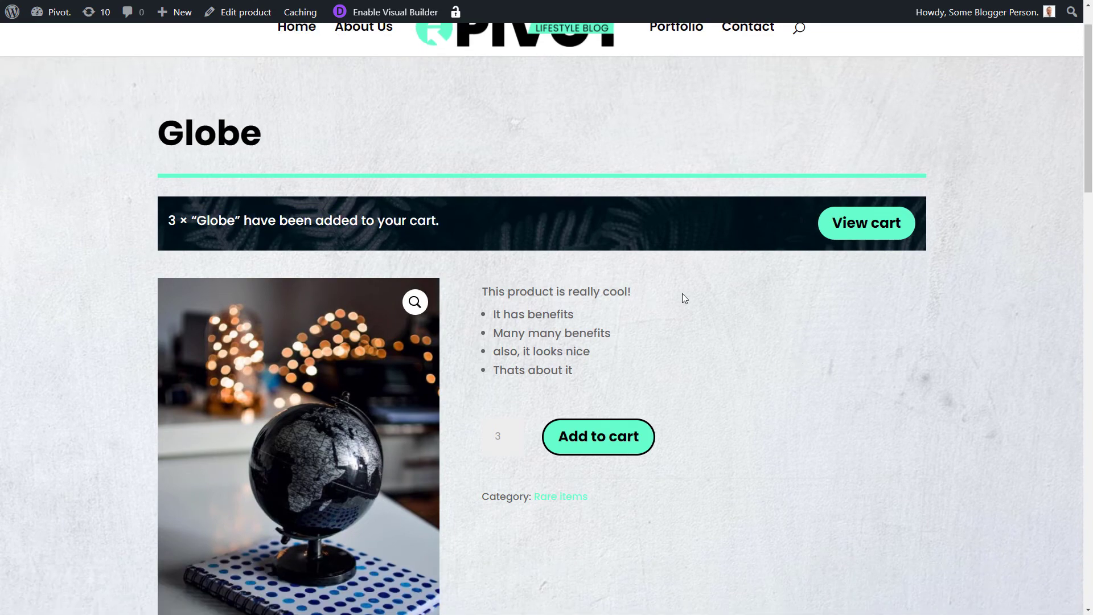
pyautogui.scroll(-2, 686, 291)
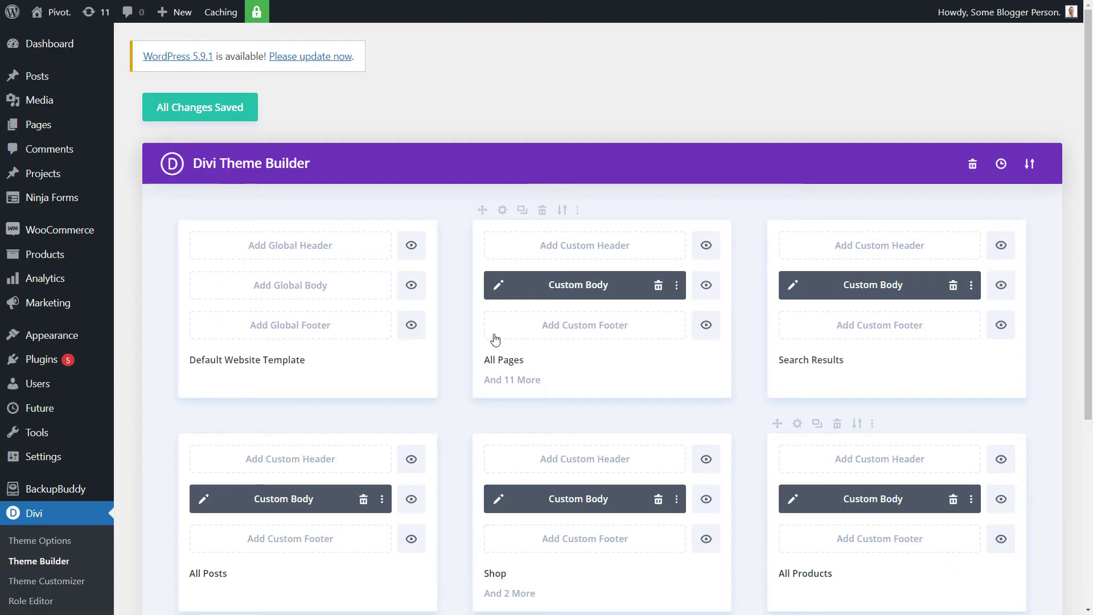
# In the All Products body layout, move the product title above the description and delete the green divider
pyautogui.scroll(-4, 828, 408)
pyautogui.click(795, 269)
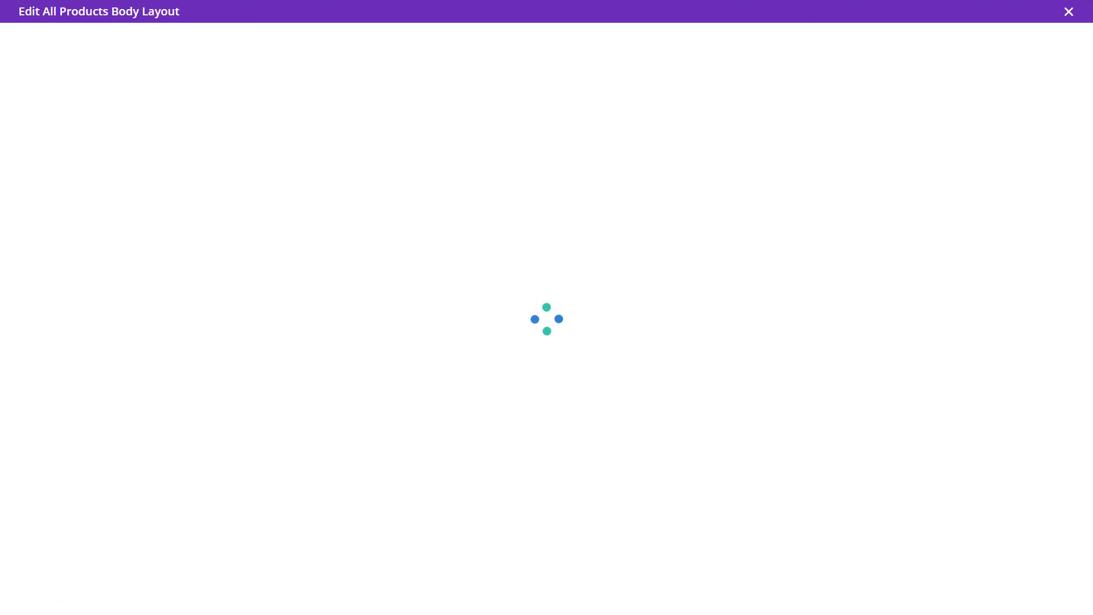
pyautogui.scroll(-1, 521, 189)
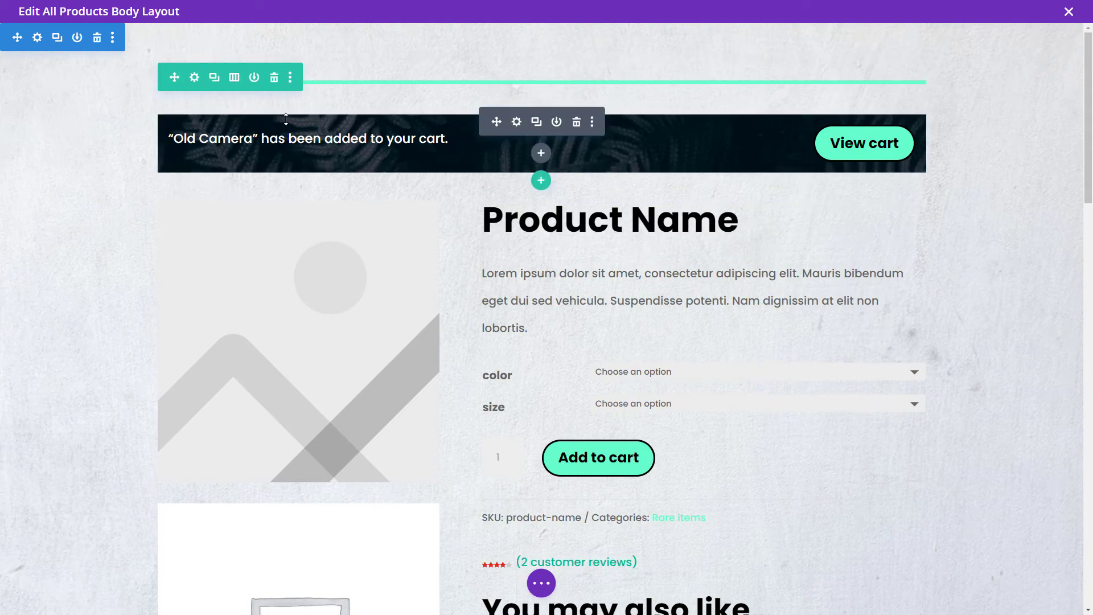
pyautogui.scroll(-6, 578, 110)
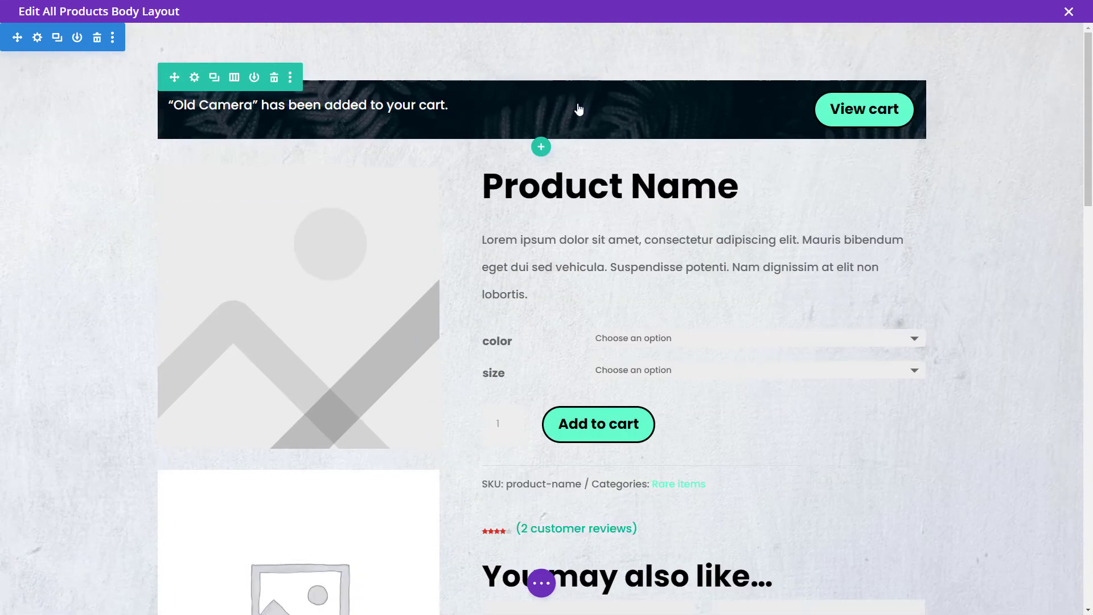
# Delete the upper of the two product image modules beside the description and save the All Products body layout
pyautogui.scroll(4, 375, 229)
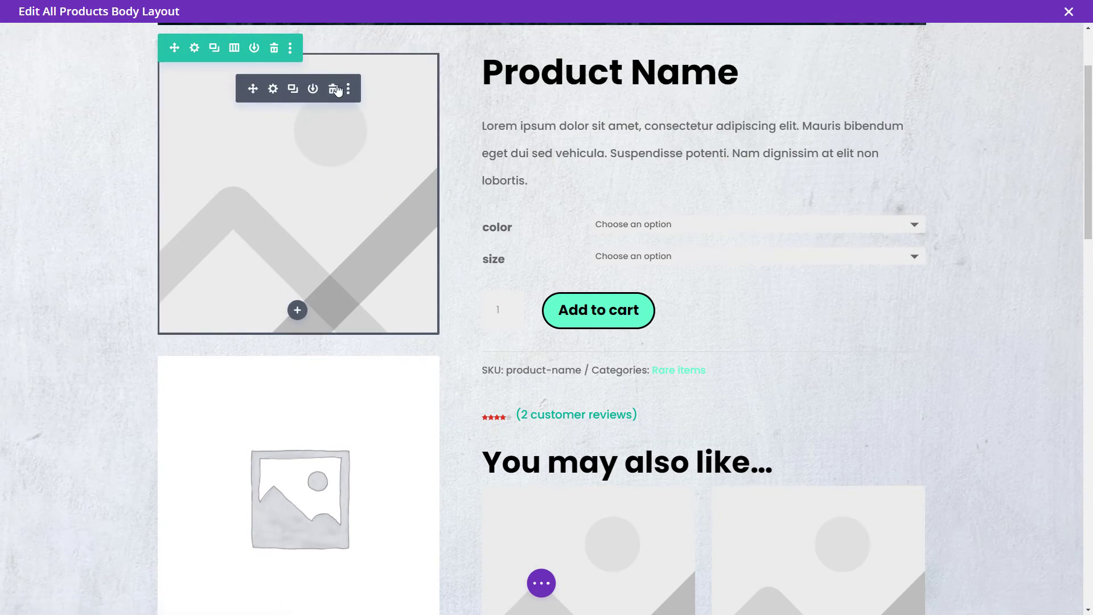
pyautogui.click(333, 89)
pyautogui.scroll(-6, 609, 377)
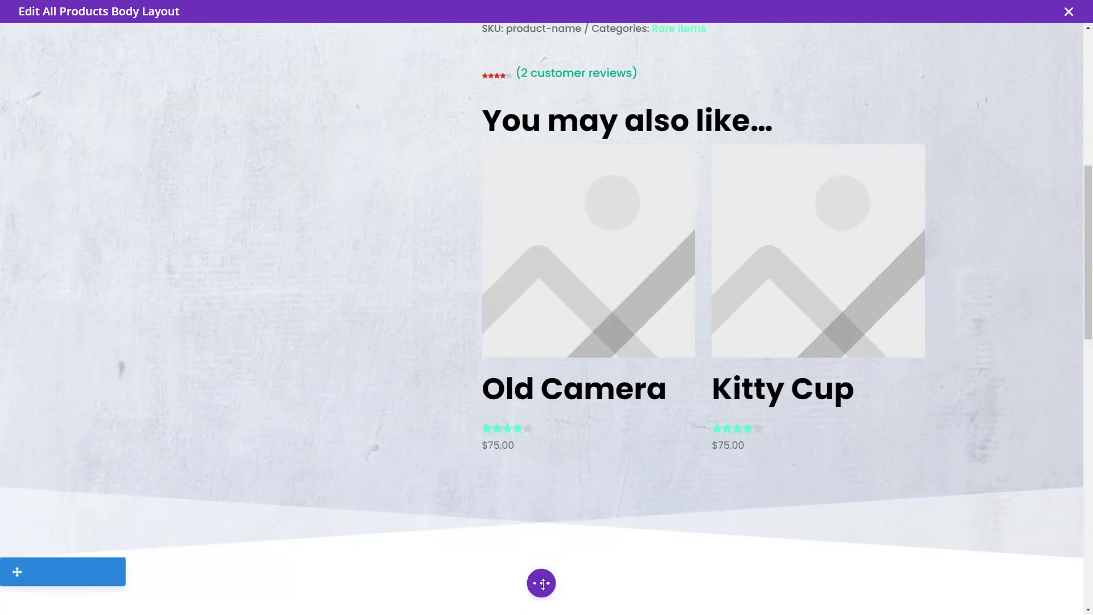
pyautogui.click(541, 582)
pyautogui.click(1040, 592)
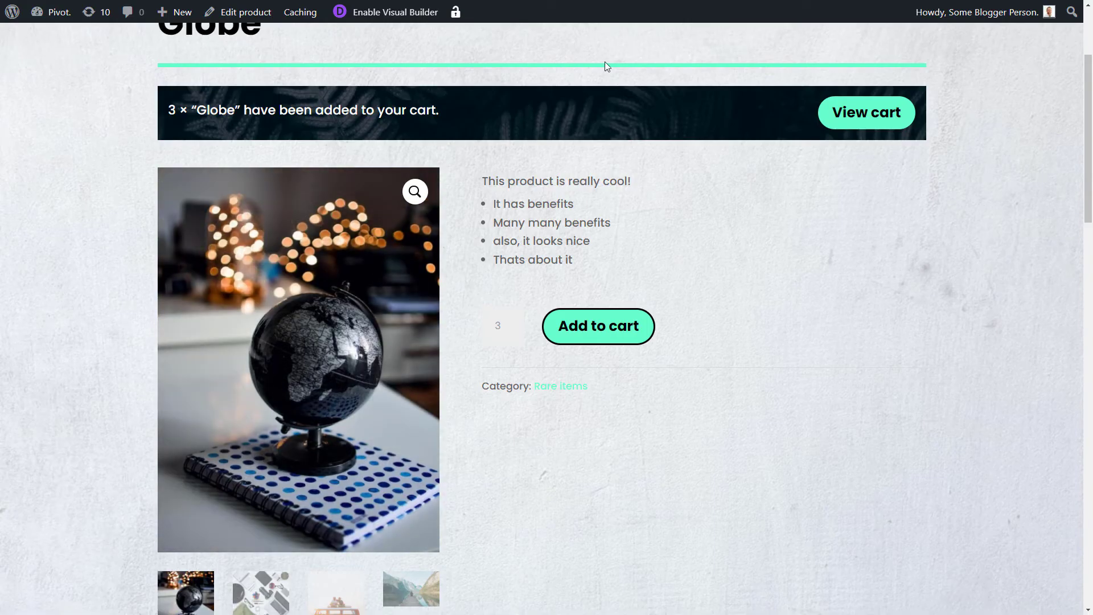
# Reload the Globe product page and look over the revised layout from the title down to the review form
pyautogui.press('F5')
pyautogui.click(595, 74)
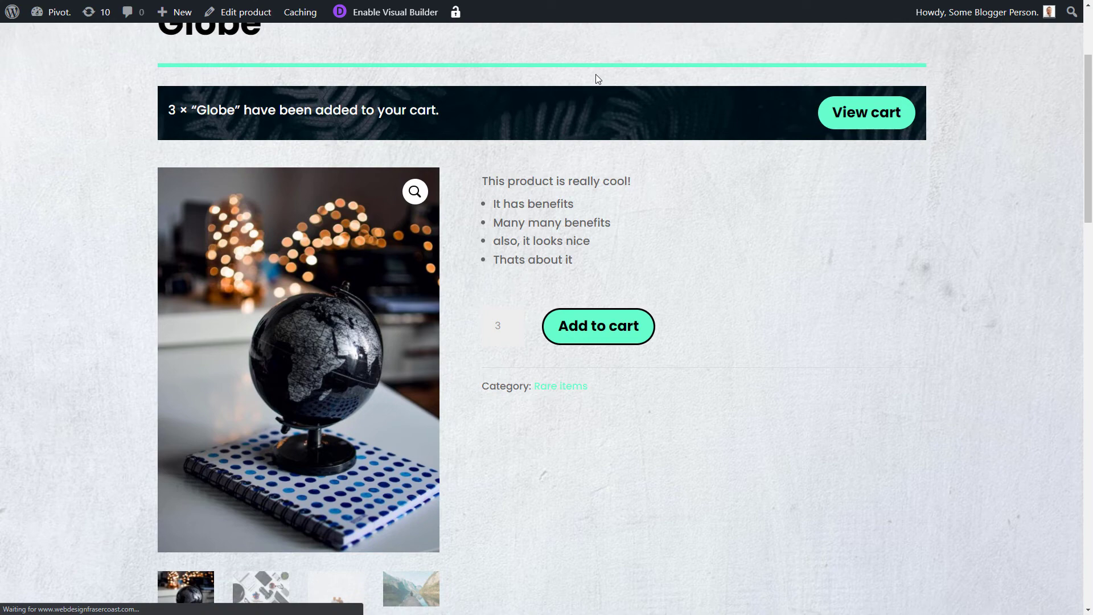
pyautogui.scroll(3, 752, 335)
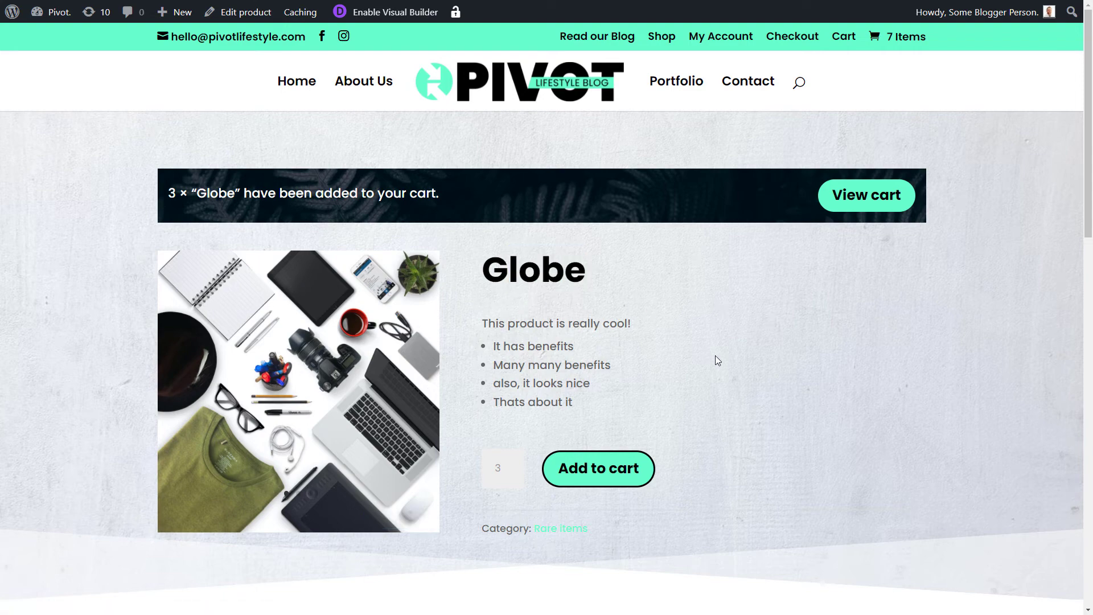
pyautogui.scroll(-3, 715, 355)
pyautogui.scroll(3, 699, 312)
pyautogui.scroll(-4, 701, 317)
pyautogui.scroll(-10, 739, 385)
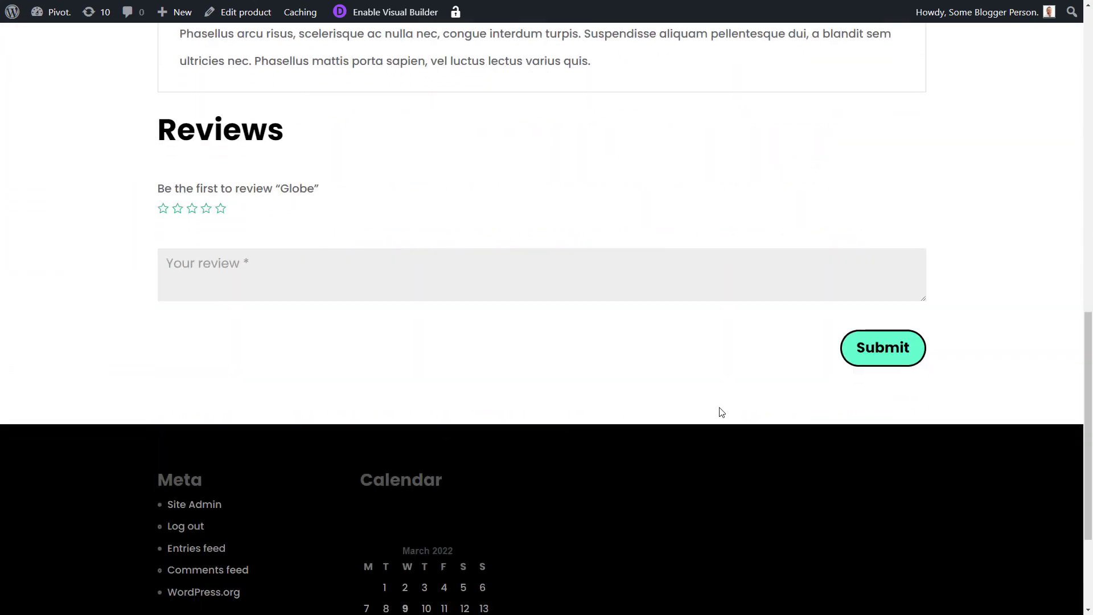
pyautogui.scroll(15, 721, 411)
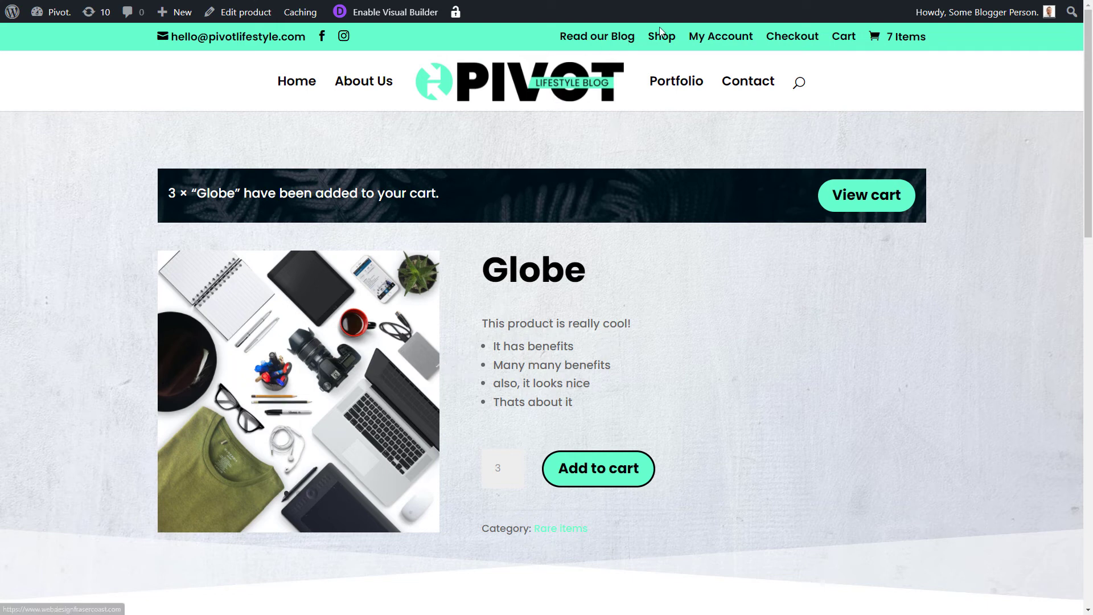
# Open the live Checkout page and look over its coupon notice and billing form
pyautogui.click(792, 37)
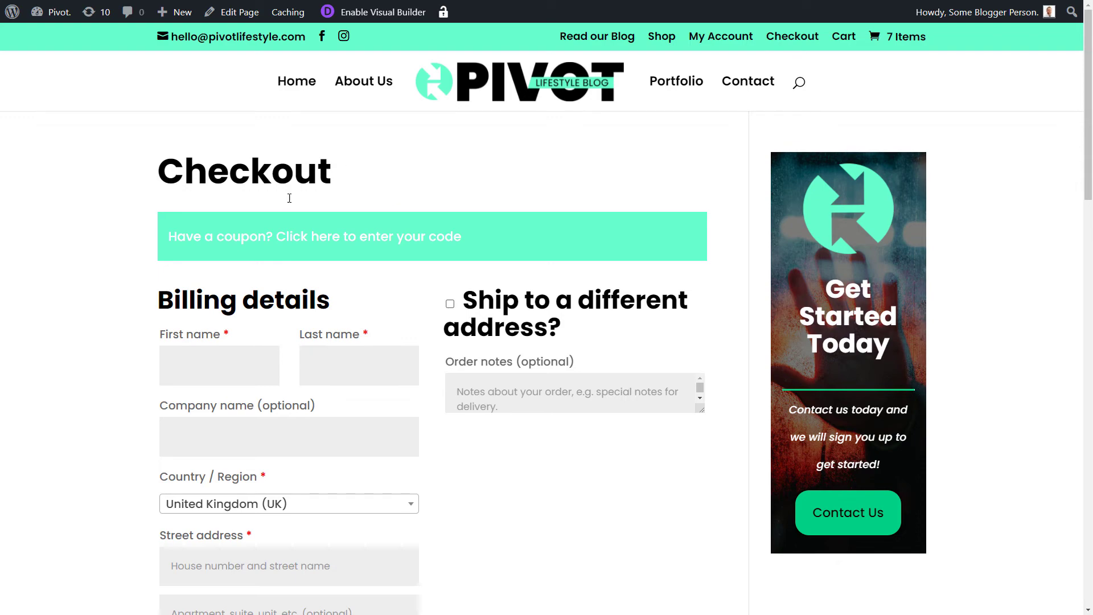
pyautogui.scroll(-10, 287, 204)
pyautogui.scroll(10, 775, 57)
# Open the live Cart page and look over the product table, coupon field and cart totals
pyautogui.click(848, 39)
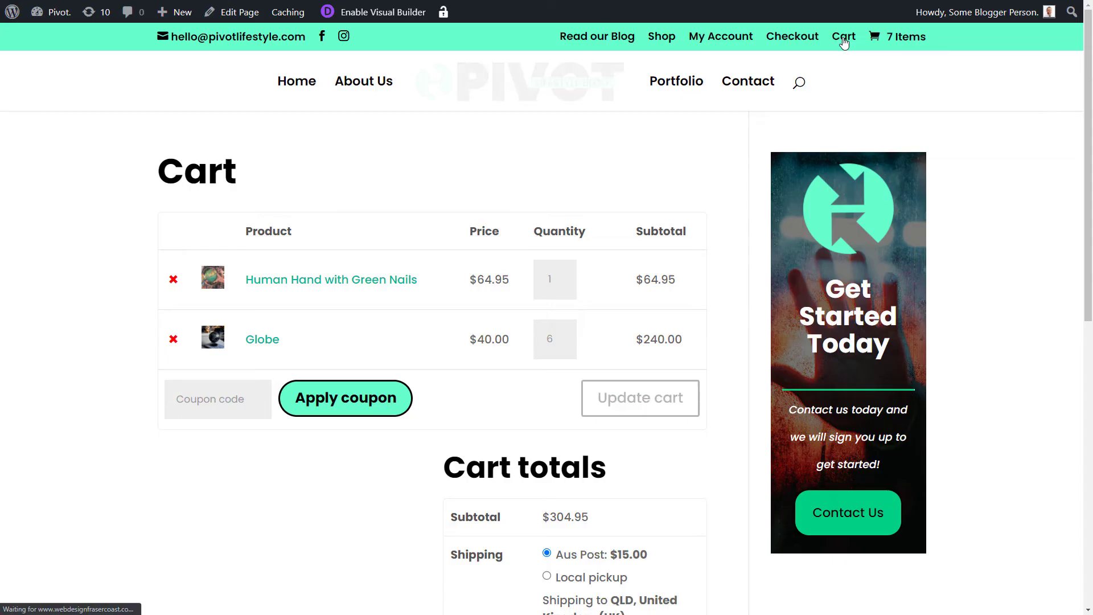
pyautogui.scroll(-2, 382, 220)
pyautogui.scroll(-3, 381, 220)
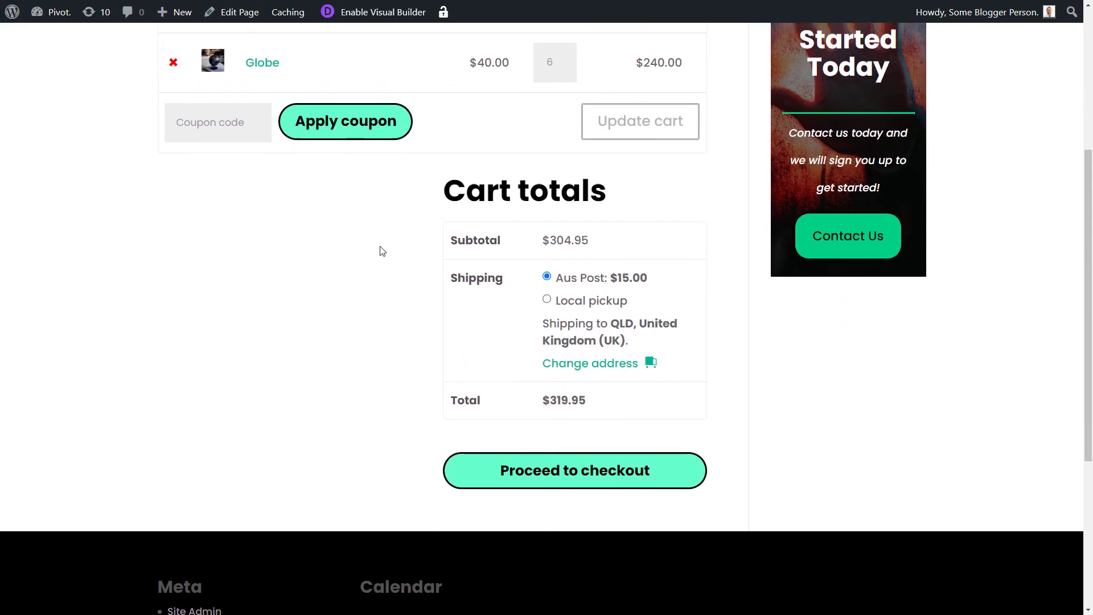
# Open the Cart page in the Visual Builder and examine its title, notice, product table, cross-sell and totals modules
pyautogui.scroll(5, 378, 249)
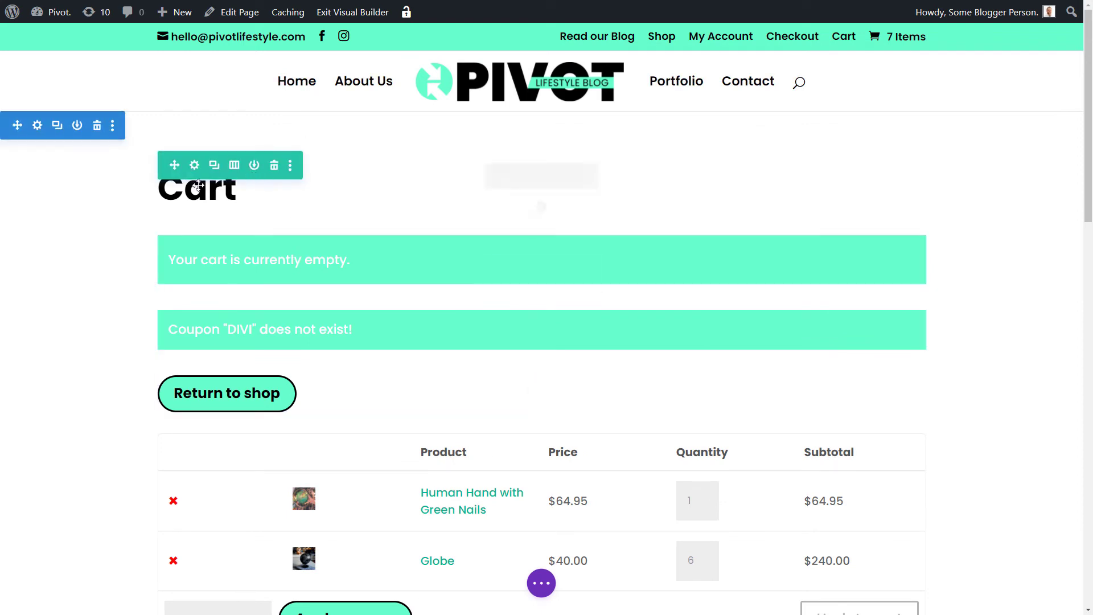
pyautogui.scroll(-2, 201, 197)
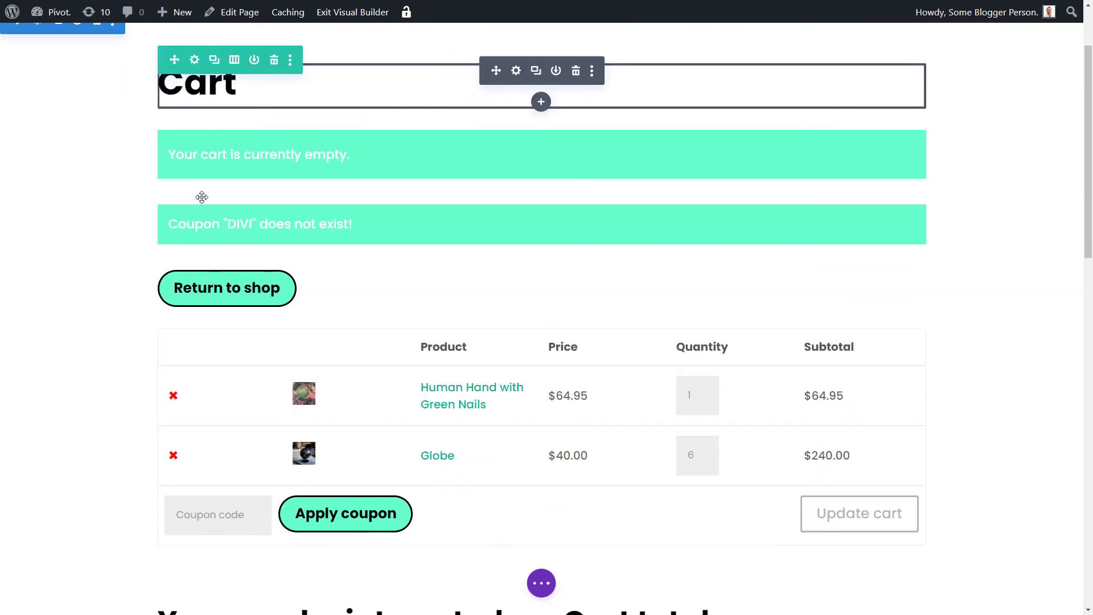
pyautogui.scroll(-3, 307, 399)
pyautogui.scroll(-1, 347, 450)
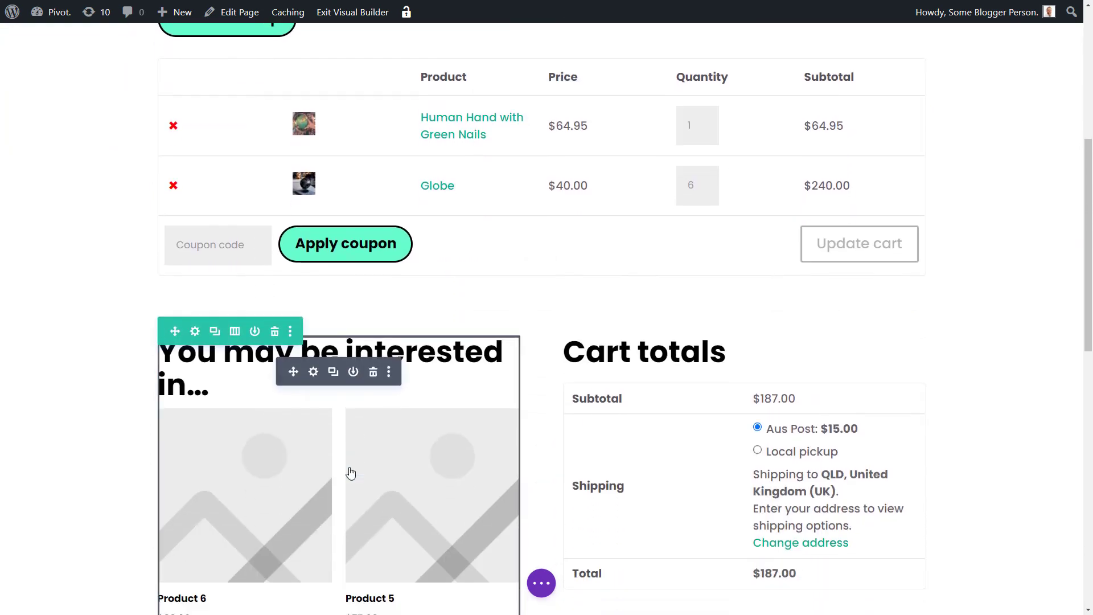
pyautogui.scroll(-5, 585, 455)
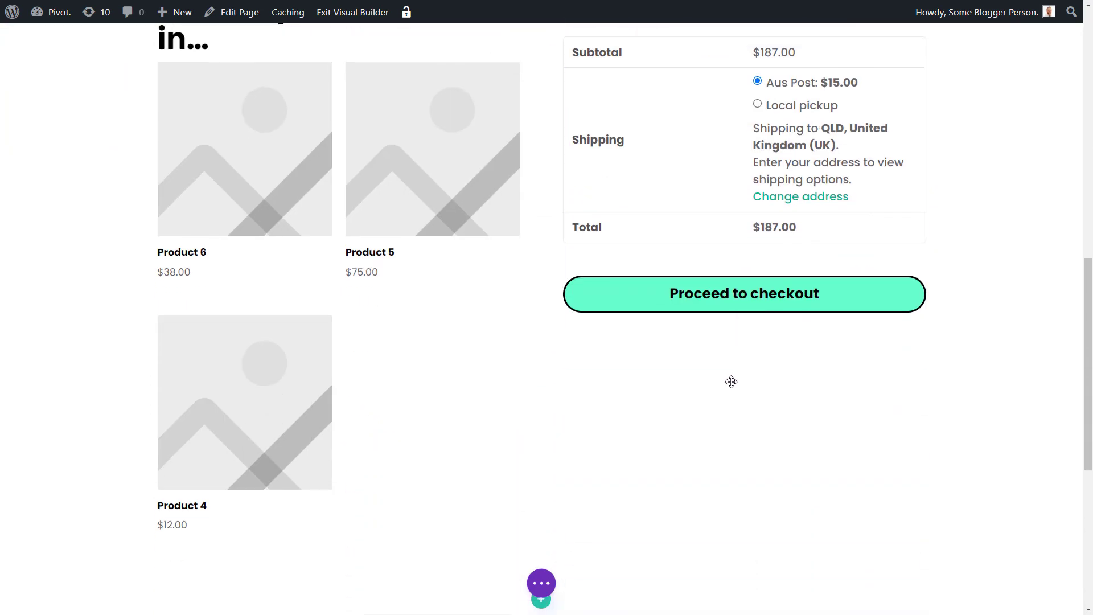
pyautogui.scroll(3, 263, 439)
pyautogui.scroll(4, 268, 440)
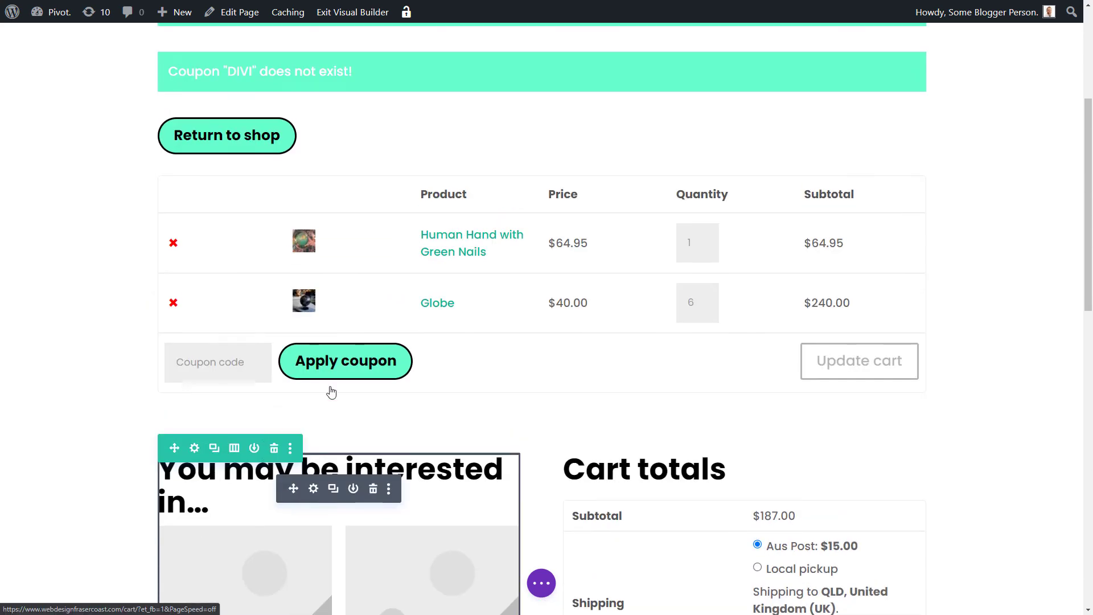
pyautogui.scroll(1, 285, 233)
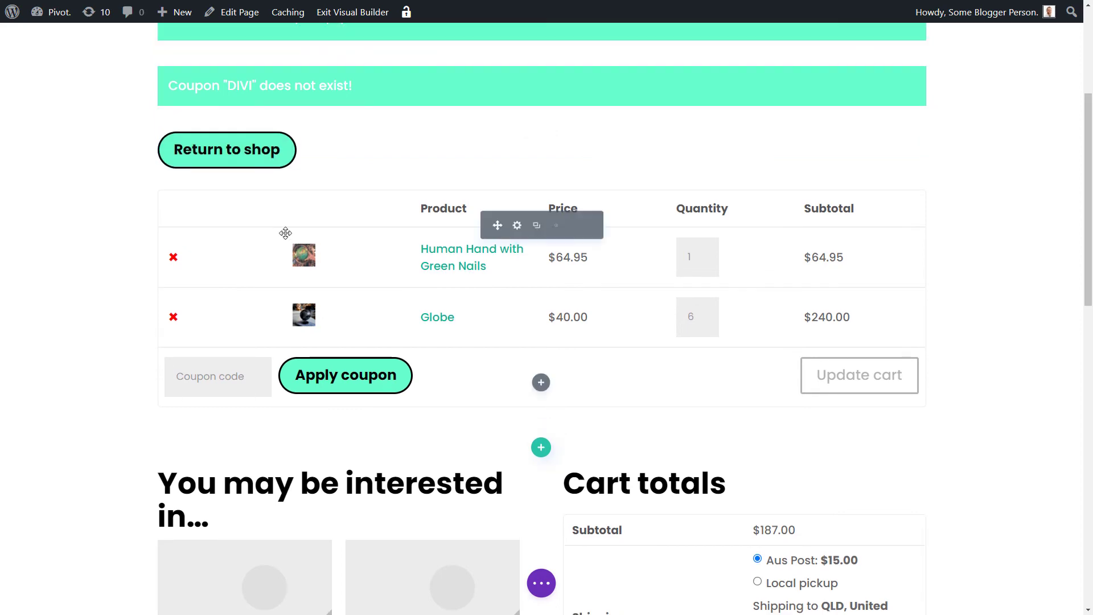
pyautogui.scroll(3, 285, 233)
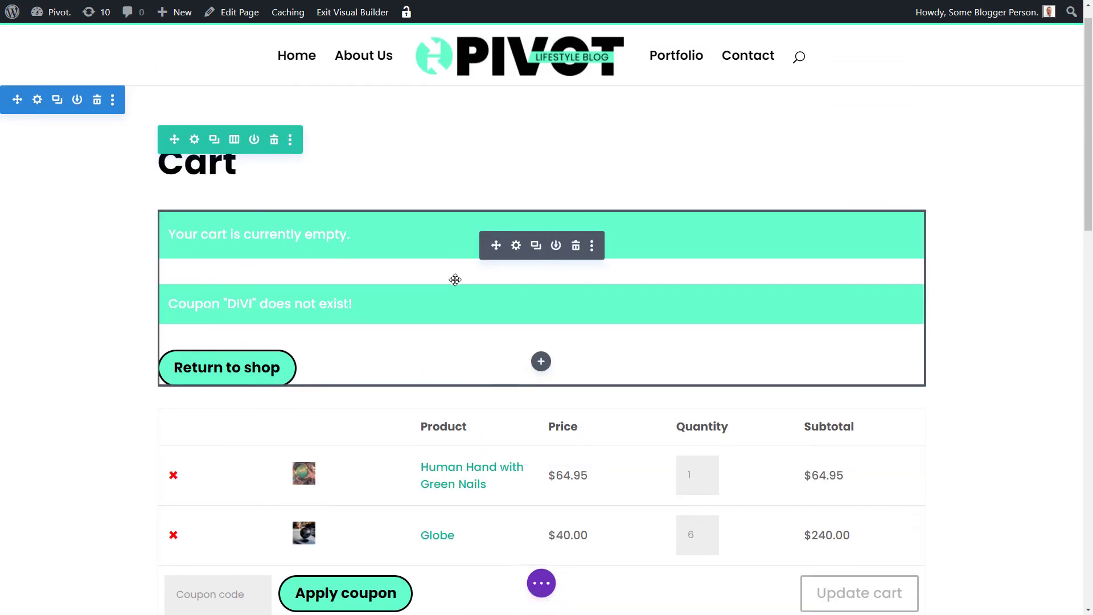
# Change the cross-sells and cart totals row to three equal columns and move the Cart totals module to the third column
pyautogui.scroll(-5, 455, 279)
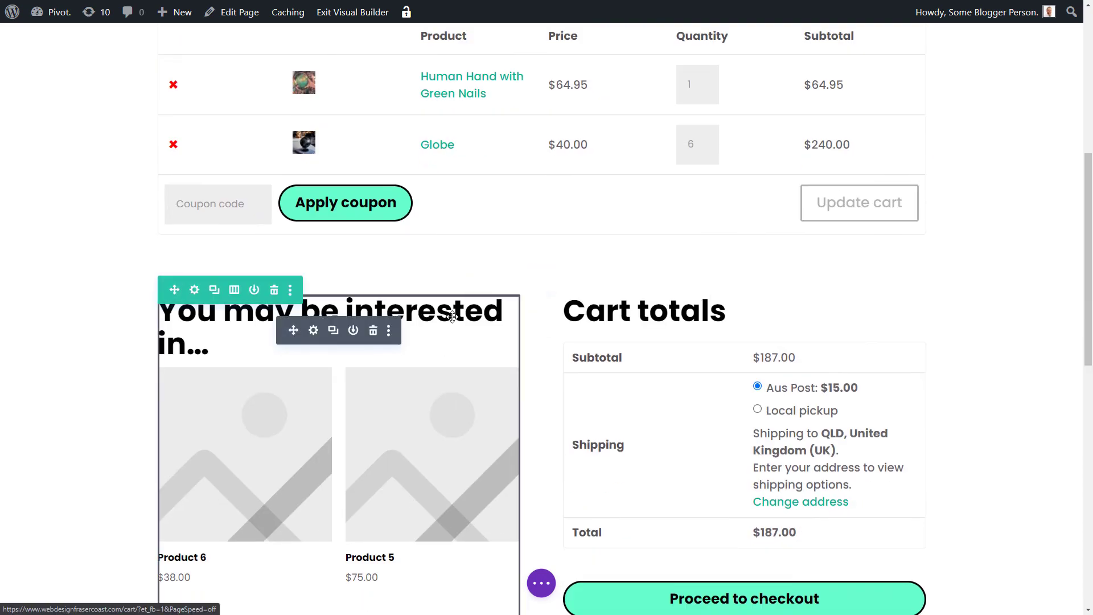
pyautogui.click(235, 290)
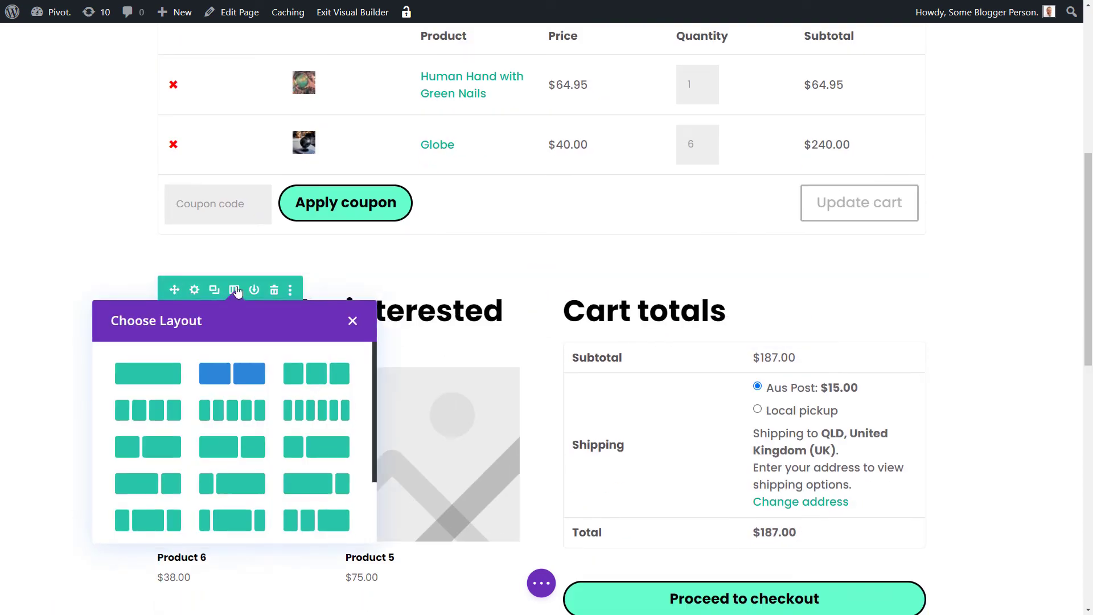
pyautogui.click(304, 372)
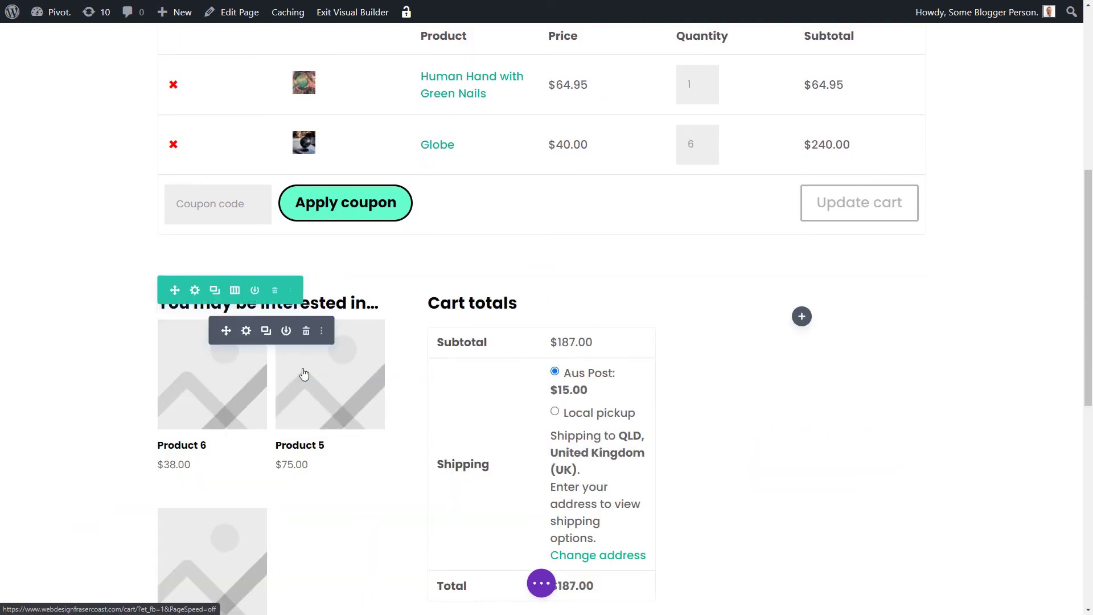
pyautogui.moveTo(486, 327)
pyautogui.mouseDown()
pyautogui.moveTo(632, 331)
pyautogui.moveTo(805, 317)
pyautogui.moveTo(470, 325)
pyautogui.mouseUp()
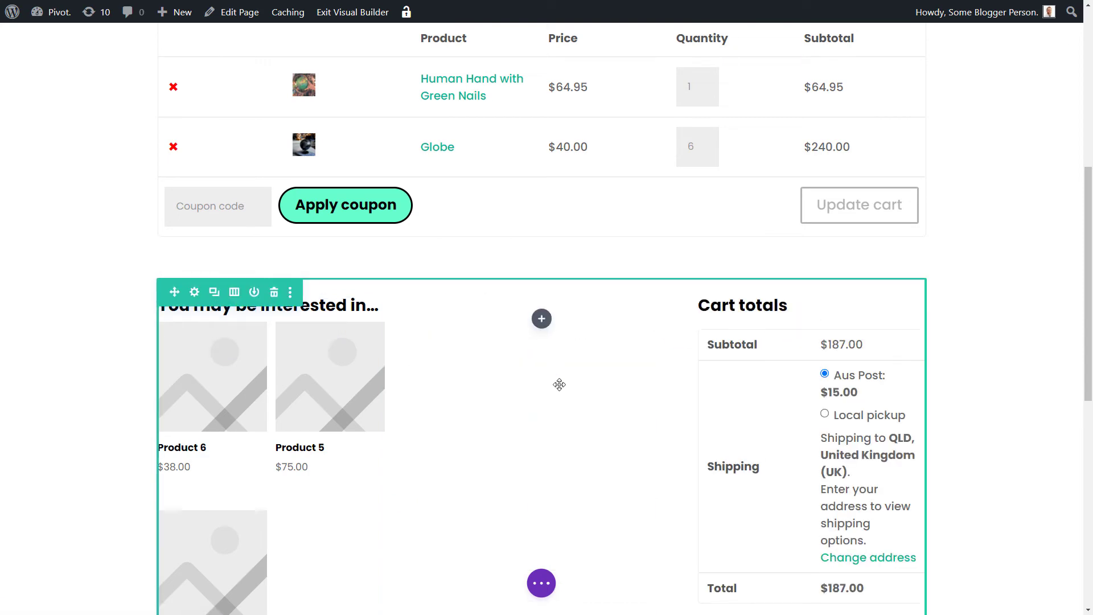
# Look over the rearranged Cart page from the title and notices down to the cross-sells and Cart totals
pyautogui.scroll(2, 558, 383)
pyautogui.scroll(5, 535, 122)
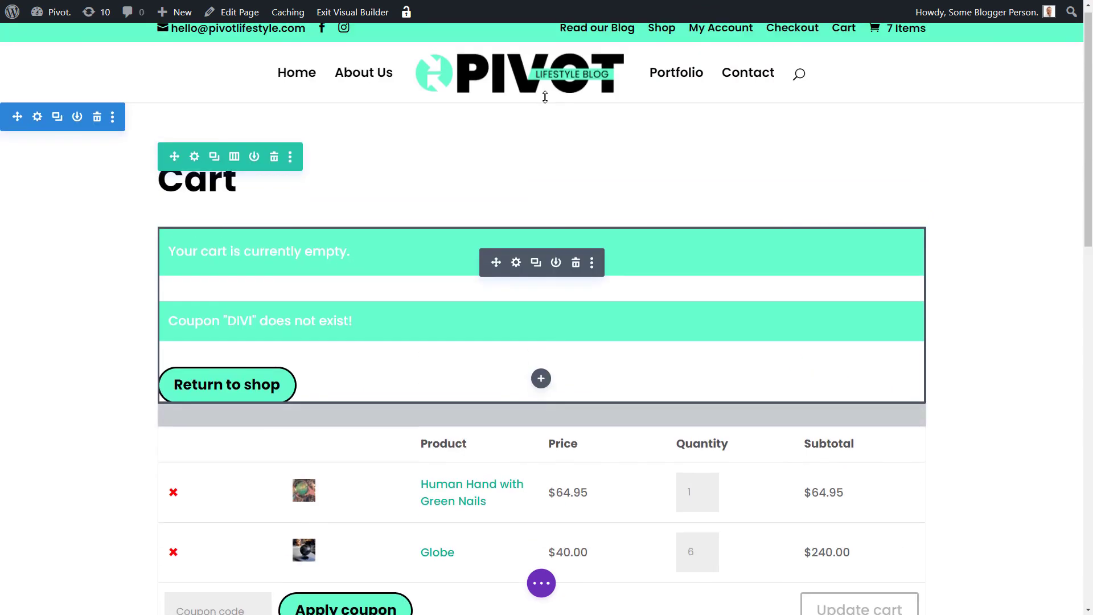
pyautogui.scroll(-7, 505, 383)
pyautogui.scroll(-4, 452, 355)
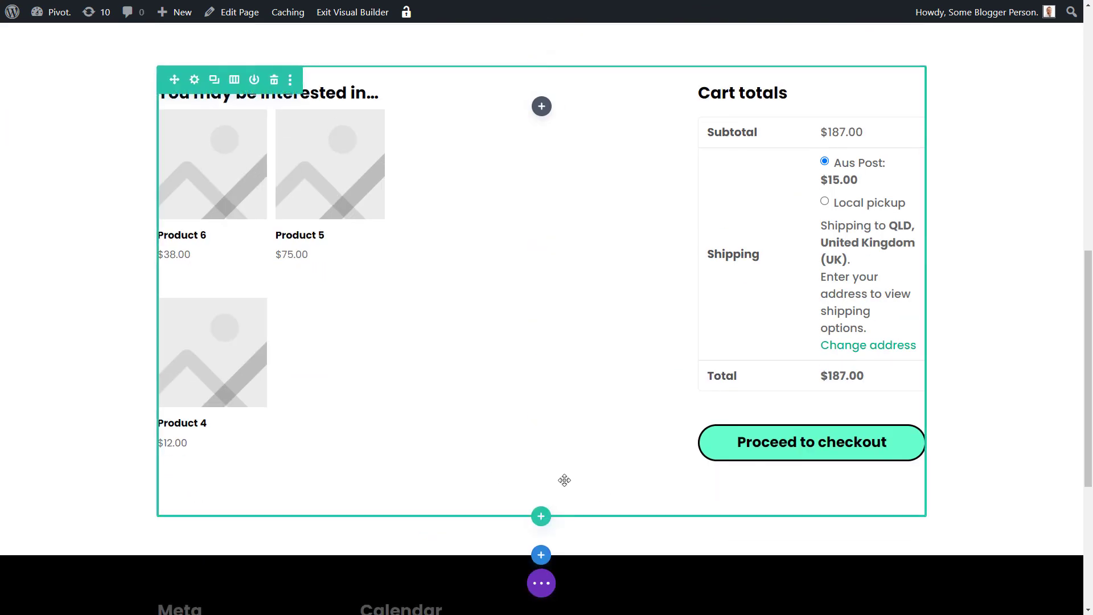
pyautogui.click(811, 461)
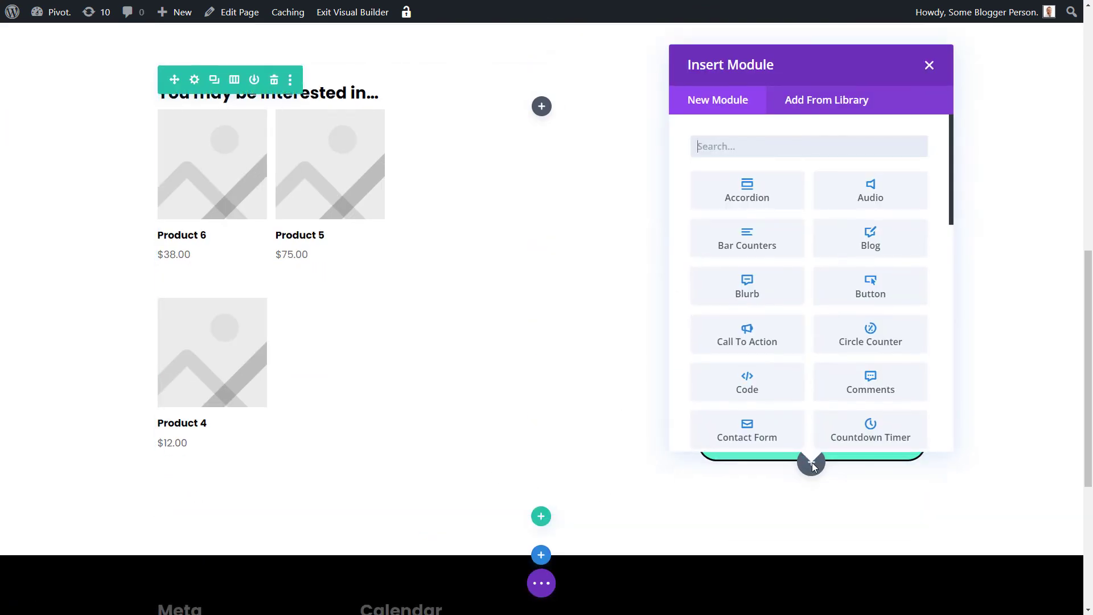
pyautogui.click(929, 64)
# Open the Woo Modules list below the cart notice, examine the available cart, checkout and product modules, and close it without inserting one
pyautogui.scroll(11, 492, 354)
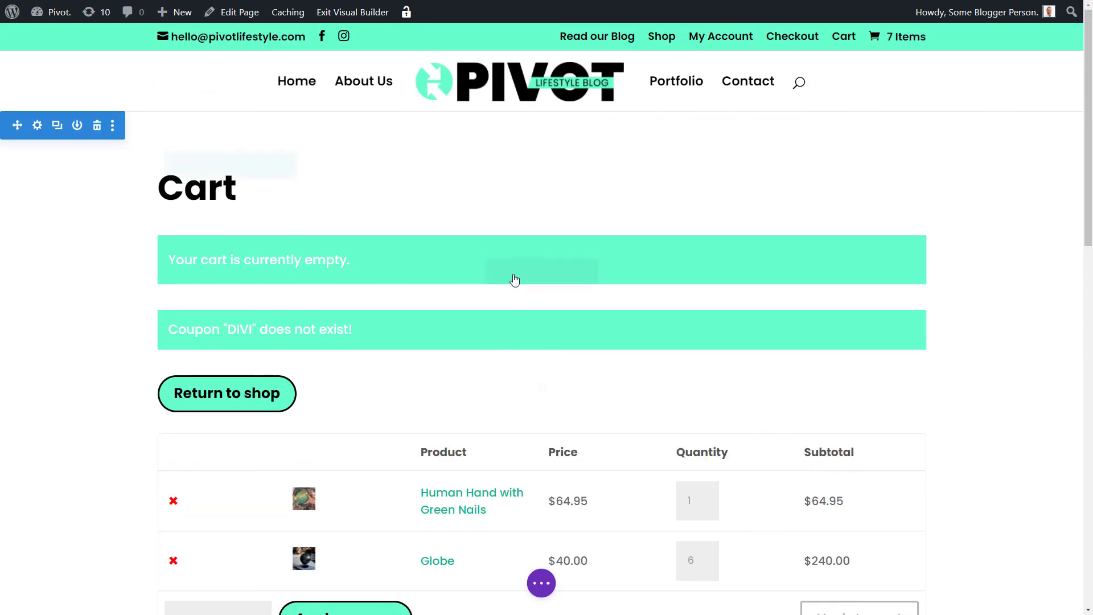
pyautogui.click(541, 389)
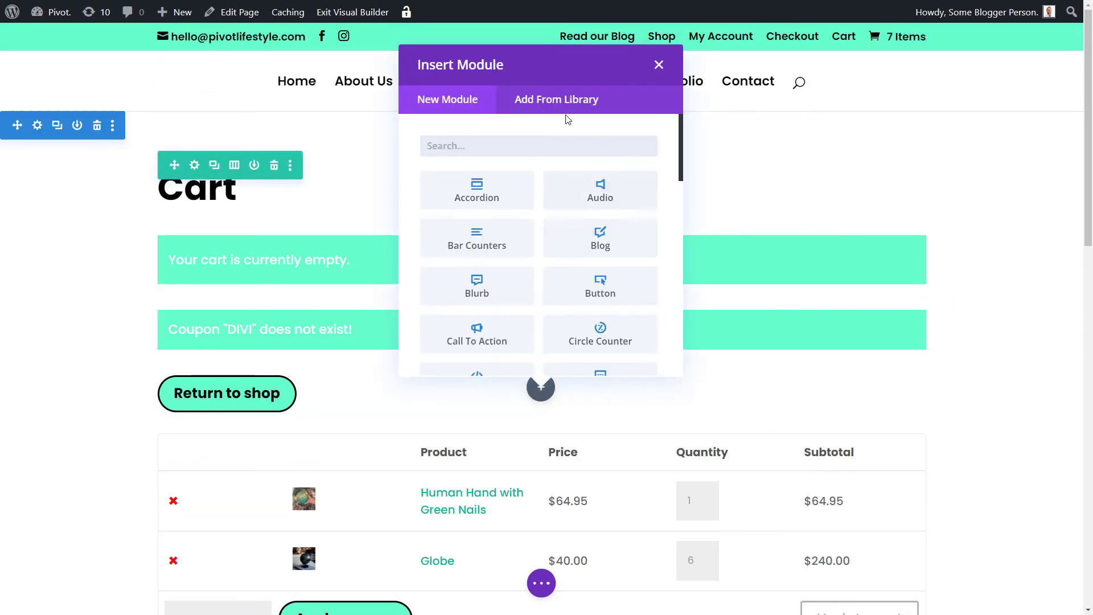
pyautogui.scroll(-10, 575, 310)
pyautogui.scroll(-2, 589, 350)
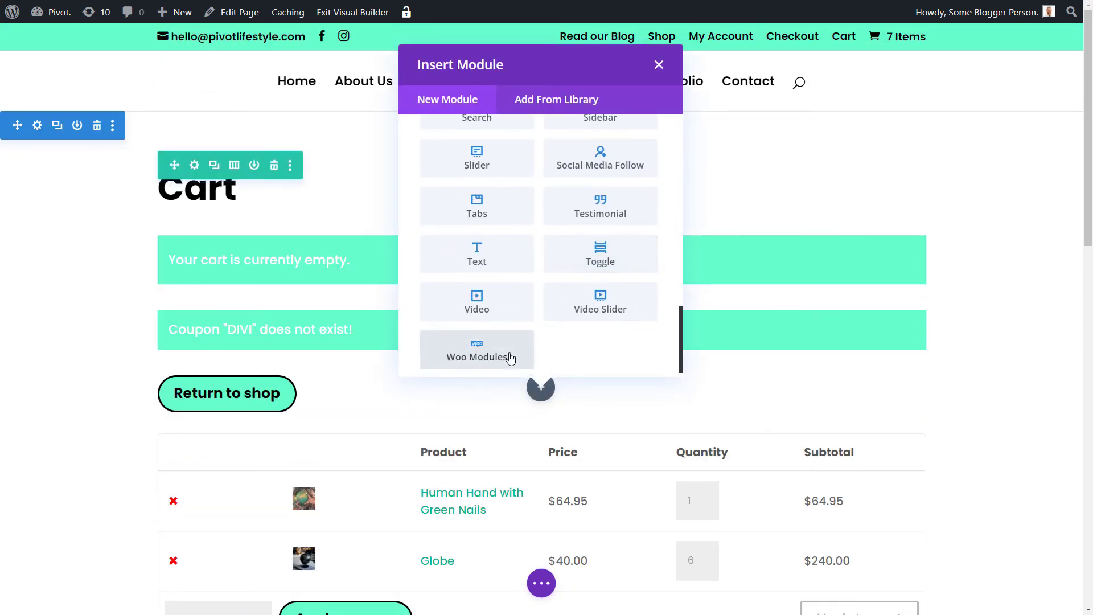
pyautogui.click(510, 358)
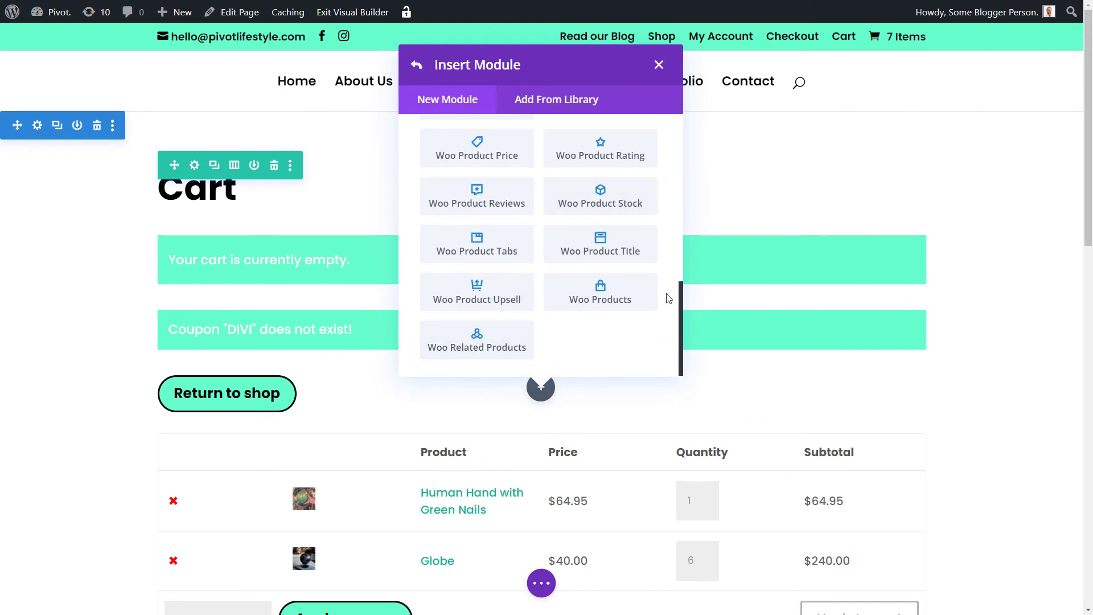
pyautogui.scroll(5, 669, 299)
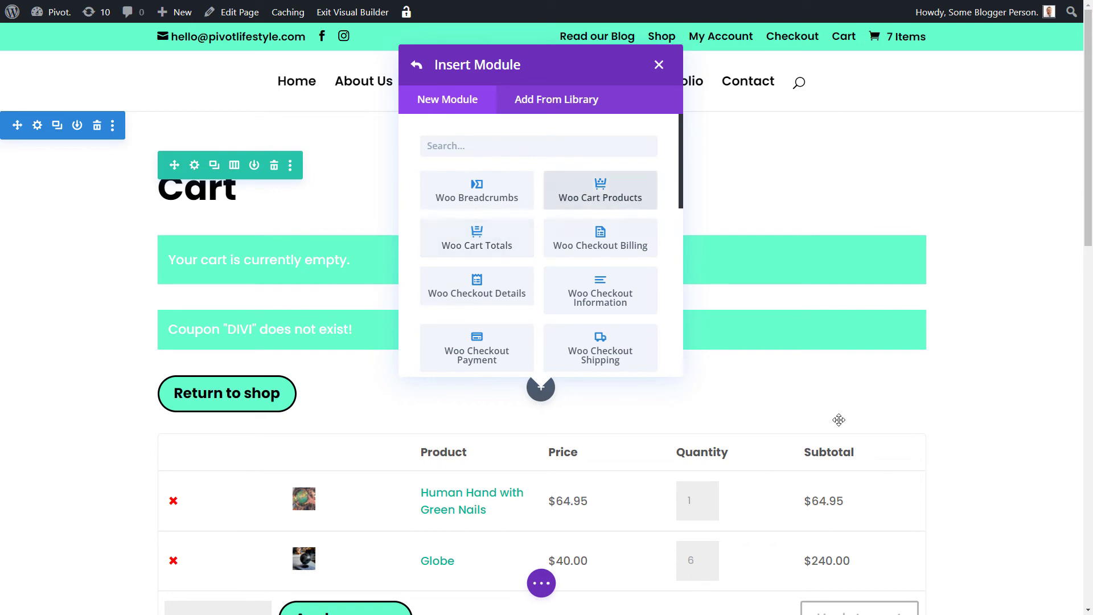
pyautogui.scroll(-3, 622, 319)
pyautogui.scroll(-2, 714, 319)
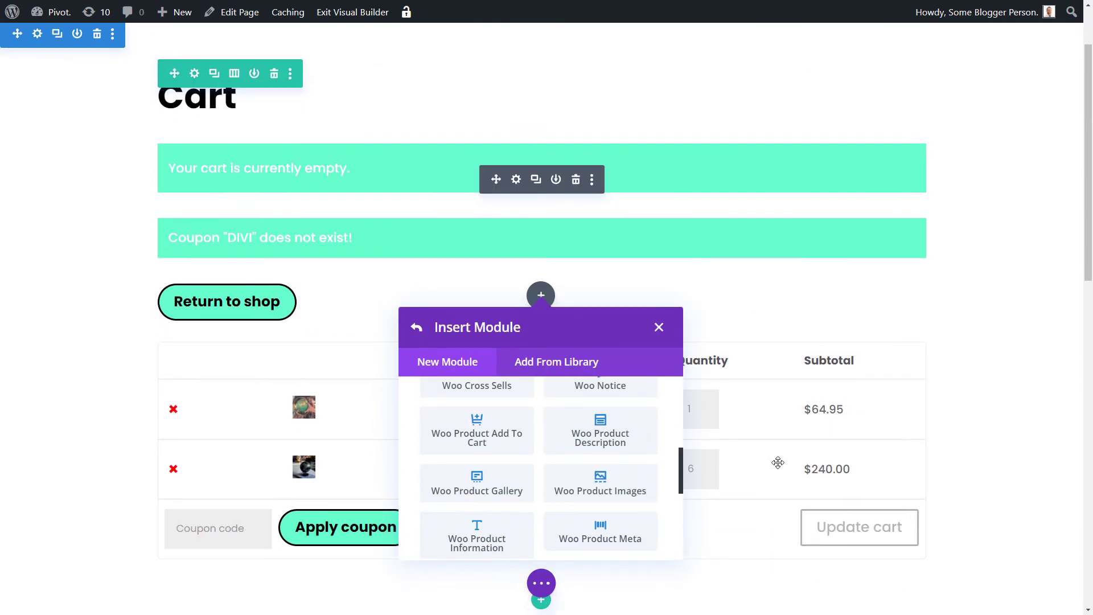
pyautogui.scroll(-4, 776, 461)
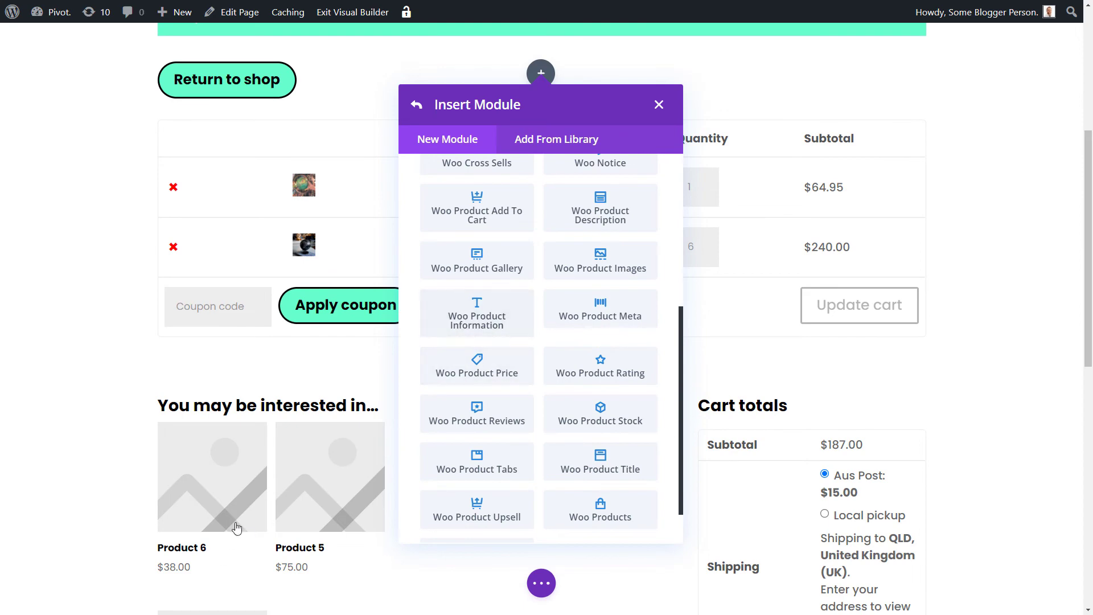
pyautogui.scroll(-2, 756, 378)
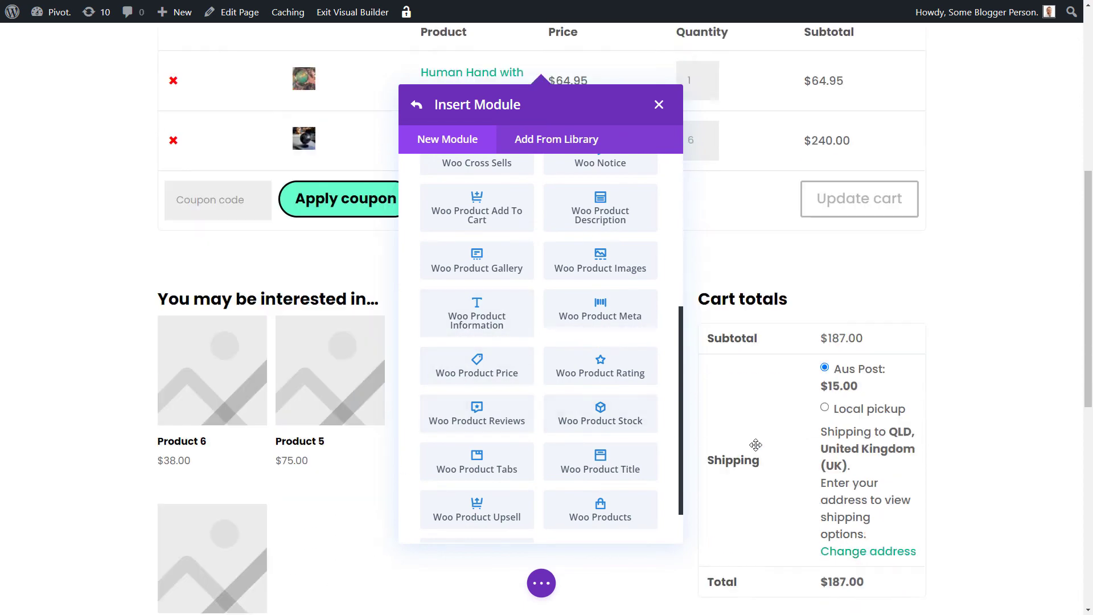
pyautogui.scroll(5, 701, 421)
pyautogui.scroll(5, 585, 429)
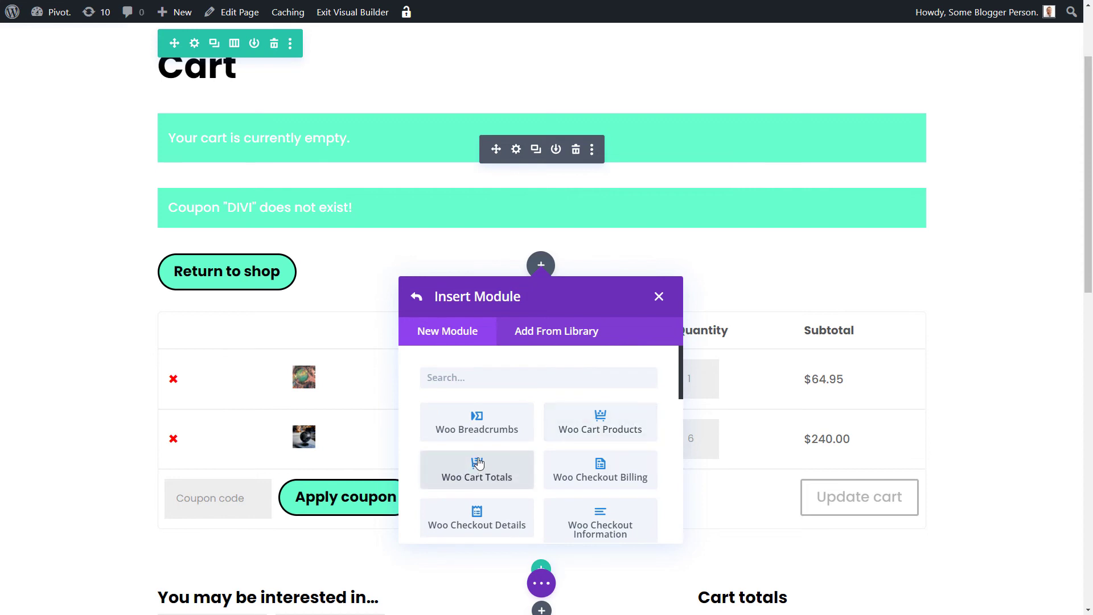
pyautogui.scroll(-1, 551, 435)
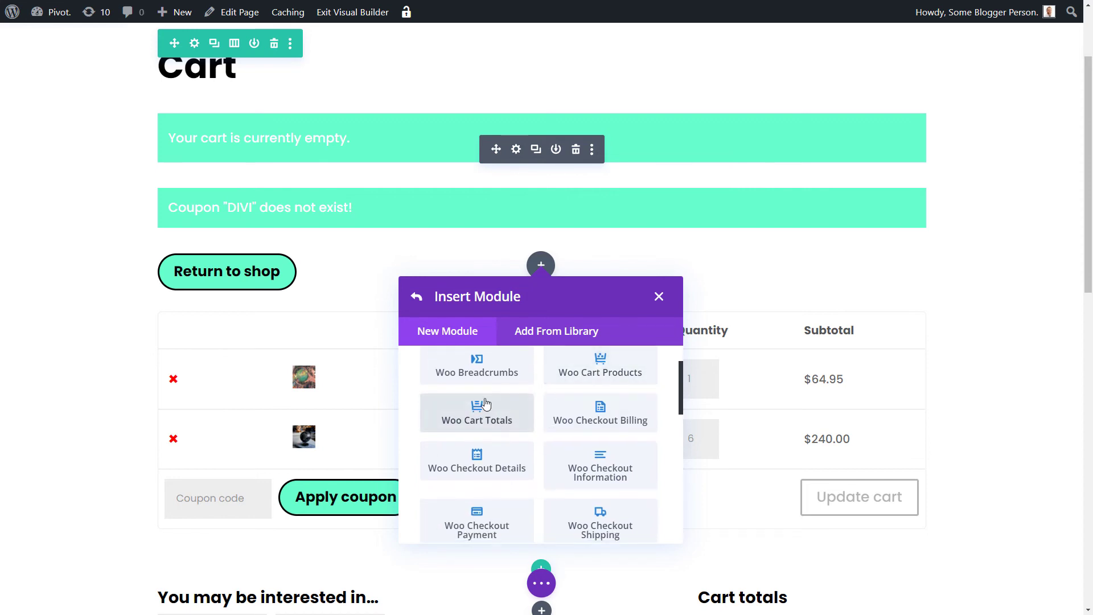
pyautogui.scroll(-2, 470, 424)
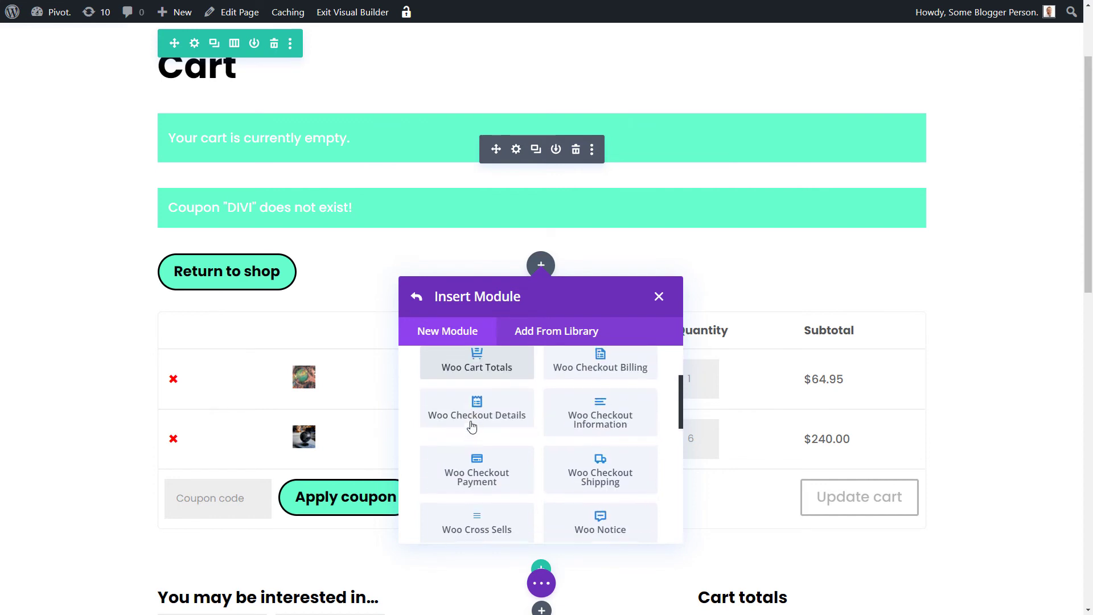
pyautogui.click(659, 297)
# Open the Woo Notice settings, review the Page Type options, and close the settings without changing anything
pyautogui.scroll(2, 508, 245)
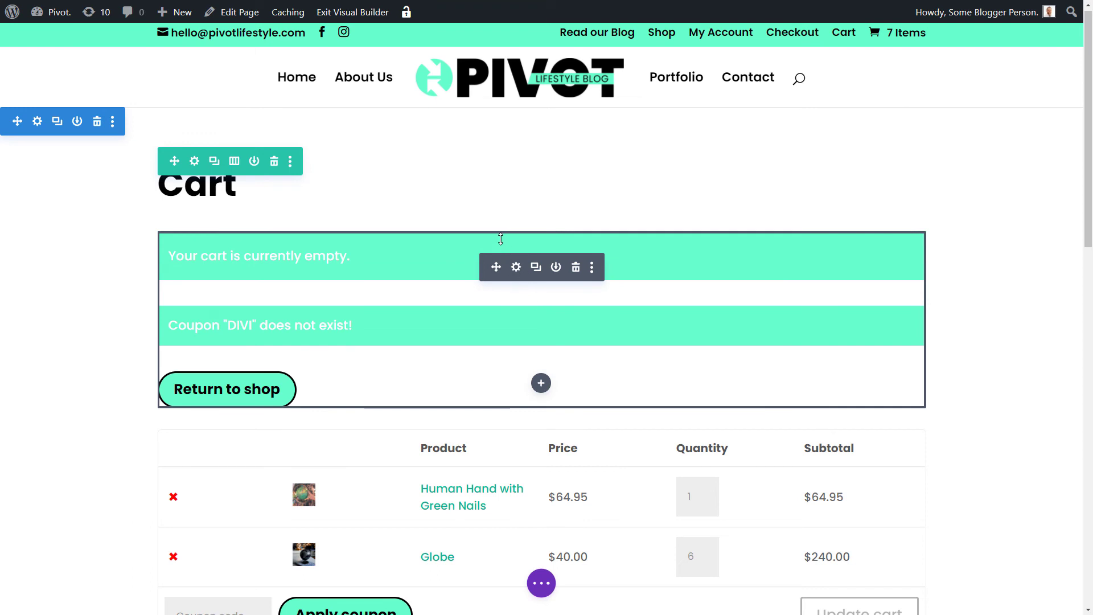
pyautogui.click(517, 271)
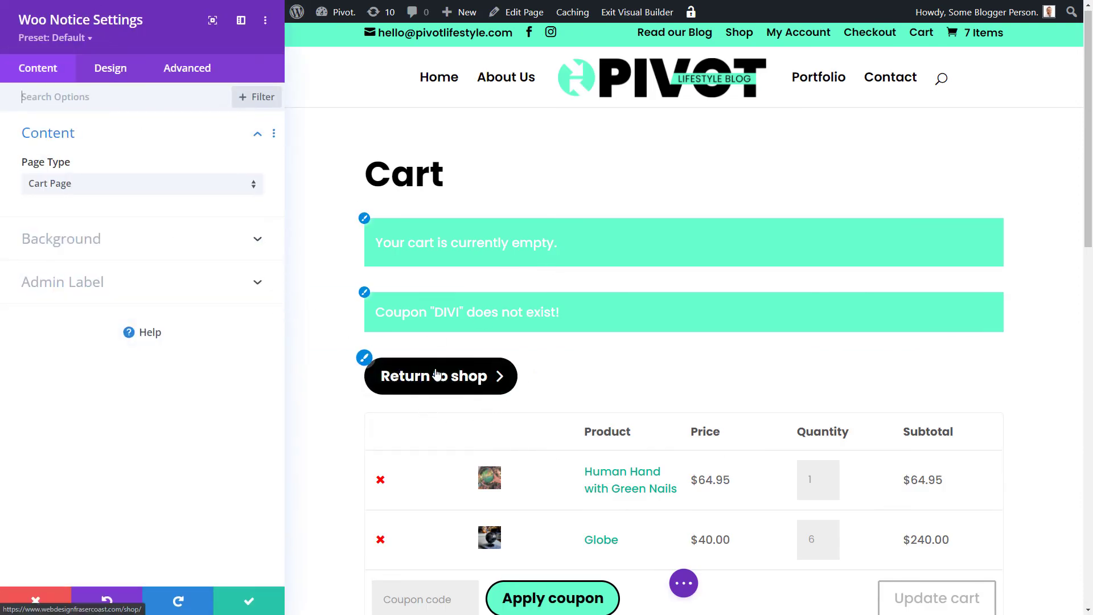
pyautogui.click(108, 185)
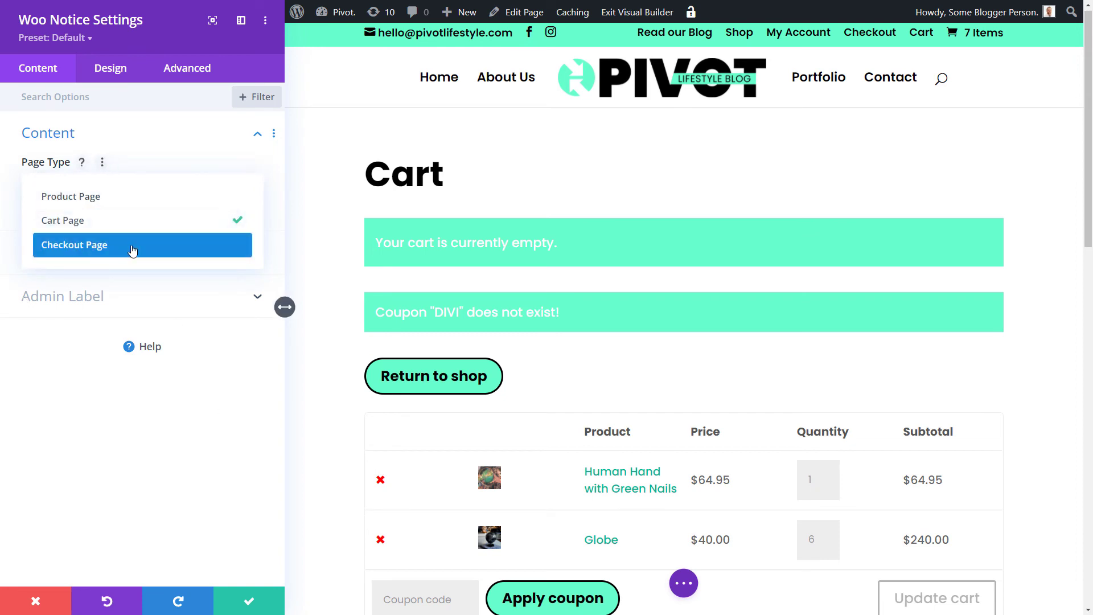
pyautogui.click(35, 602)
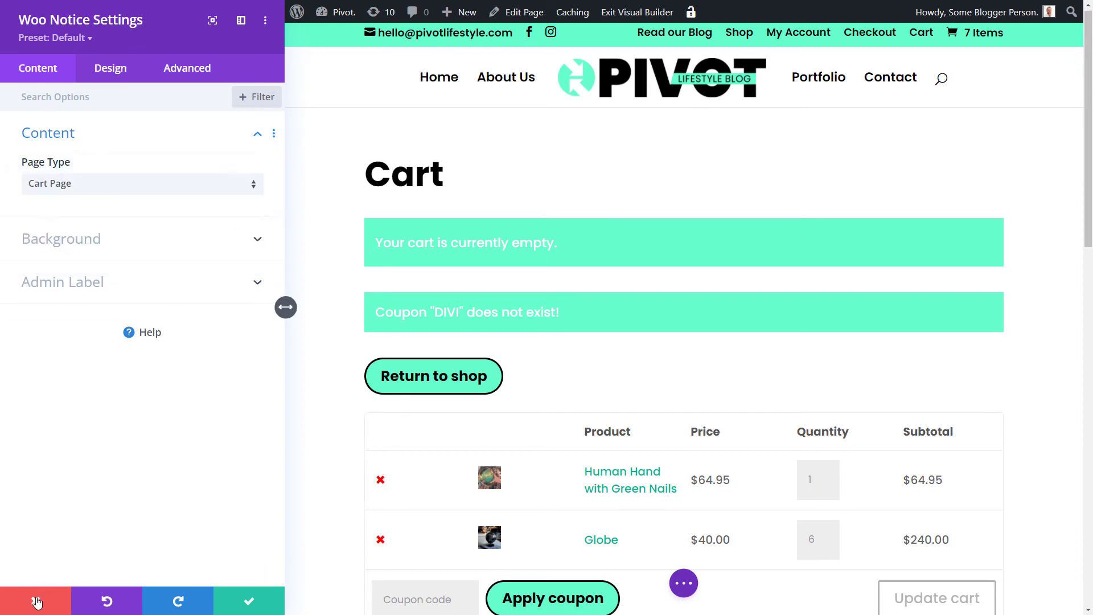
pyautogui.click(53, 602)
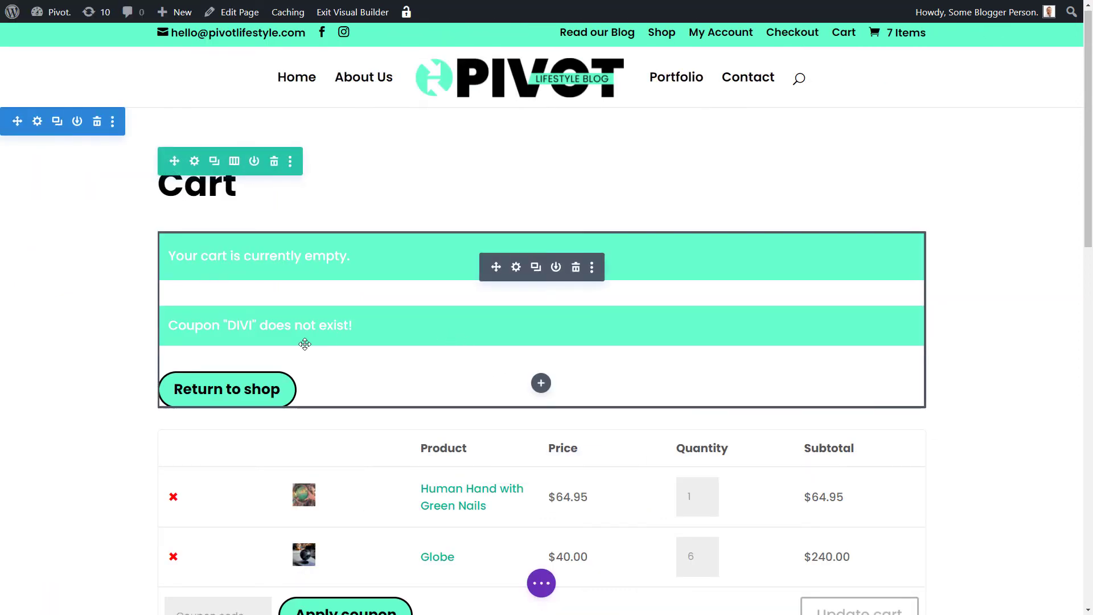
# Open the Woo Cart Products element settings and switch the product image and coupon code off and back on
pyautogui.scroll(-3, 383, 340)
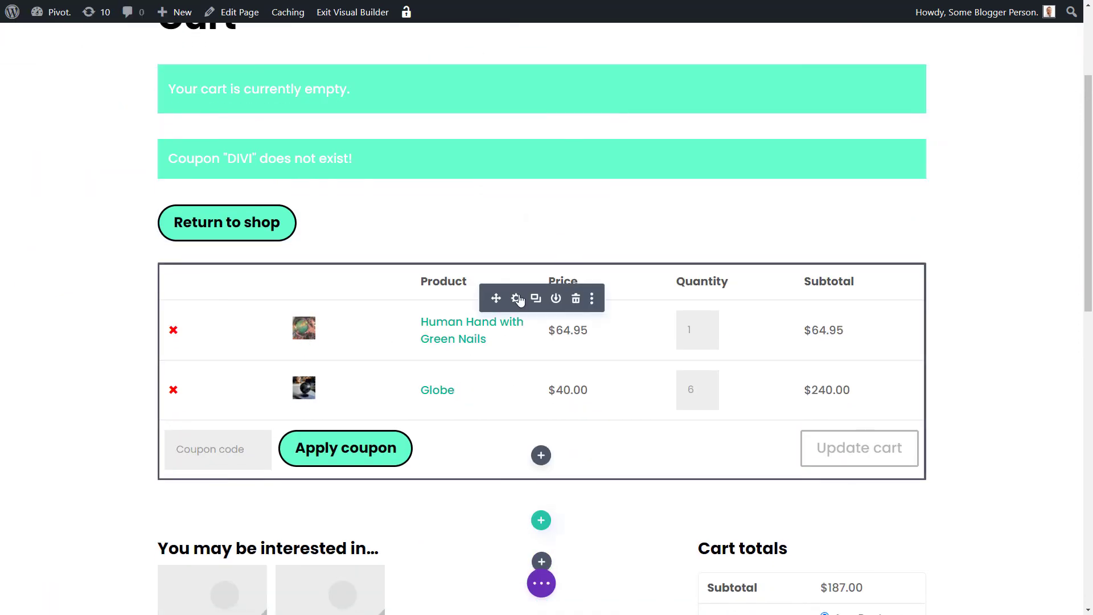
pyautogui.click(516, 299)
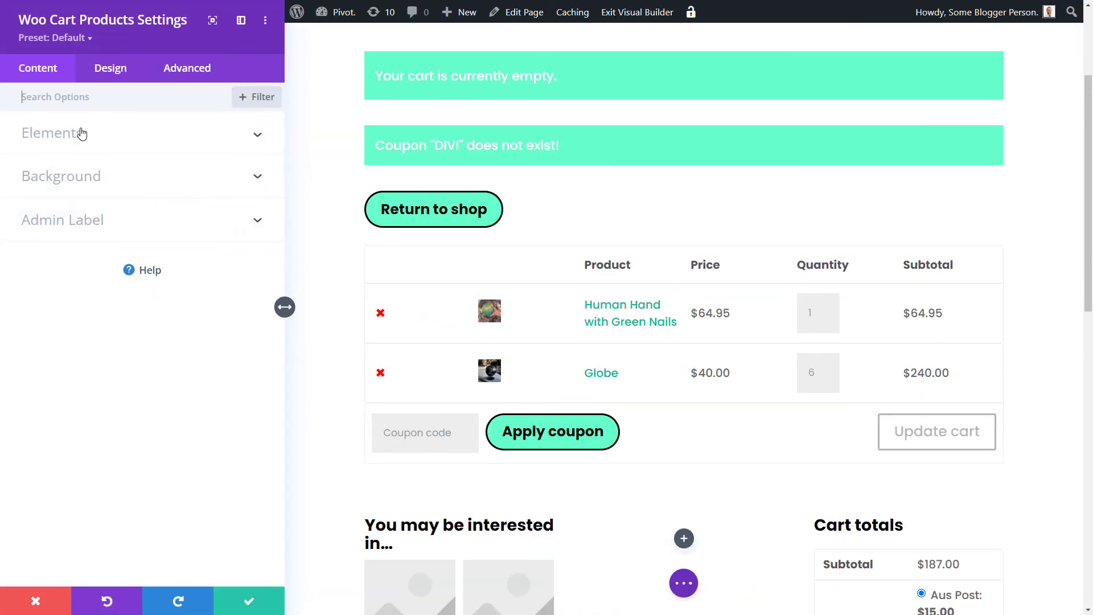
pyautogui.click(82, 133)
pyautogui.click(48, 185)
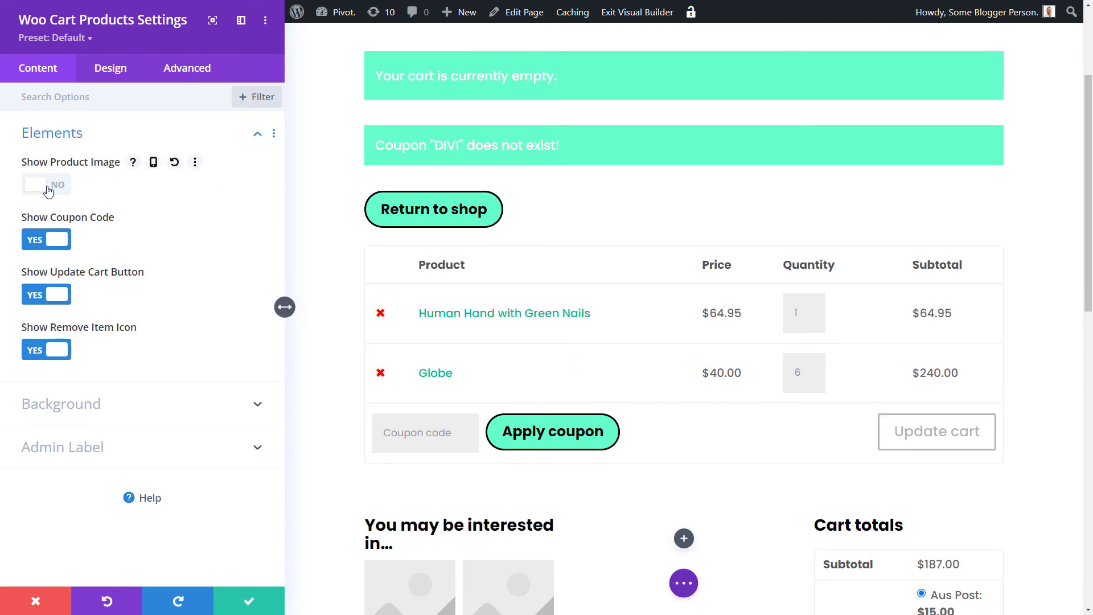
pyautogui.click(48, 185)
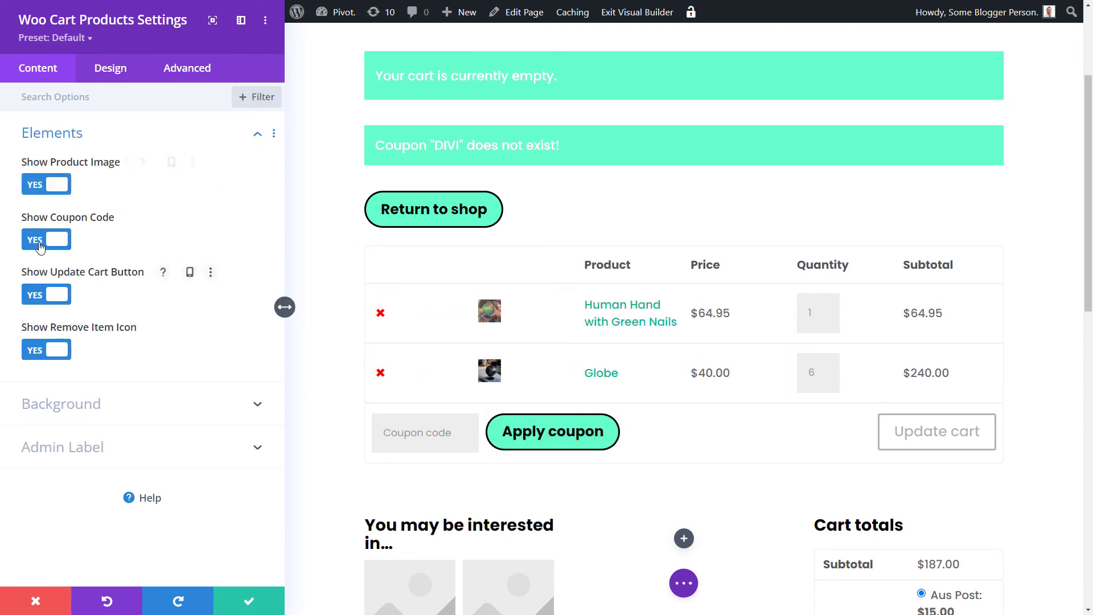
pyautogui.click(64, 243)
pyautogui.click(37, 240)
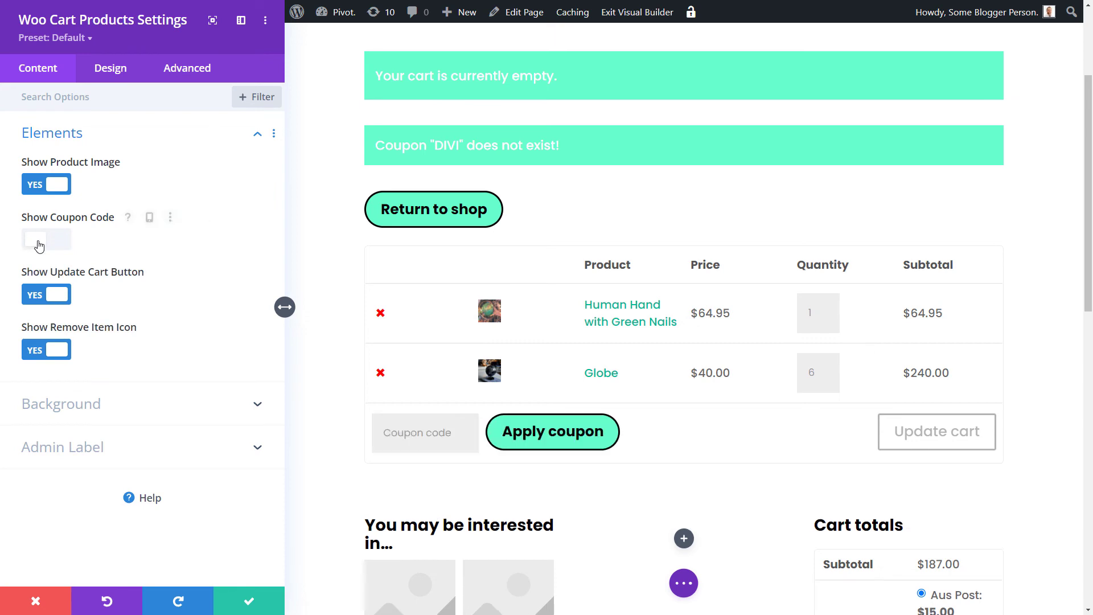
# Hide the cart table's remove item icon and product images, and set the Human Hand with Green Nails quantity to 0
pyautogui.click(54, 354)
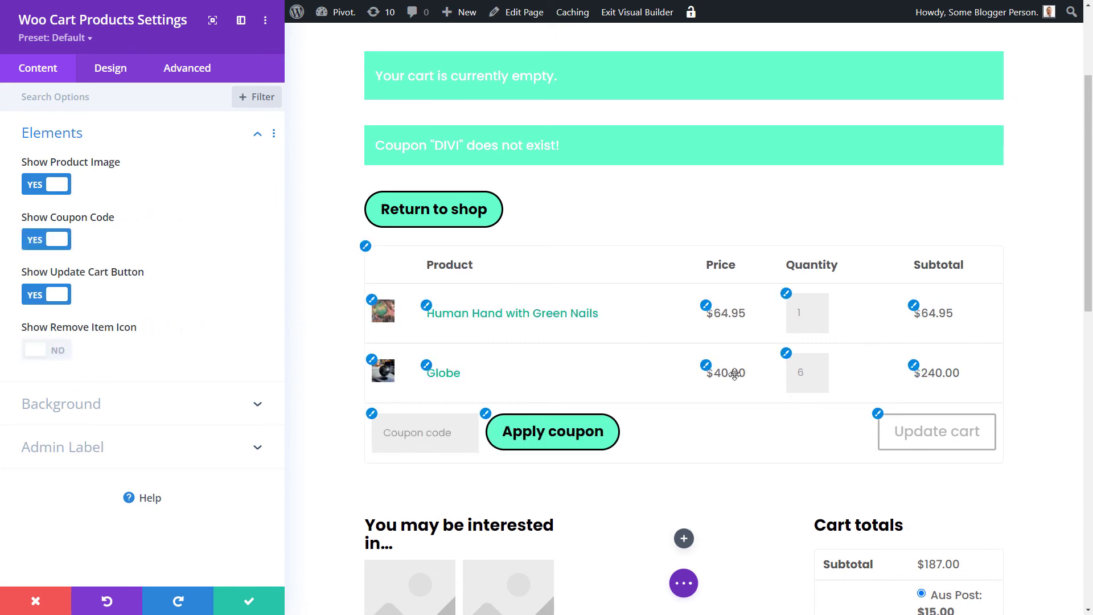
pyautogui.click(812, 318)
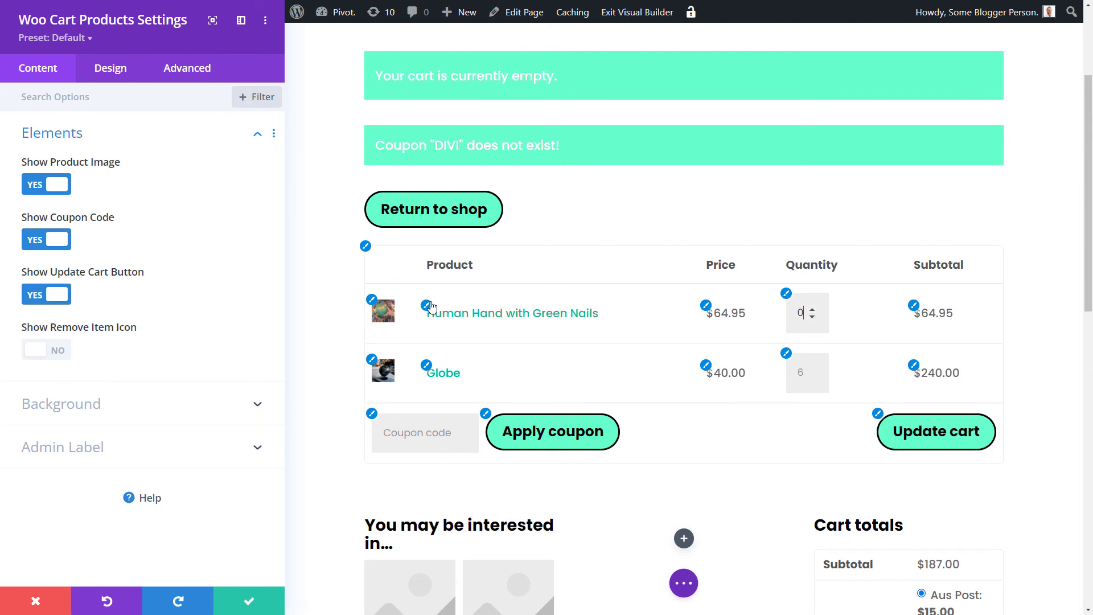
pyautogui.click(55, 185)
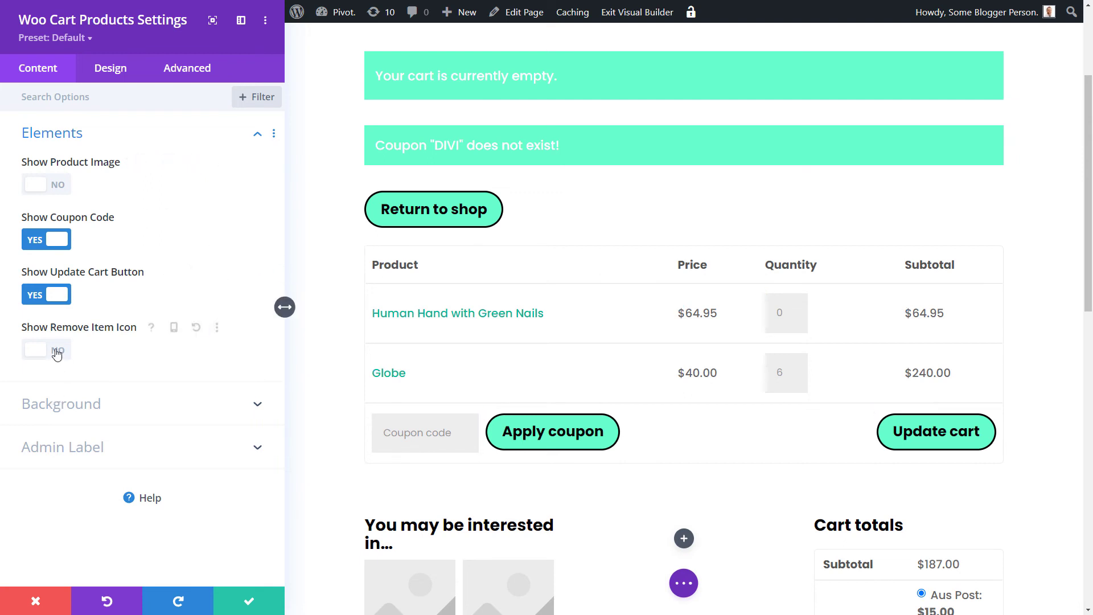
# Set the Table Header background color of the cart products table to the saved mint green
pyautogui.click(108, 70)
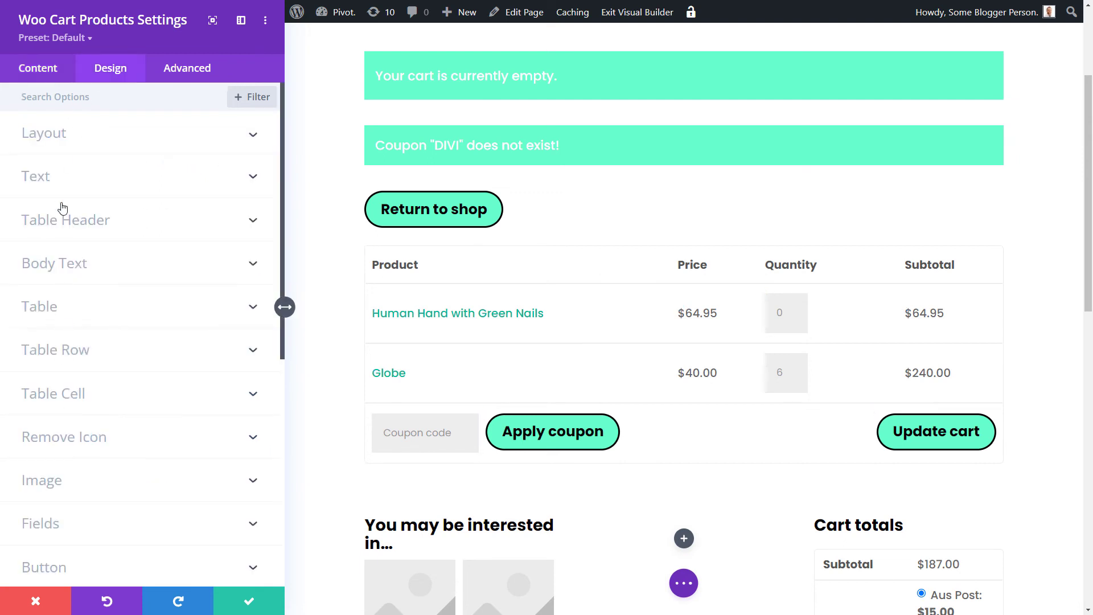
pyautogui.click(64, 220)
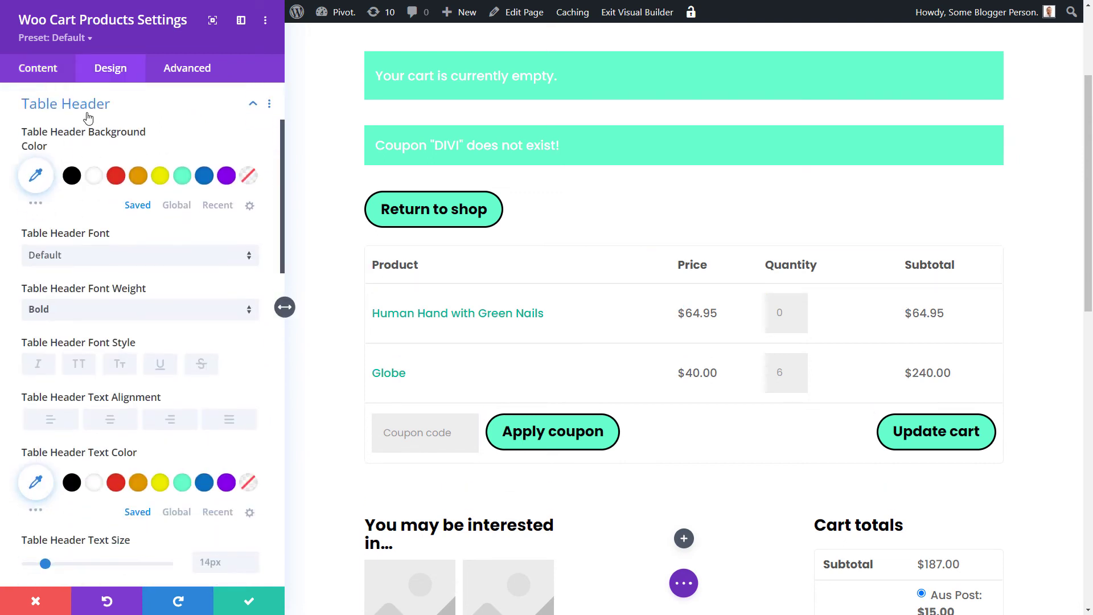
pyautogui.click(181, 178)
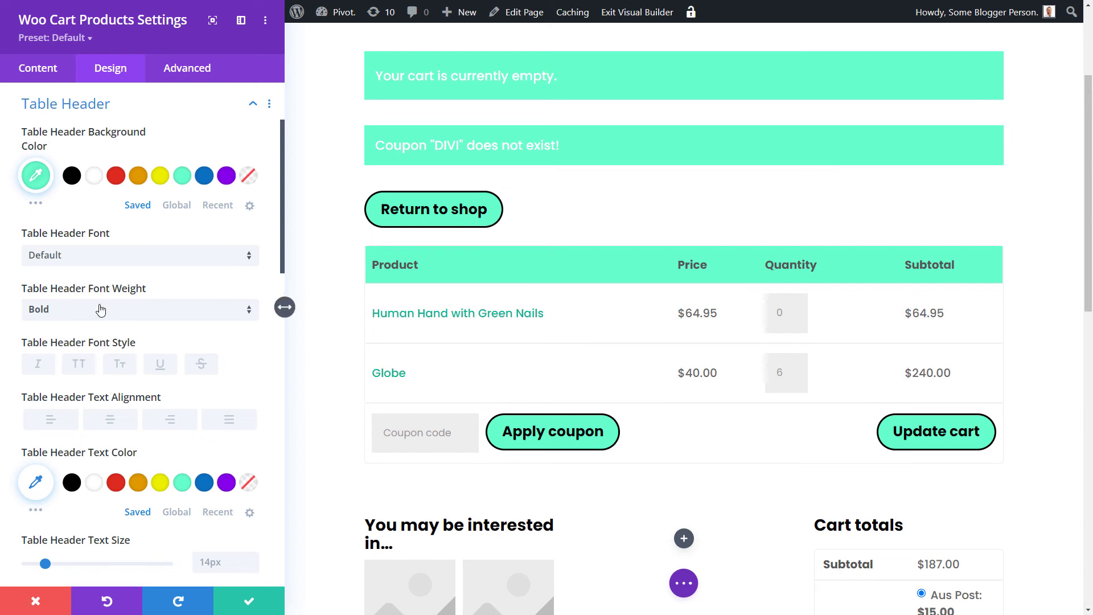
pyautogui.scroll(3, 122, 131)
pyautogui.click(80, 225)
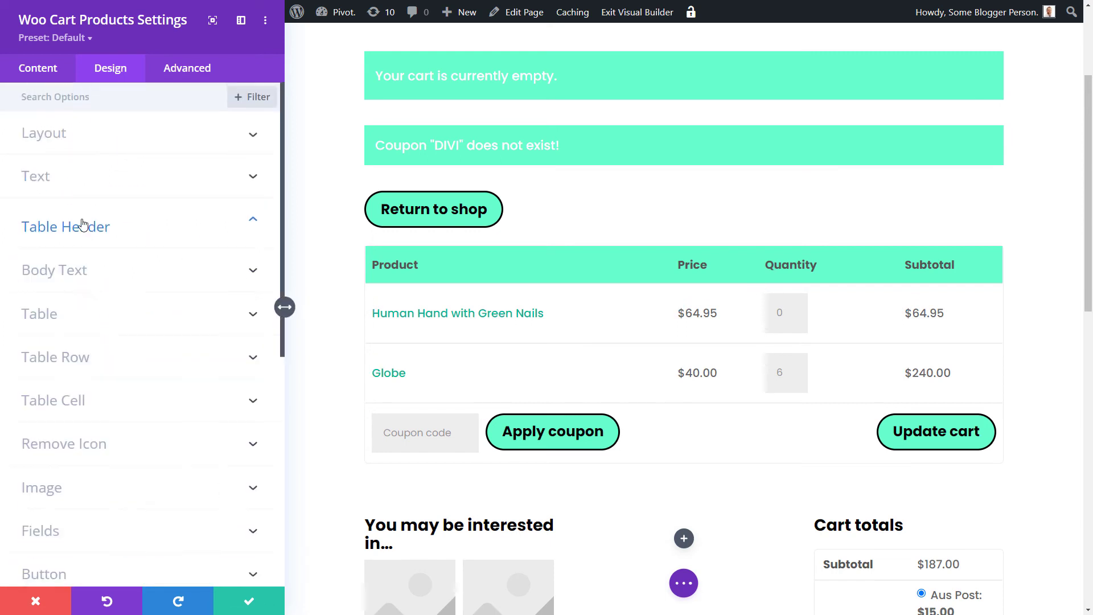
# Try the Horizontal Product Row Layout, switch it to Vertical, and check the stacked cart rows
pyautogui.click(66, 134)
pyautogui.click(60, 185)
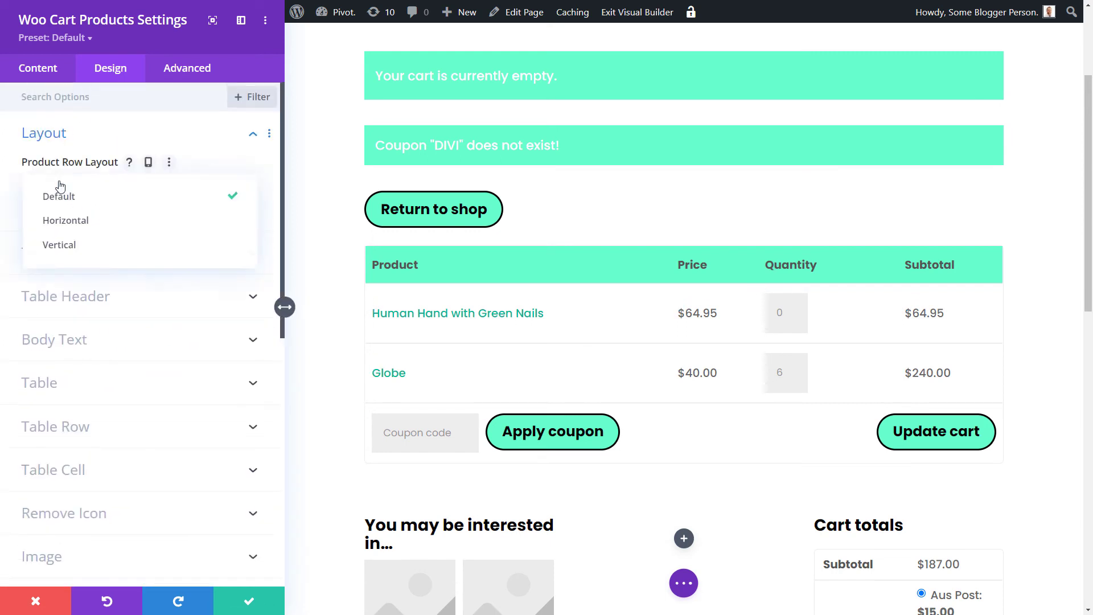
pyautogui.click(61, 224)
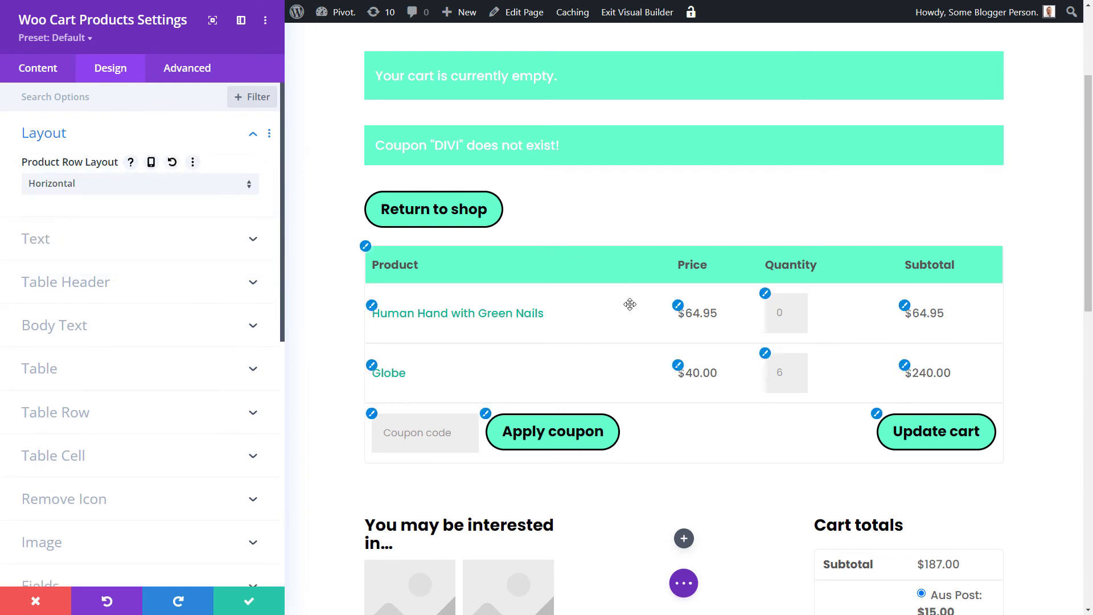
pyautogui.click(66, 183)
pyautogui.click(62, 245)
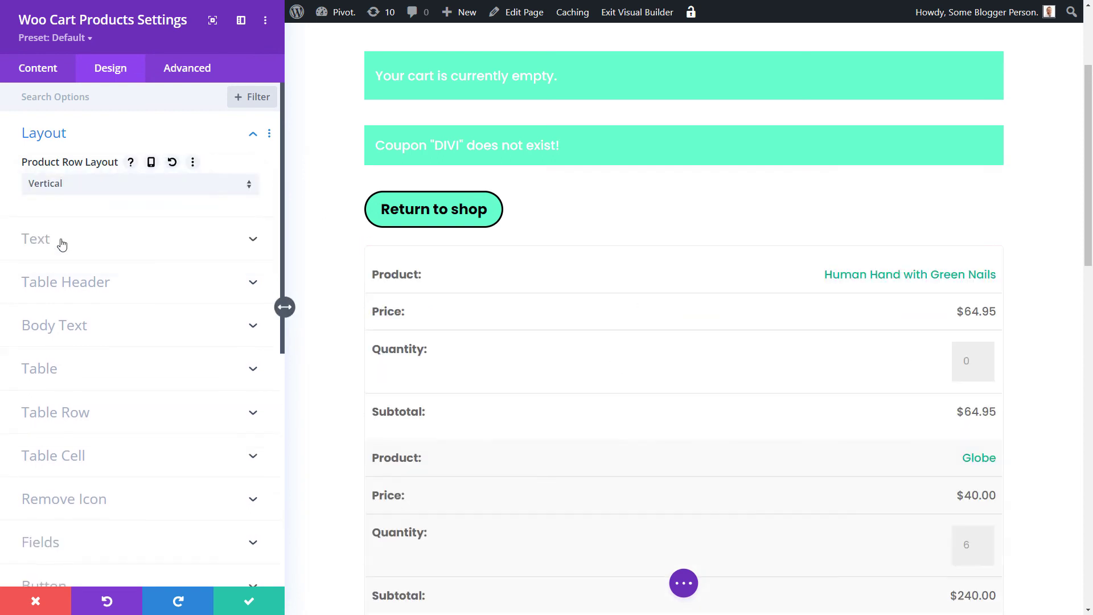
pyautogui.scroll(-3, 629, 298)
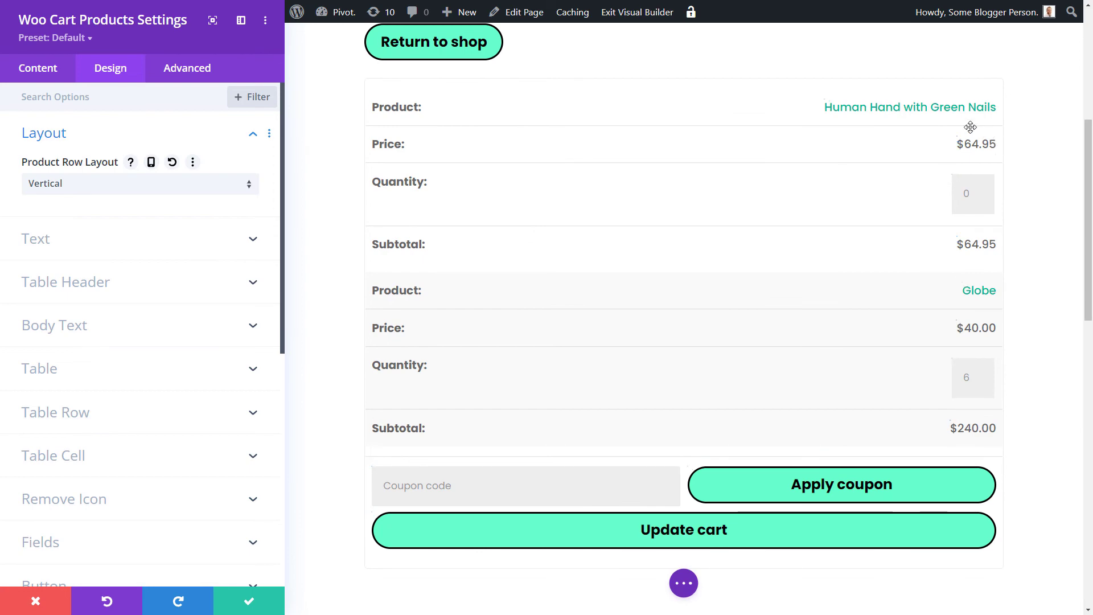
# Keep the Vertical Product Row Layout and save the Woo Cart Products settings
pyautogui.click(94, 188)
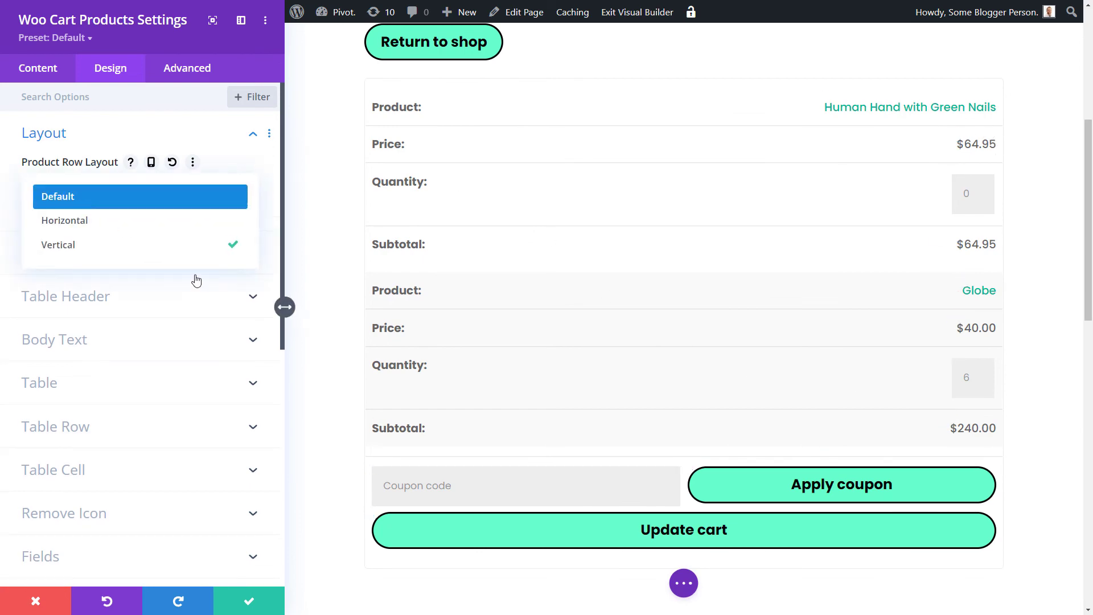
pyautogui.click(250, 604)
pyautogui.scroll(-4, 641, 364)
pyautogui.click(249, 600)
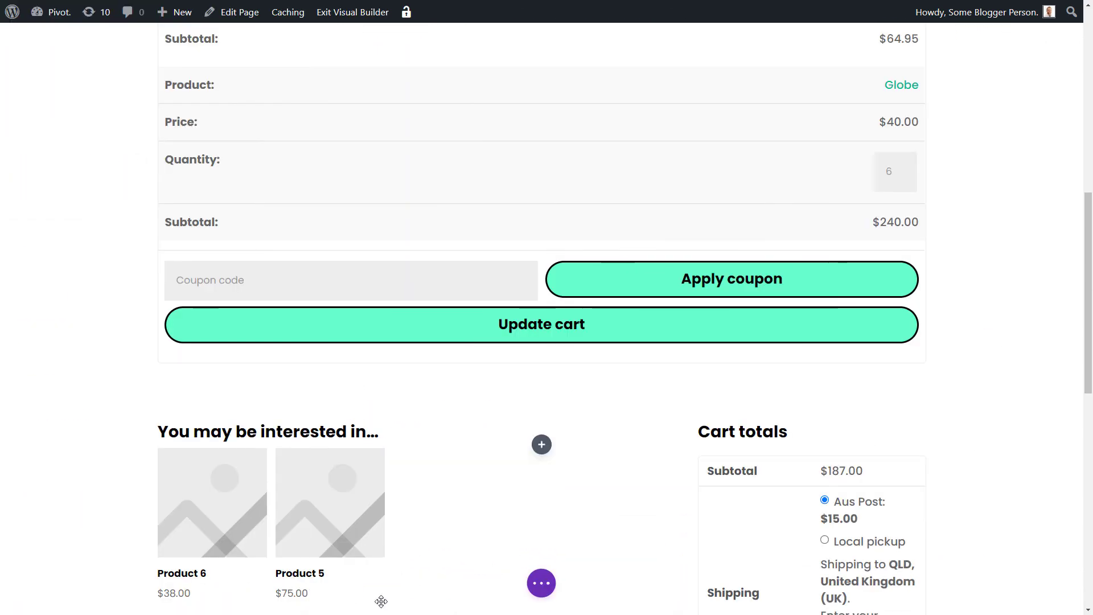
# Open the Woo Cart Totals design settings and examine the Column Label options
pyautogui.scroll(-4, 653, 478)
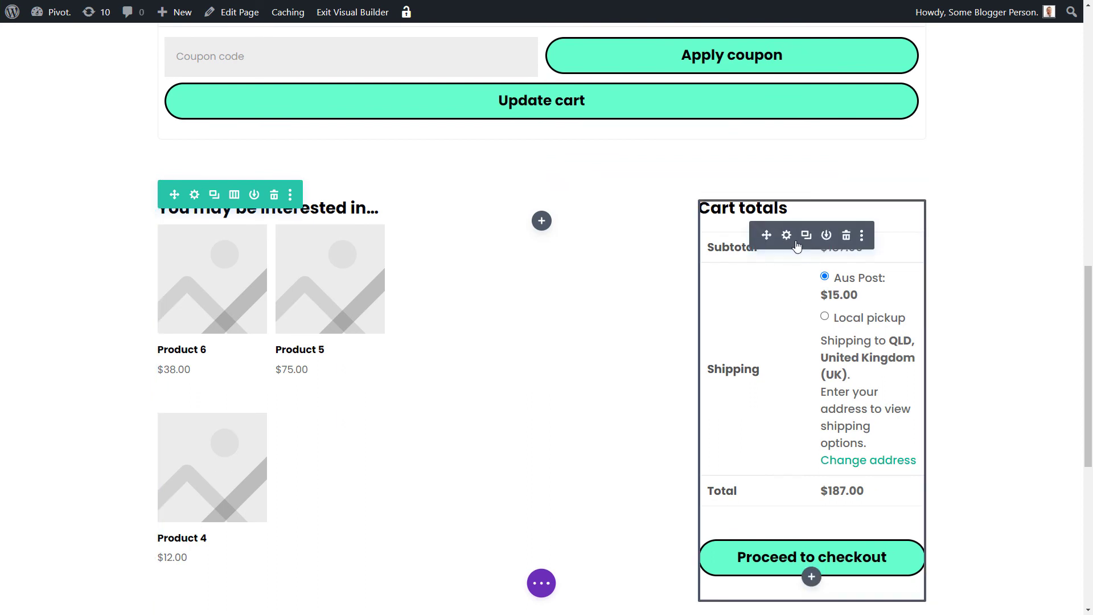
pyautogui.click(788, 236)
pyautogui.click(110, 68)
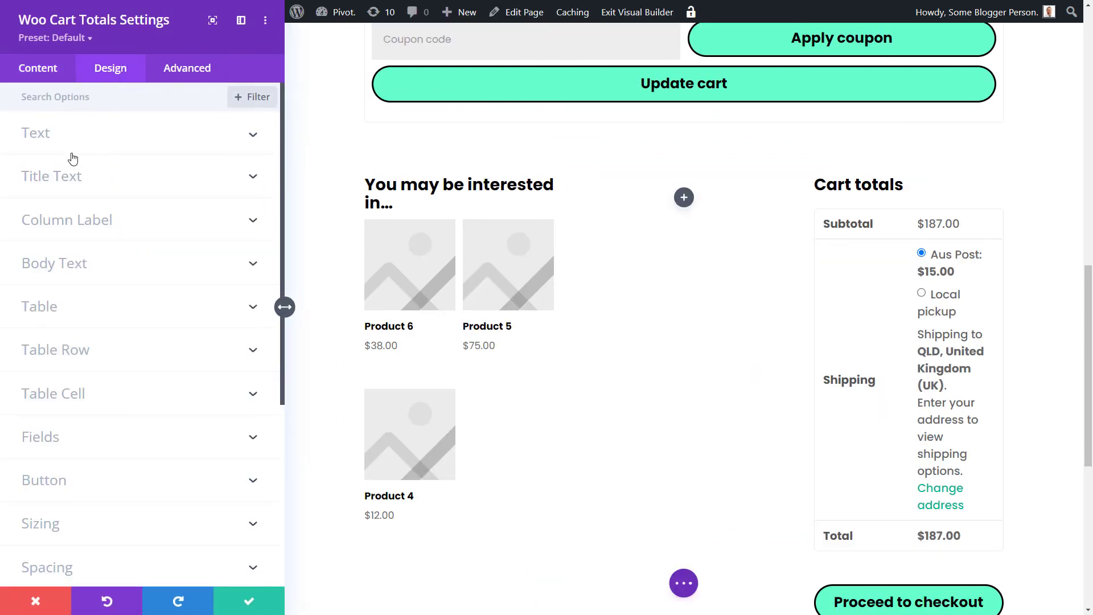
pyautogui.click(74, 221)
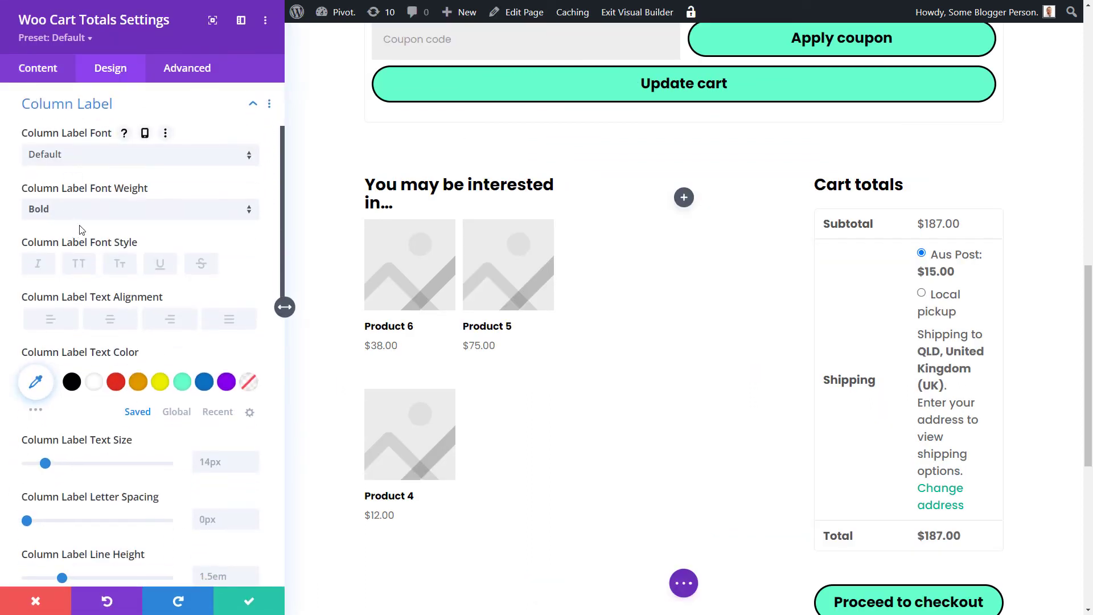
pyautogui.scroll(2, 78, 112)
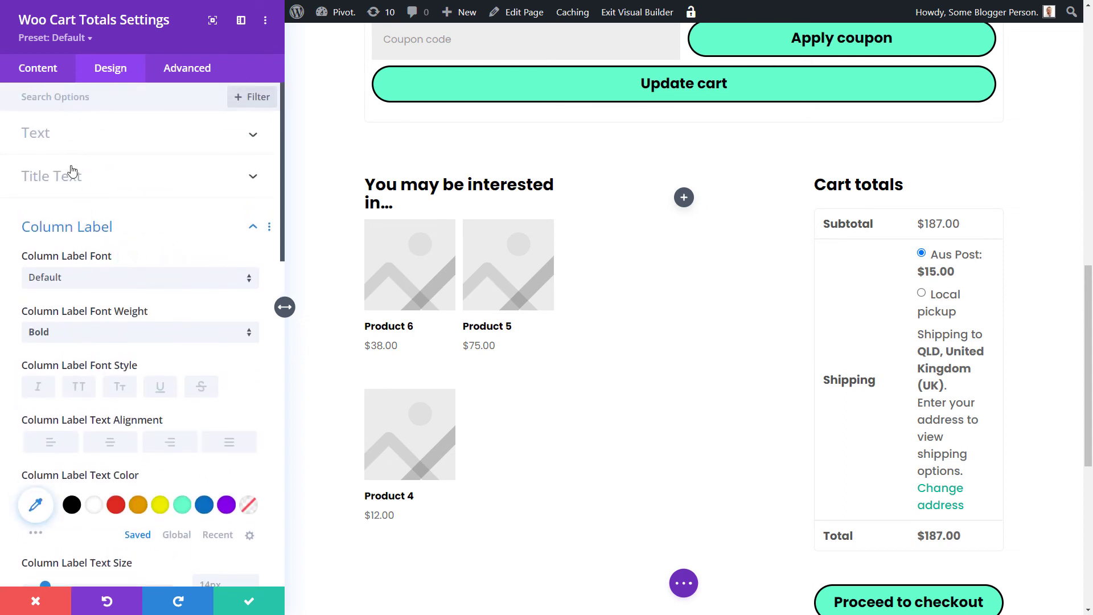
pyautogui.scroll(-8, 71, 169)
pyautogui.scroll(-4, 80, 213)
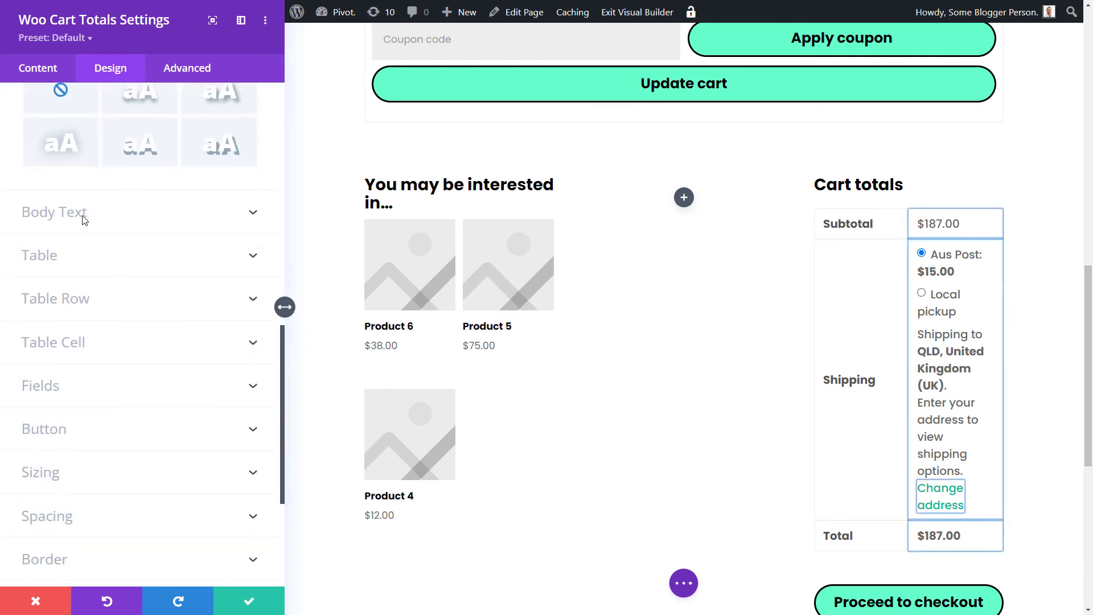
# Try the saved red and white colors as the cart totals' Table Row background
pyautogui.click(99, 307)
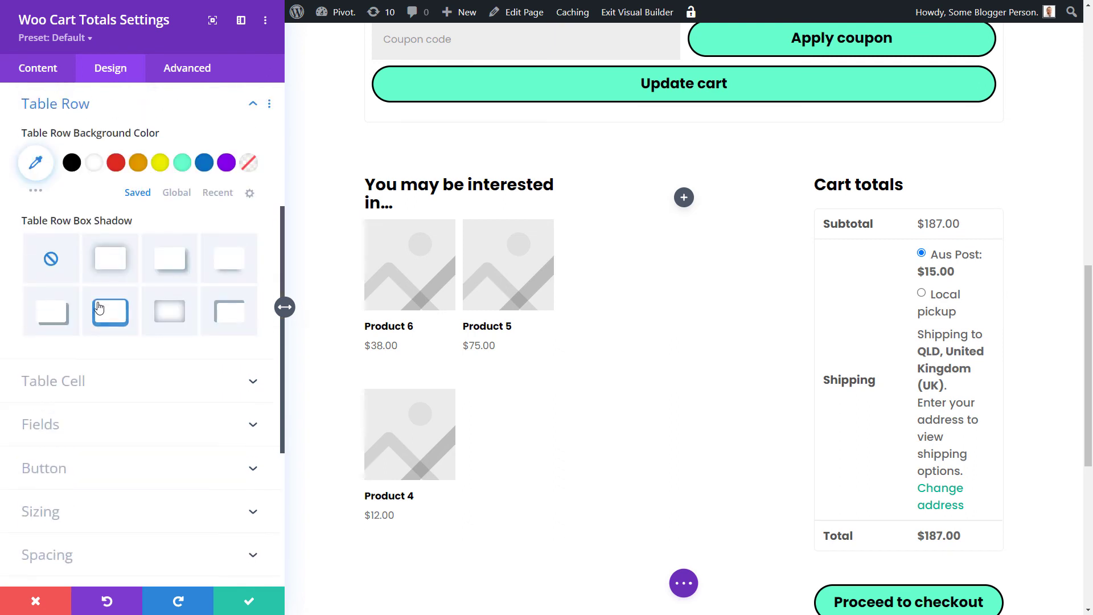
pyautogui.click(116, 165)
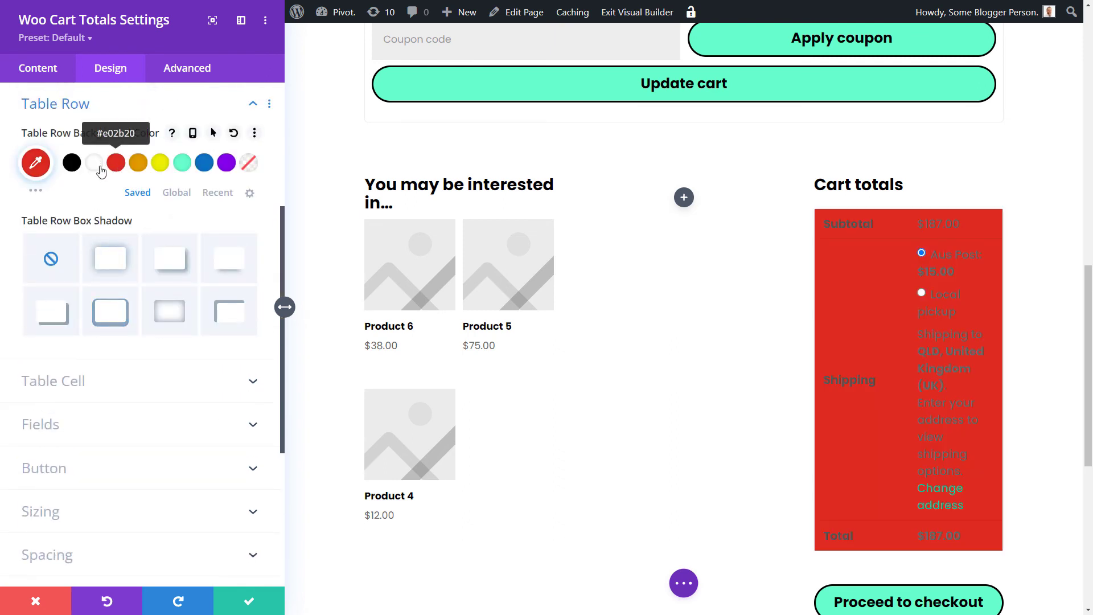
pyautogui.click(97, 165)
# Try a yellow Table Cell background on the cart totals, check the Content options, and discard the module's changes
pyautogui.click(112, 381)
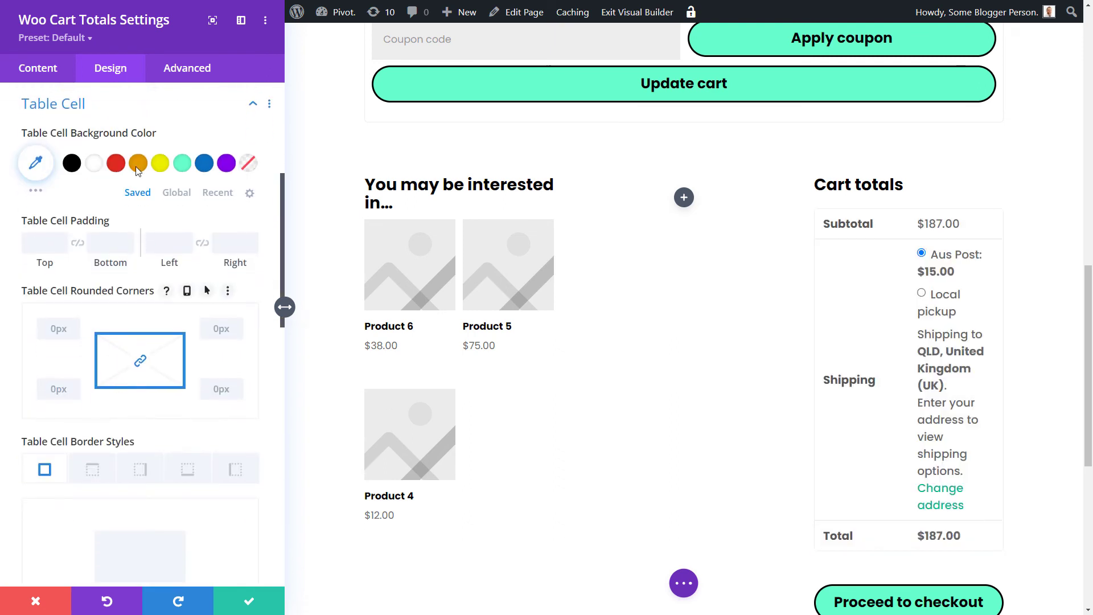
pyautogui.click(161, 169)
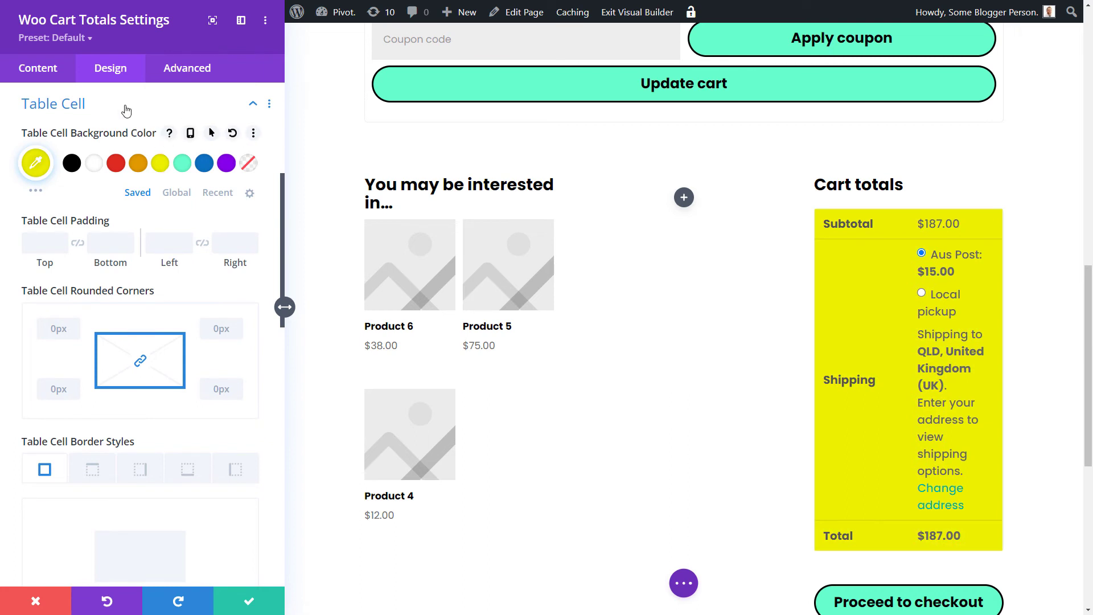
pyautogui.click(40, 69)
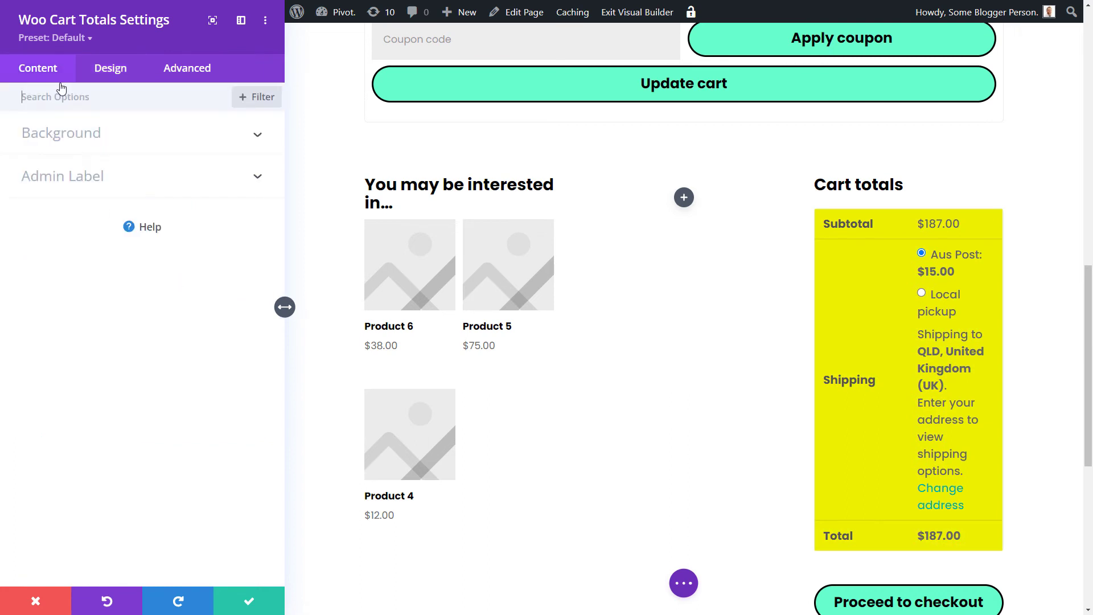
pyautogui.click(25, 612)
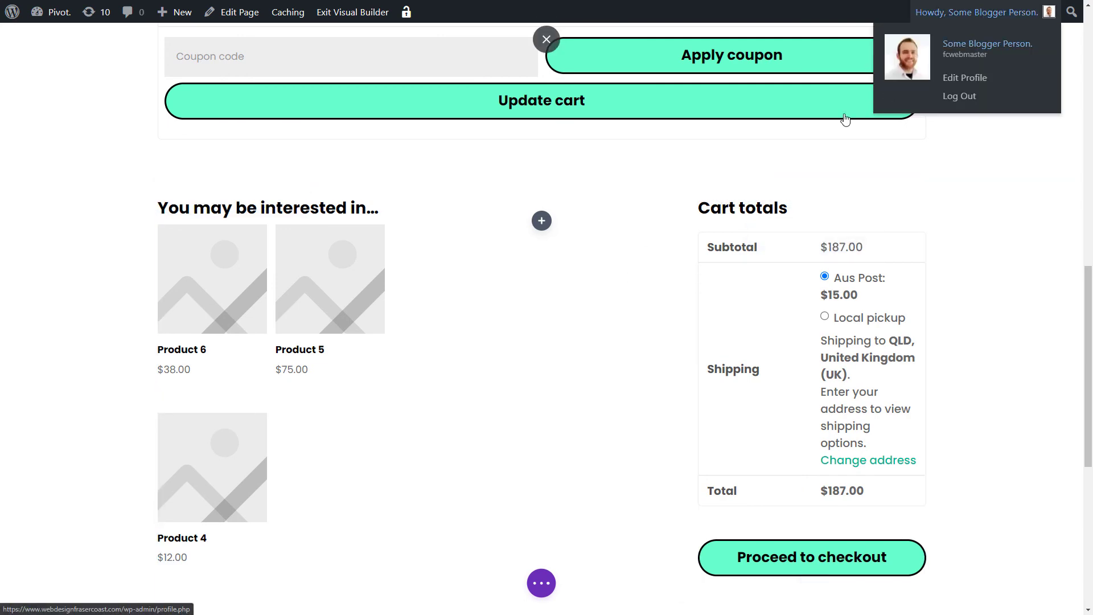
# Change the Cart heading row to a two-thirds plus one-third column layout and review the page with it
pyautogui.scroll(4, 698, 247)
pyautogui.scroll(10, 697, 248)
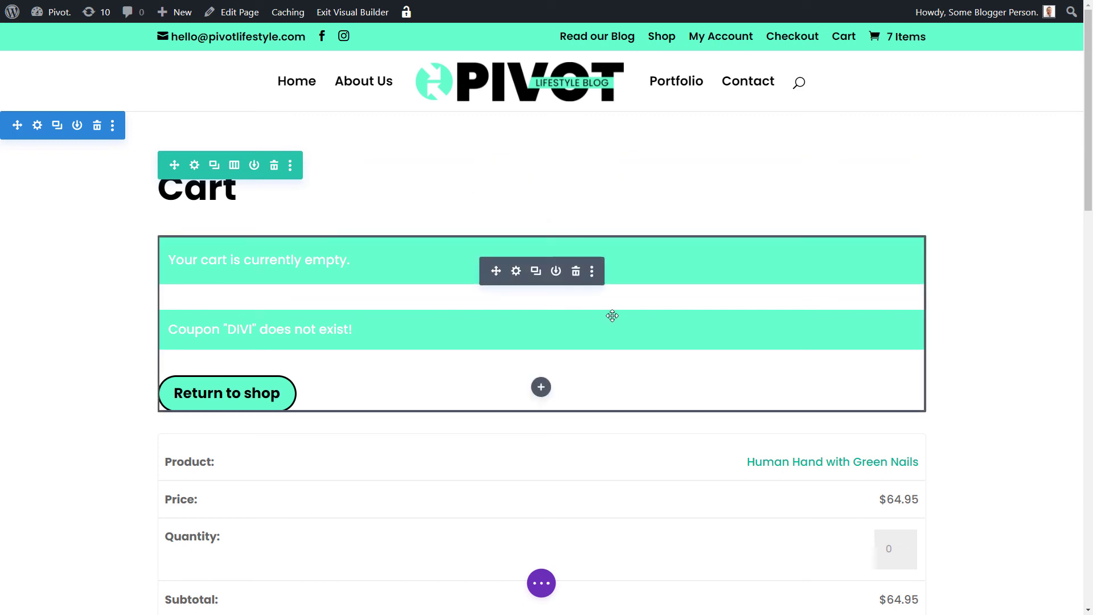
pyautogui.click(233, 164)
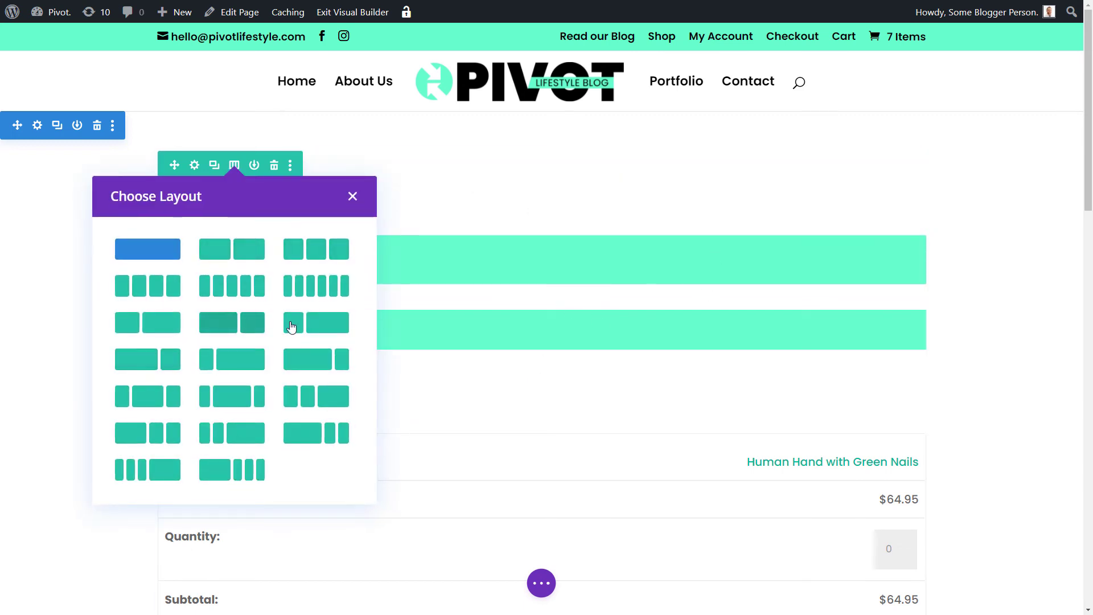
pyautogui.click(160, 363)
pyautogui.scroll(-3, 373, 313)
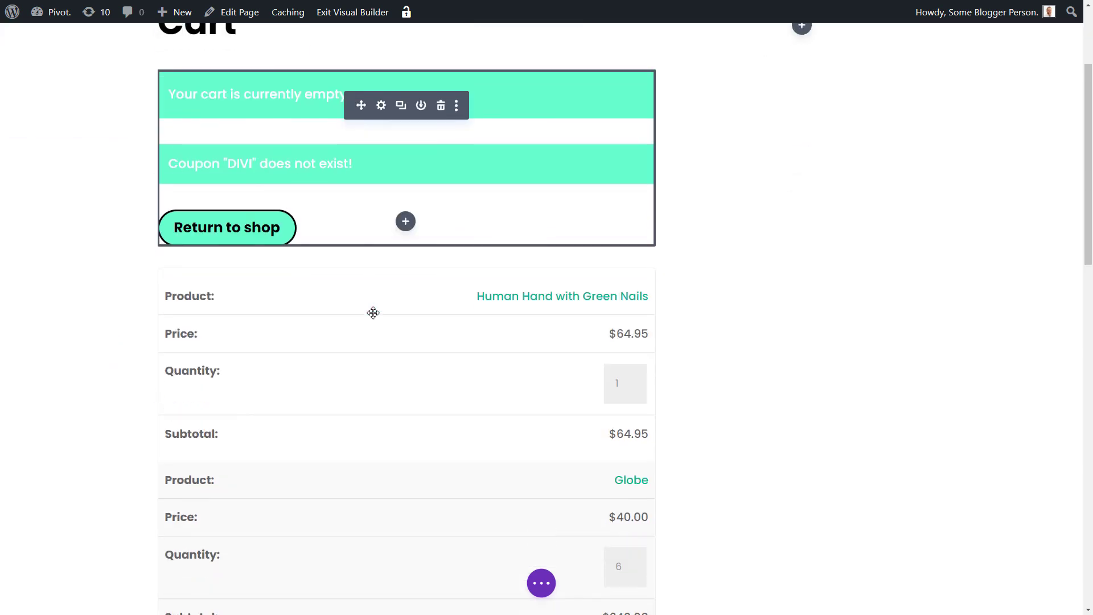
pyautogui.scroll(2, 746, 349)
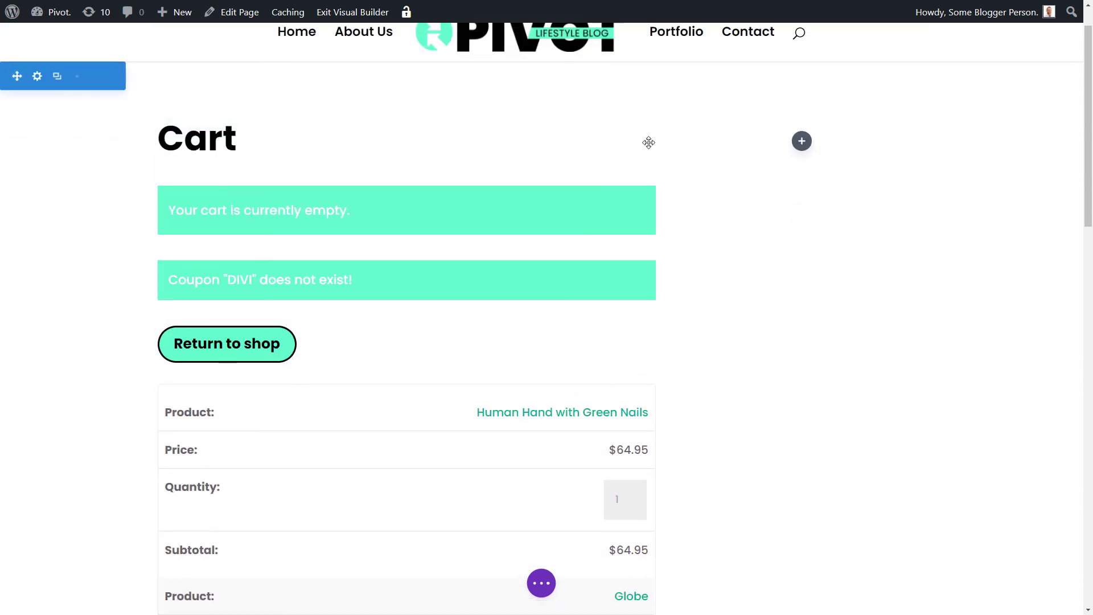
pyautogui.scroll(2, 46, 96)
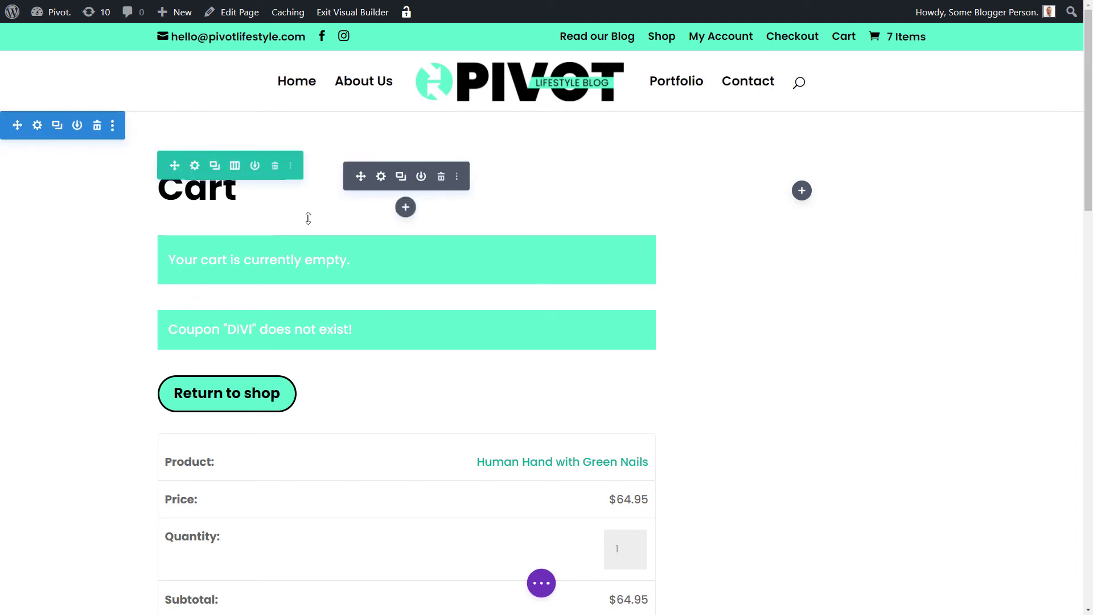
pyautogui.scroll(-4, 150, 281)
pyautogui.scroll(-5, 150, 282)
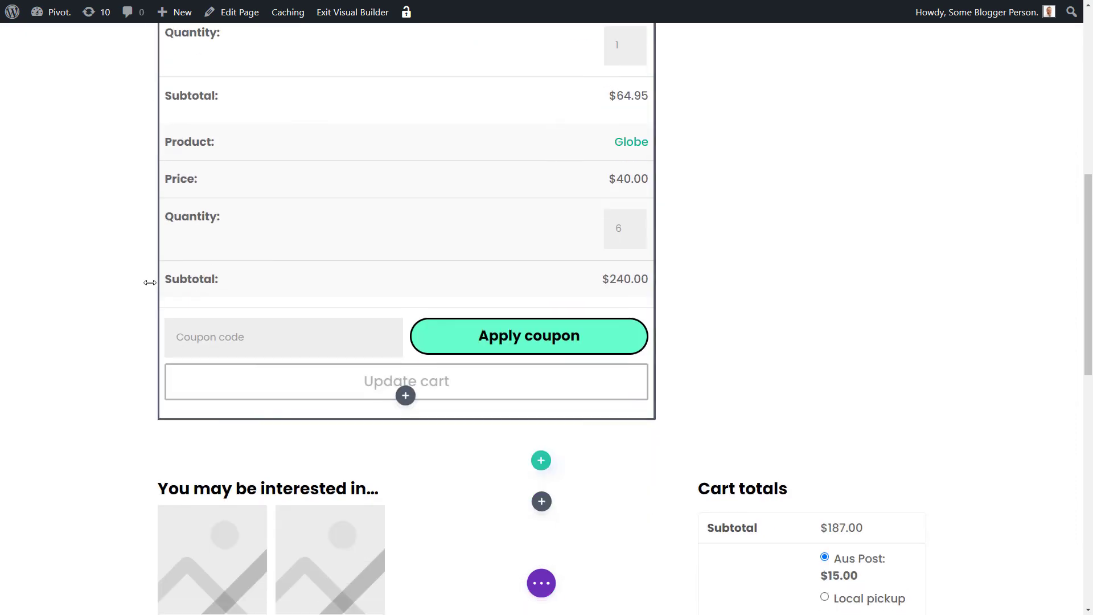
pyautogui.scroll(-2, 151, 285)
pyautogui.scroll(10, 152, 286)
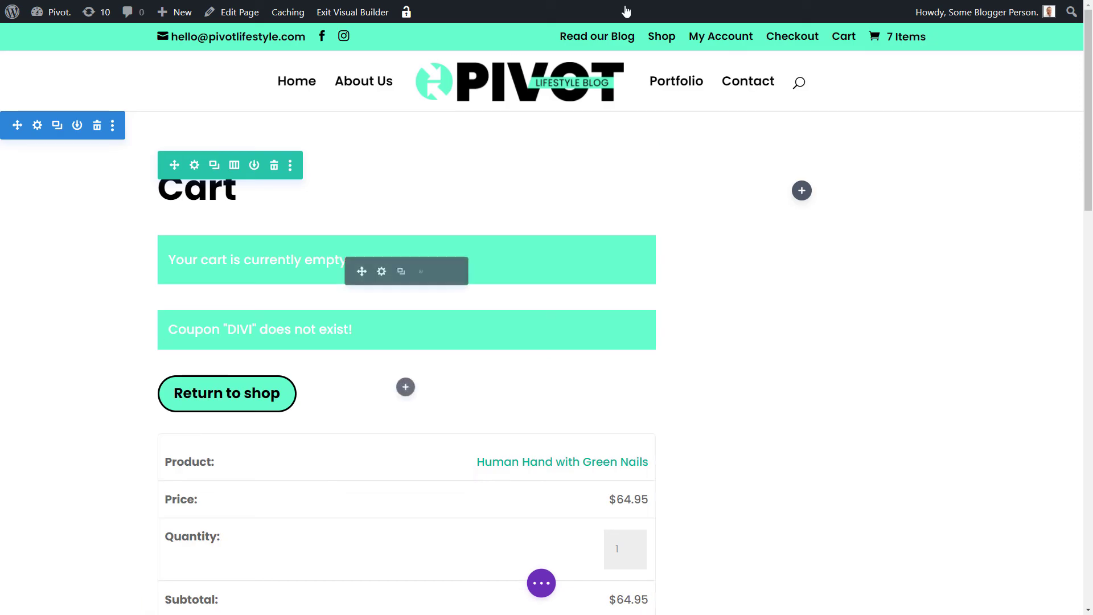
# Exit the Visual Builder on the Cart page, discarding the unsaved changes
pyautogui.click(336, 12)
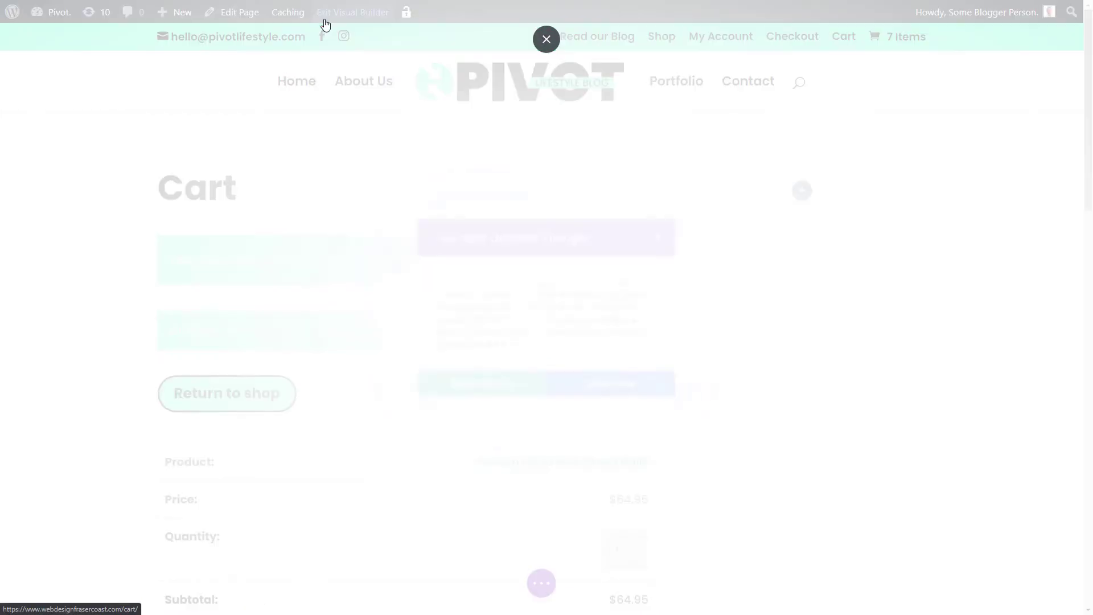
pyautogui.click(508, 393)
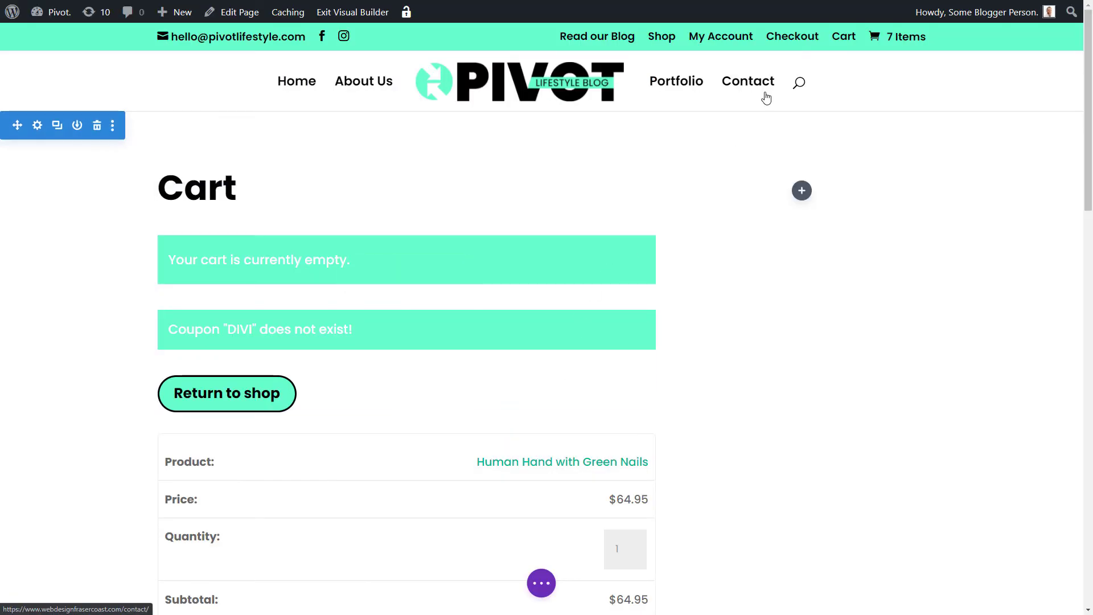
pyautogui.click(375, 13)
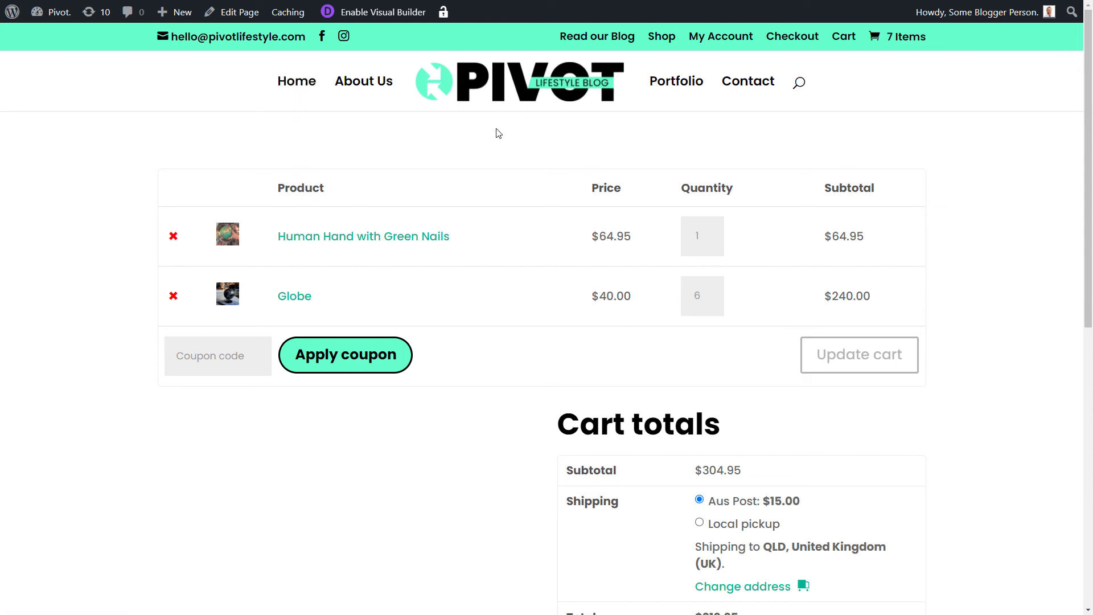
# Go to the site's Checkout page and enable the Visual Builder on it
pyautogui.click(793, 38)
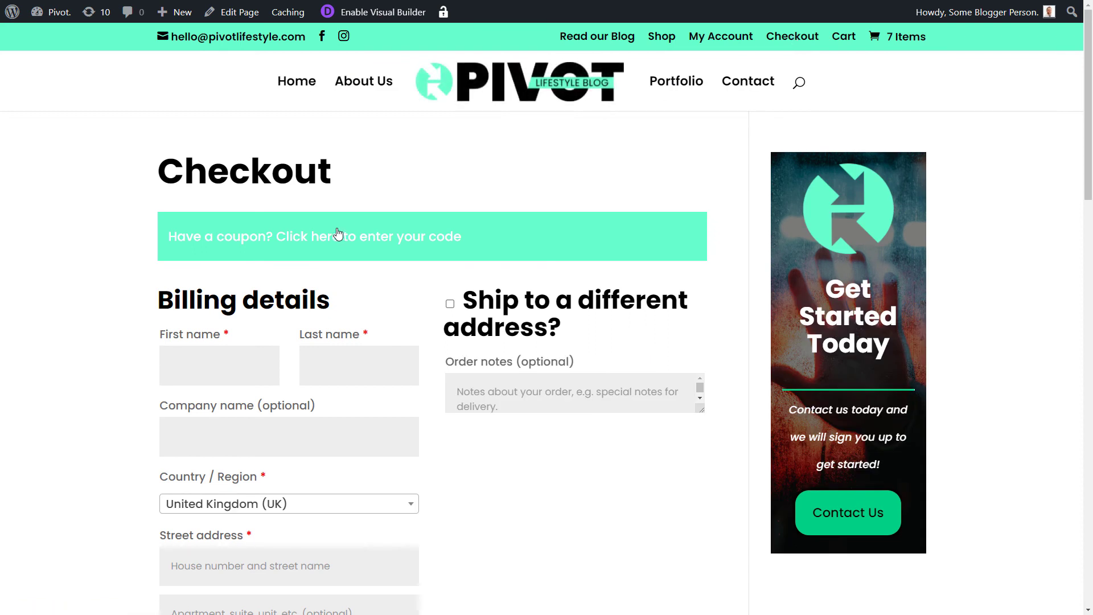
pyautogui.click(377, 16)
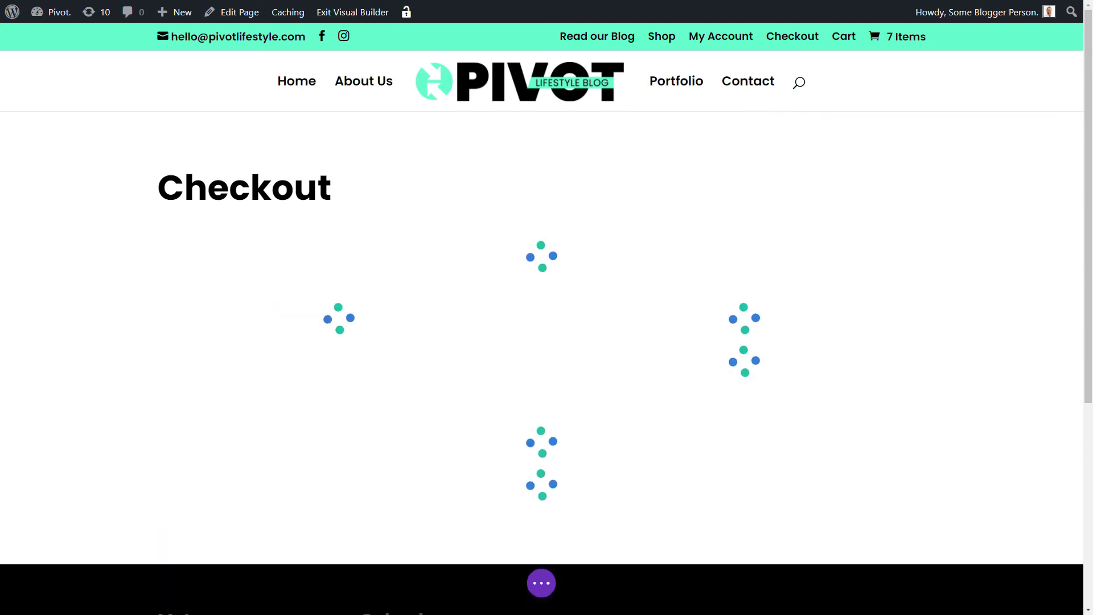
# Examine the Checkout page's Woo modules, from the login and coupon notices through billing, shipping and additional information to the order table
pyautogui.scroll(-12, 412, 310)
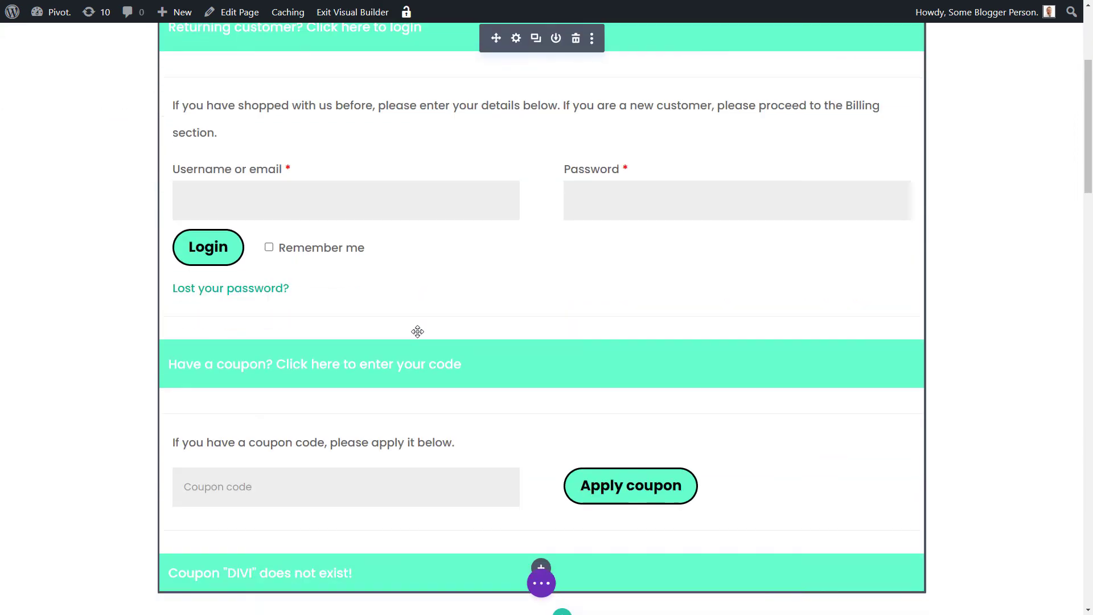
pyautogui.scroll(-5, 275, 381)
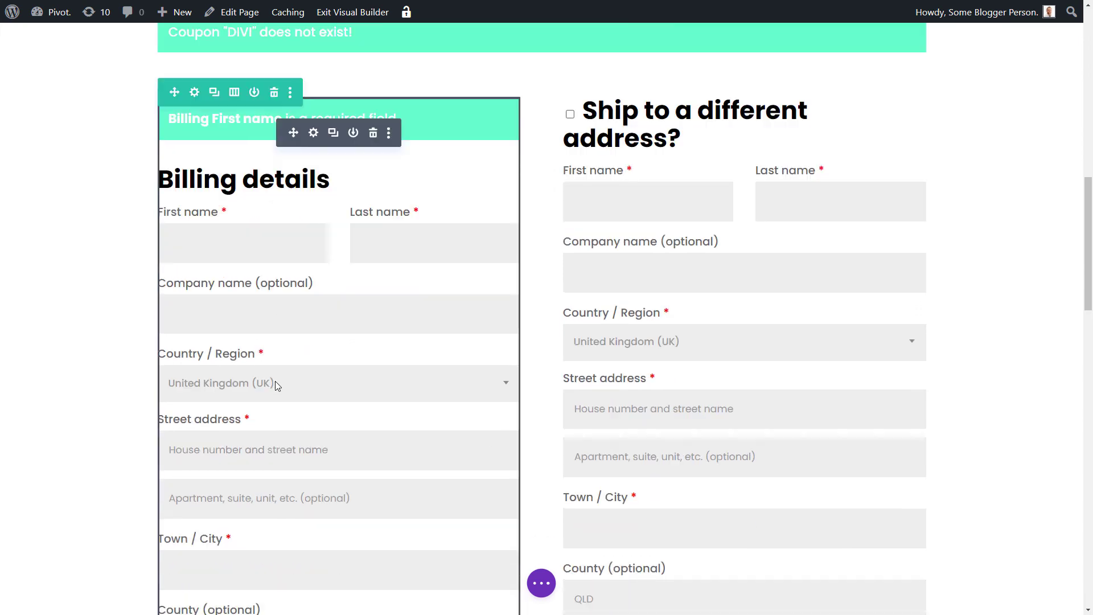
pyautogui.scroll(11, 566, 383)
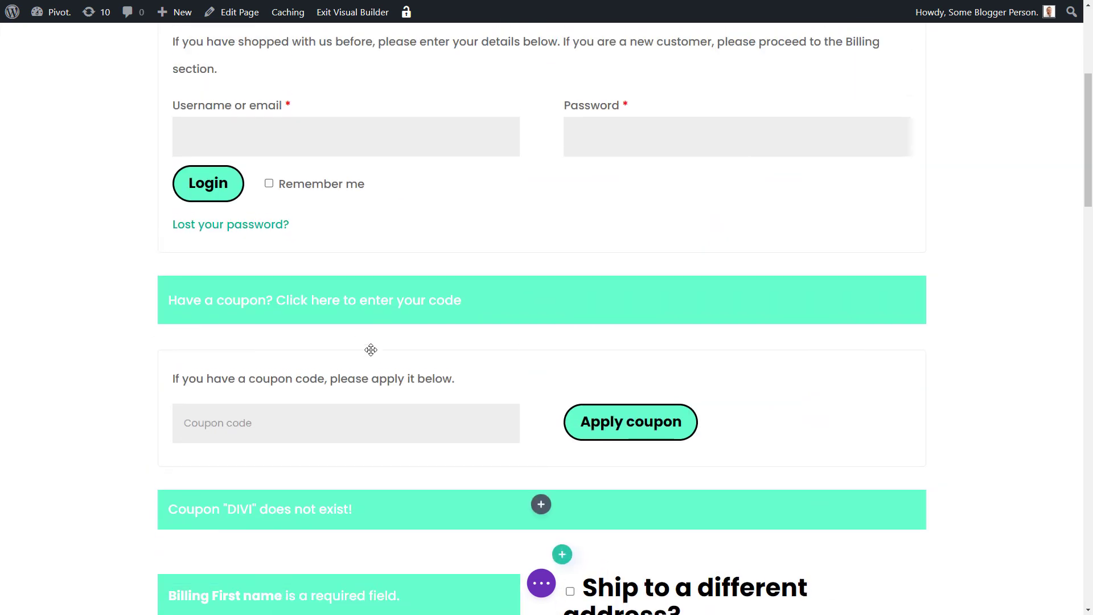
pyautogui.scroll(4, 312, 410)
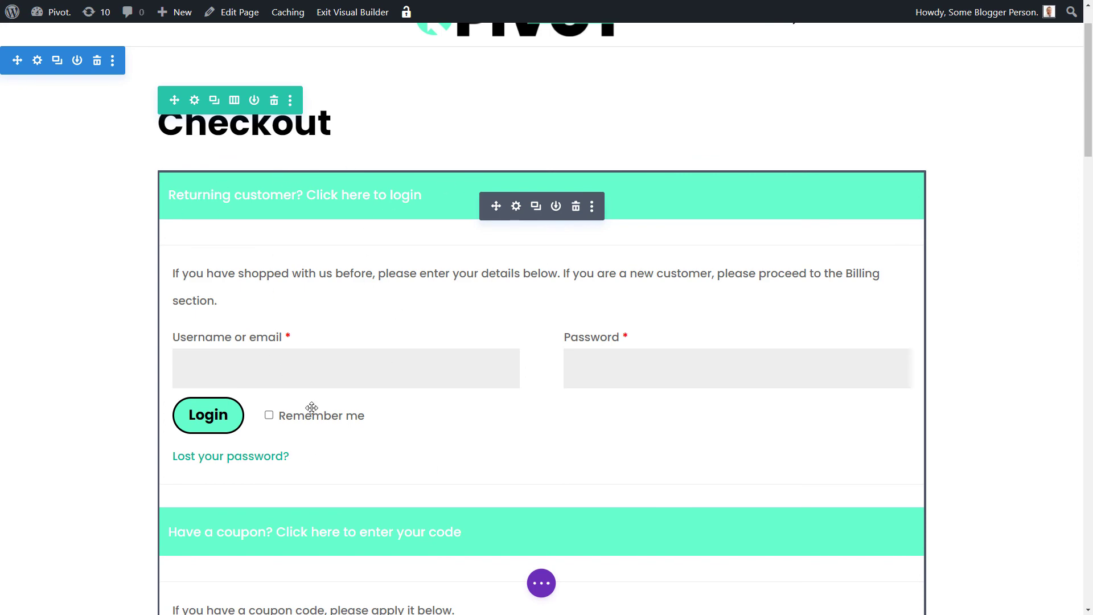
pyautogui.scroll(-12, 288, 425)
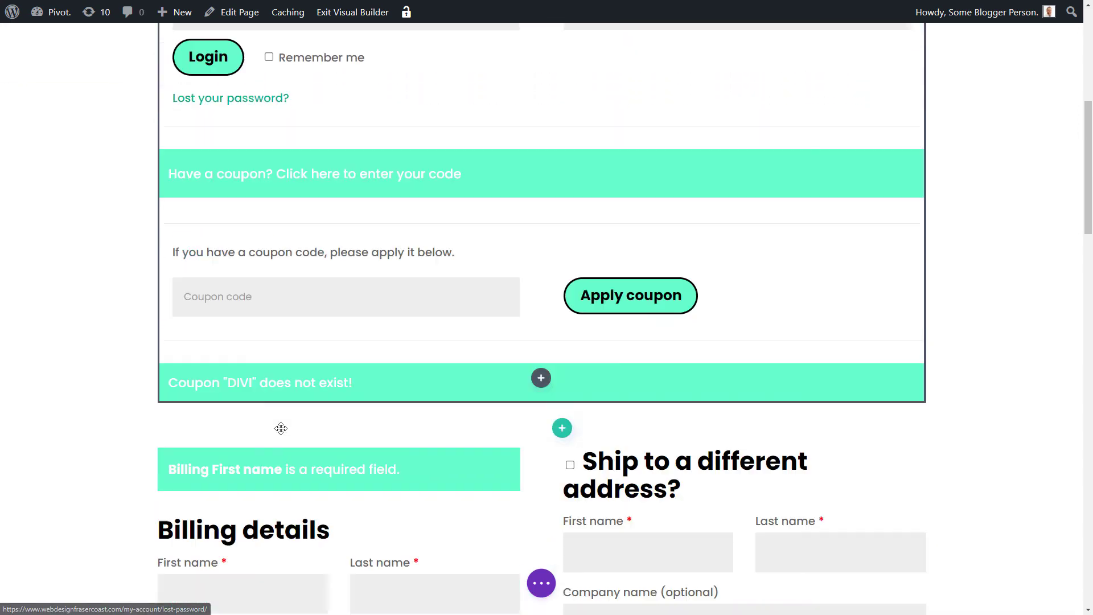
pyautogui.scroll(-7, 429, 306)
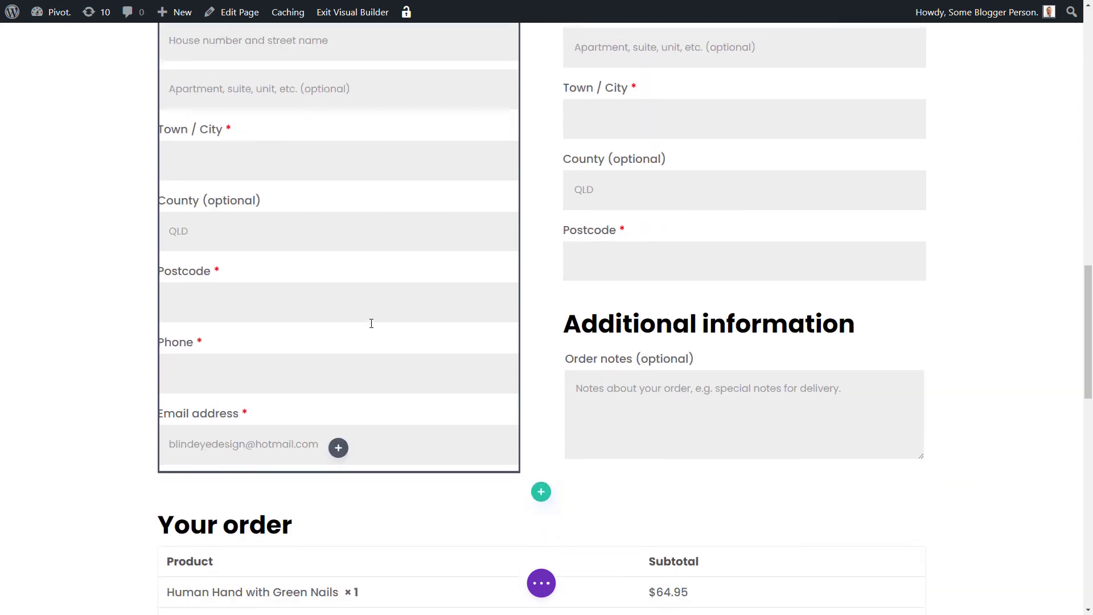
pyautogui.scroll(9, 371, 322)
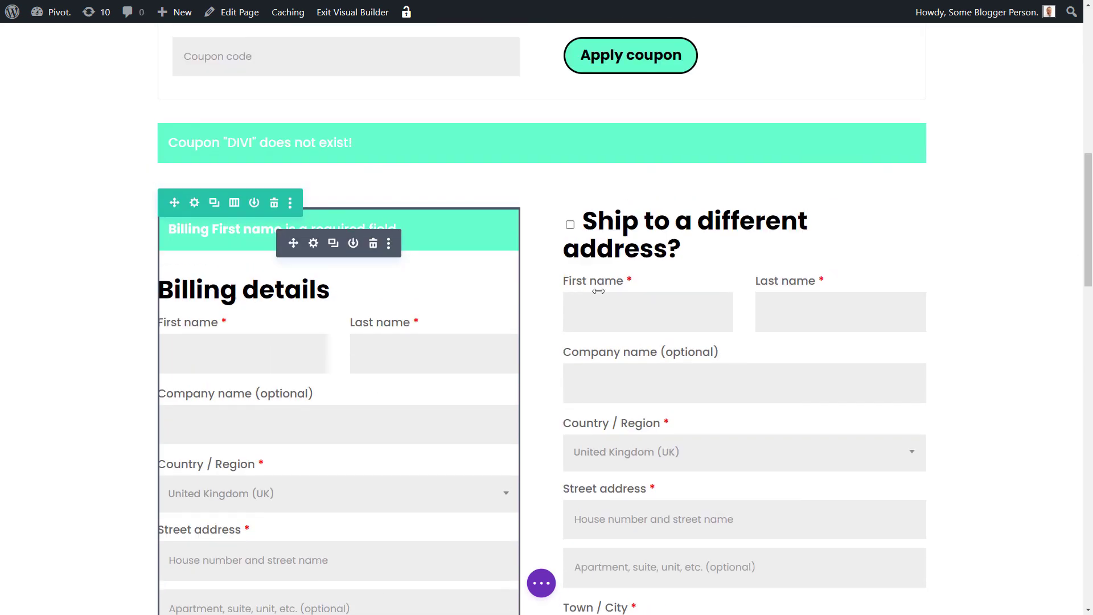
pyautogui.scroll(-5, 681, 308)
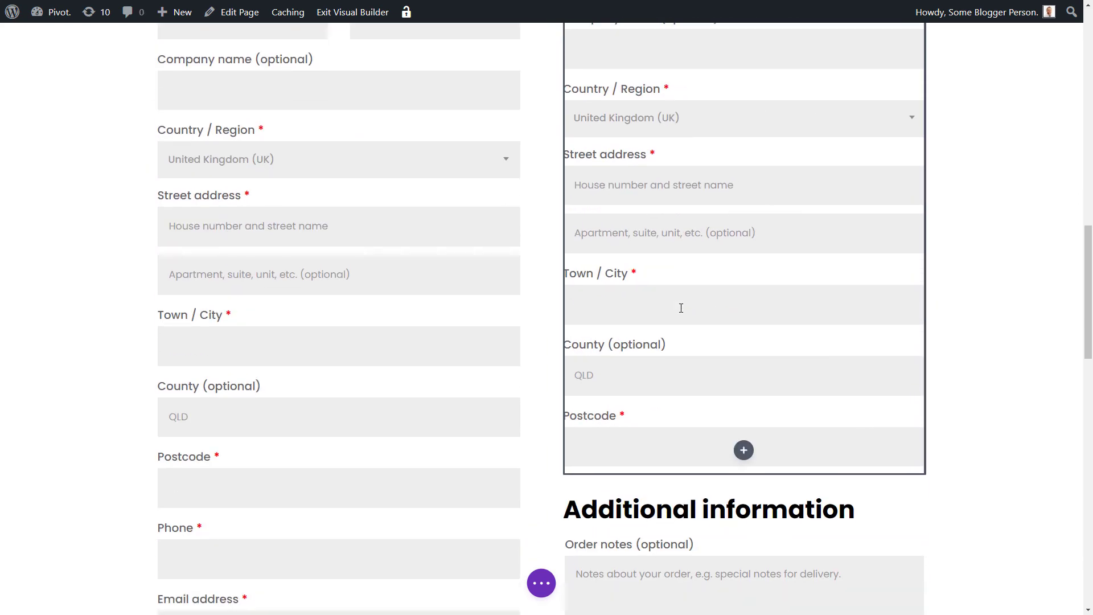
pyautogui.scroll(-3, 683, 308)
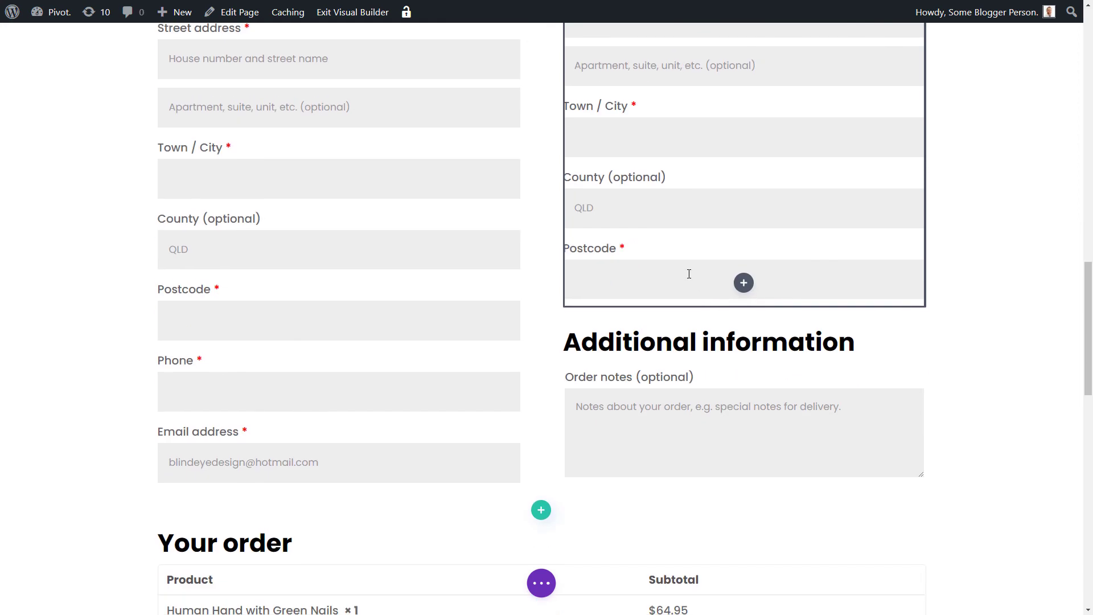
pyautogui.scroll(9, 689, 274)
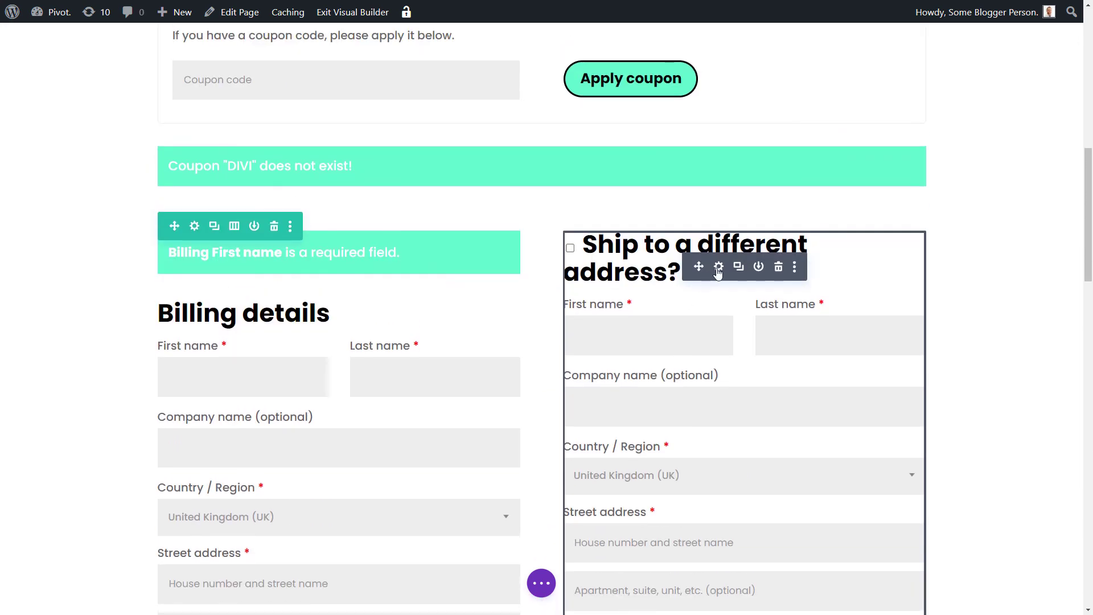
# Review the design options of the Woo Checkout Details module holding the order table, and close its settings
pyautogui.scroll(-3, 710, 275)
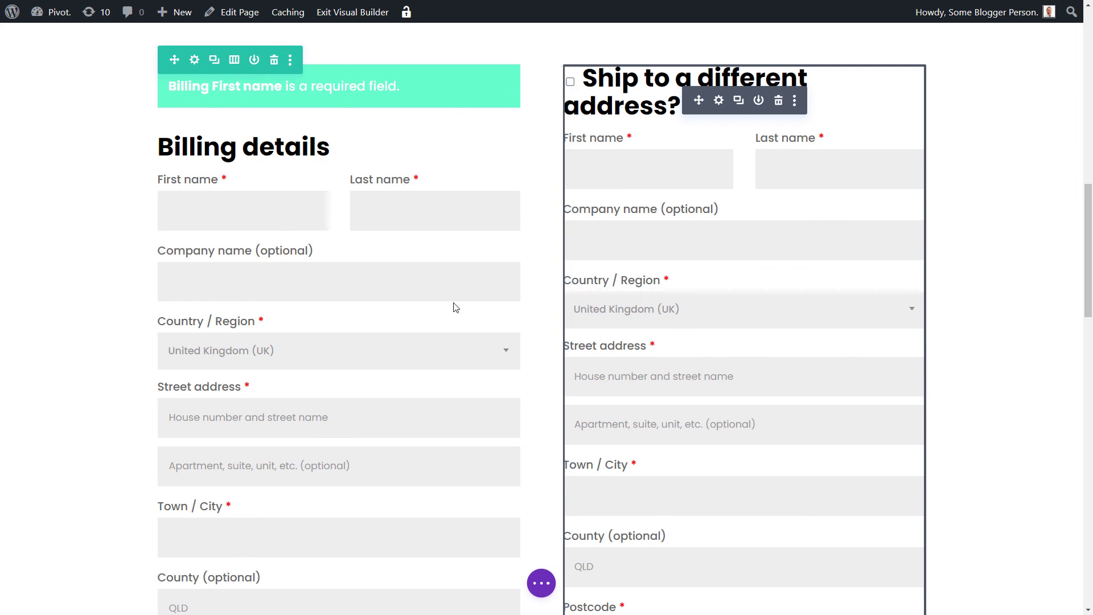
pyautogui.scroll(-14, 456, 307)
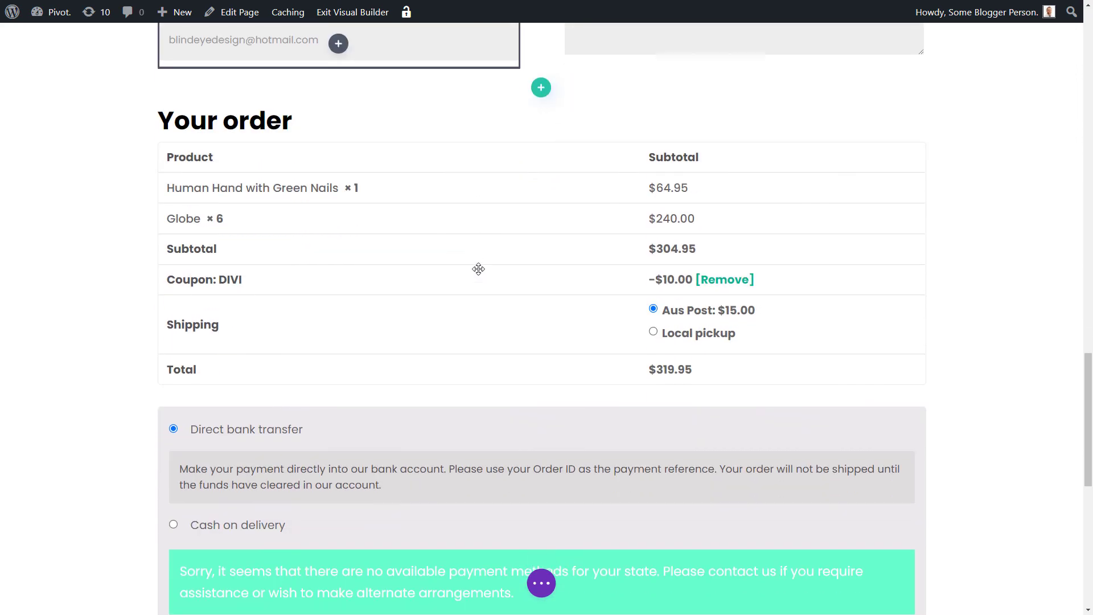
pyautogui.click(515, 142)
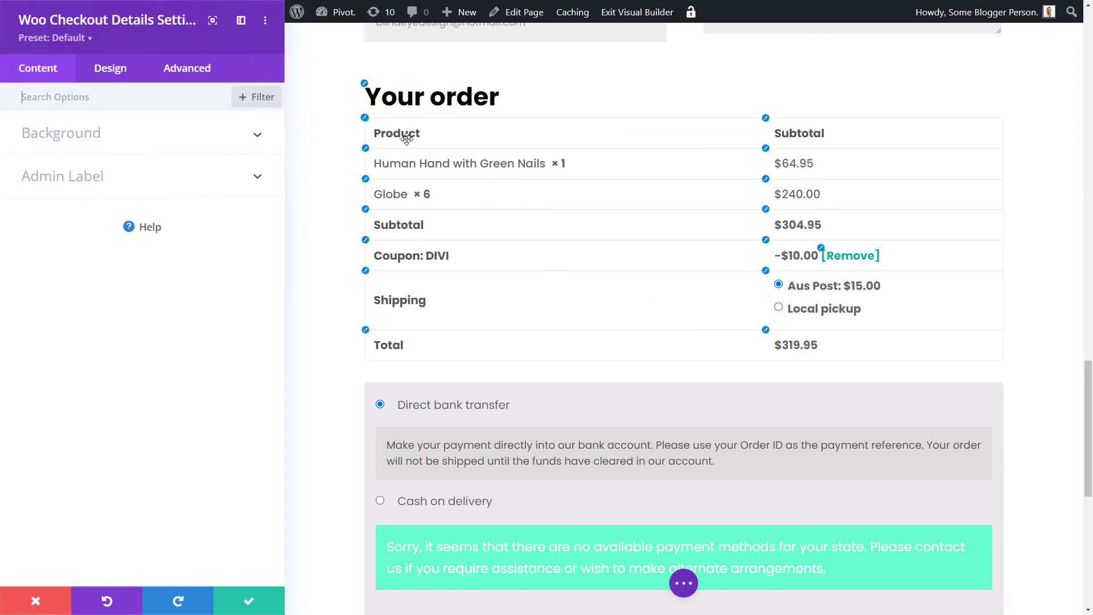
pyautogui.click(109, 69)
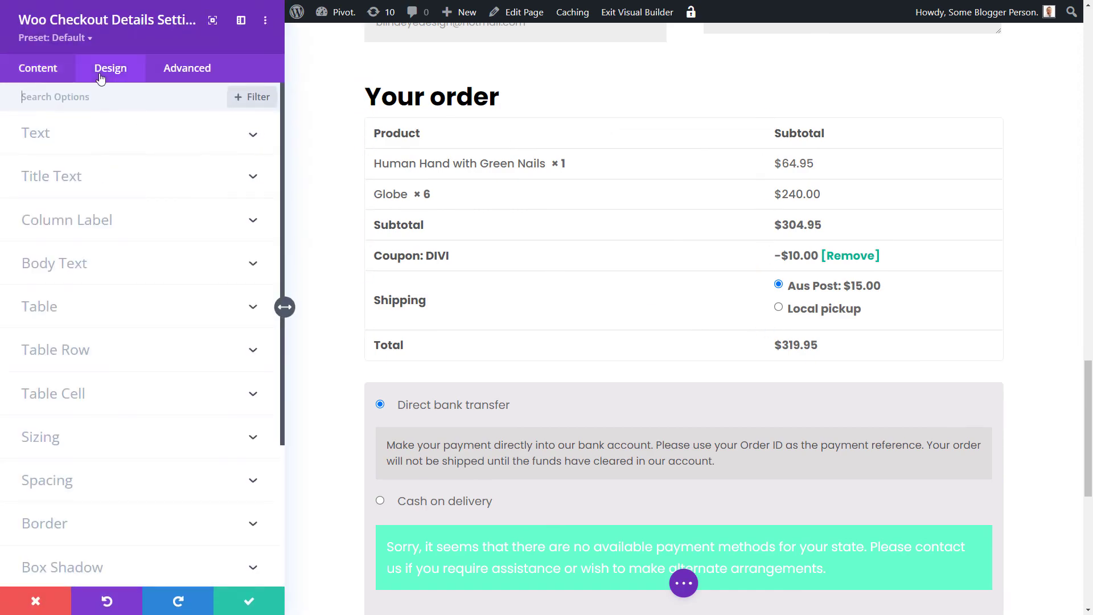
pyautogui.click(251, 603)
# Try a red, followed by a black, radio button background colour on the Woo Checkout Payment module and discard the changes
pyautogui.scroll(-3, 523, 353)
pyautogui.click(515, 272)
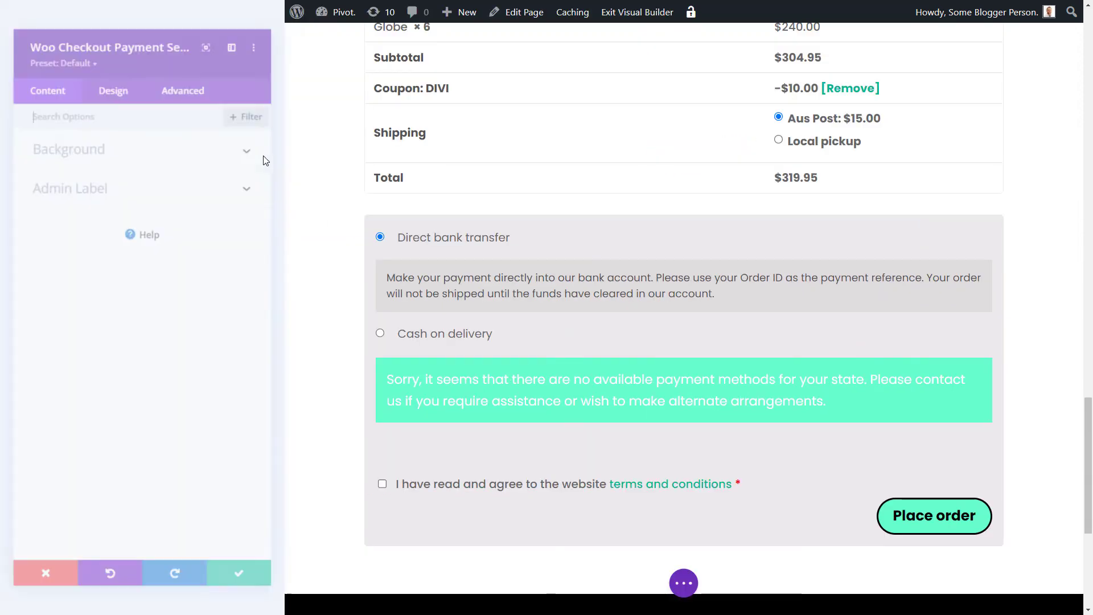
pyautogui.click(131, 67)
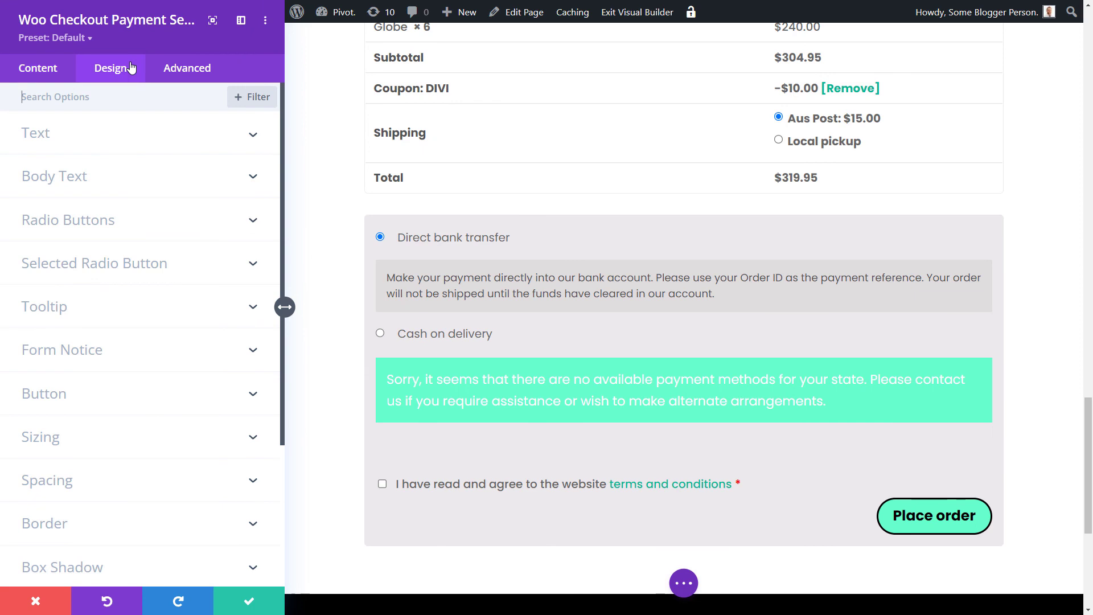
pyautogui.click(106, 228)
pyautogui.click(117, 177)
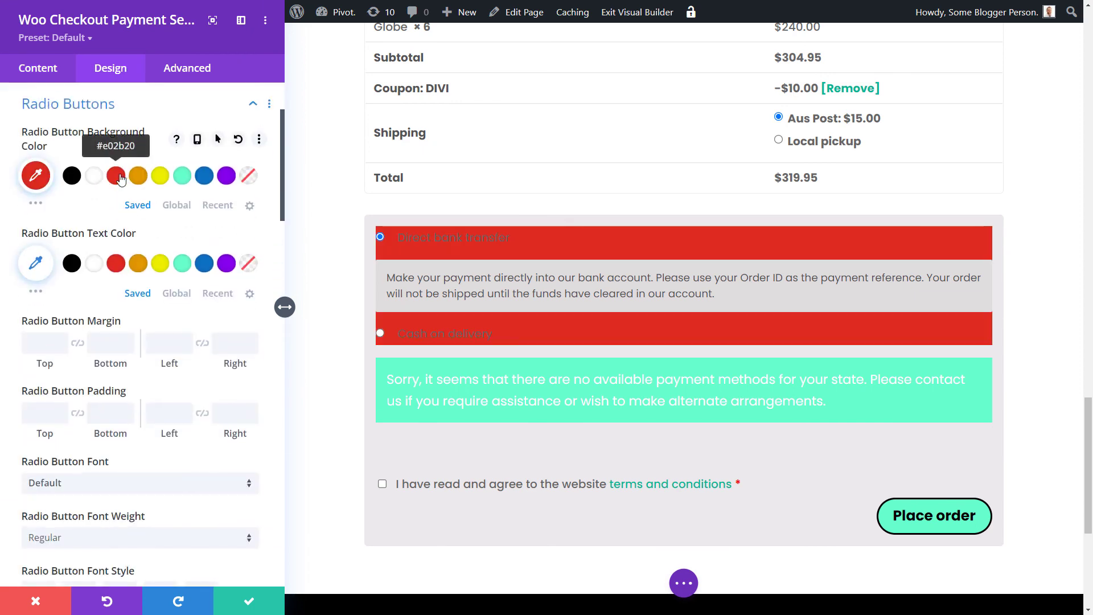
pyautogui.click(72, 175)
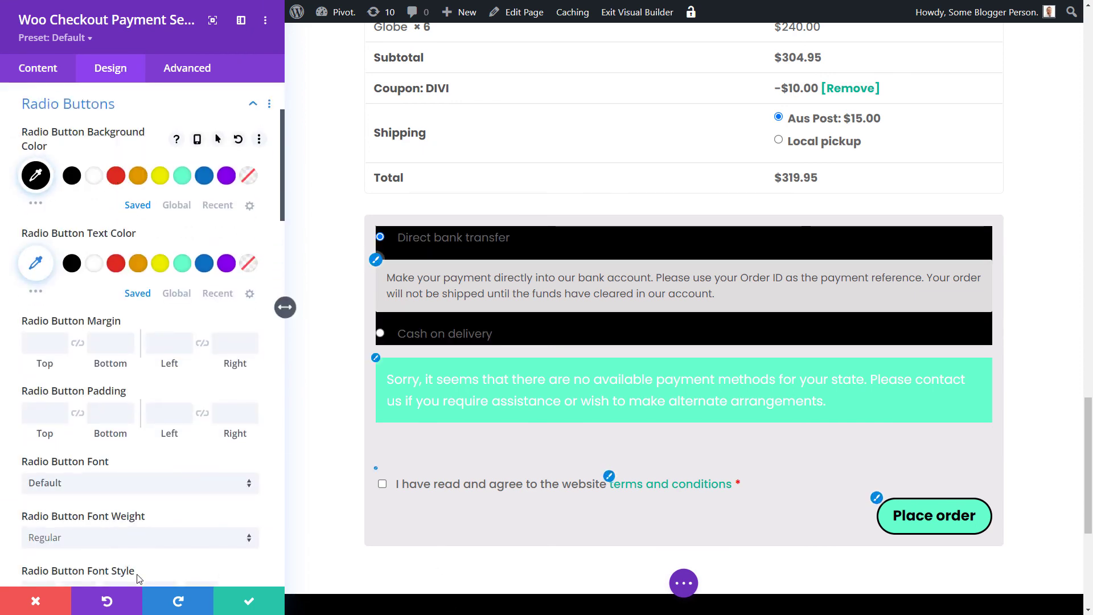
pyautogui.click(45, 598)
# Examine the design options of the Checkout page's Woo Notice module, including its Error Text settings, and close them
pyautogui.scroll(-3, 514, 448)
pyautogui.scroll(15, 514, 447)
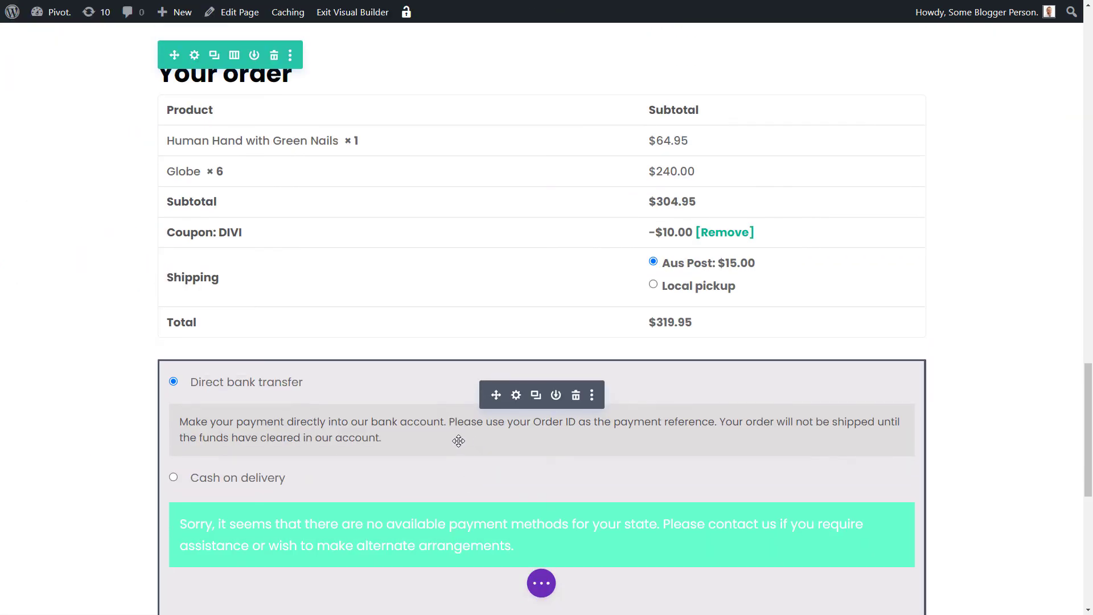
pyautogui.scroll(10, 417, 427)
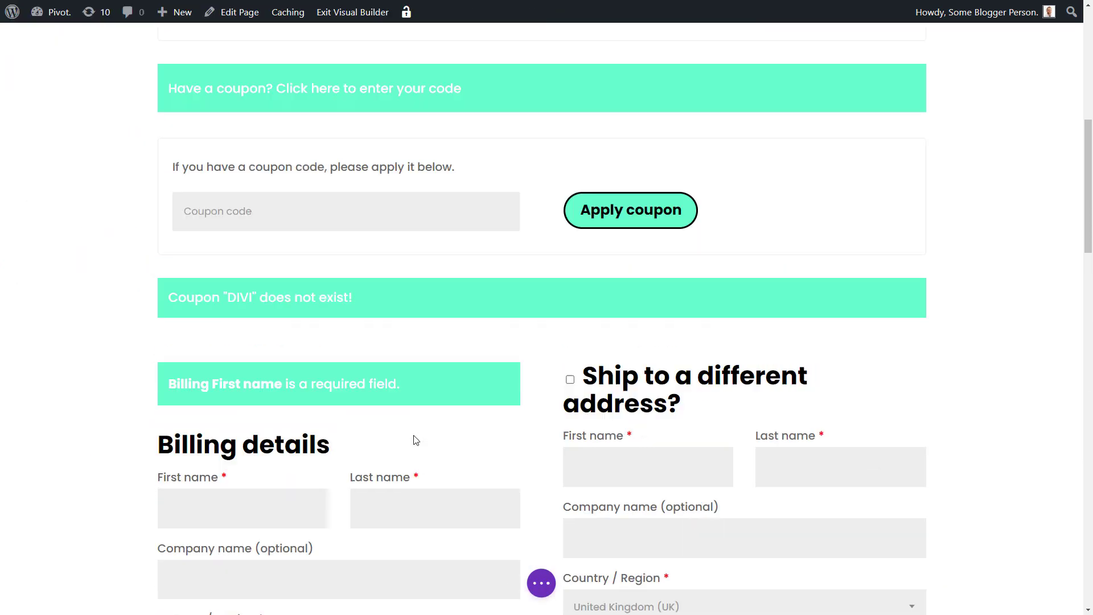
pyautogui.scroll(3, 384, 117)
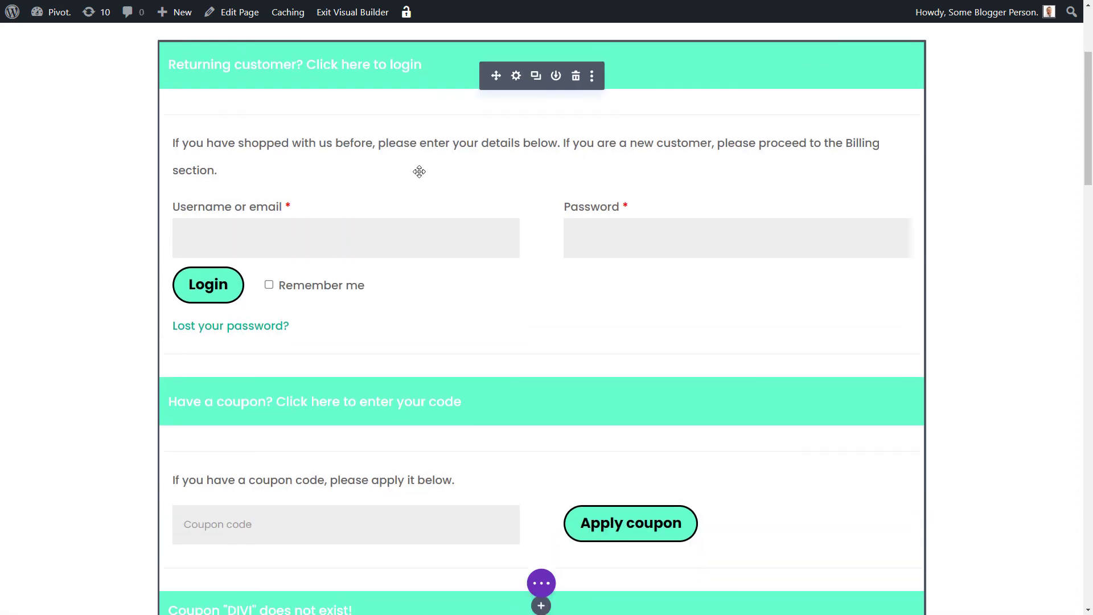
pyautogui.click(515, 91)
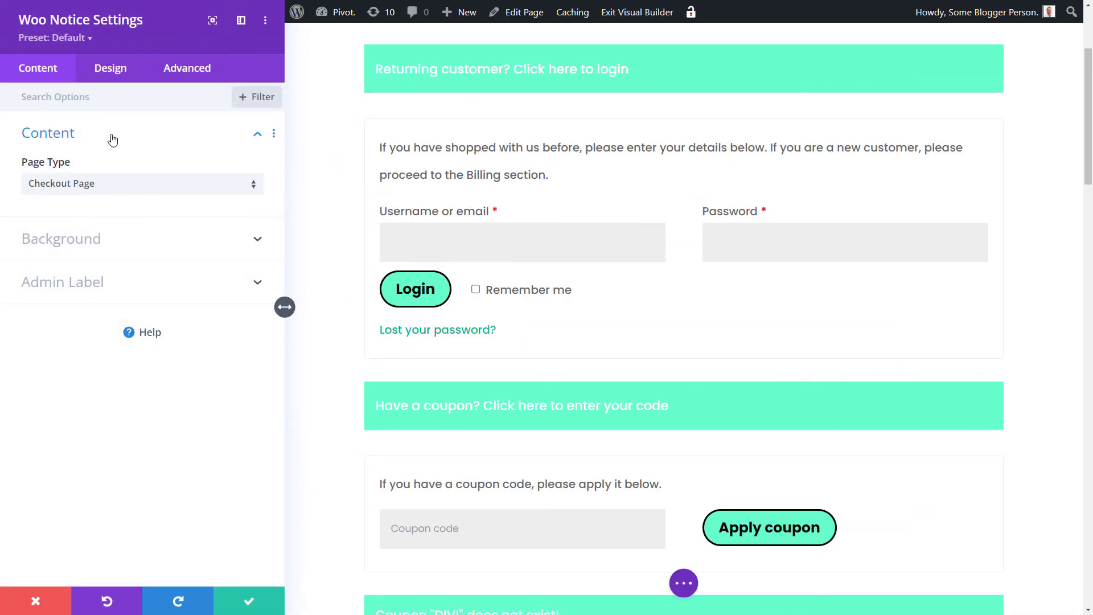
pyautogui.click(107, 70)
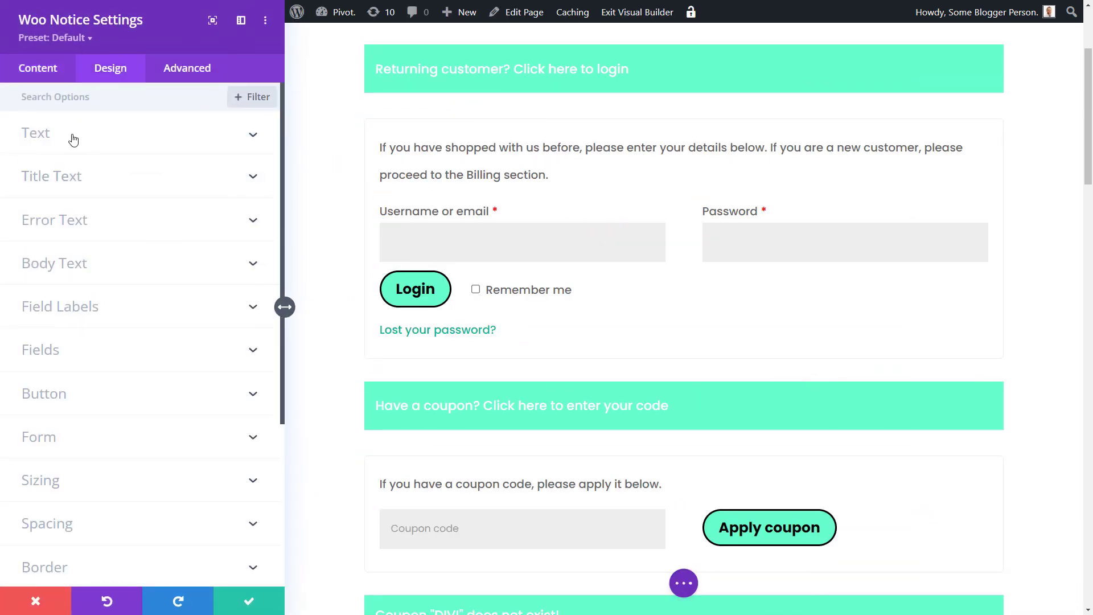
pyautogui.click(67, 221)
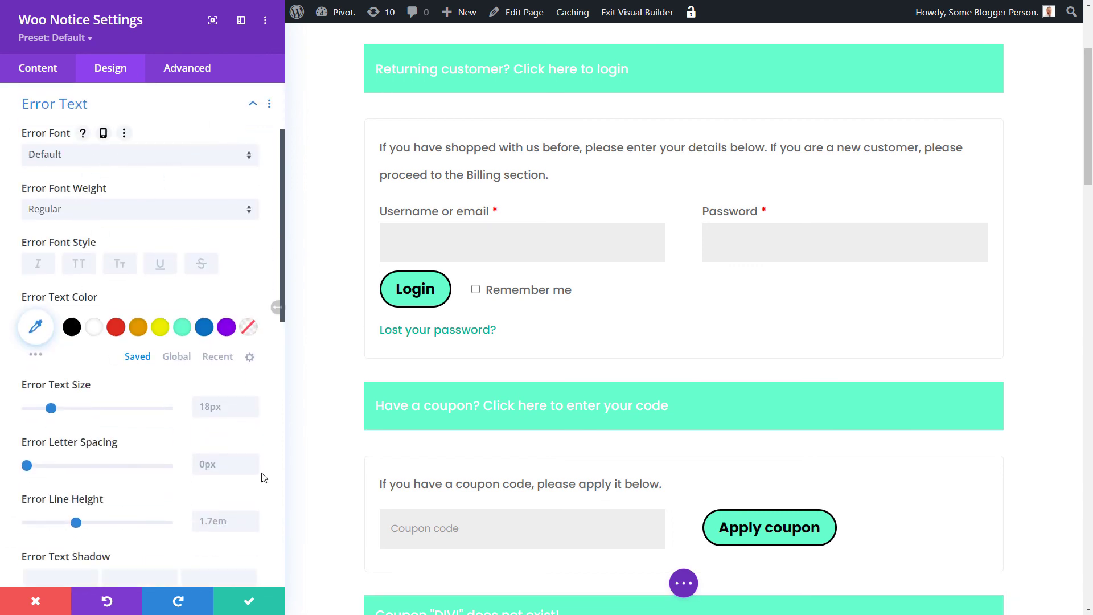
pyautogui.click(246, 600)
# Return to the start of the Checkout page and exit the Visual Builder, saving the changes
pyautogui.scroll(3, 597, 279)
pyautogui.scroll(-8, 598, 282)
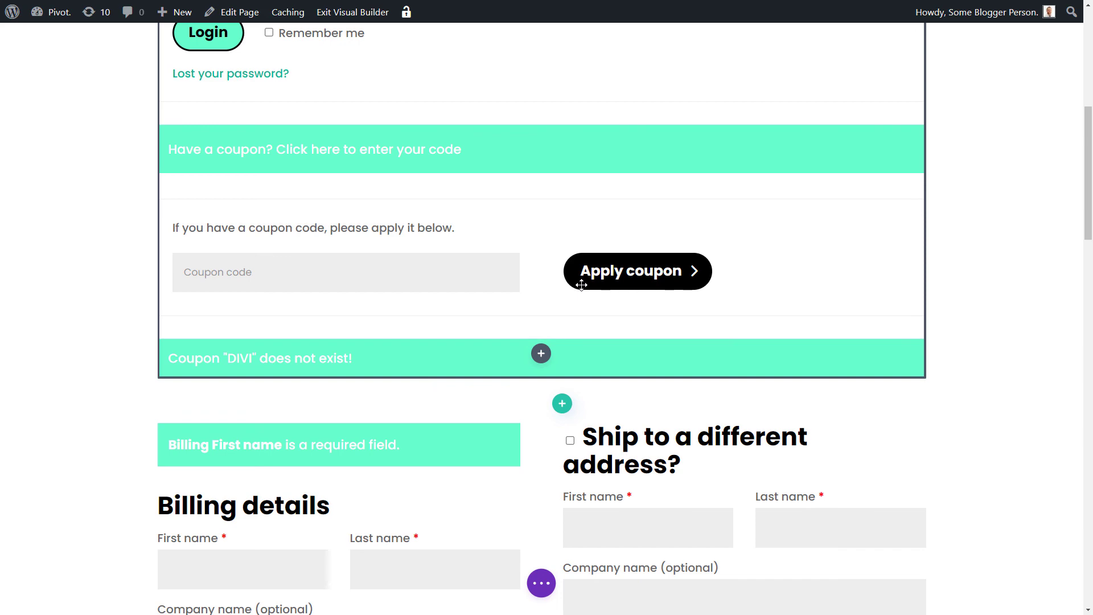
pyautogui.scroll(8, 622, 293)
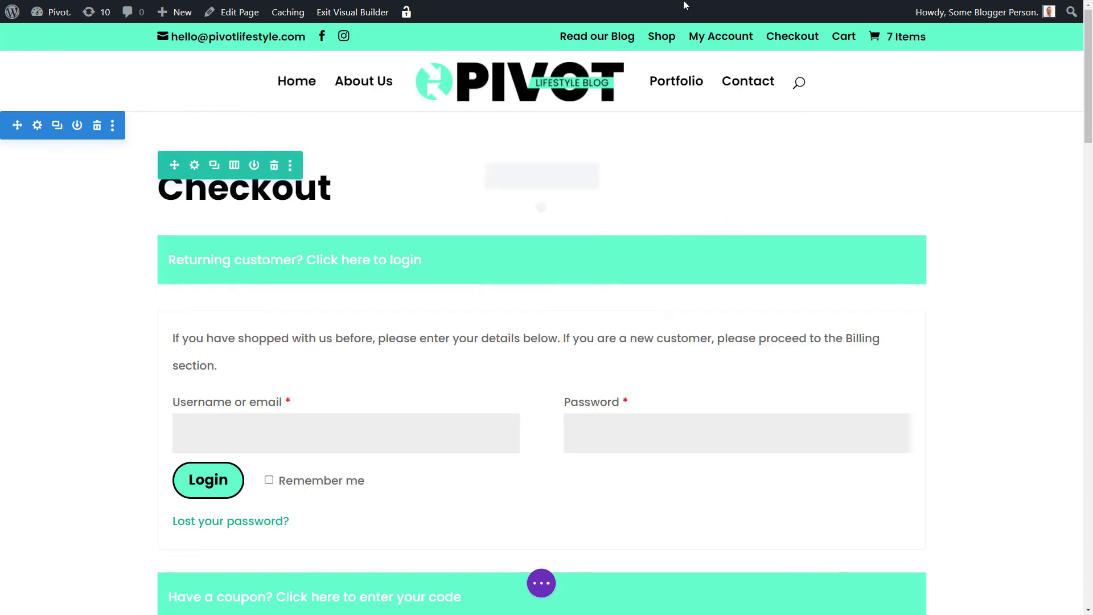
pyautogui.click(366, 12)
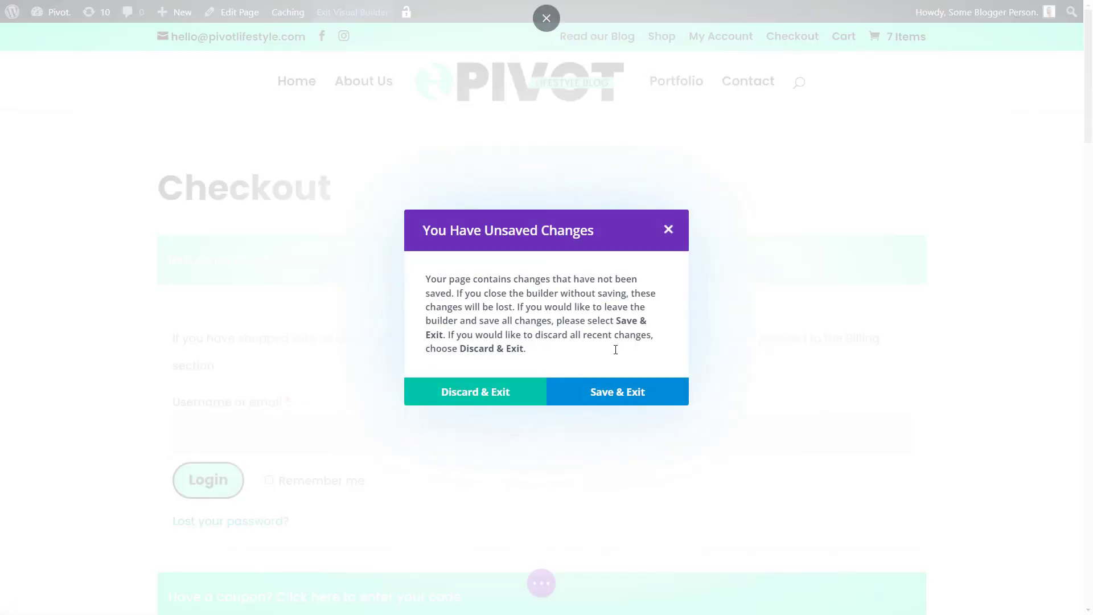
pyautogui.click(612, 402)
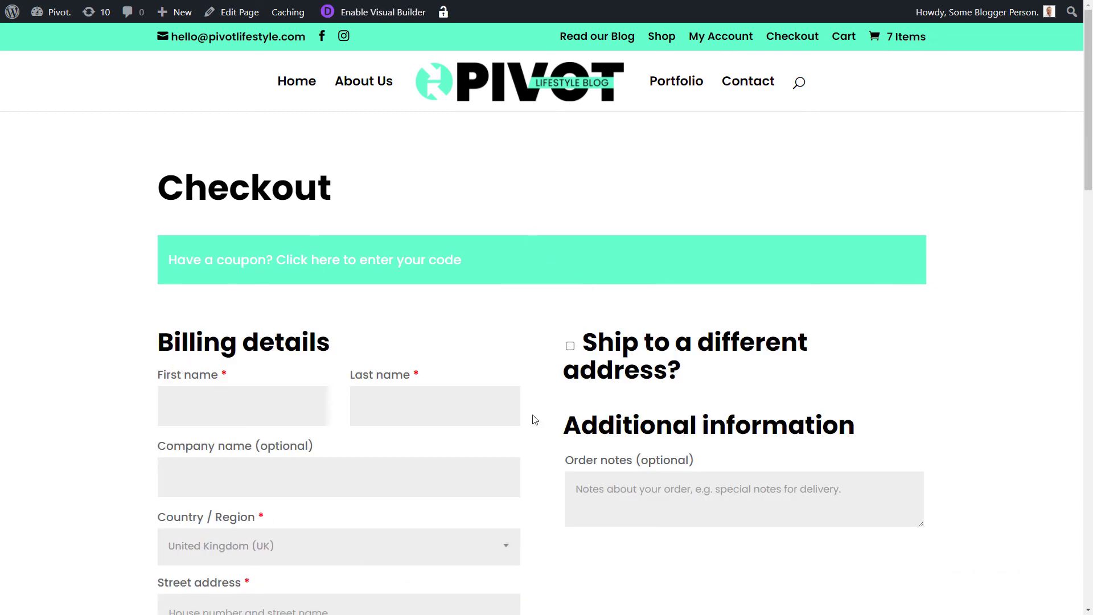
# Review the live Checkout page from the coupon notice to the order section, toggling the different shipping address option on and off
pyautogui.scroll(-13, 685, 178)
pyautogui.scroll(12, 671, 259)
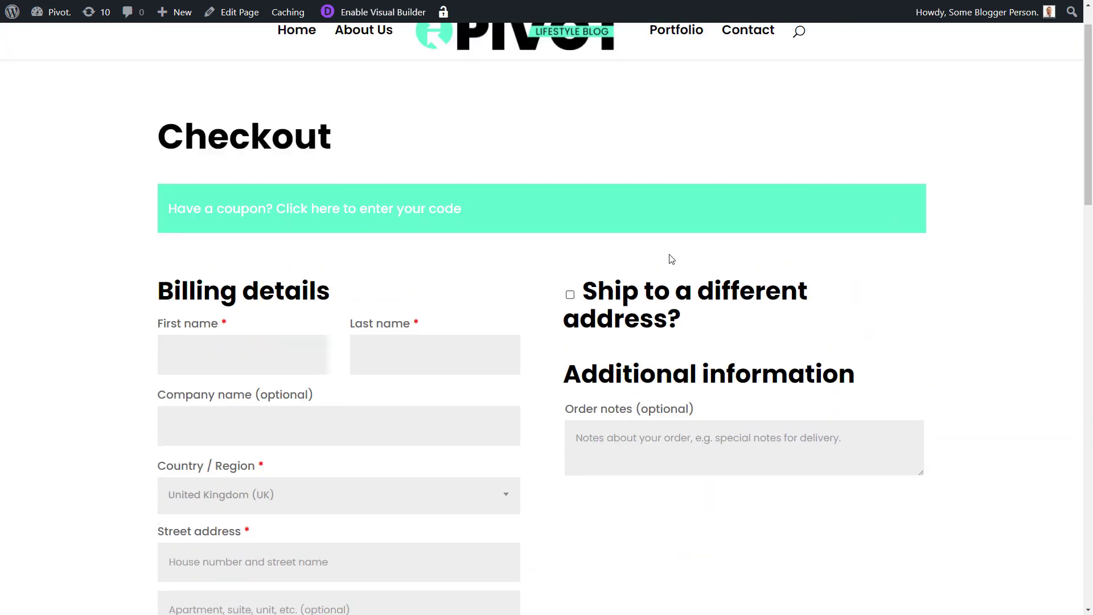
pyautogui.click(568, 312)
pyautogui.click(568, 311)
pyautogui.scroll(-5, 533, 390)
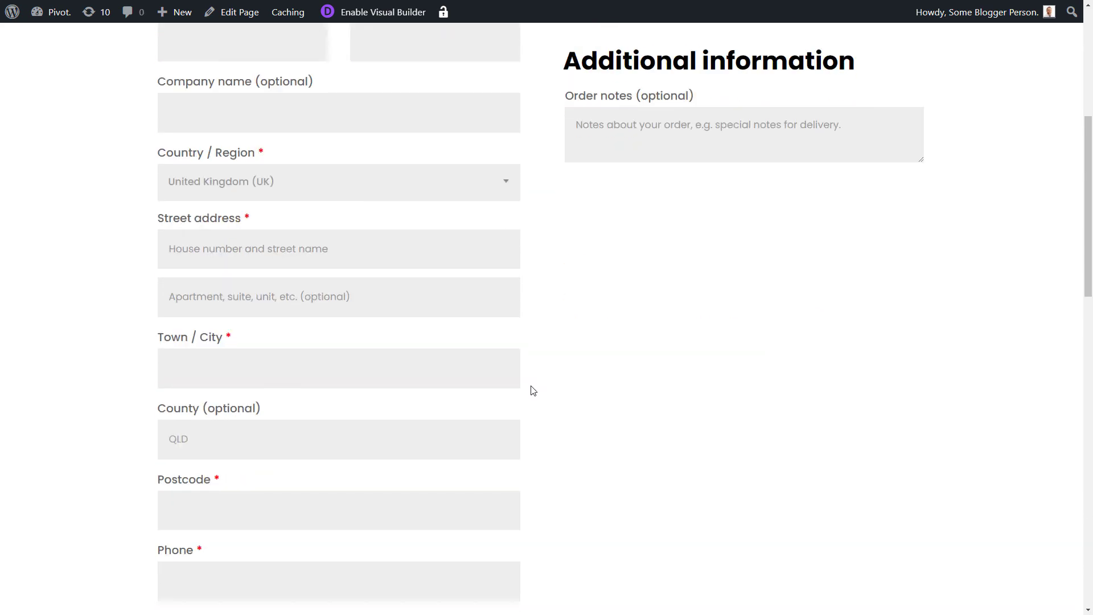
pyautogui.scroll(-12, 532, 397)
pyautogui.moveTo(1087, 391); pyautogui.dragTo(1074, 154)
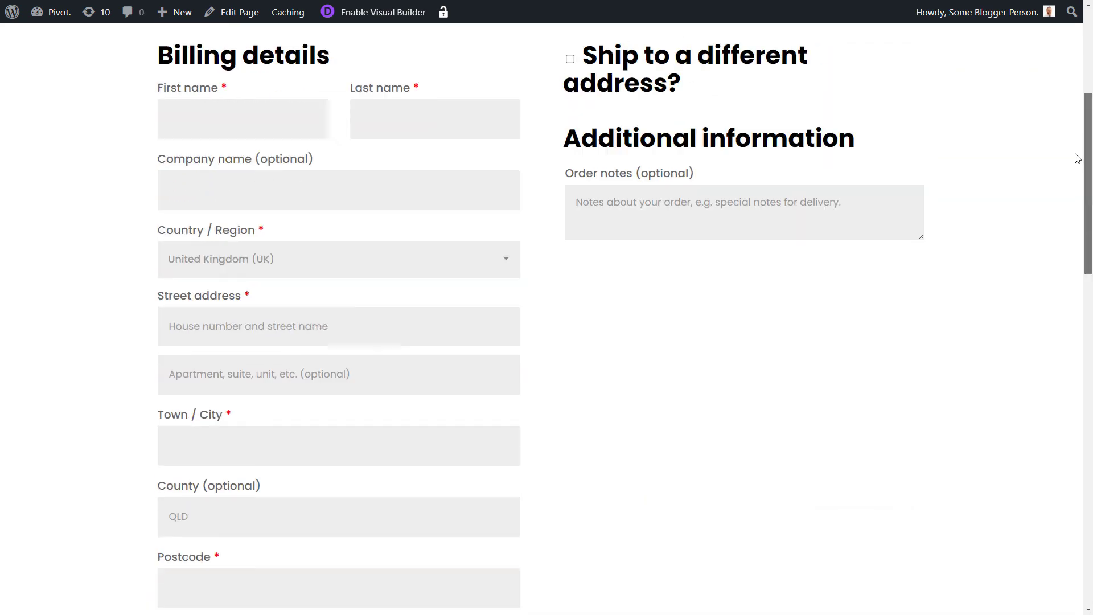
pyautogui.scroll(5, 1077, 159)
# Go to the site's My Account page, open it in the page editor and inspect its WooCommerce shortcode
pyautogui.click(737, 45)
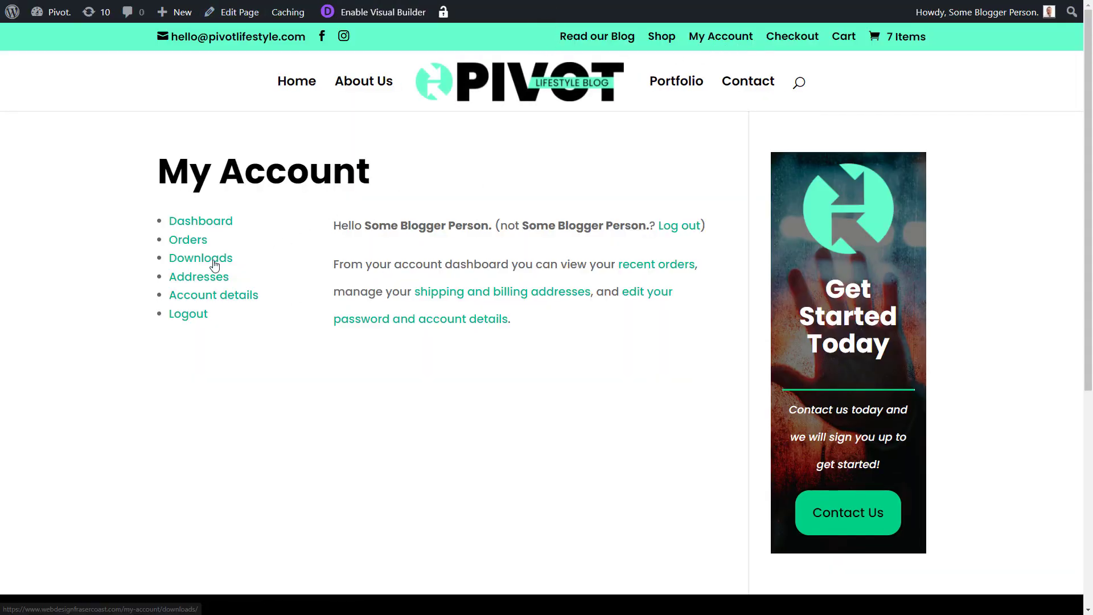
pyautogui.click(233, 17)
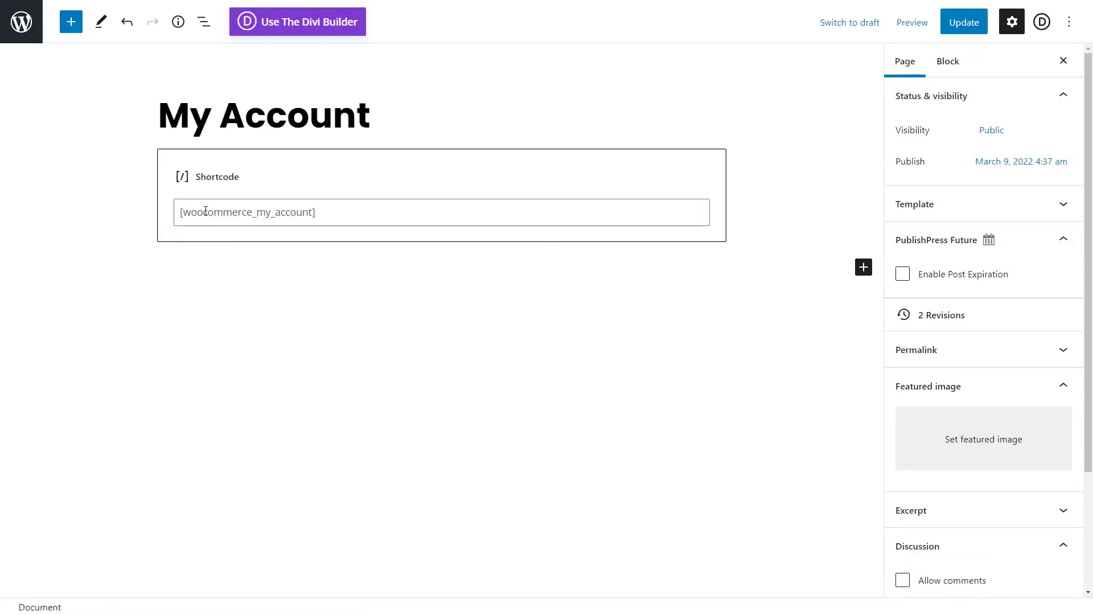
pyautogui.moveTo(181, 213); pyautogui.dragTo(329, 214)
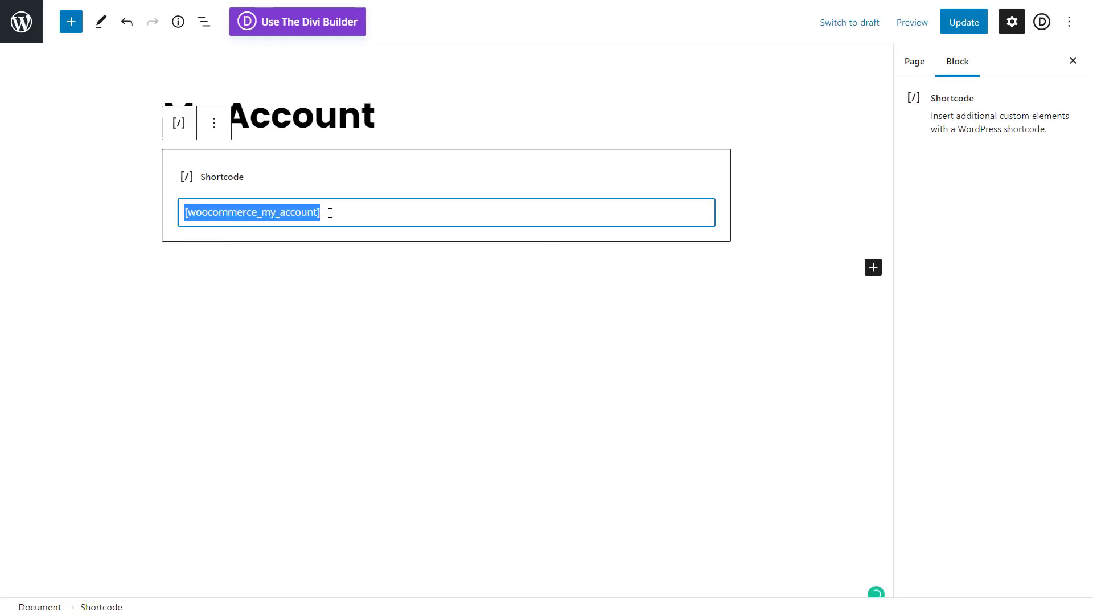
pyautogui.click(350, 213)
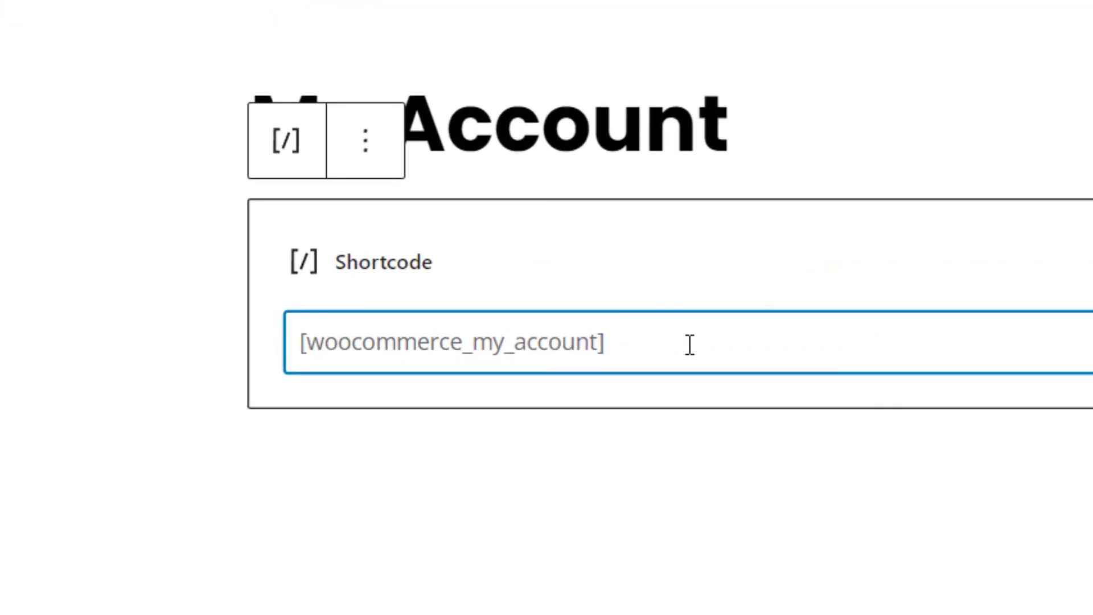